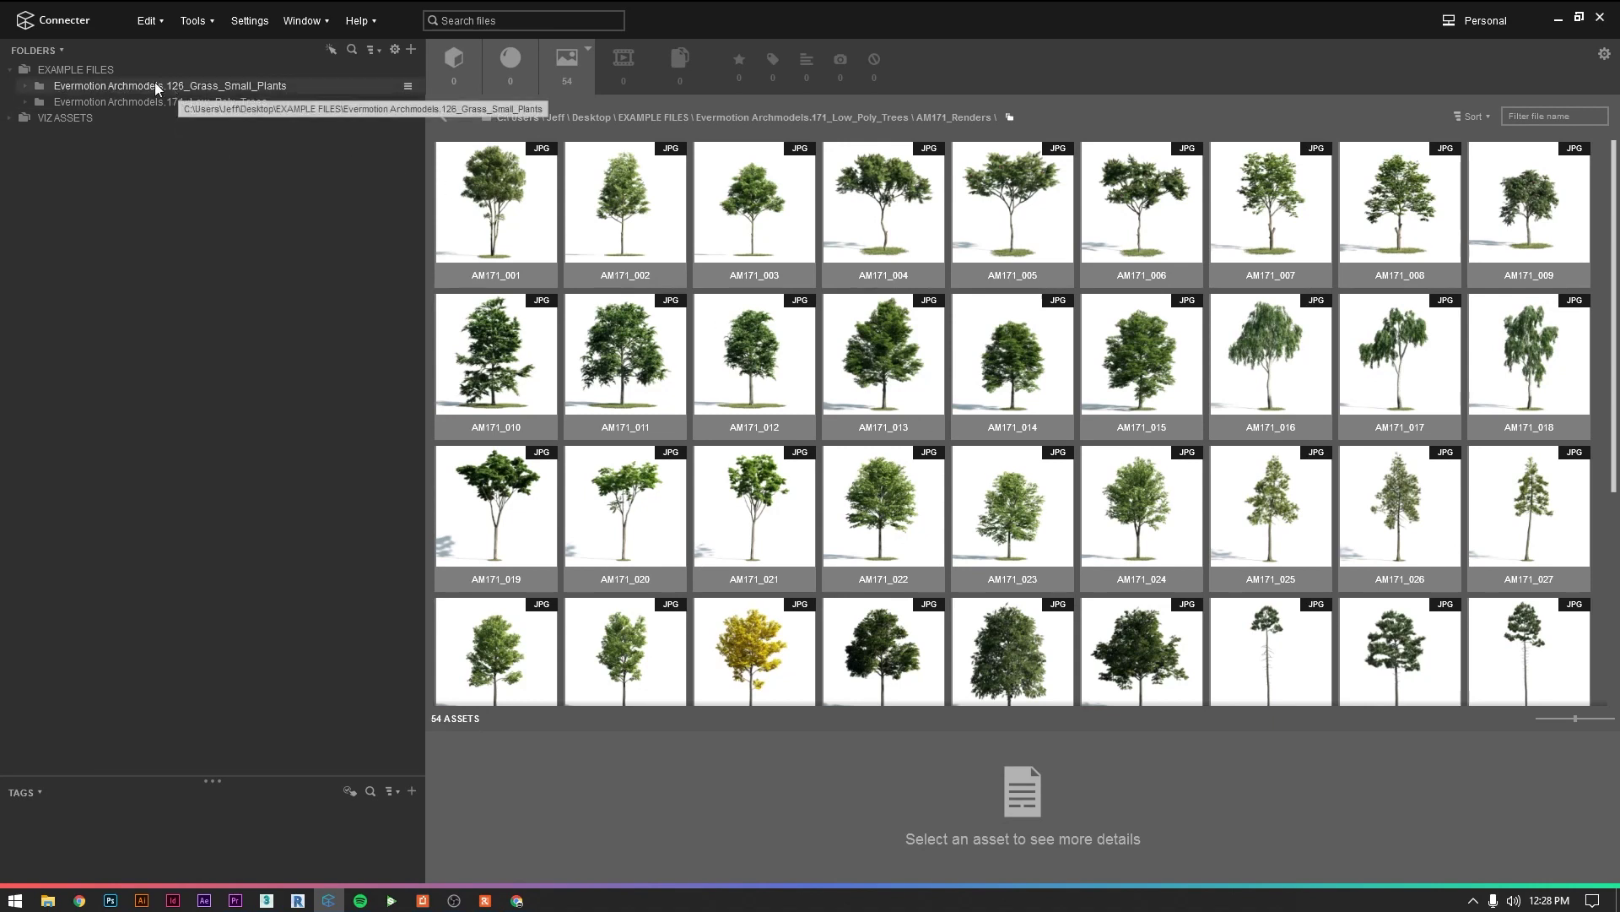
# Step: Expand Low_Poly_Trees and preview the AM171_003 tree render from AM171_Renders full size
pyautogui.click(102, 102)
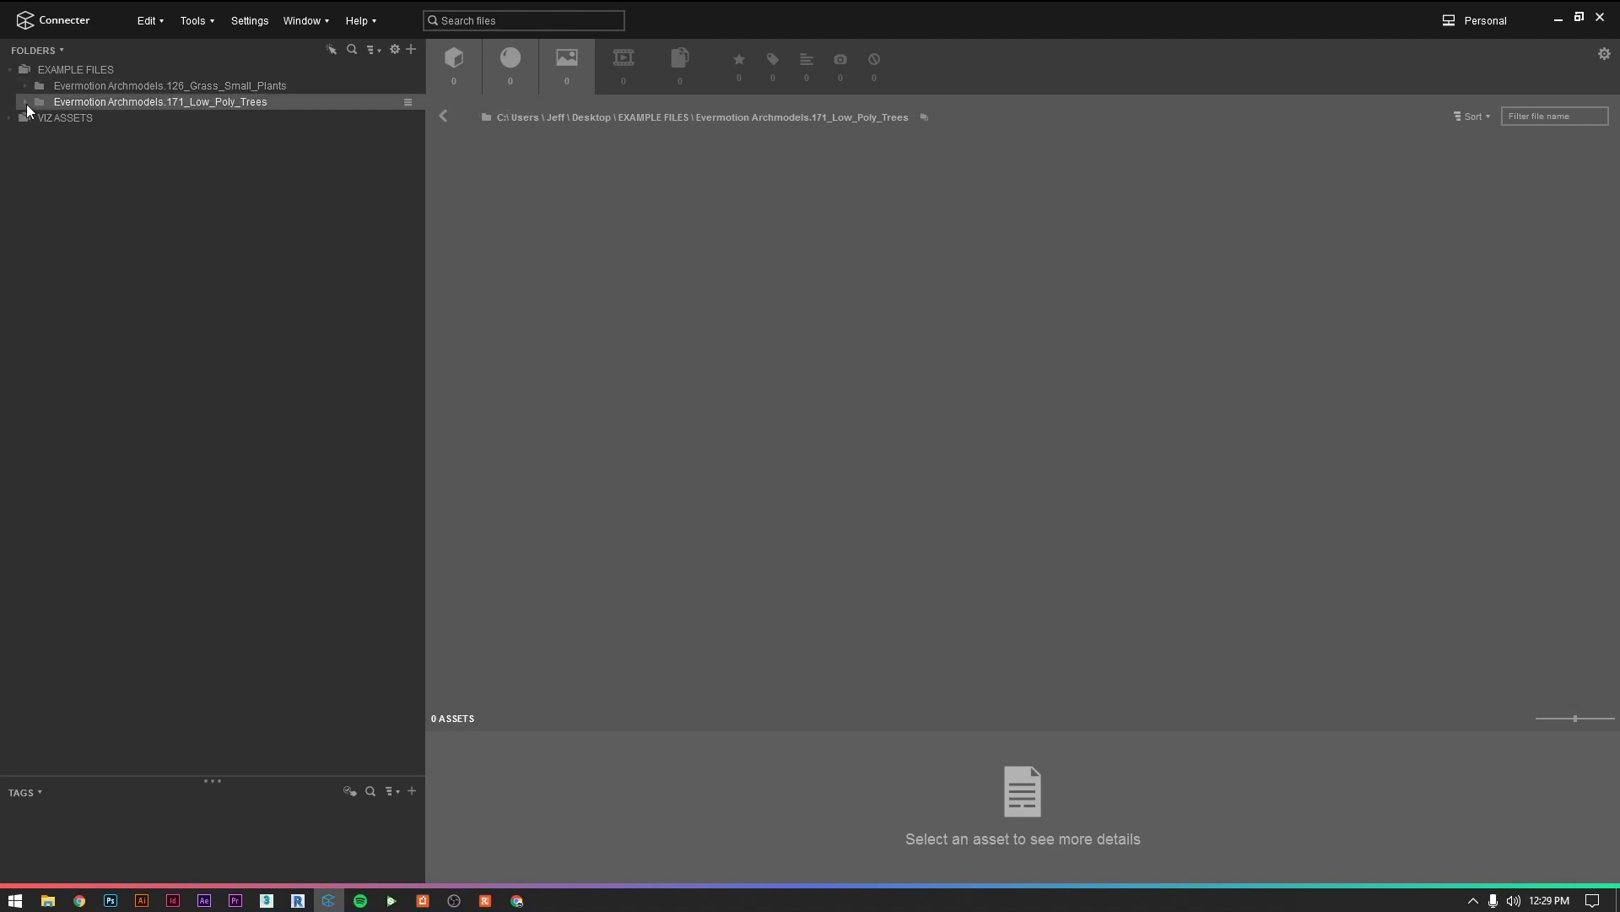
pyautogui.click(26, 102)
pyautogui.click(68, 118)
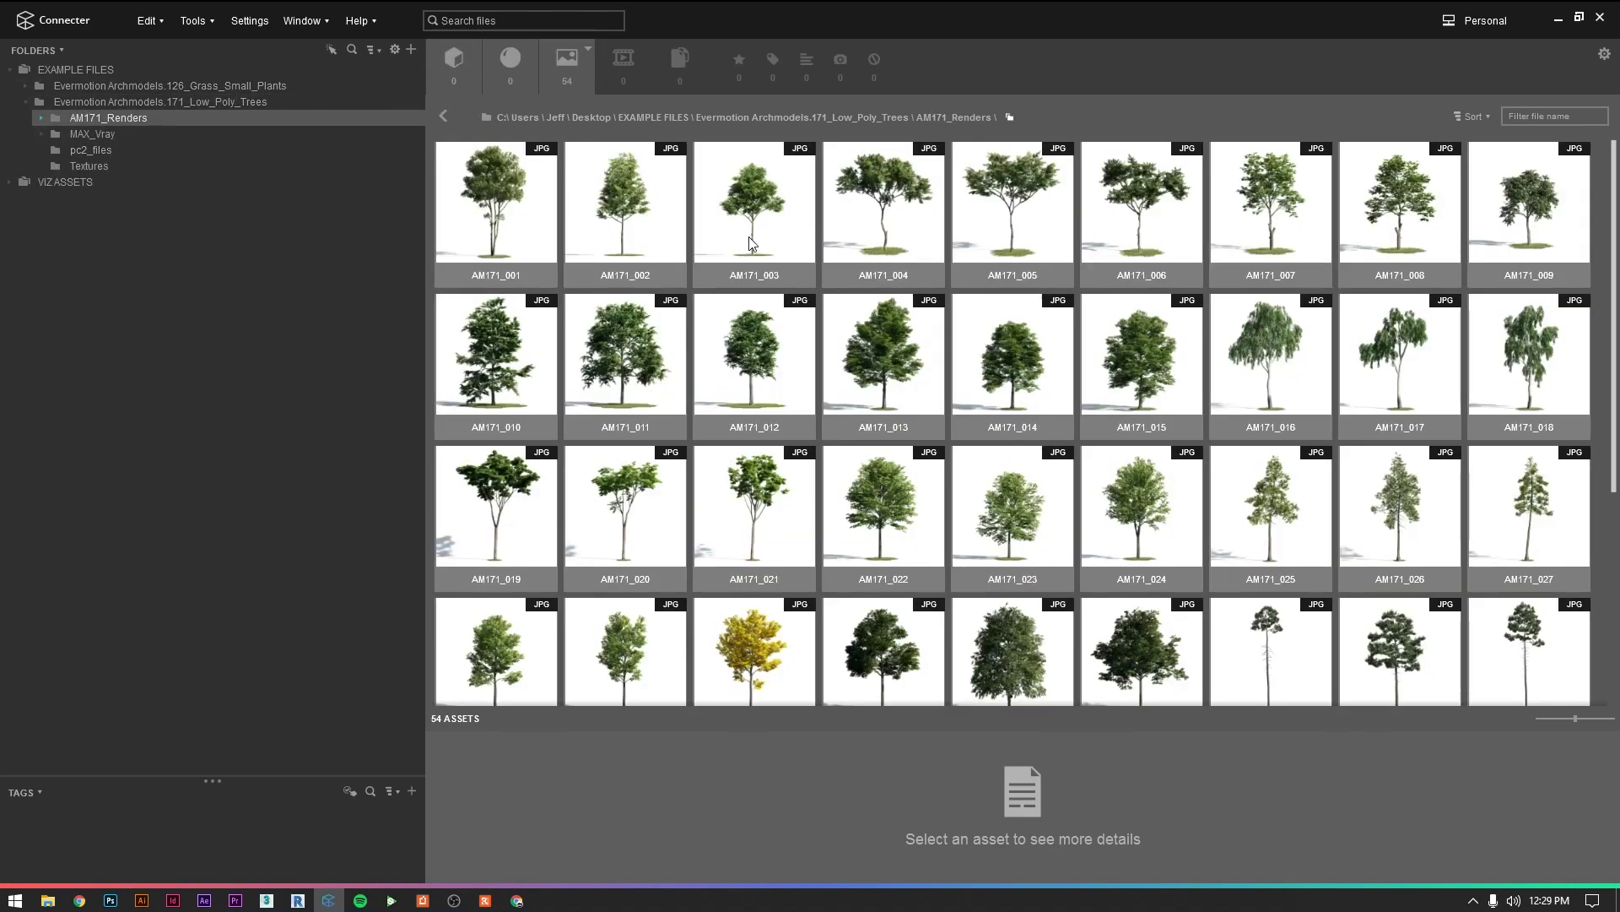
pyautogui.doubleClick(751, 243)
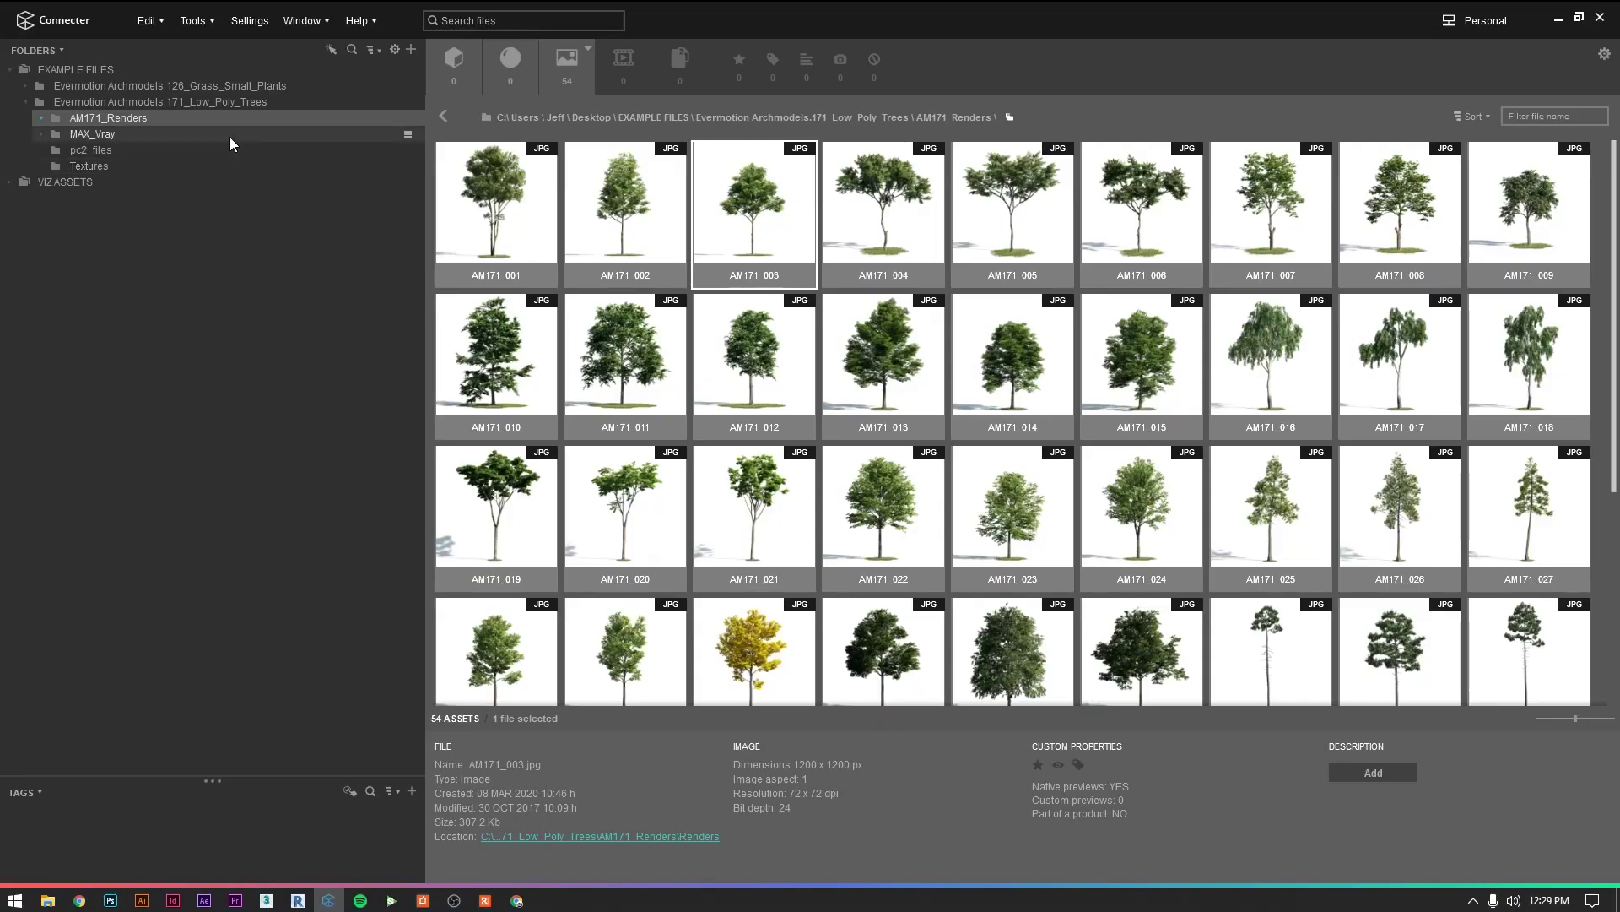
# Step: Select AM171_004_anim_Vray in MAX_Vray and list its 14 external files
pyautogui.click(229, 137)
pyautogui.click(925, 196)
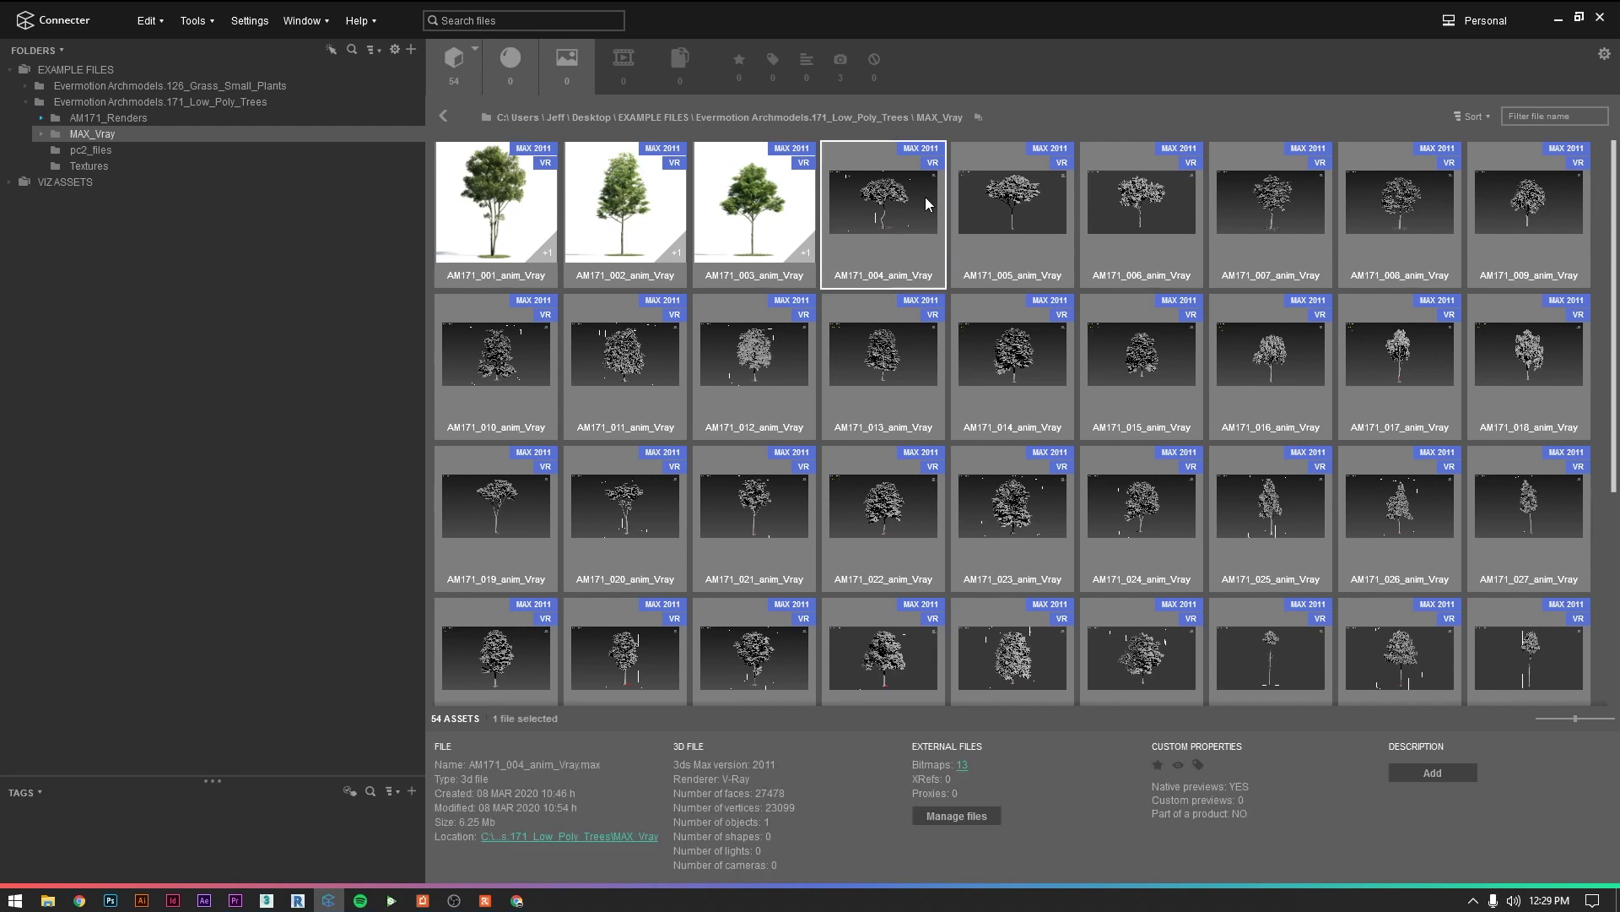
pyautogui.click(964, 816)
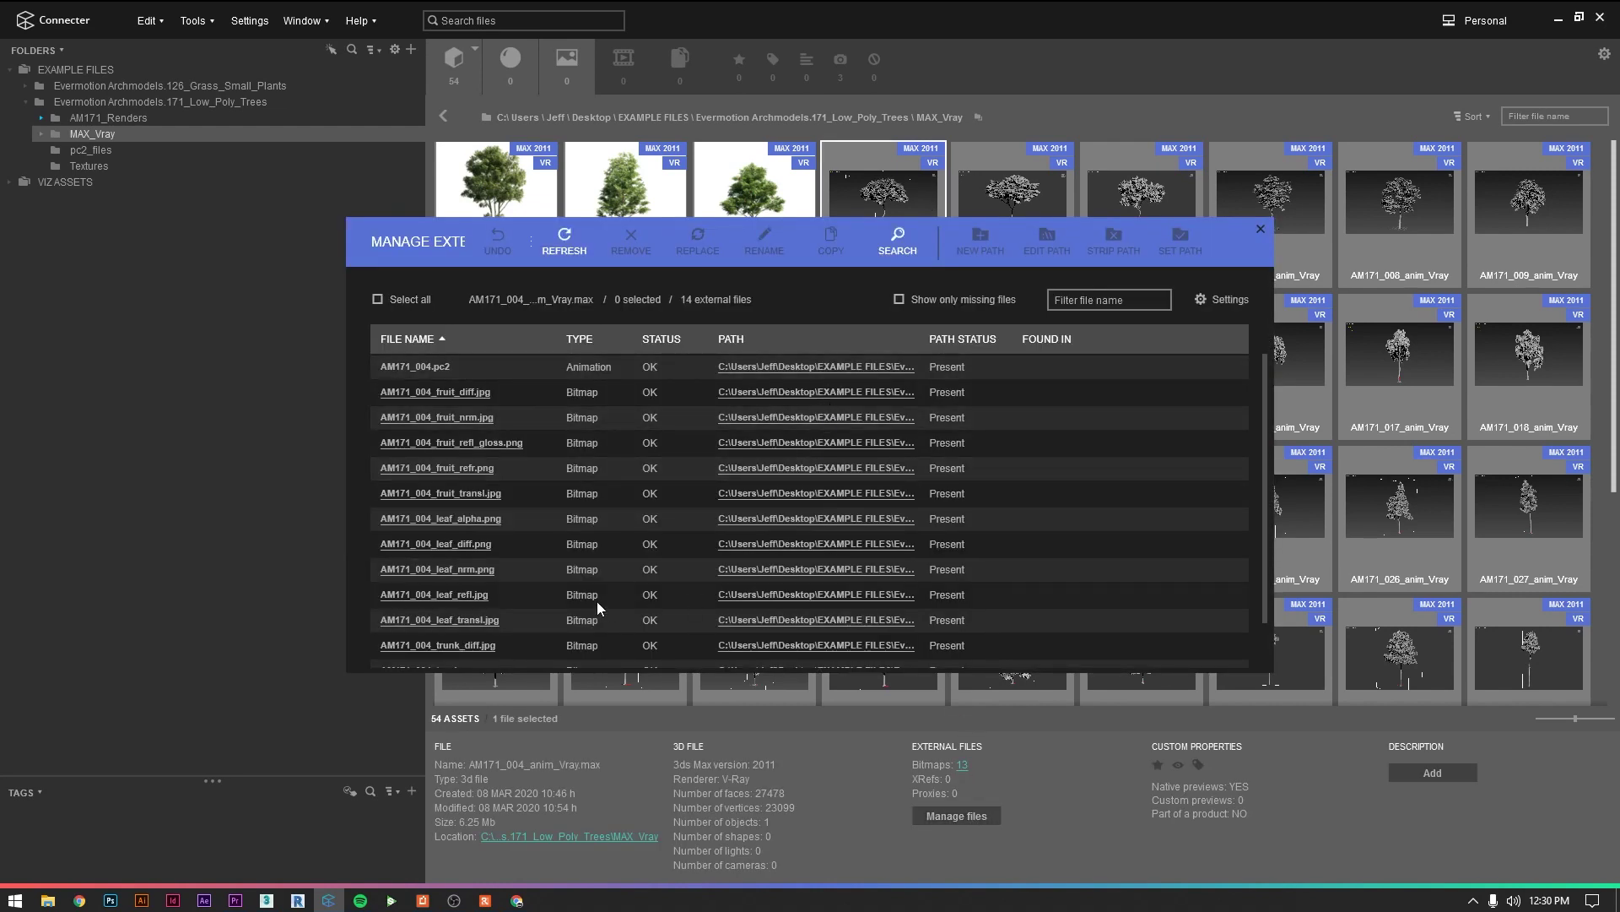
# Step: Select the first 12 external files, cancel the new-path choice, and close the file list unchanged
pyautogui.moveTo(488, 530)
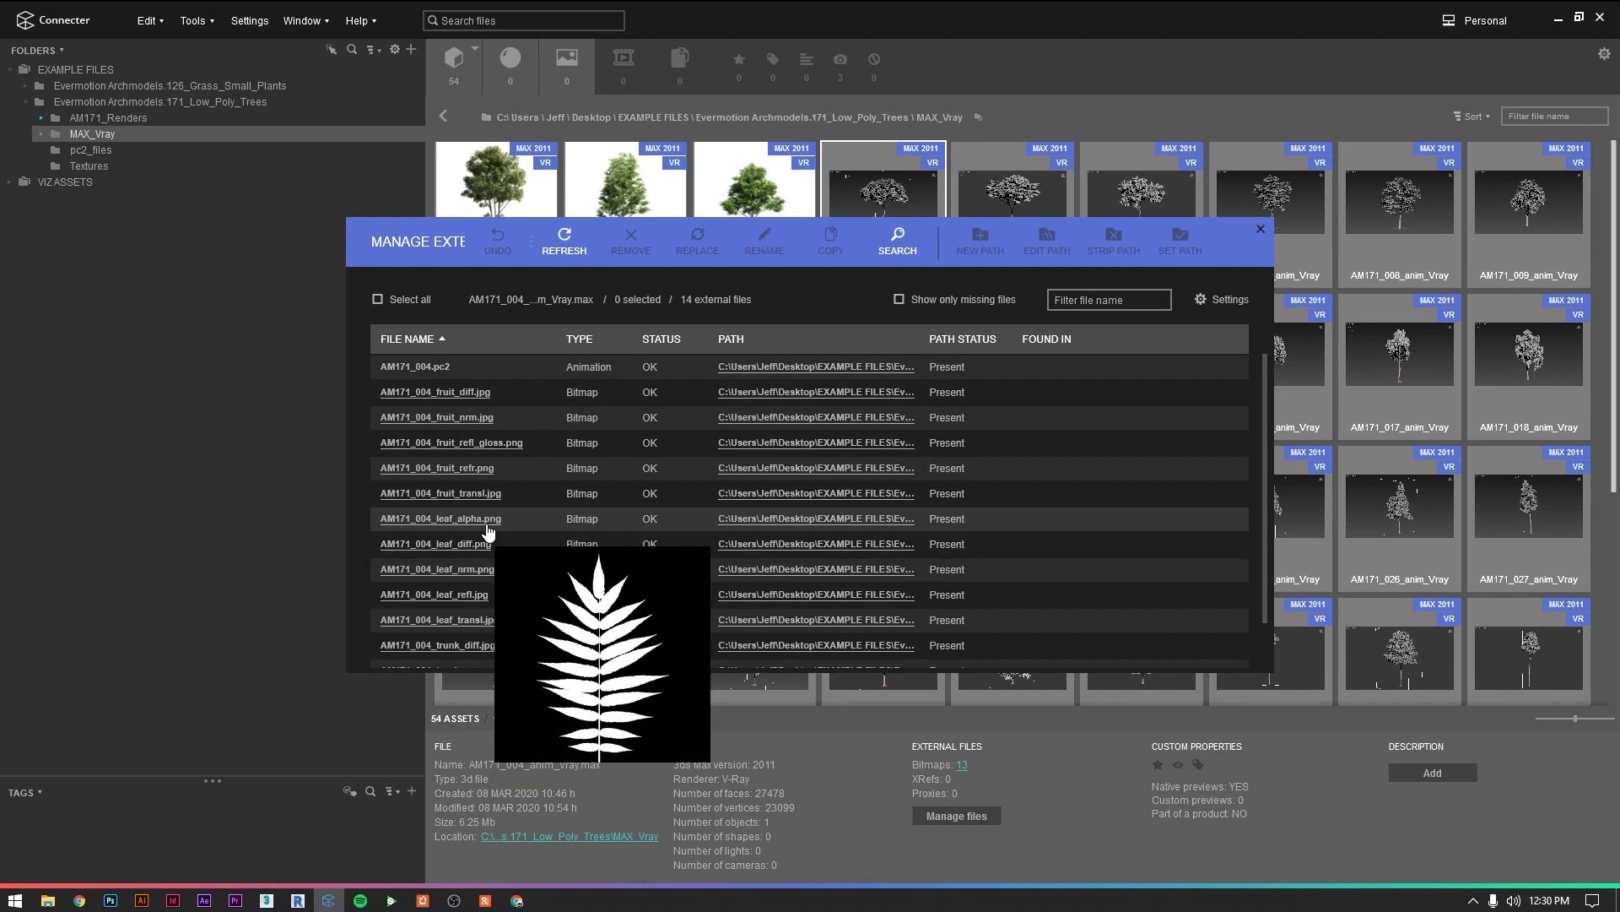
pyautogui.click(1017, 369)
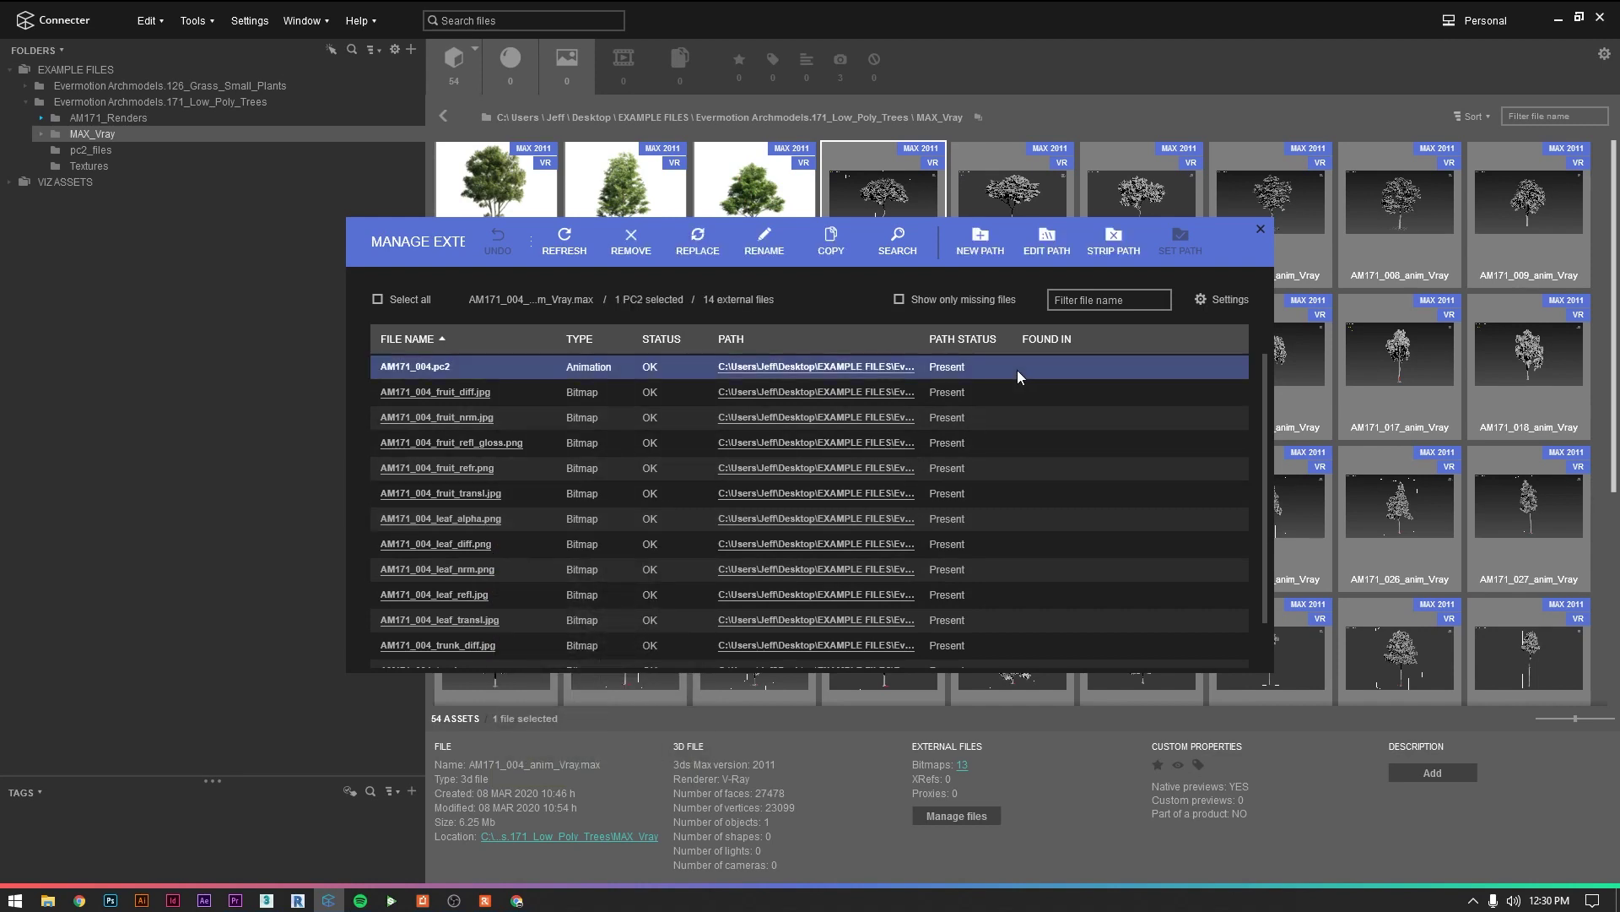
pyautogui.keyDown('shift'); pyautogui.click(1014, 643); pyautogui.keyUp('shift')
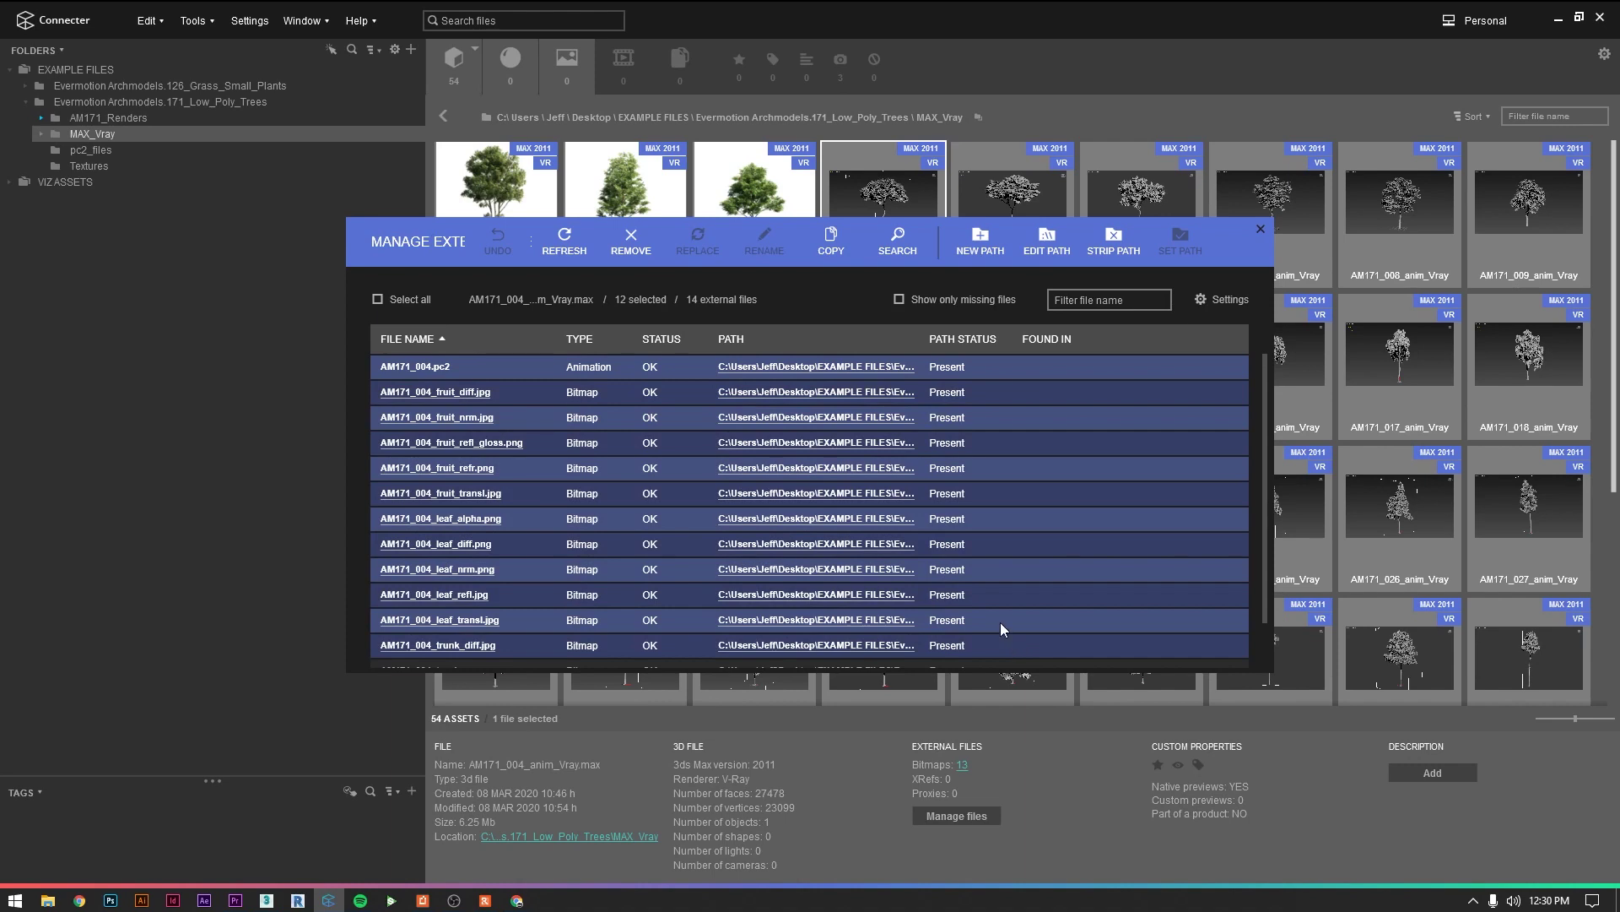
pyautogui.click(970, 256)
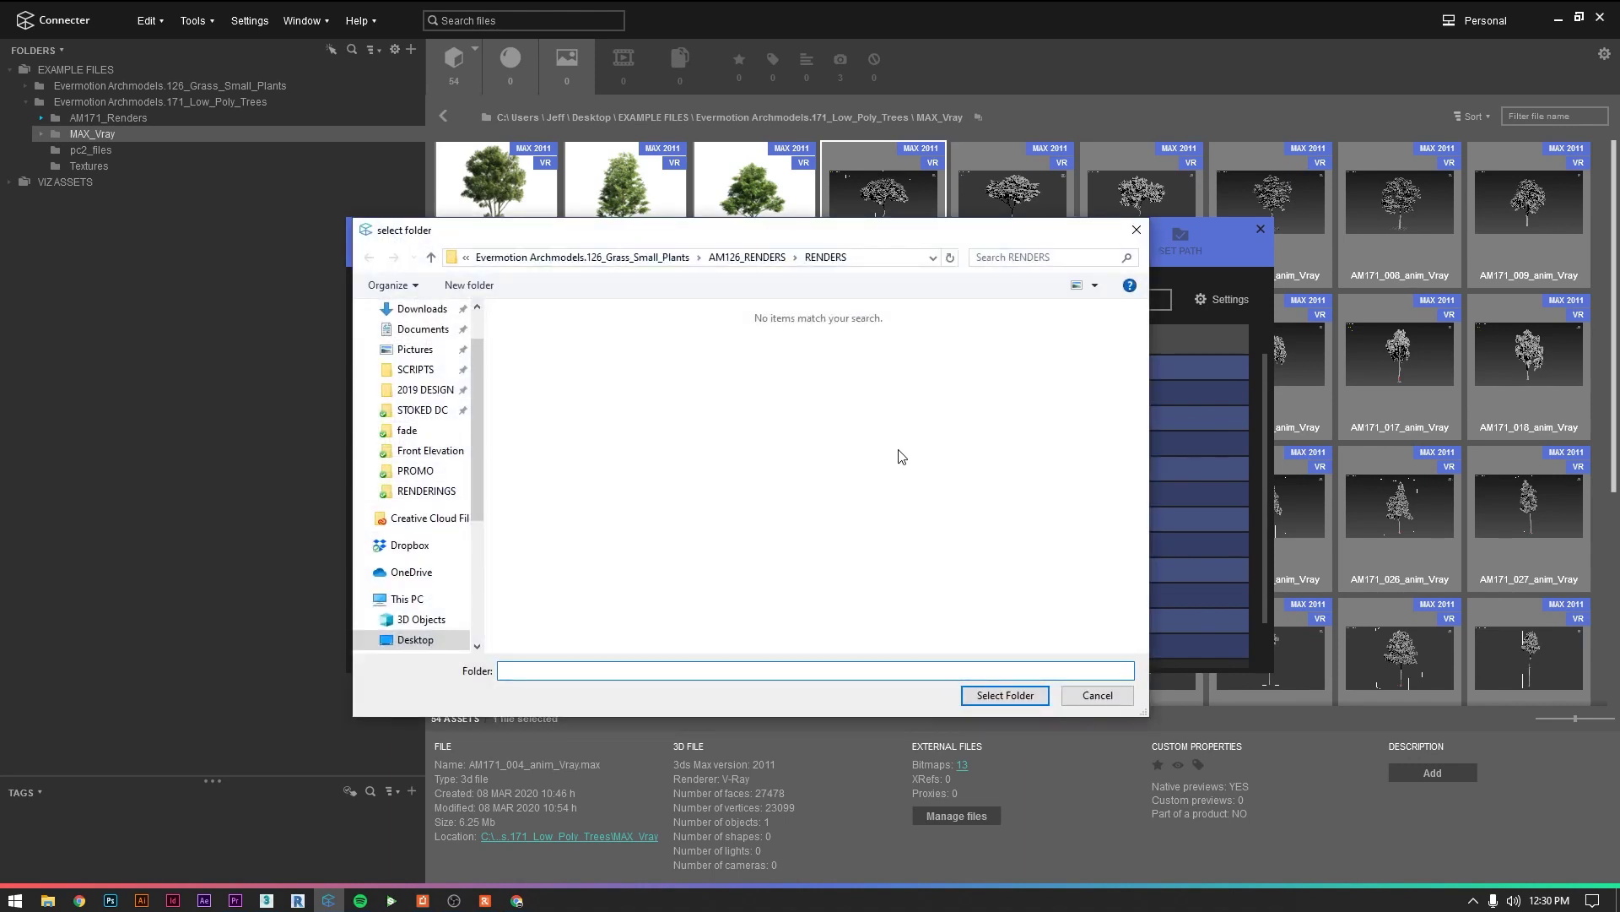
pyautogui.click(1105, 702)
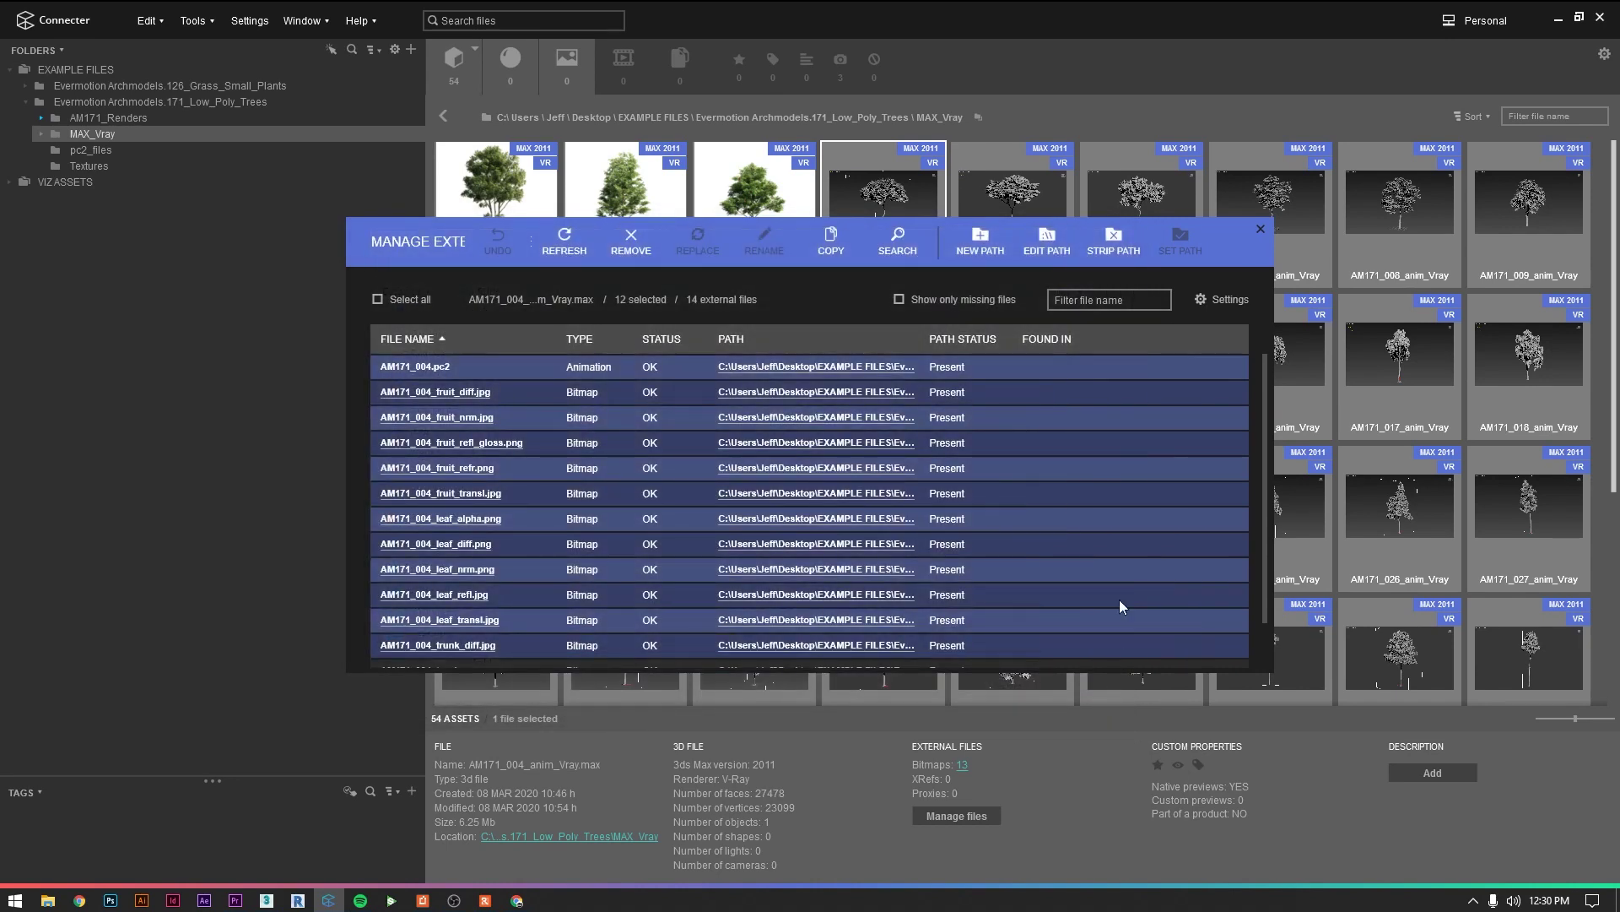
pyautogui.click(1261, 229)
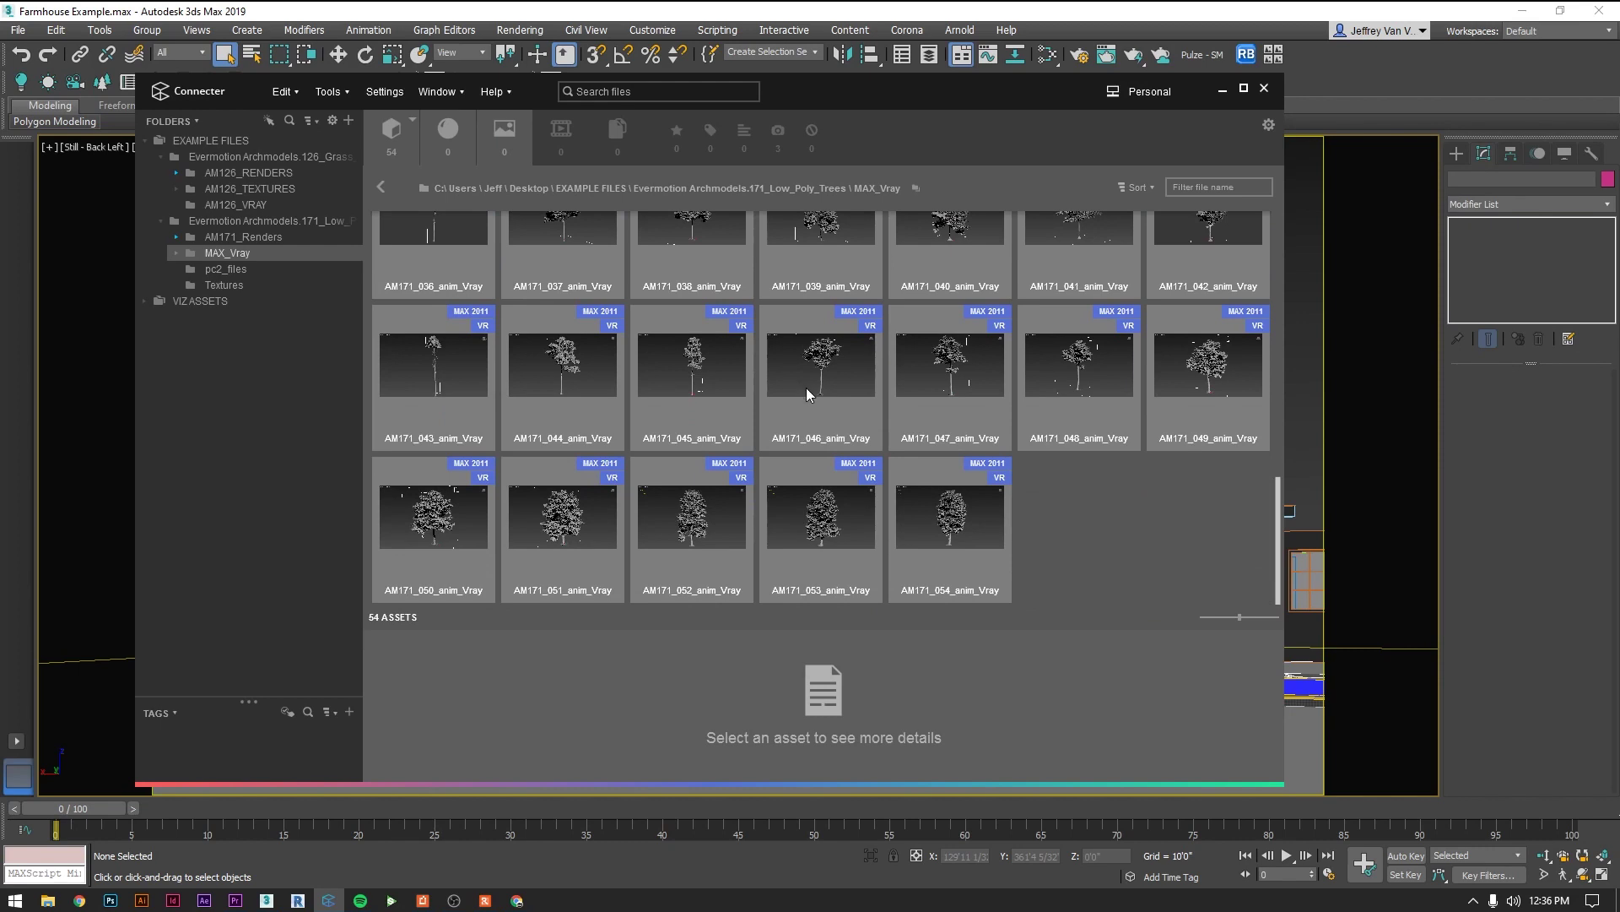
# Step: Drag AM171_053_anim_Vray into the 3ds Max viewport and choose Merge as Proxy
pyautogui.click(818, 527)
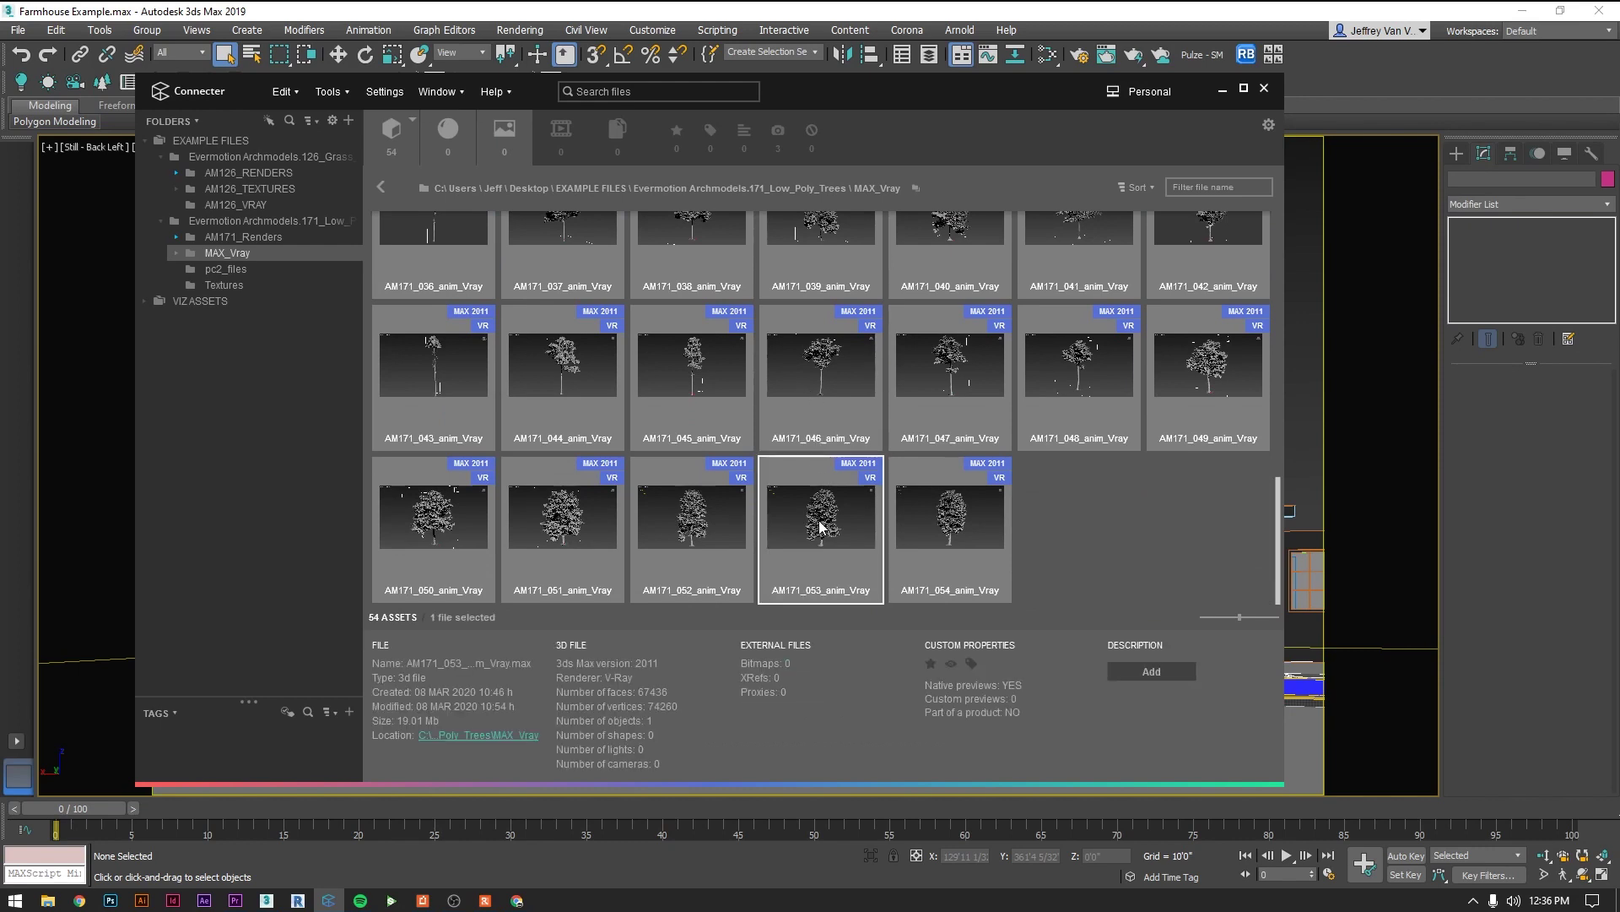
pyautogui.moveTo(823, 523); pyautogui.dragTo(1324, 412)
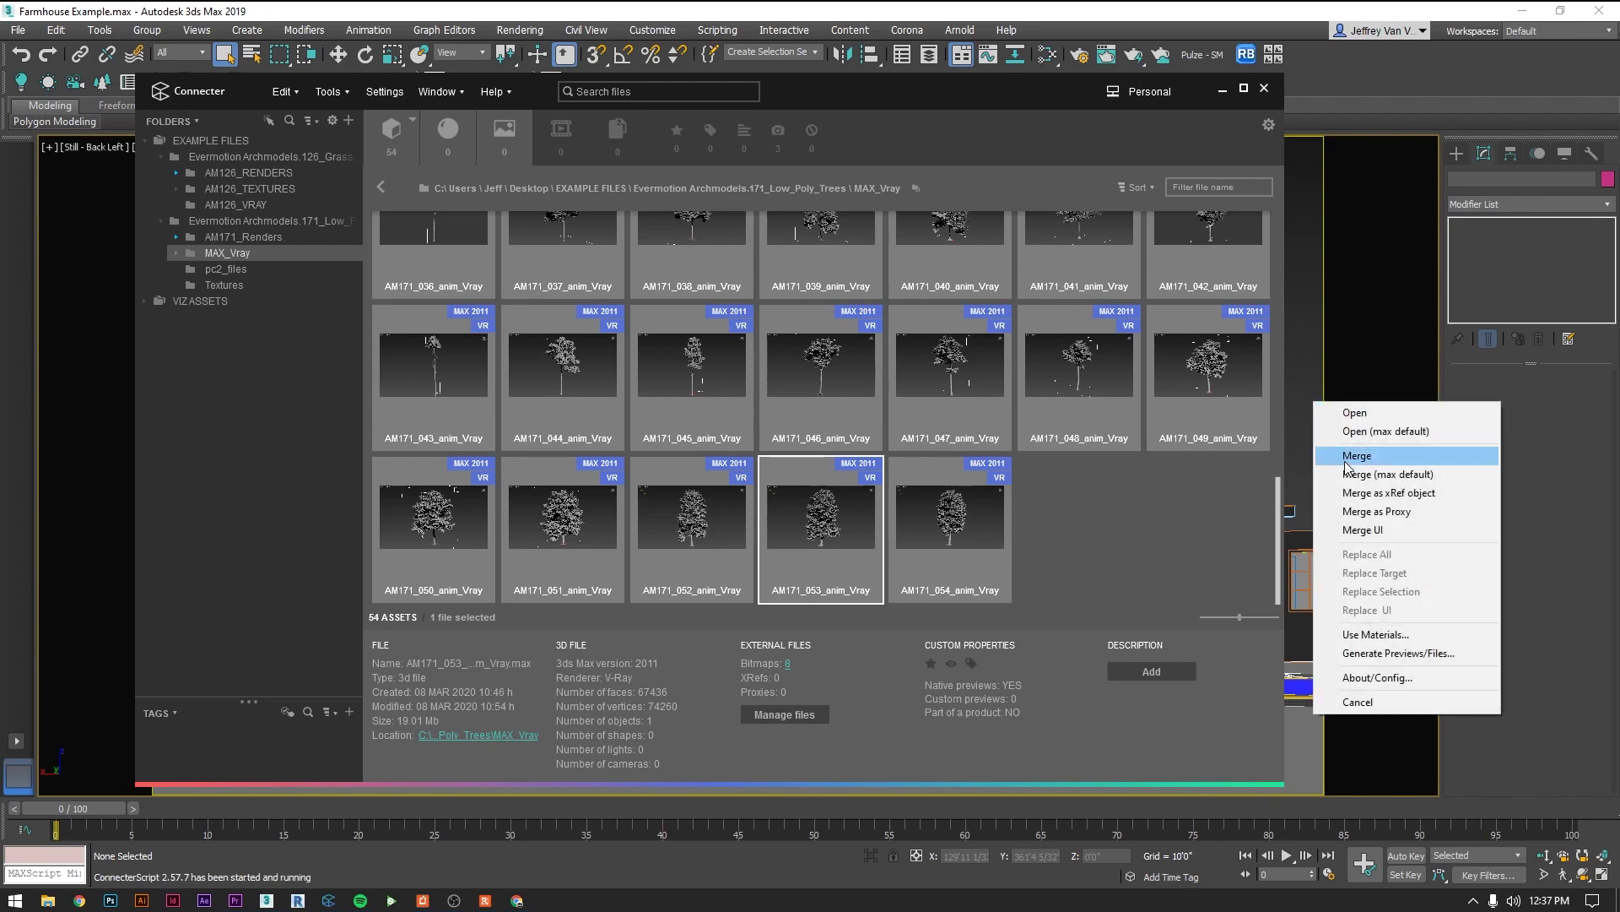
pyautogui.click(1391, 512)
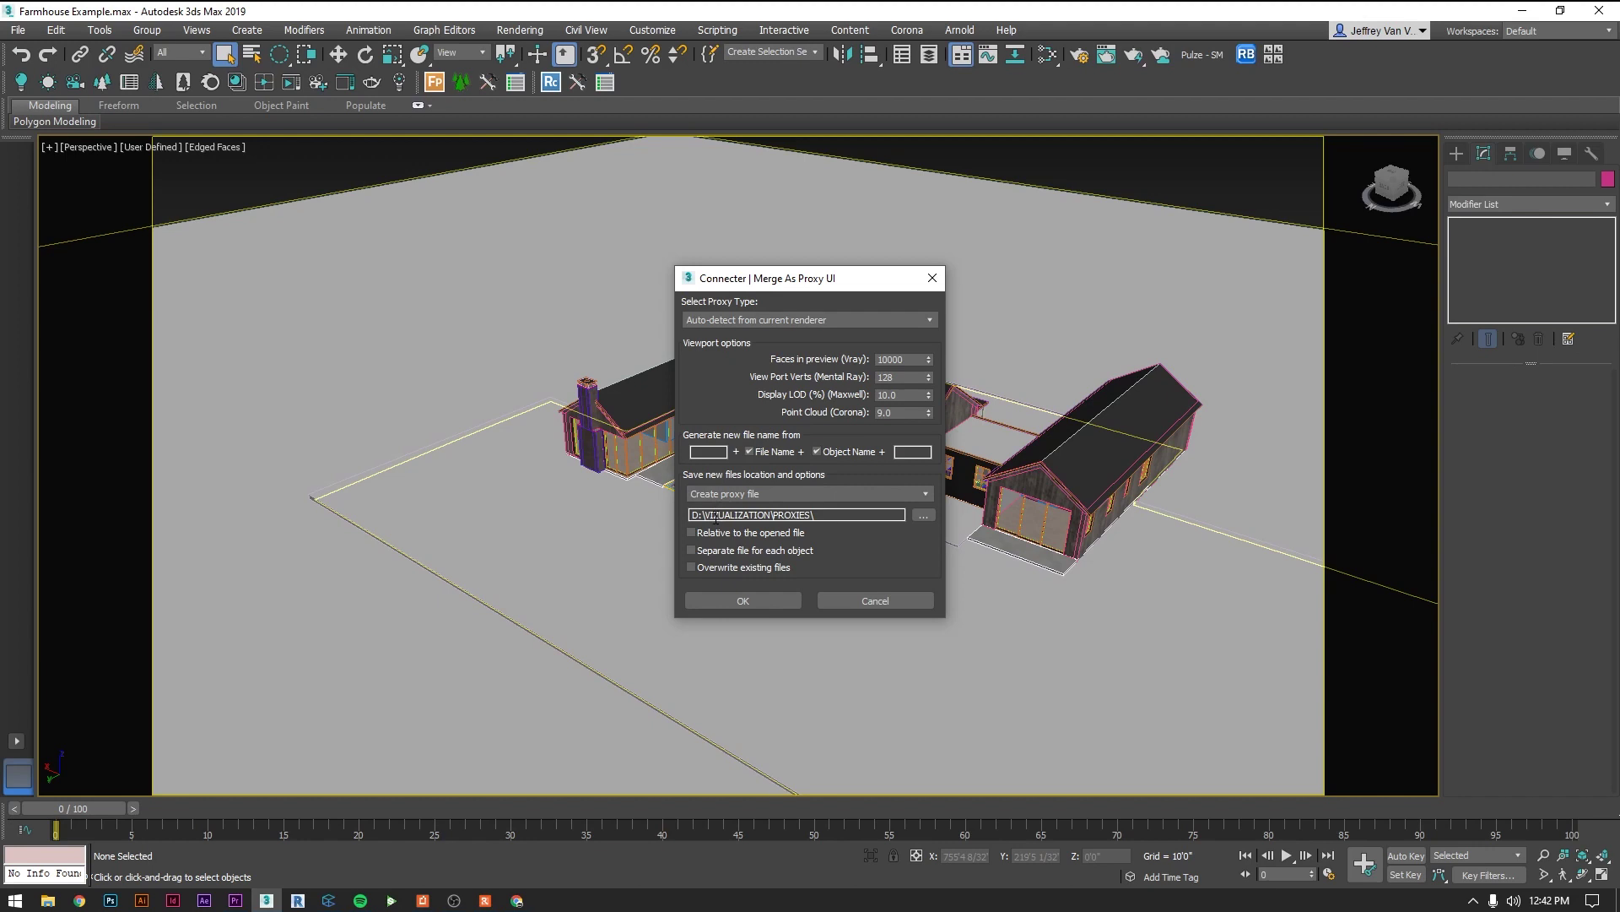
# Step: Create the AM171_053 Corona proxy file in D:\VIZUALIZATION\PROXIES
pyautogui.click(714, 597)
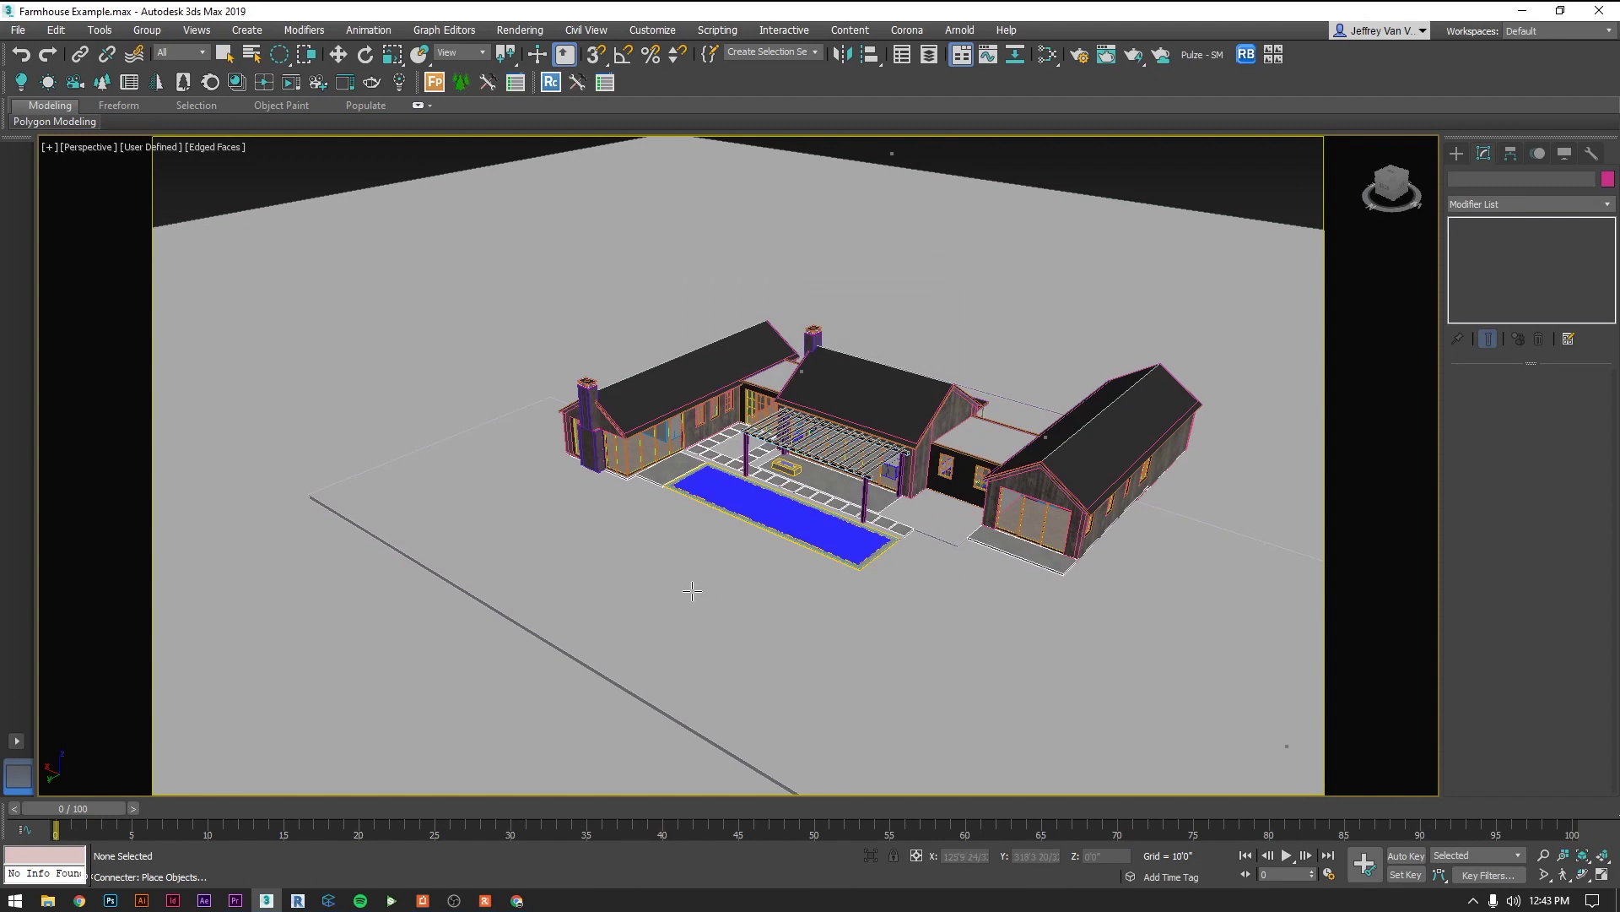
# Step: Place the tree proxy, scale it to about 29%, and move it onto the ground beside the farmhouse
pyautogui.scroll(-10, 692, 590)
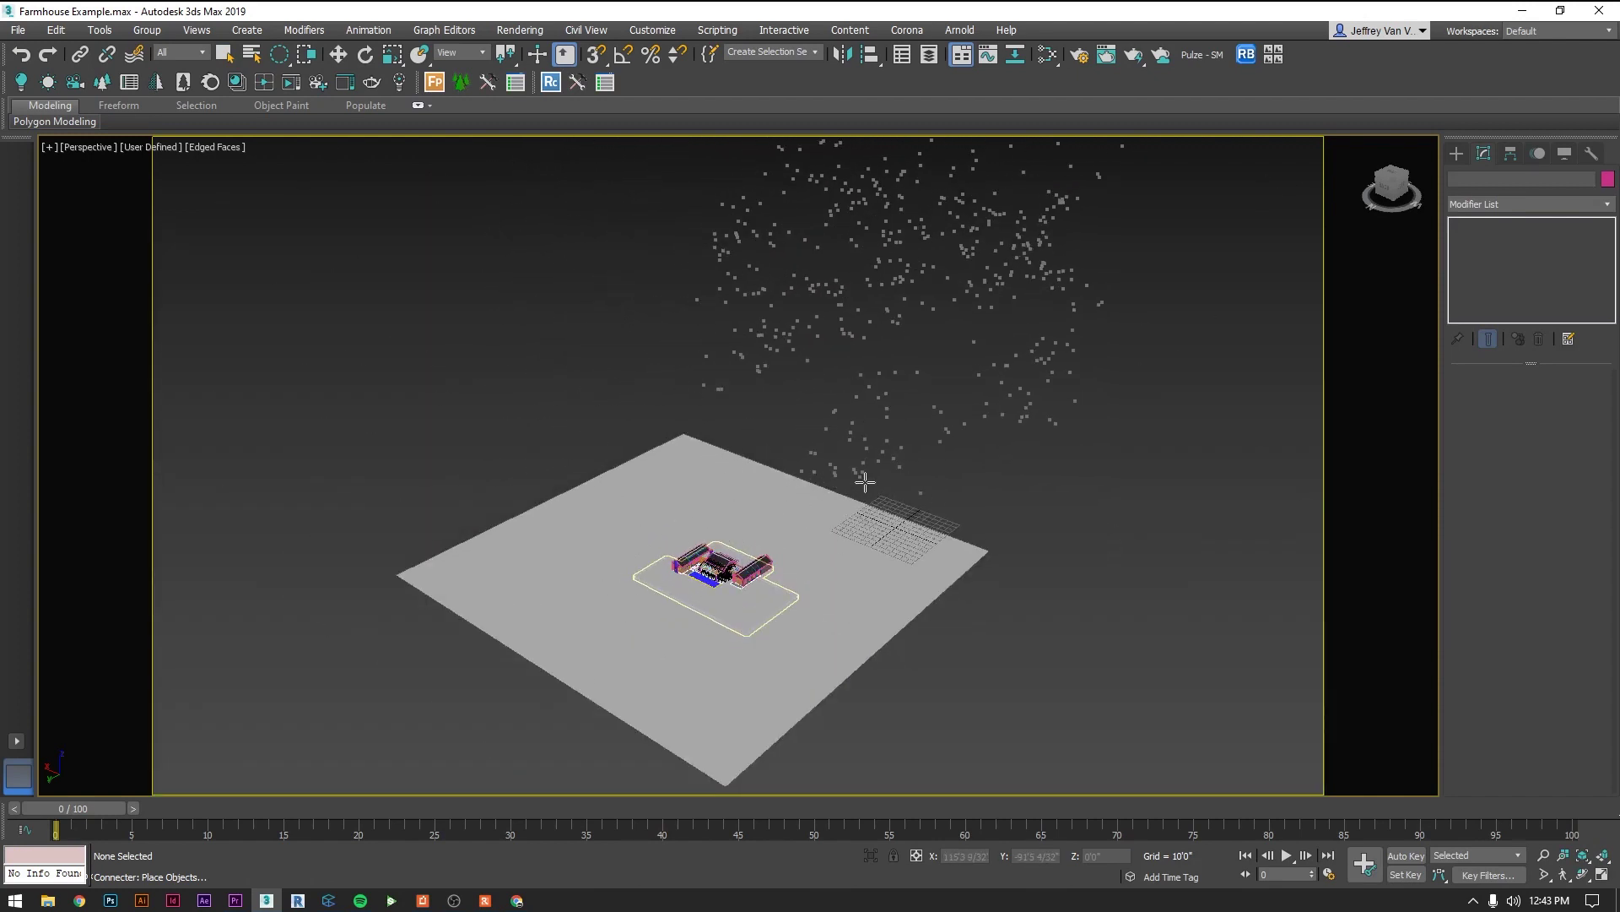
pyautogui.click(881, 513)
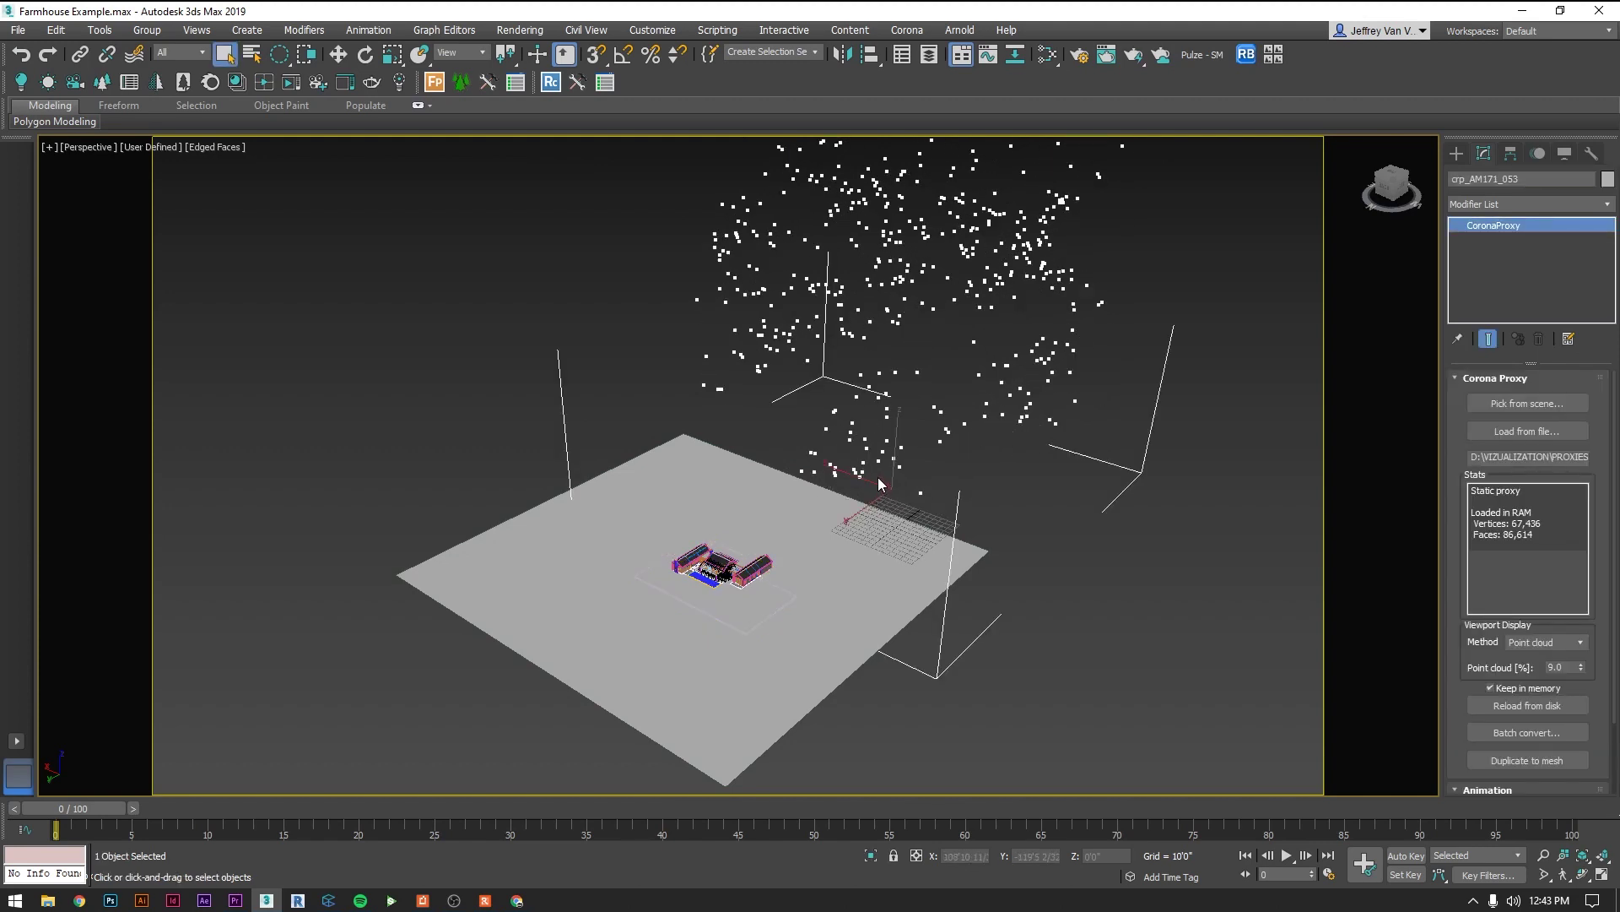
pyautogui.press('r')
pyautogui.moveTo(901, 486); pyautogui.dragTo(907, 699)
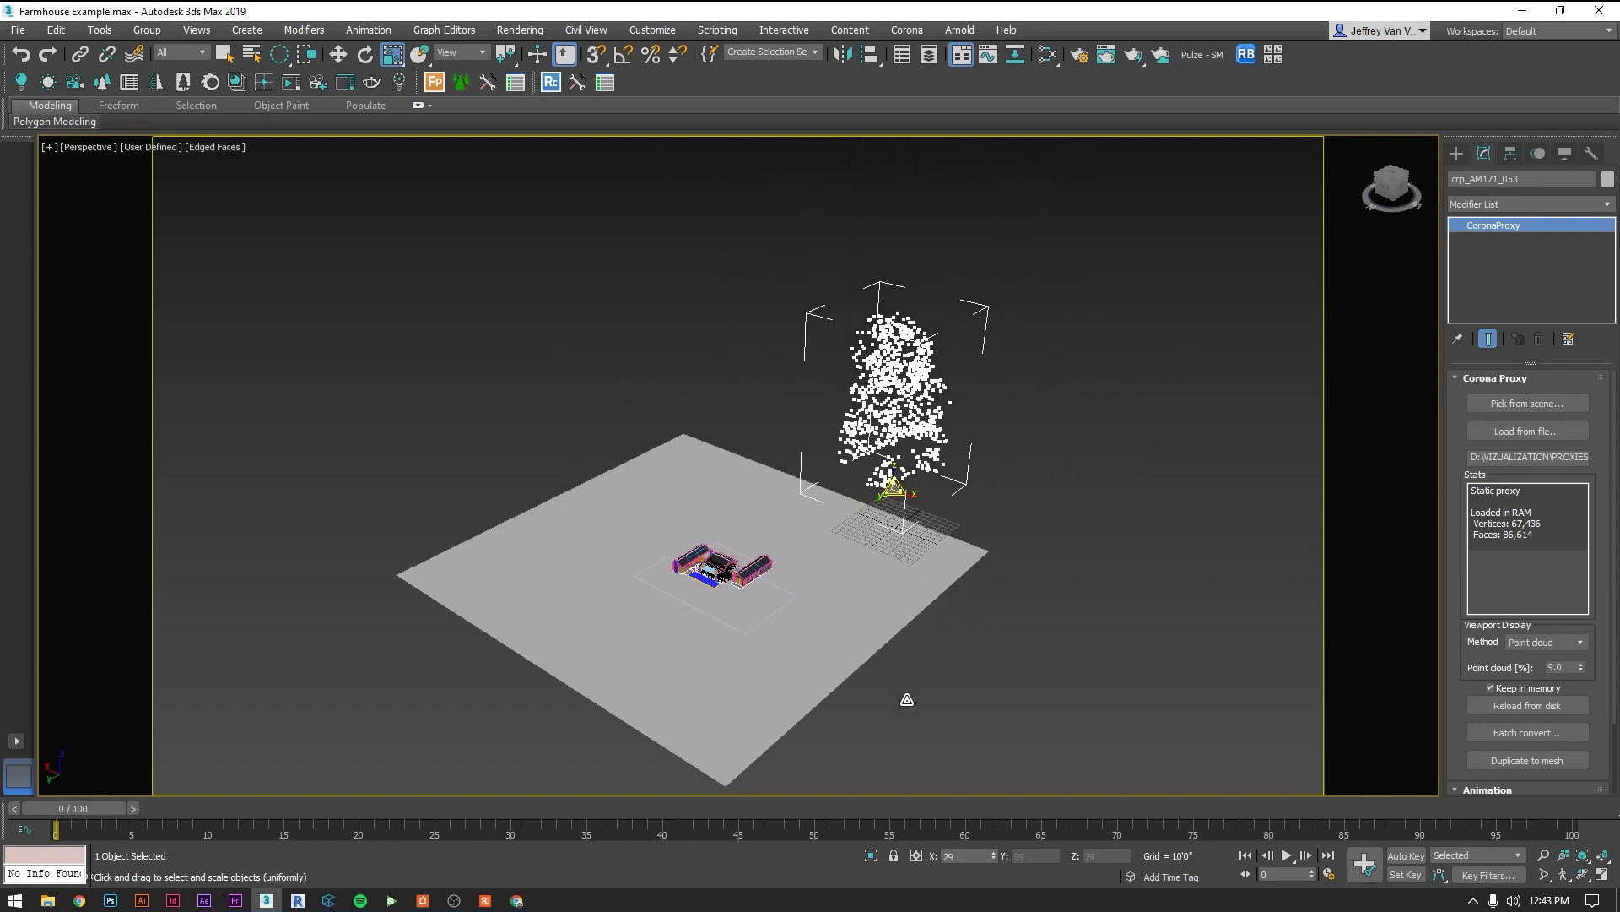
pyautogui.press('w')
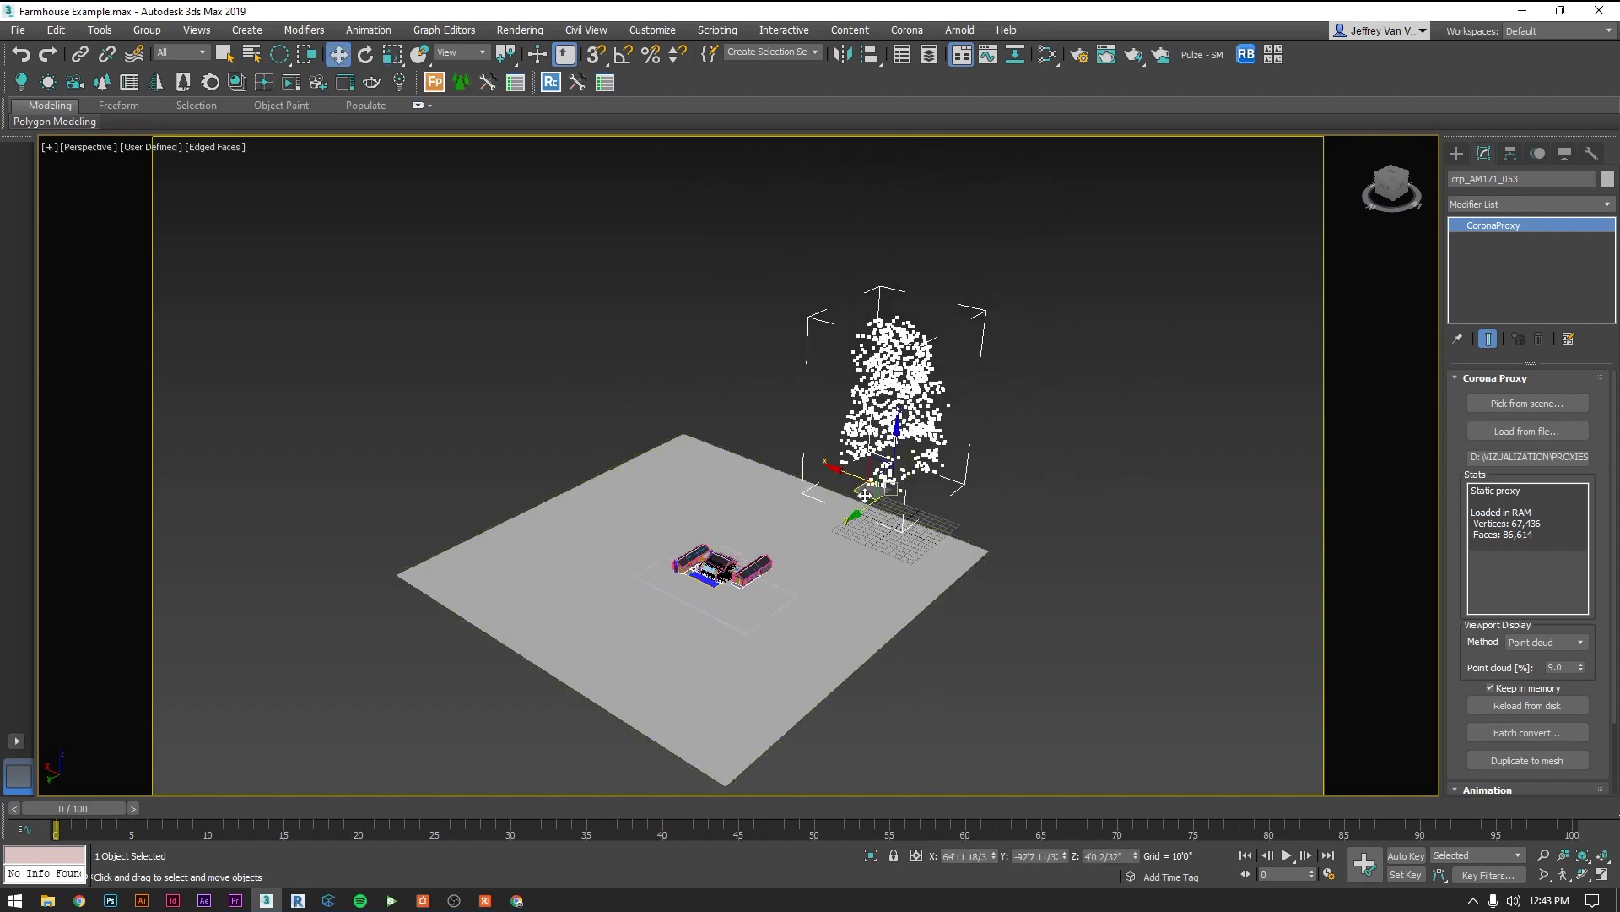
pyautogui.moveTo(867, 509); pyautogui.dragTo(649, 543)
# Step: Scale the tree down further and check its placement in Front view
pyautogui.scroll(10, 649, 543)
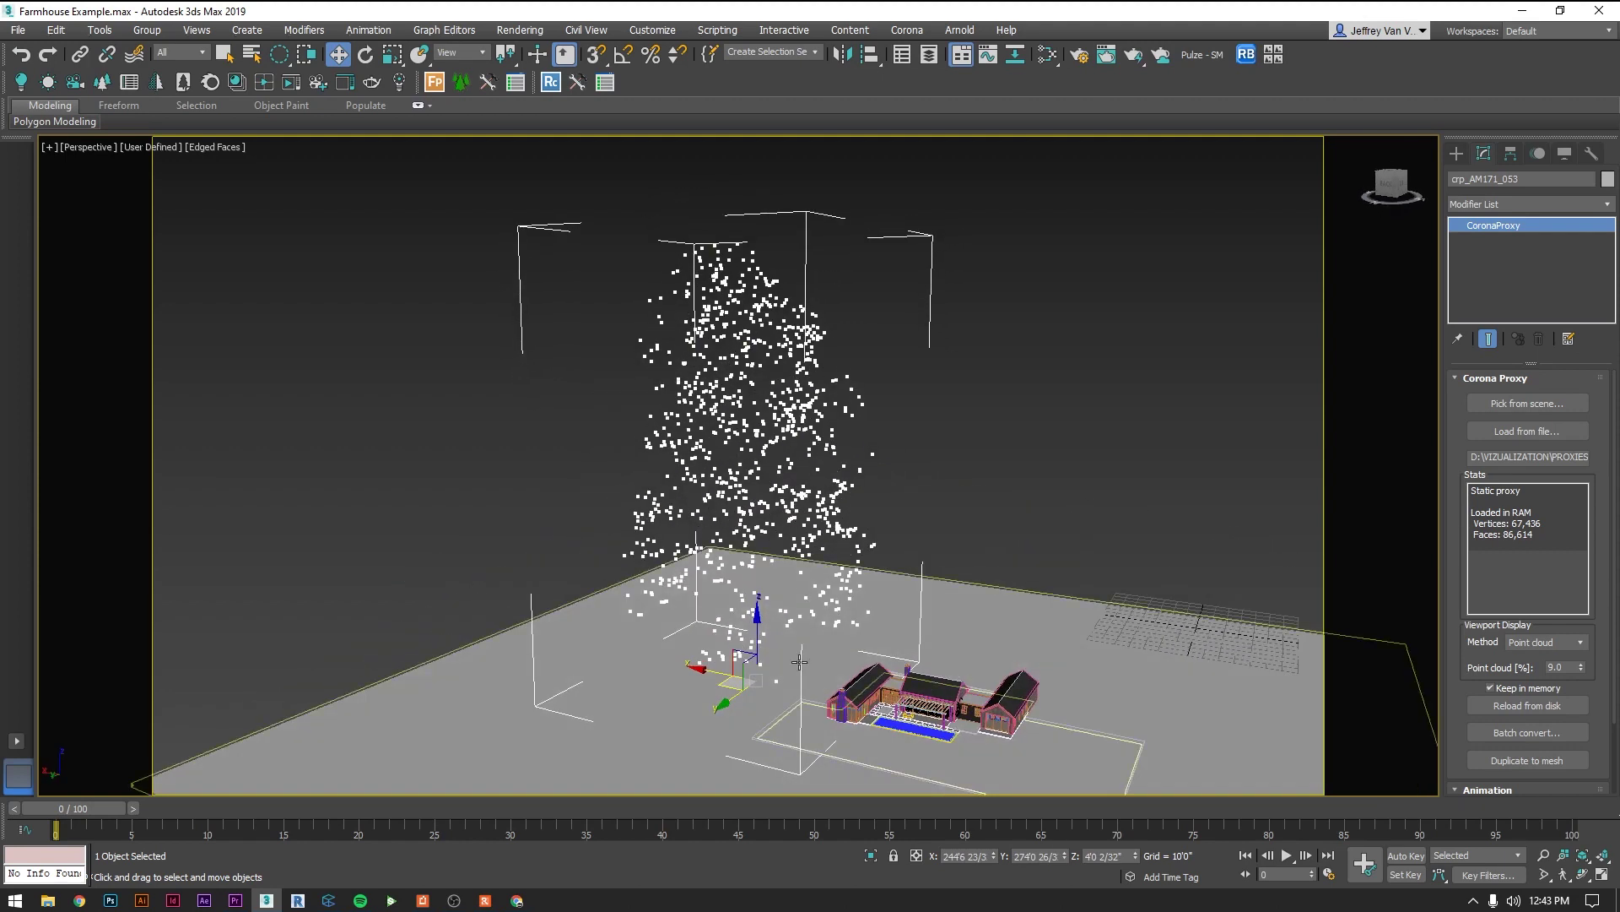
pyautogui.press('r')
pyautogui.moveTo(702, 564); pyautogui.dragTo(618, 607)
pyautogui.press('f')
pyautogui.scroll(-3, 709, 558)
pyautogui.press('w')
pyautogui.hotkey('shift', 'z')
pyautogui.scroll(-3, 688, 440)
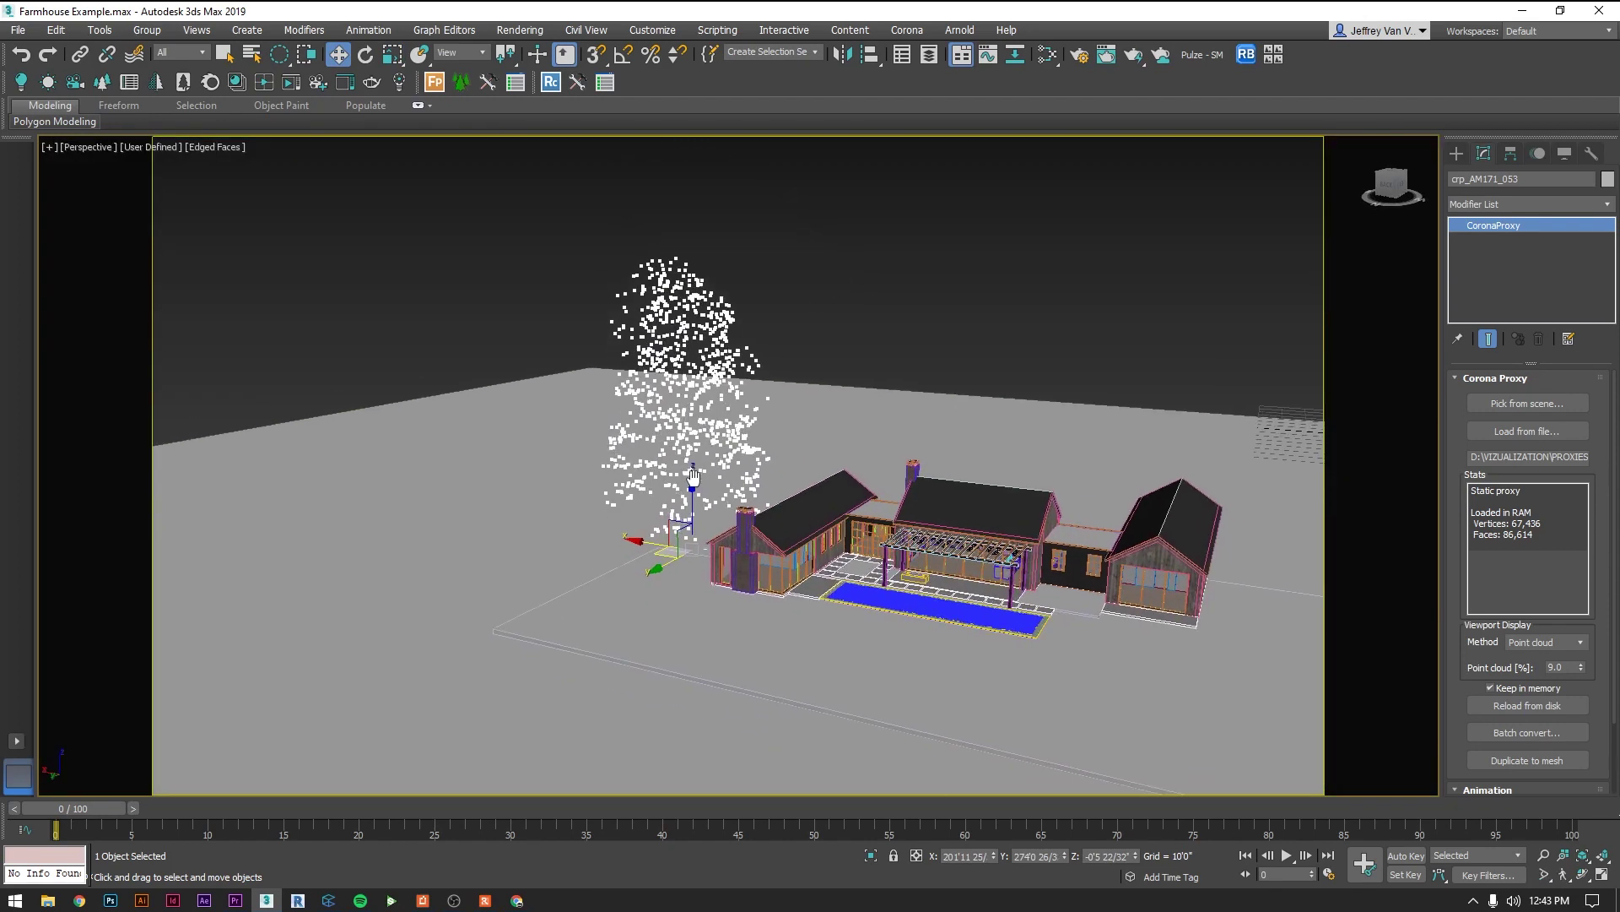
pyautogui.scroll(3, 689, 440)
pyautogui.scroll(-5, 689, 440)
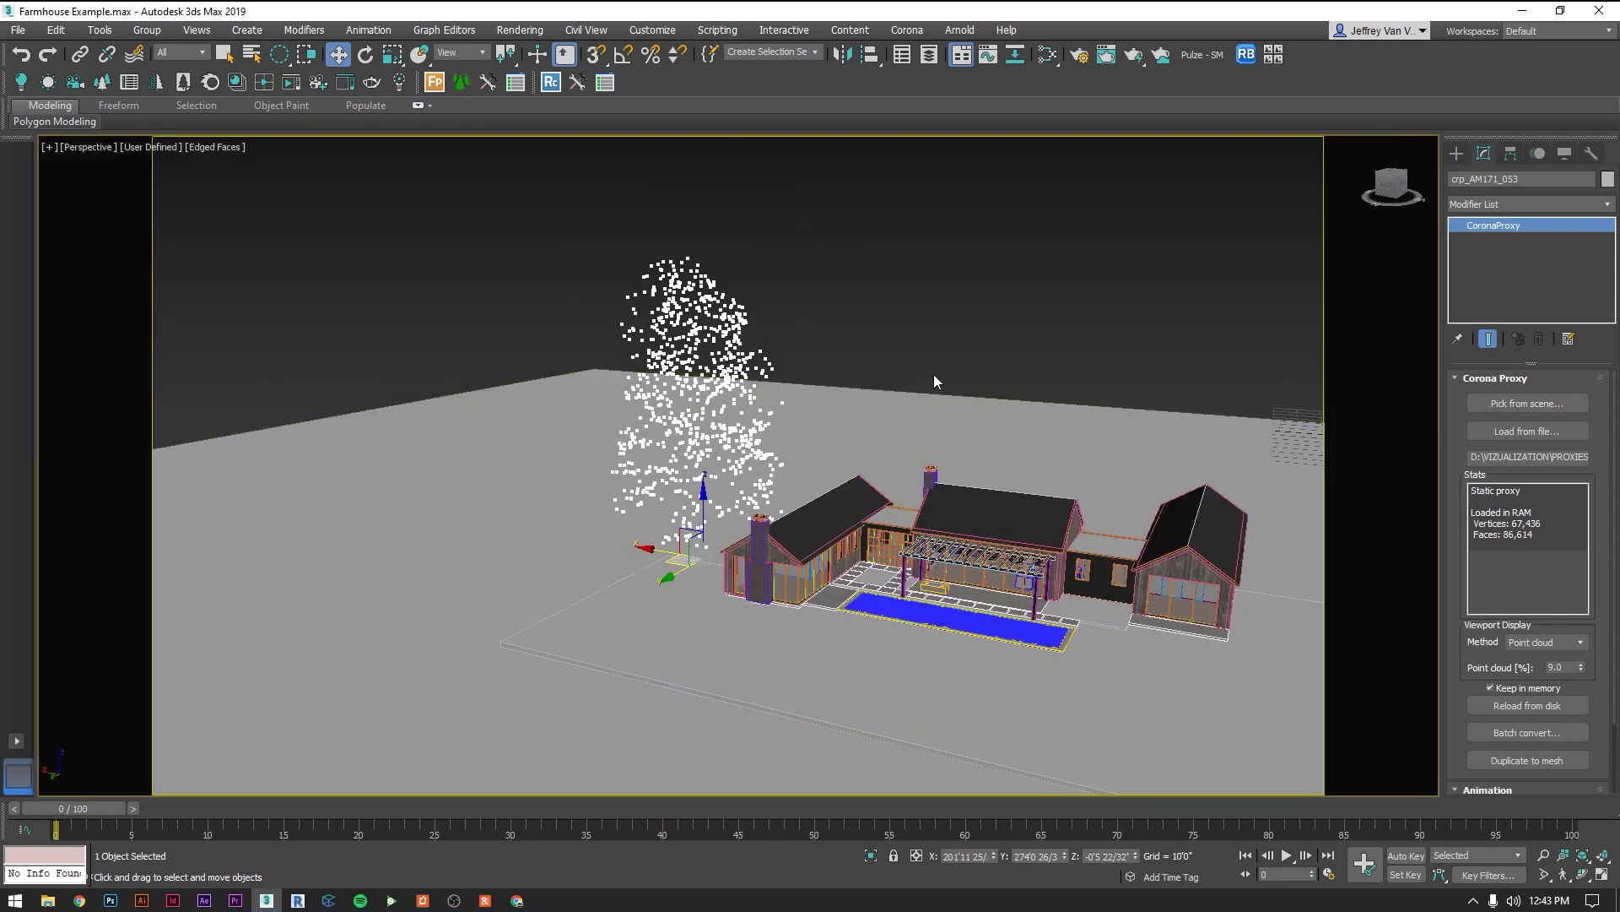
pyautogui.moveTo(1474, 645); pyautogui.dragTo(1470, 554)
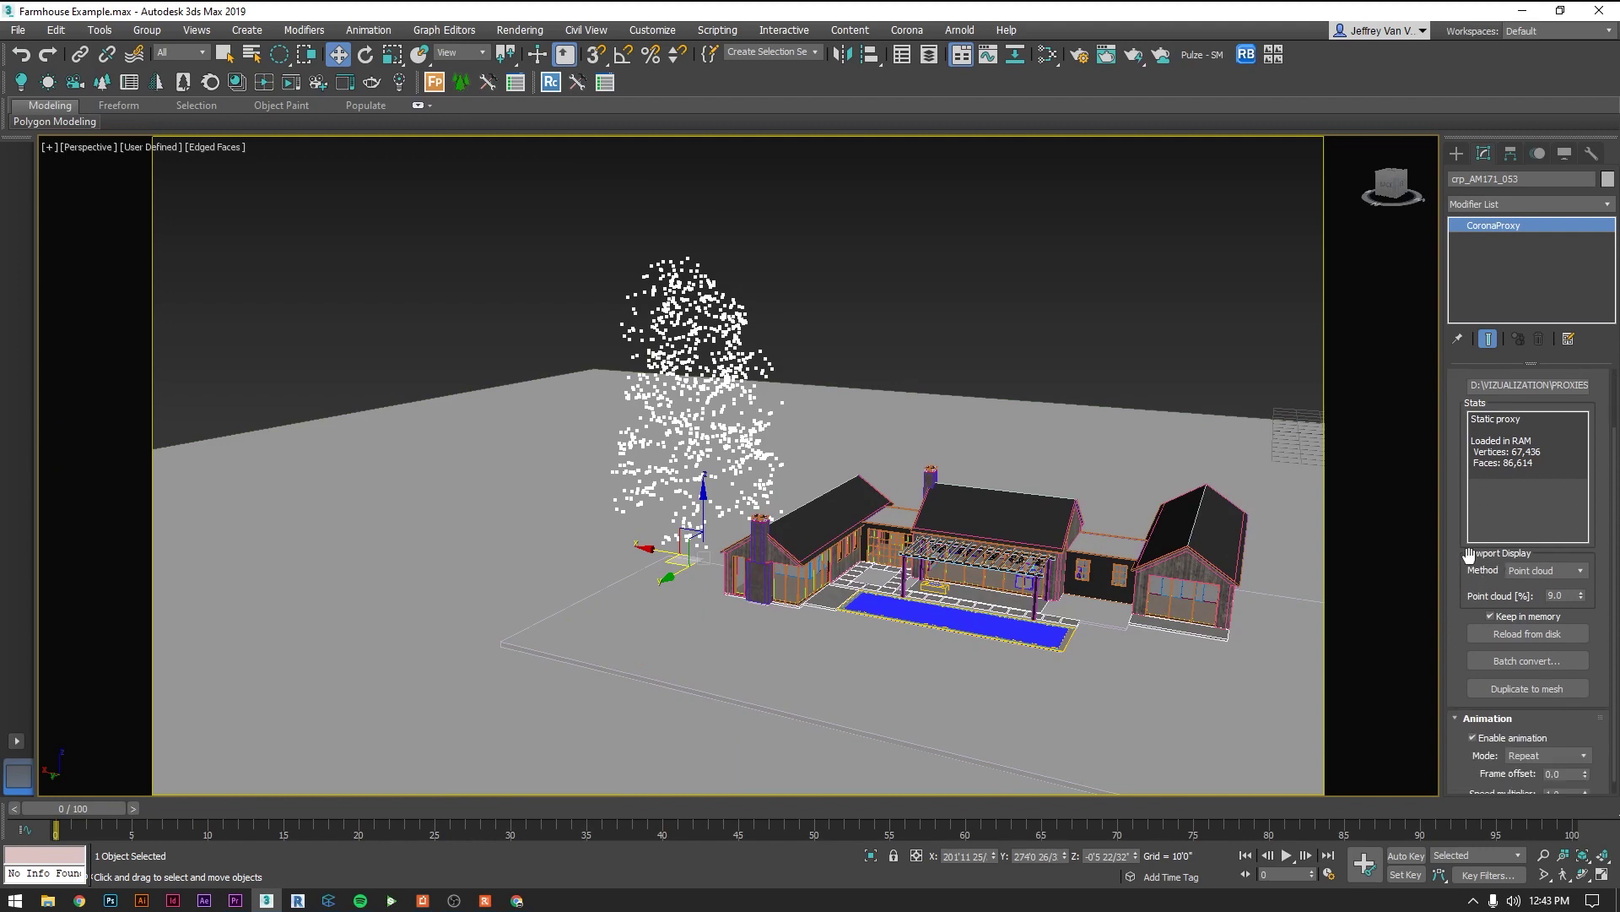
# Step: Display the tree proxy as full mesh and view the scene shaded without edge lines
pyautogui.click(1522, 571)
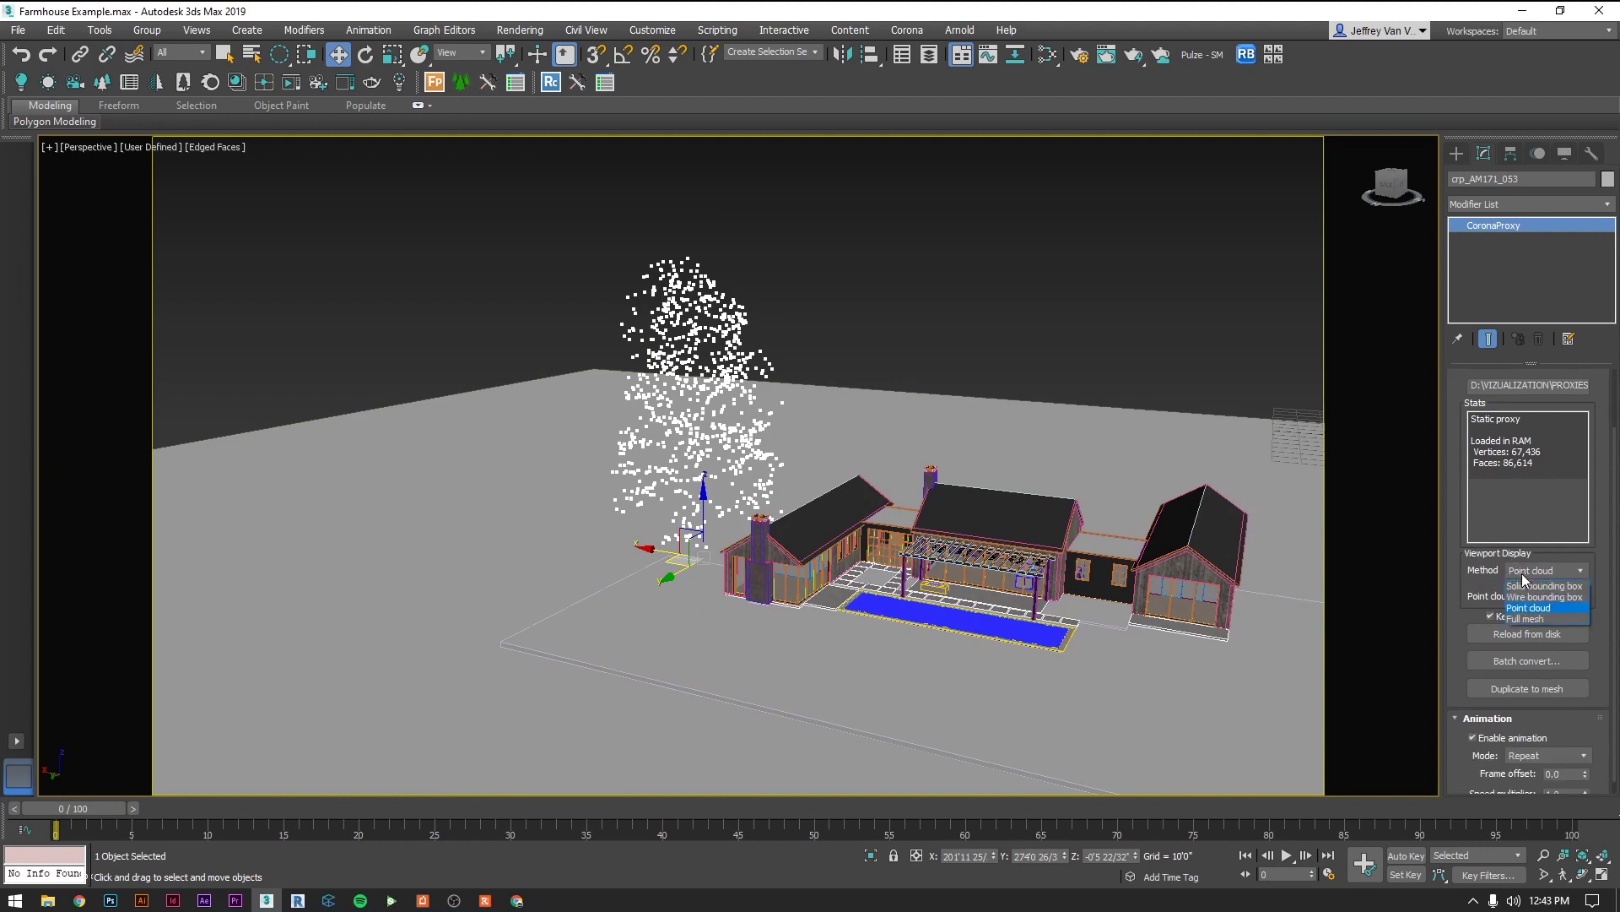
pyautogui.click(1534, 620)
pyautogui.scroll(3, 758, 411)
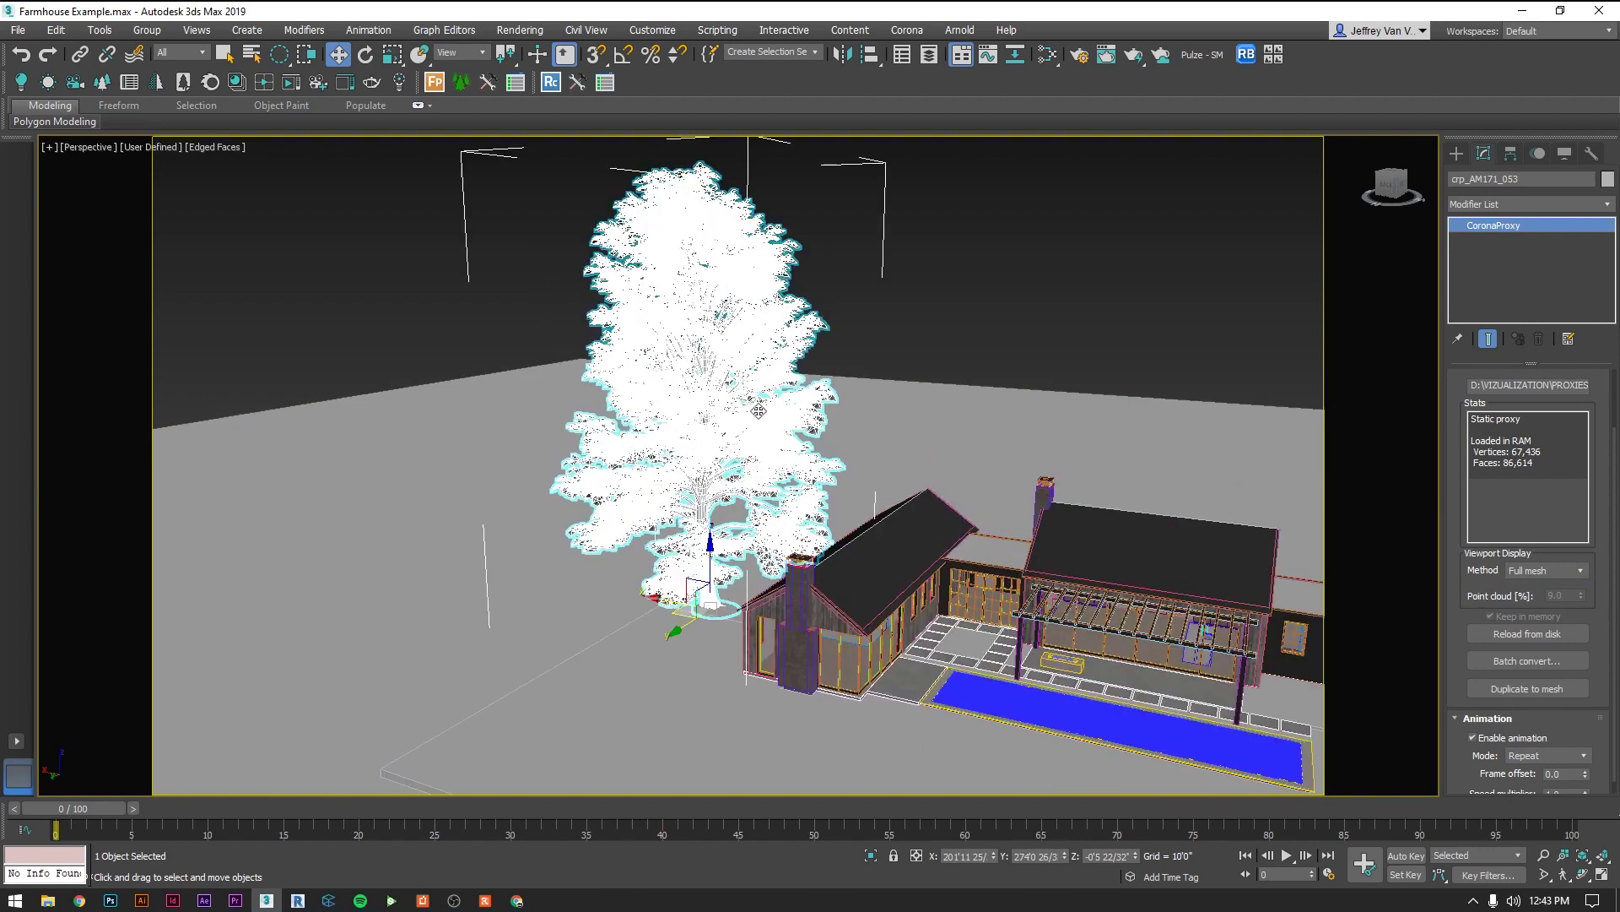
pyautogui.click(935, 336)
pyautogui.scroll(2, 725, 355)
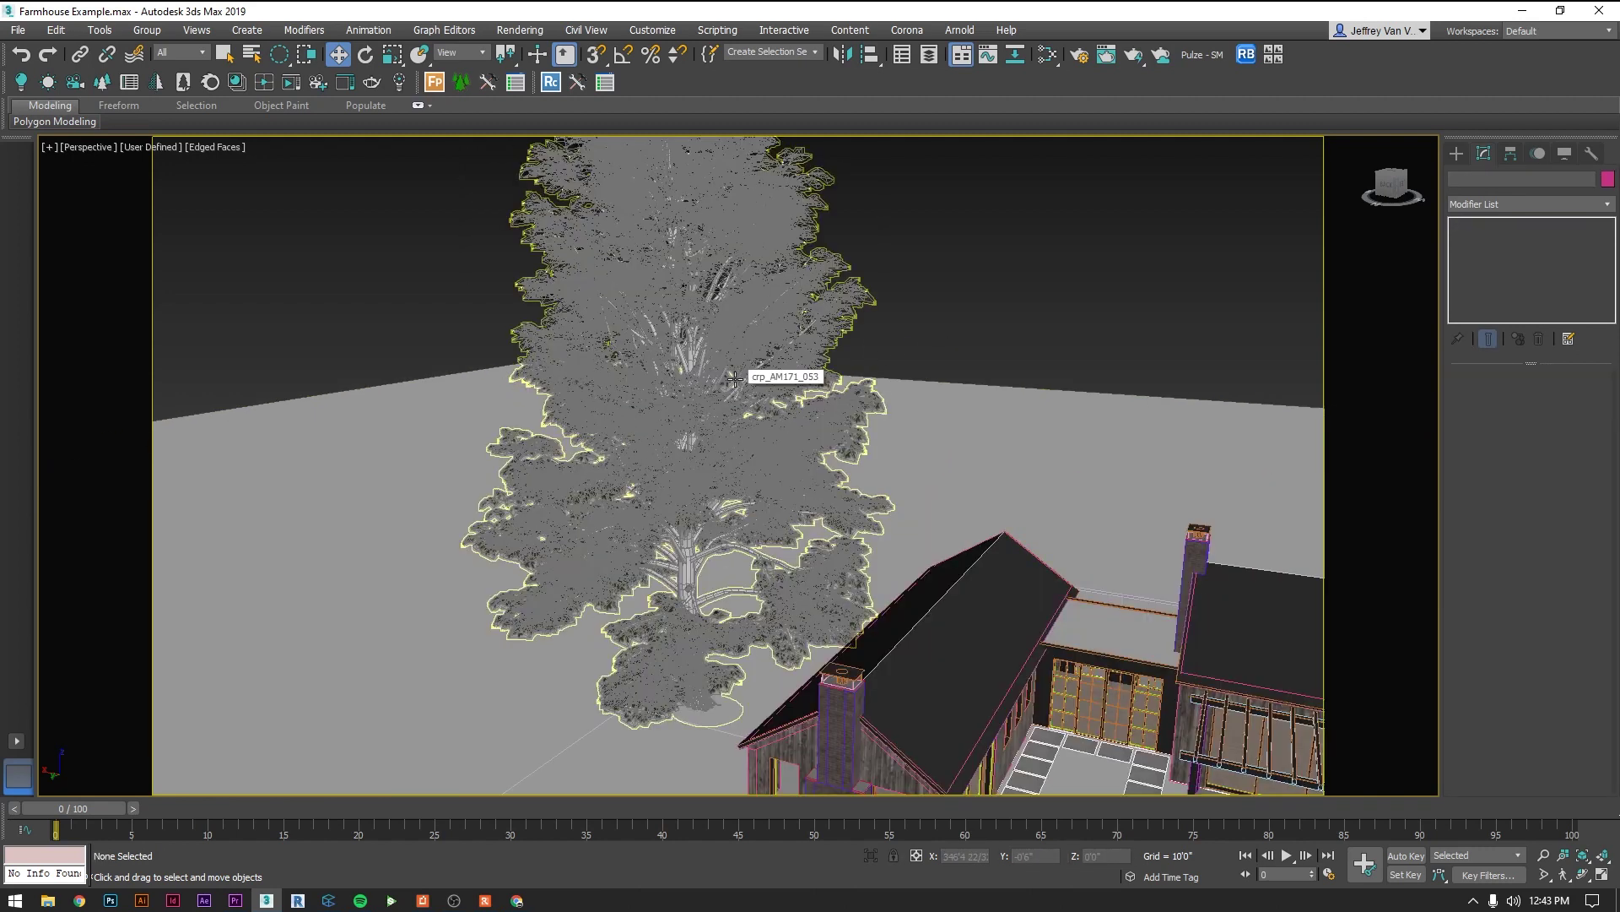
pyautogui.press('F4')
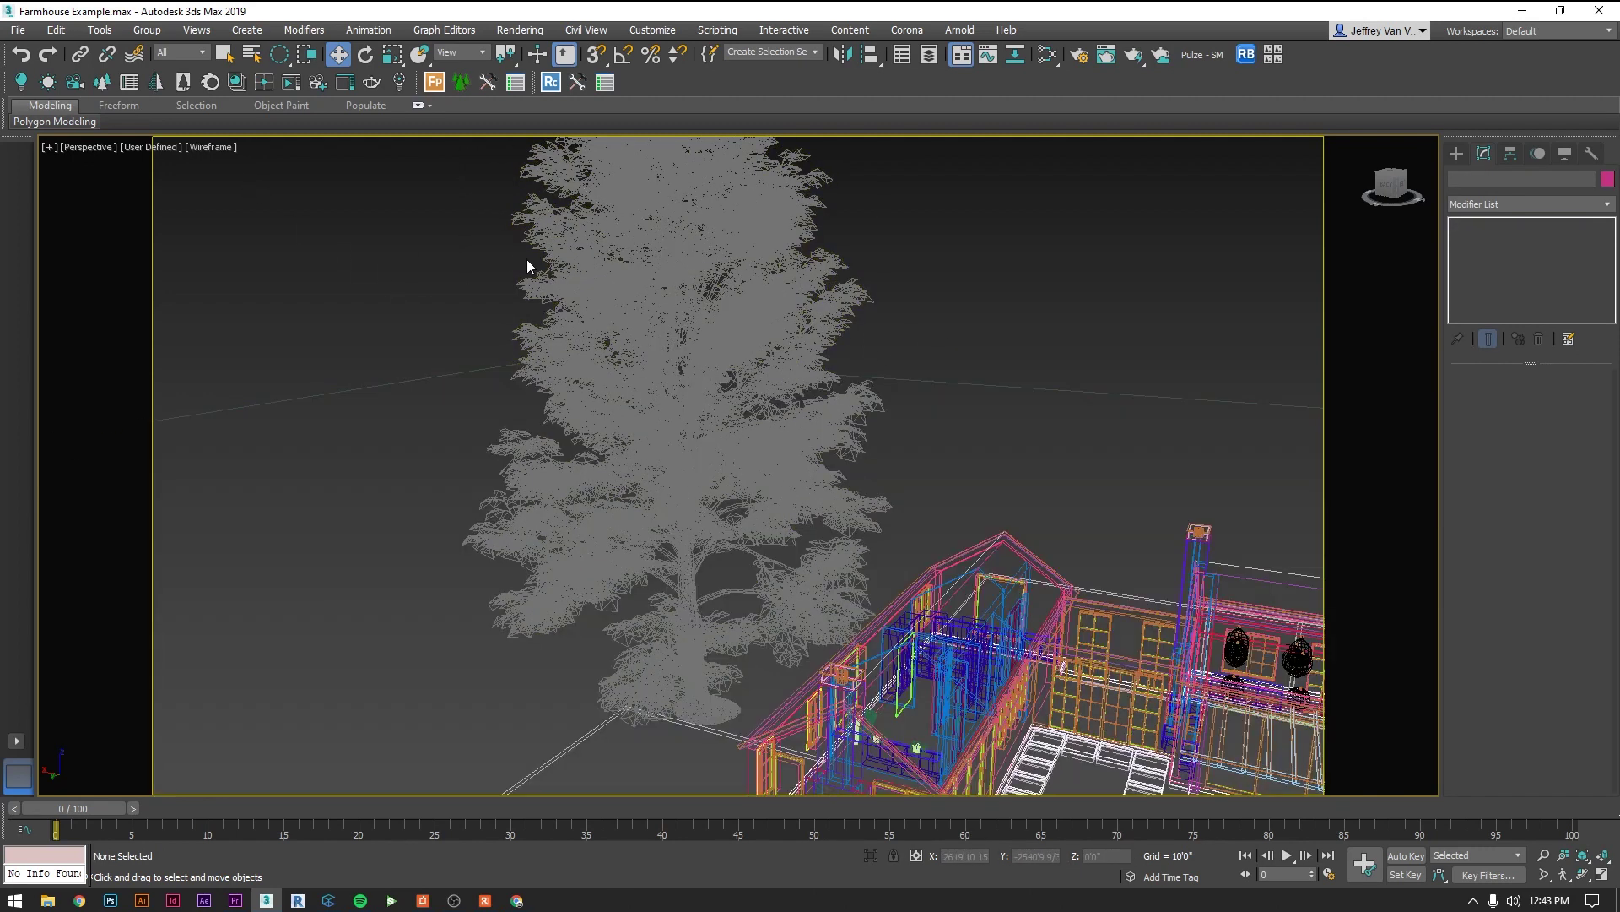
pyautogui.scroll(2, 456, 268)
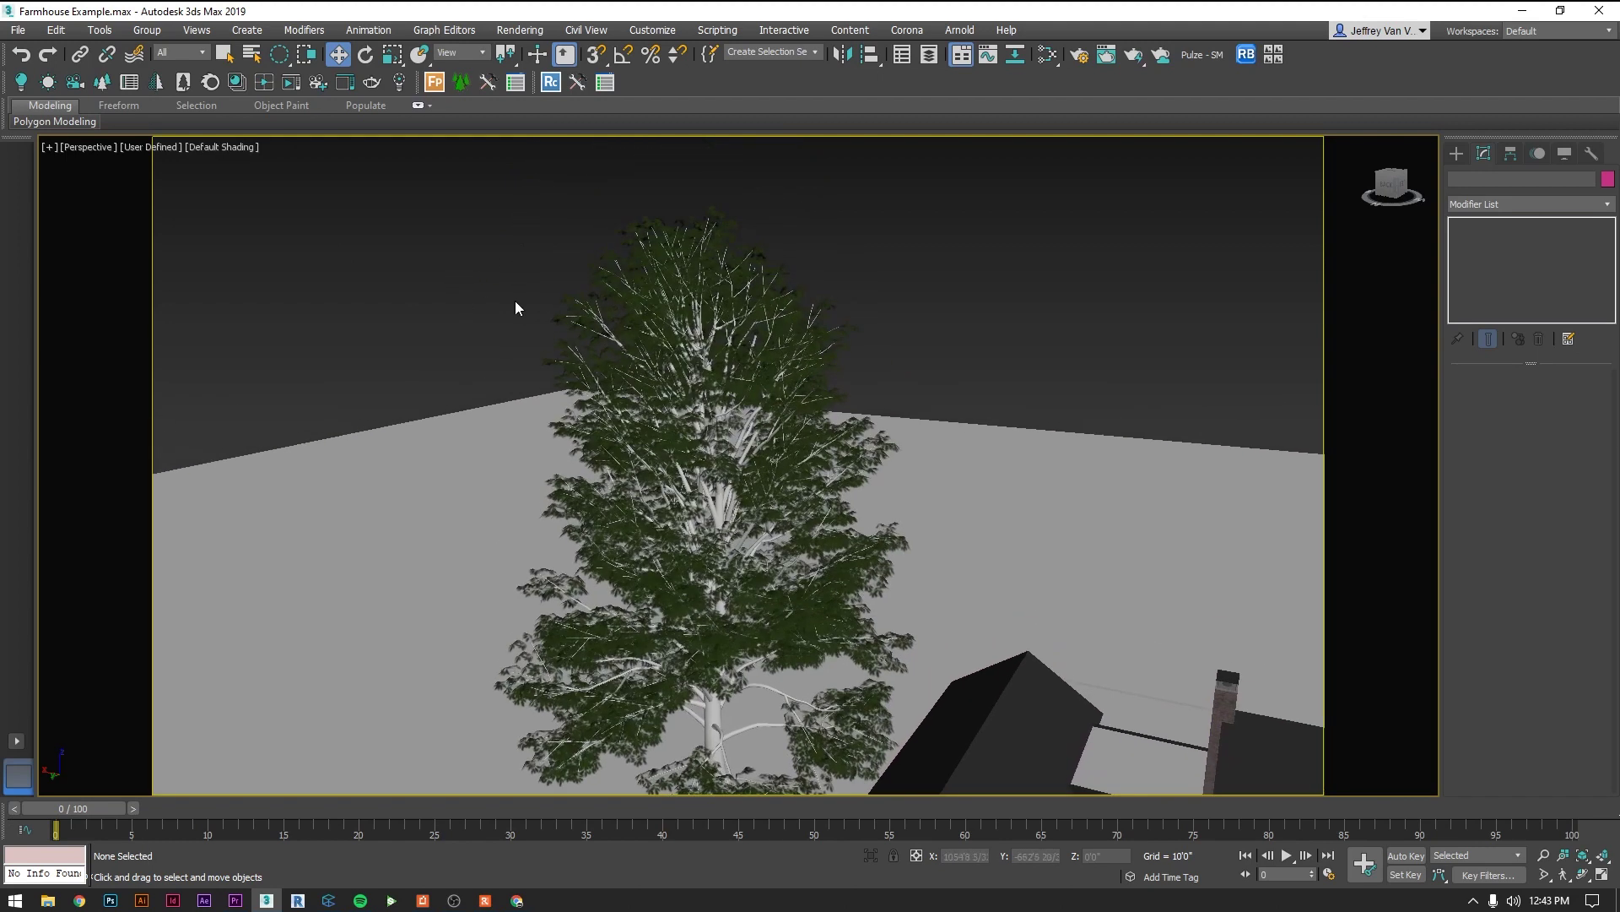
pyautogui.scroll(2, 513, 302)
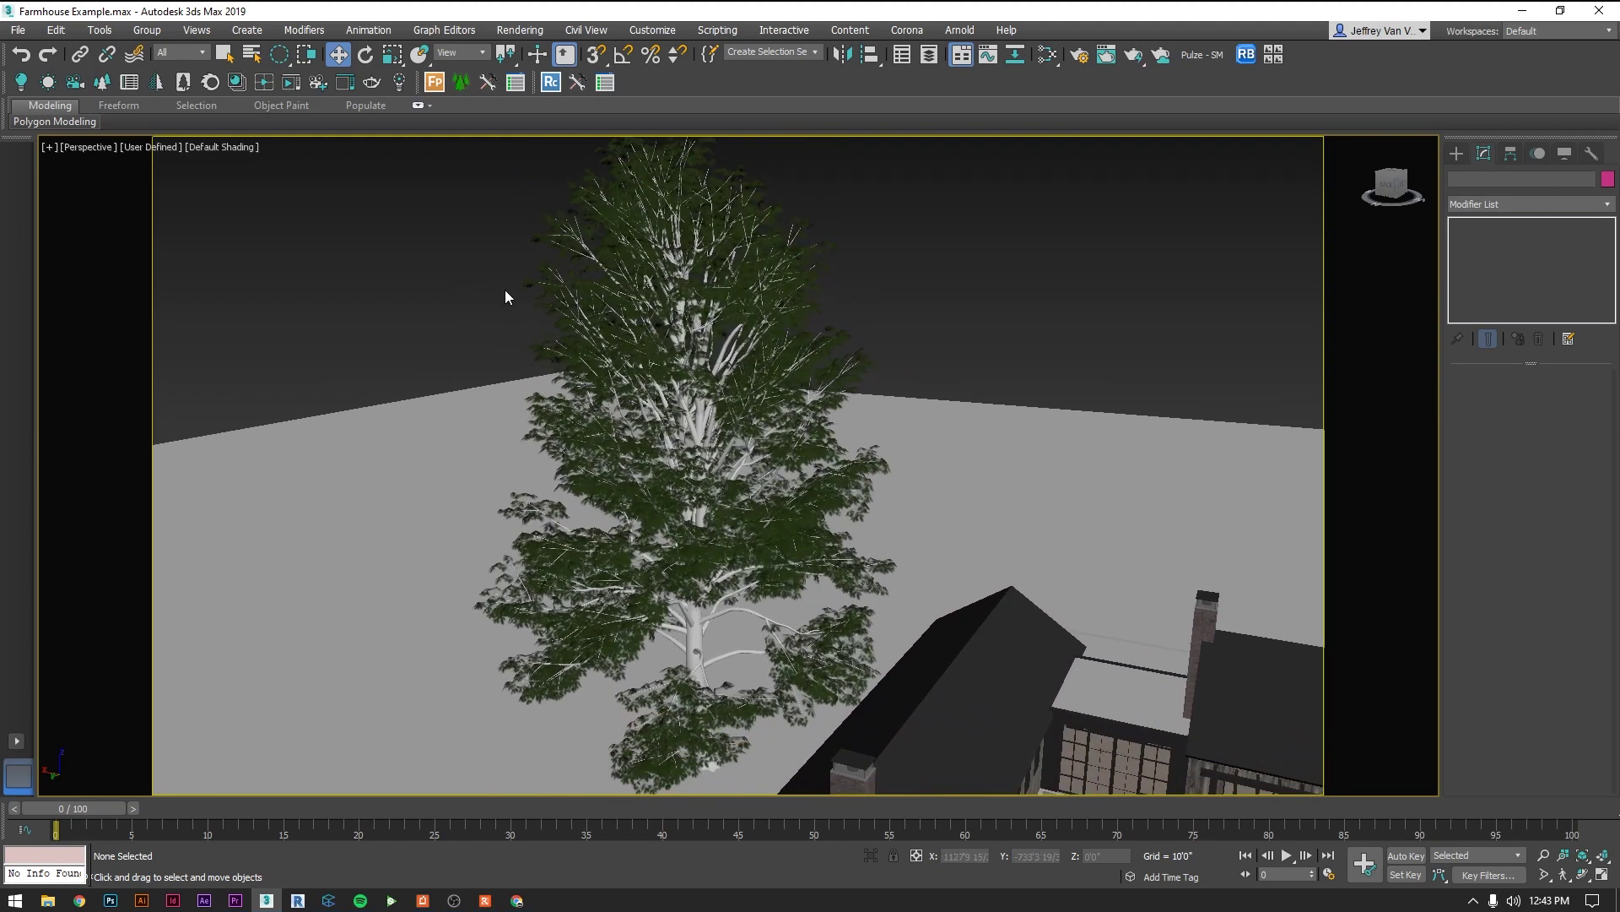
# Step: Switch the tree proxy to point cloud display at about 13% density
pyautogui.click(616, 296)
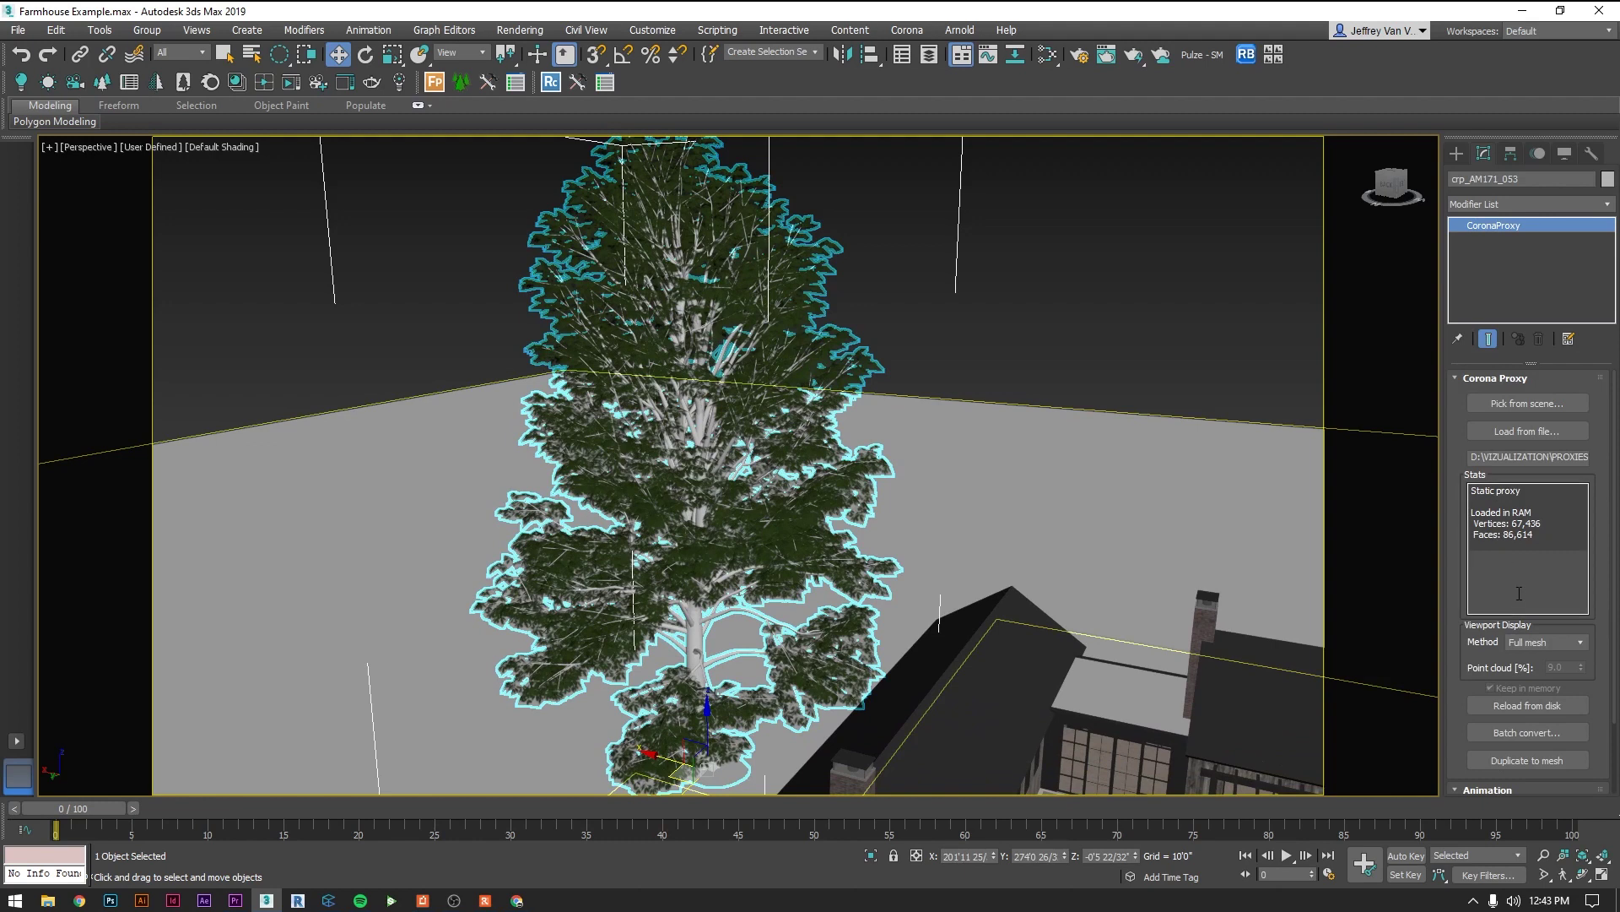
pyautogui.click(1538, 642)
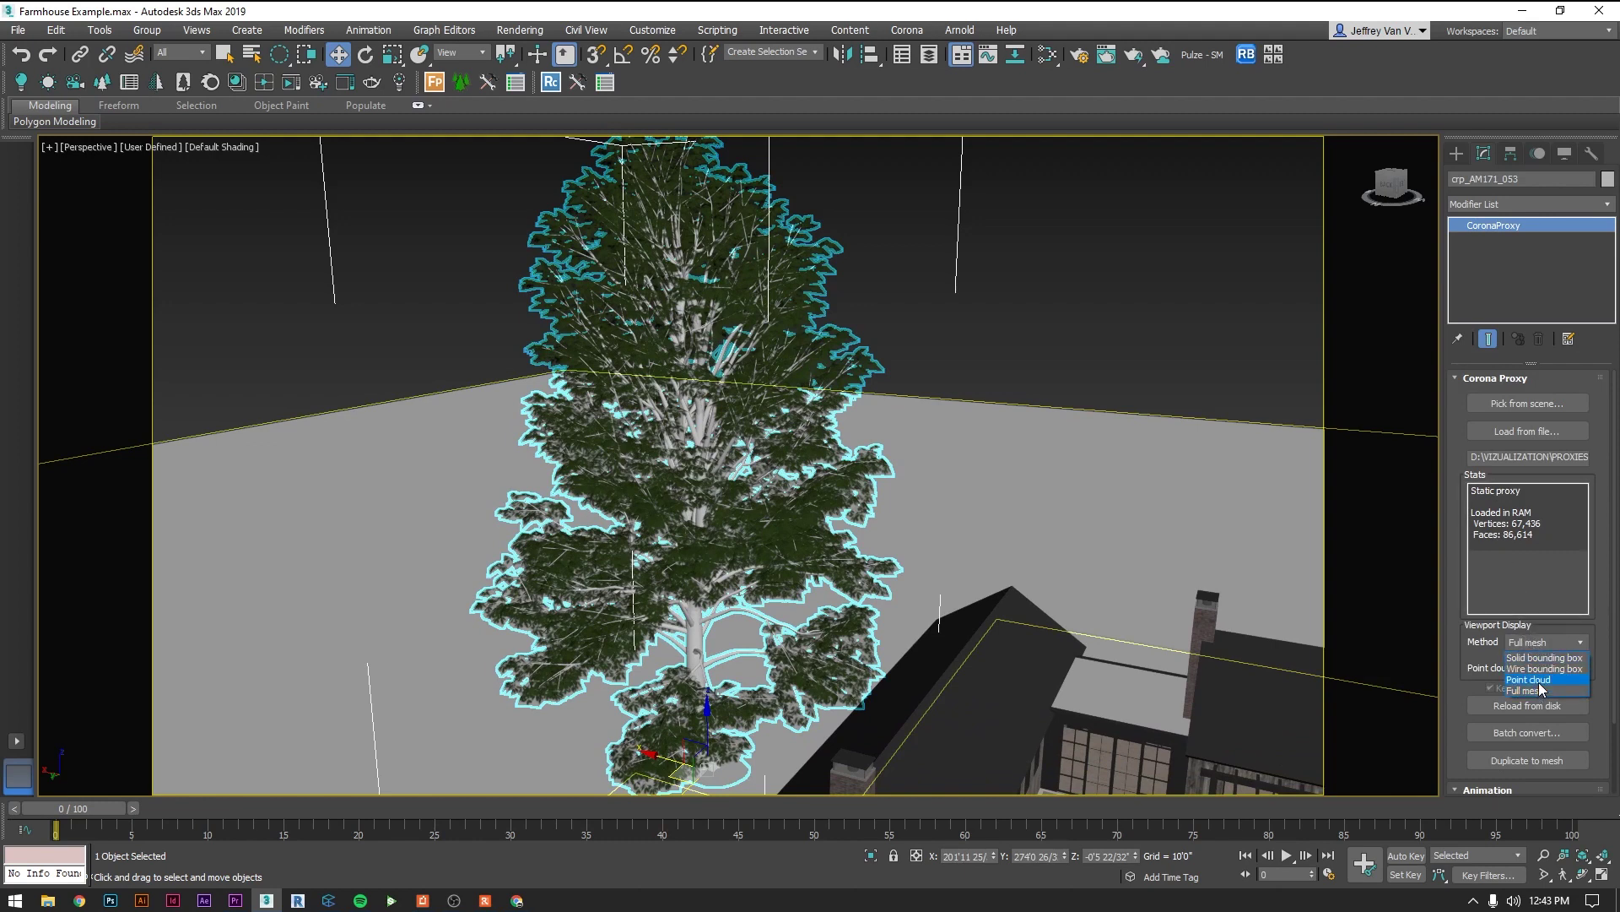
pyautogui.click(1538, 680)
pyautogui.moveTo(1583, 671); pyautogui.dragTo(1585, 635)
pyautogui.scroll(-5, 866, 435)
pyautogui.scroll(5, 866, 436)
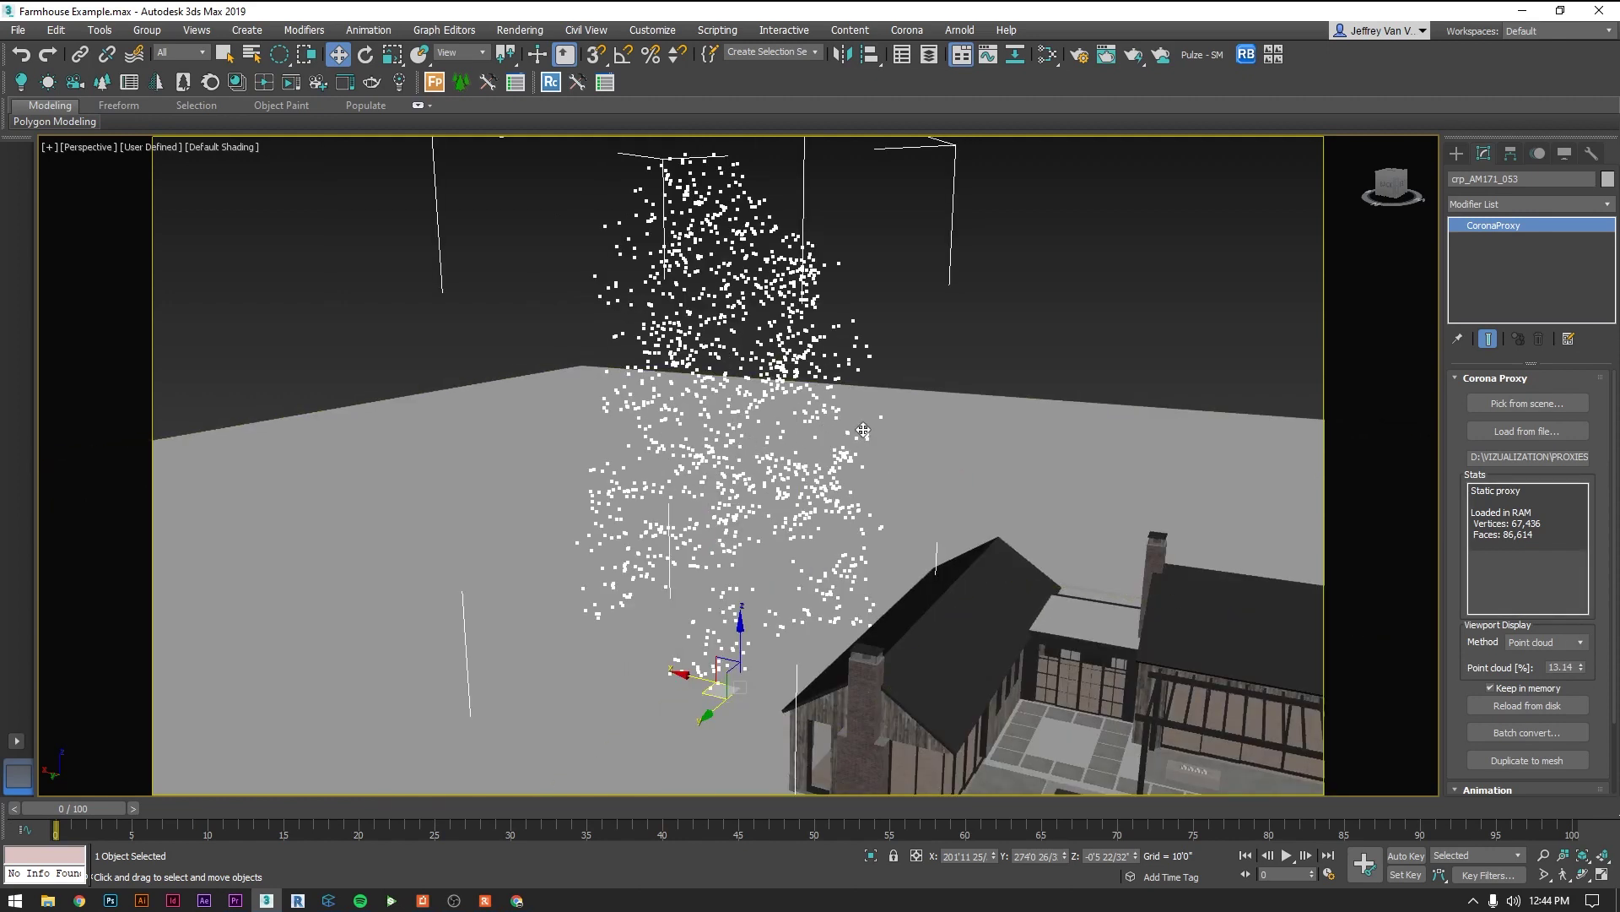
# Step: Load the tree's AM171_053 Multi/Sub material into the Slate editor, with browser and preview panels closed
pyautogui.press('m')
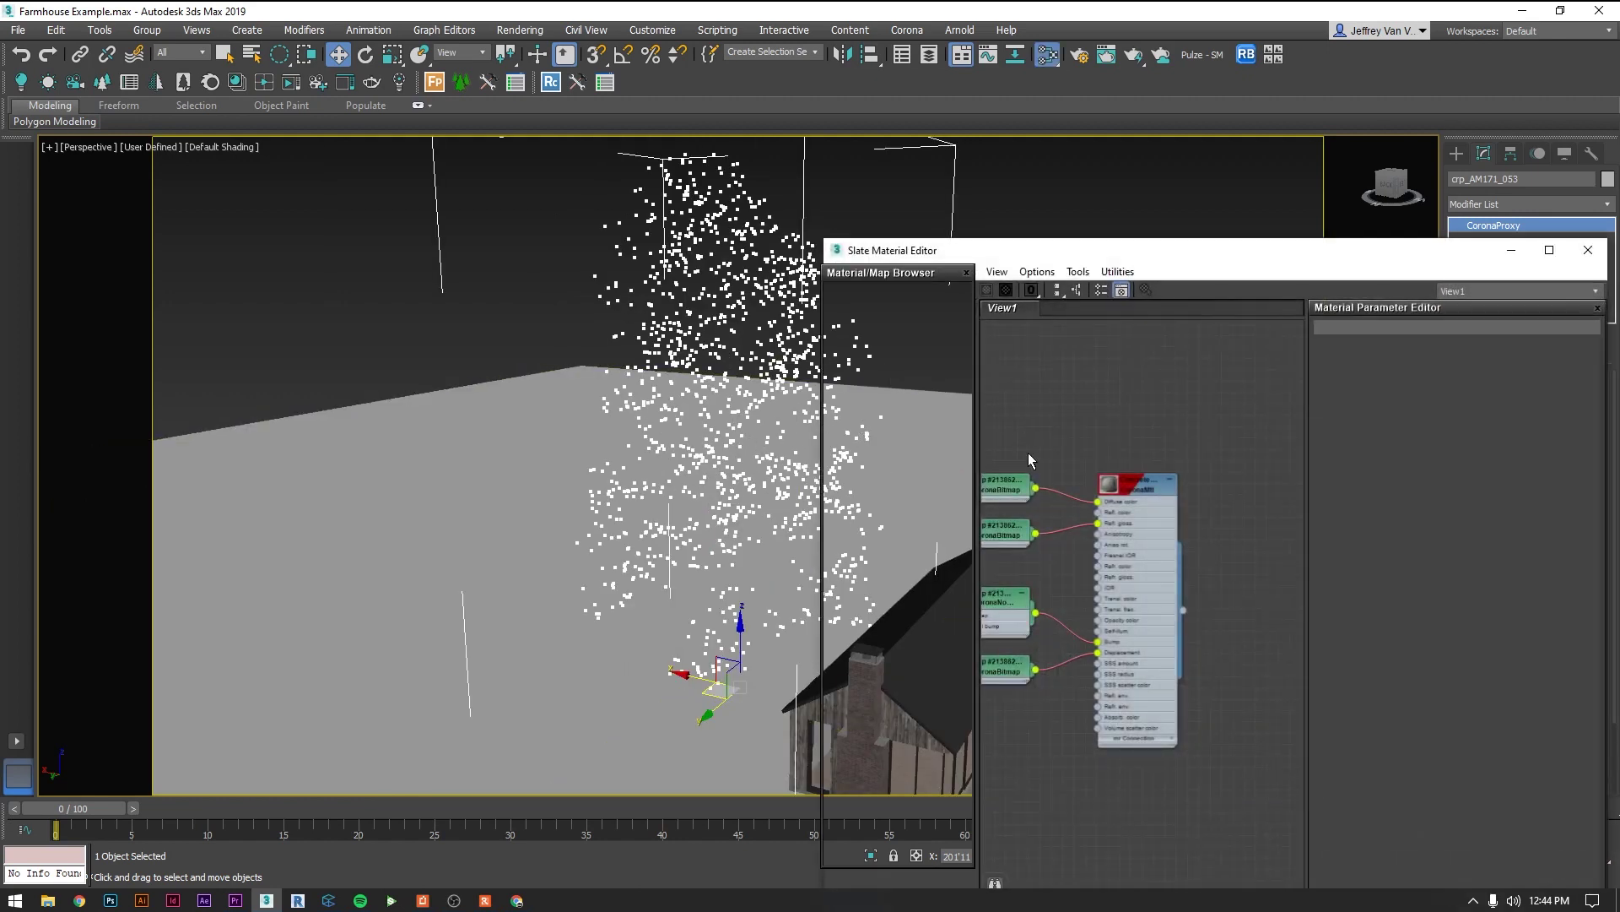
pyautogui.moveTo(1028, 460); pyautogui.dragTo(1066, 422, button='middle')
pyautogui.moveTo(1227, 456); pyautogui.dragTo(1227, 363, button='middle')
pyautogui.moveTo(1093, 572); pyautogui.dragTo(1294, 650, button='middle')
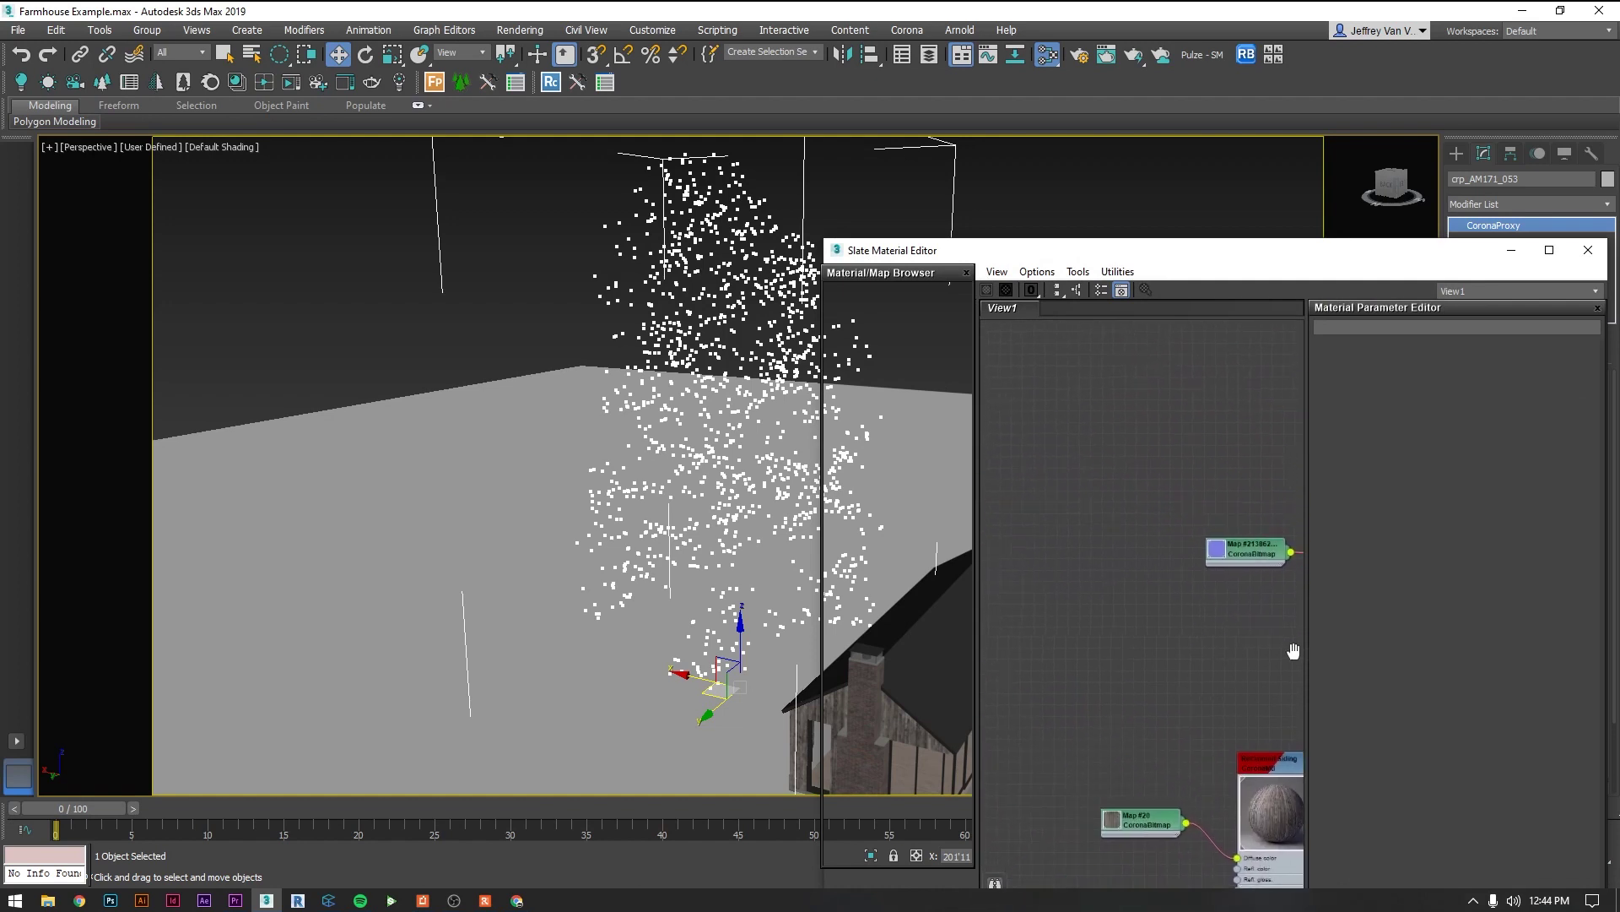
pyautogui.moveTo(1035, 521); pyautogui.dragTo(1166, 570, button='middle')
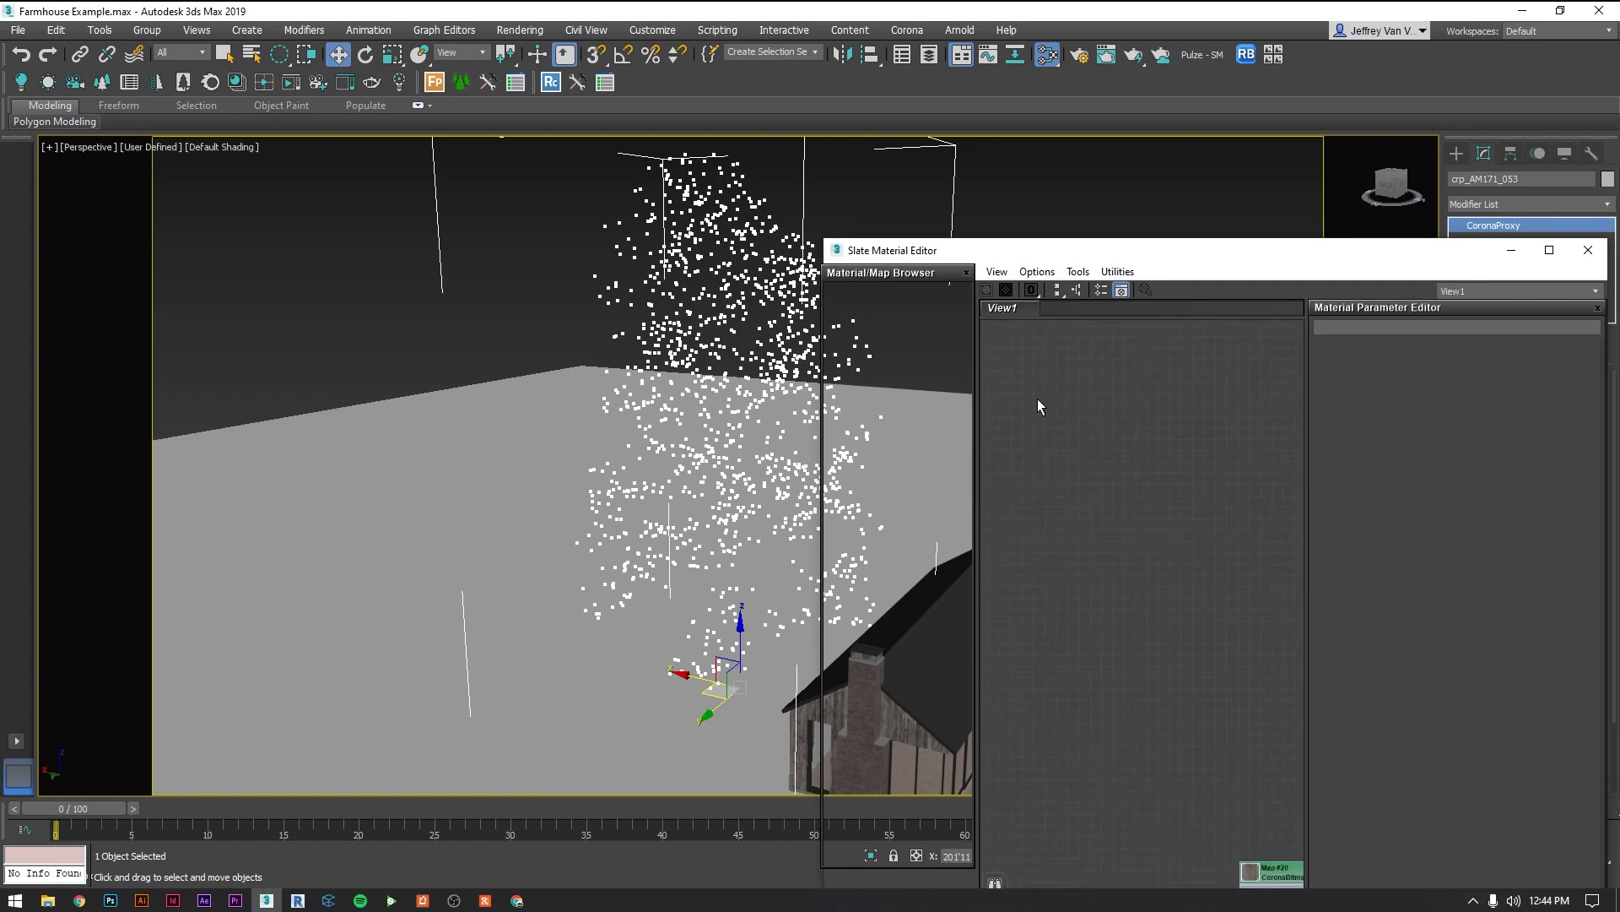
pyautogui.click(967, 273)
pyautogui.click(967, 309)
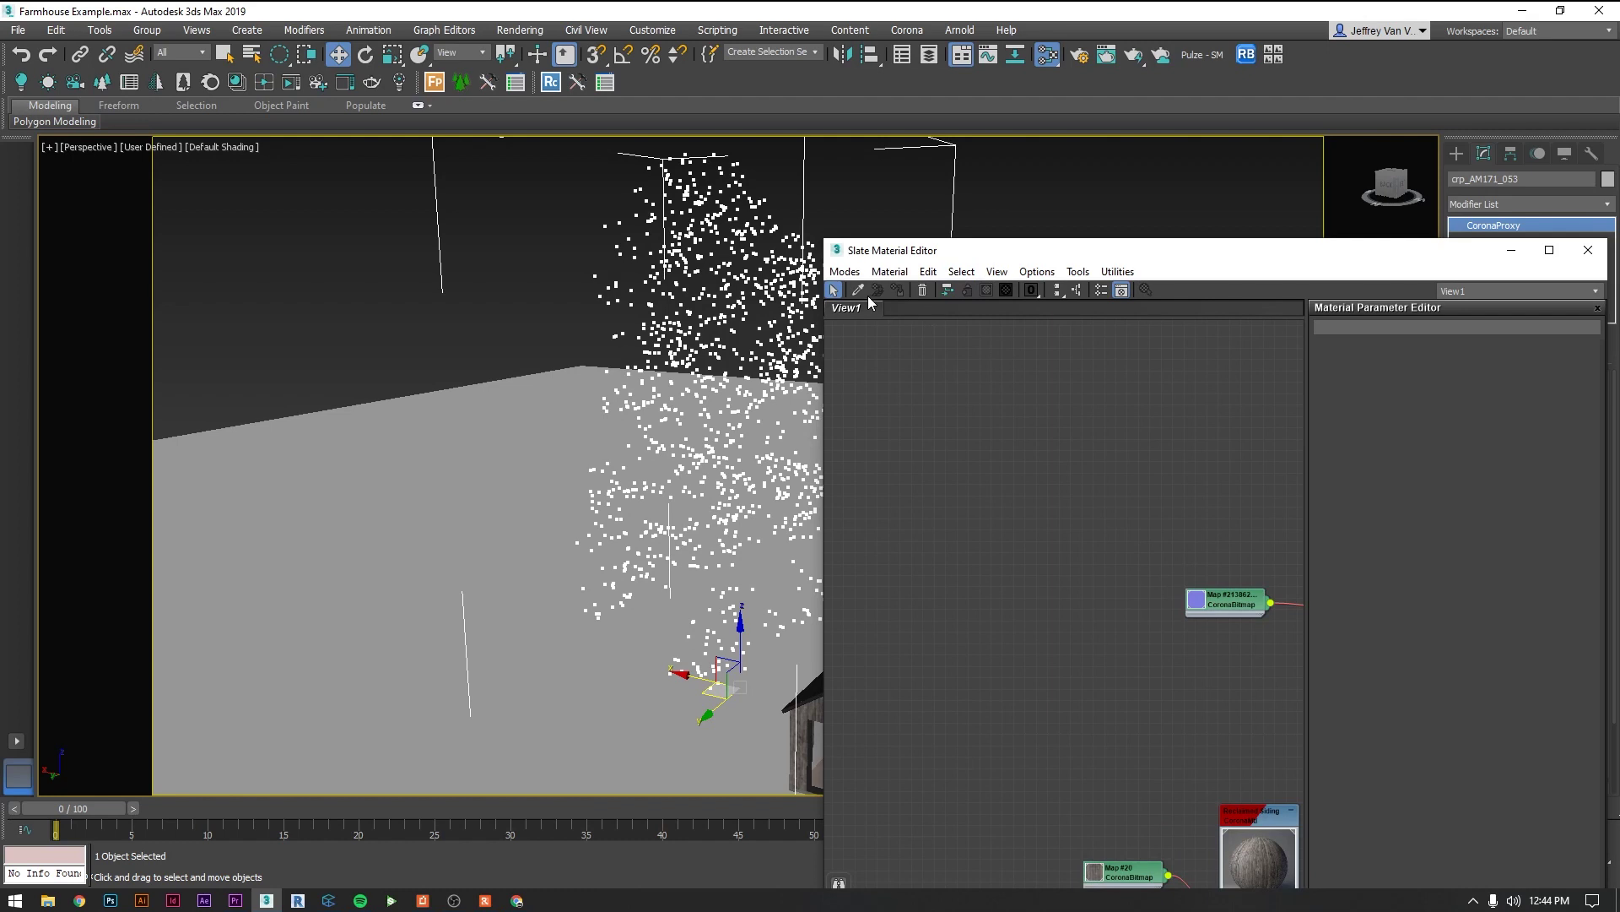
pyautogui.click(858, 290)
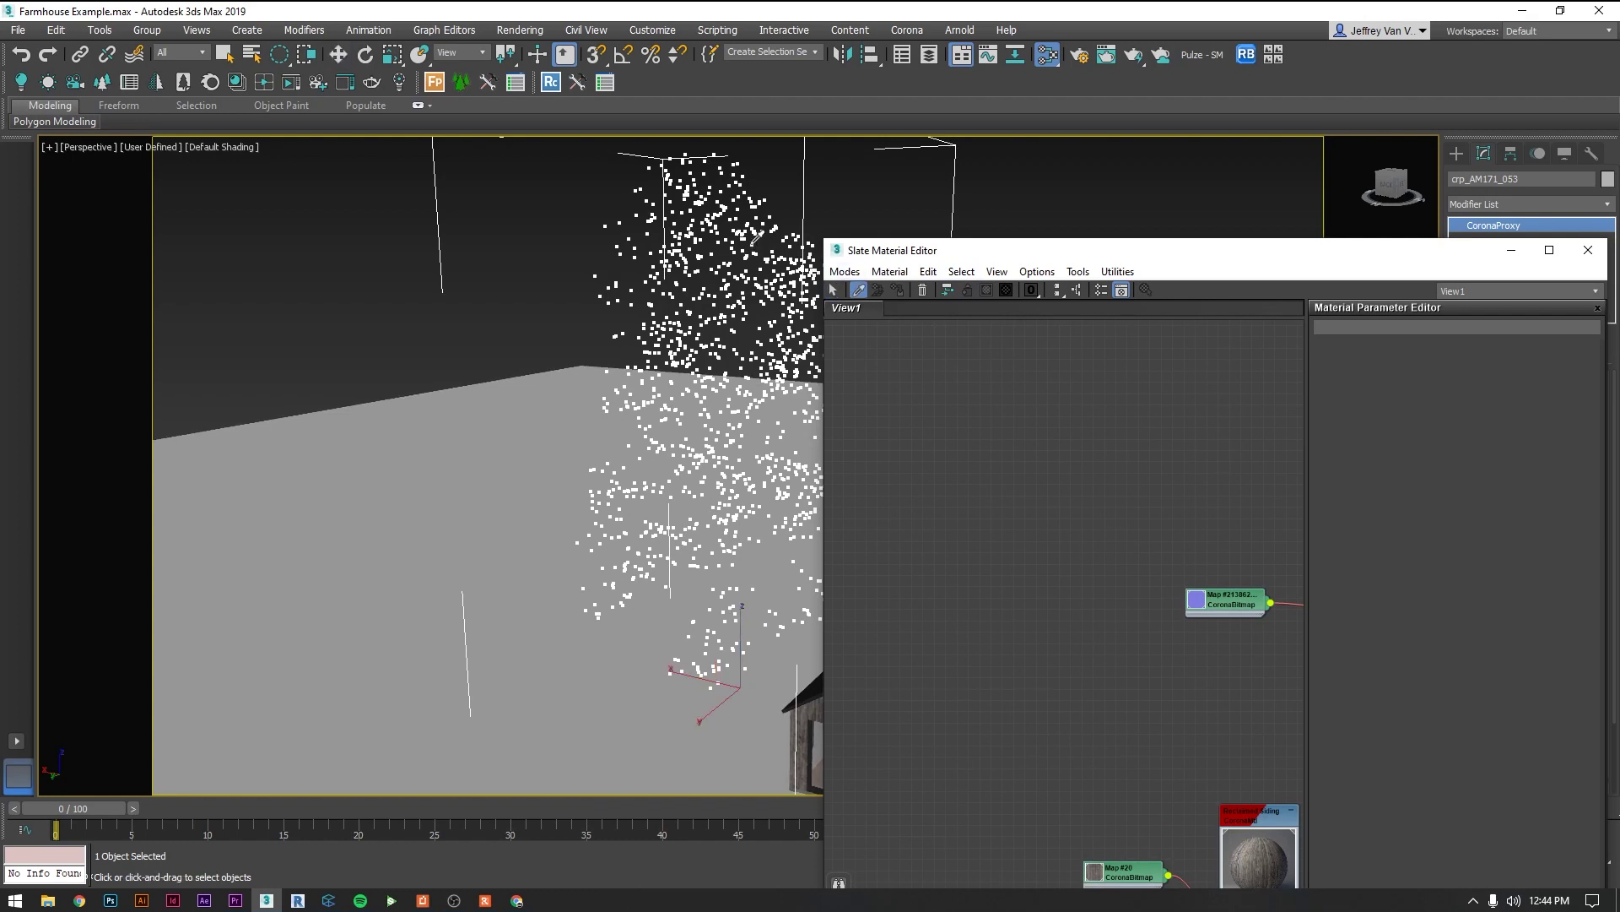
pyautogui.click(801, 297)
pyautogui.moveTo(1085, 442)
pyautogui.mouseDown(button='middle')
pyautogui.moveTo(1034, 459)
pyautogui.moveTo(1094, 443)
pyautogui.mouseUp(button='middle')
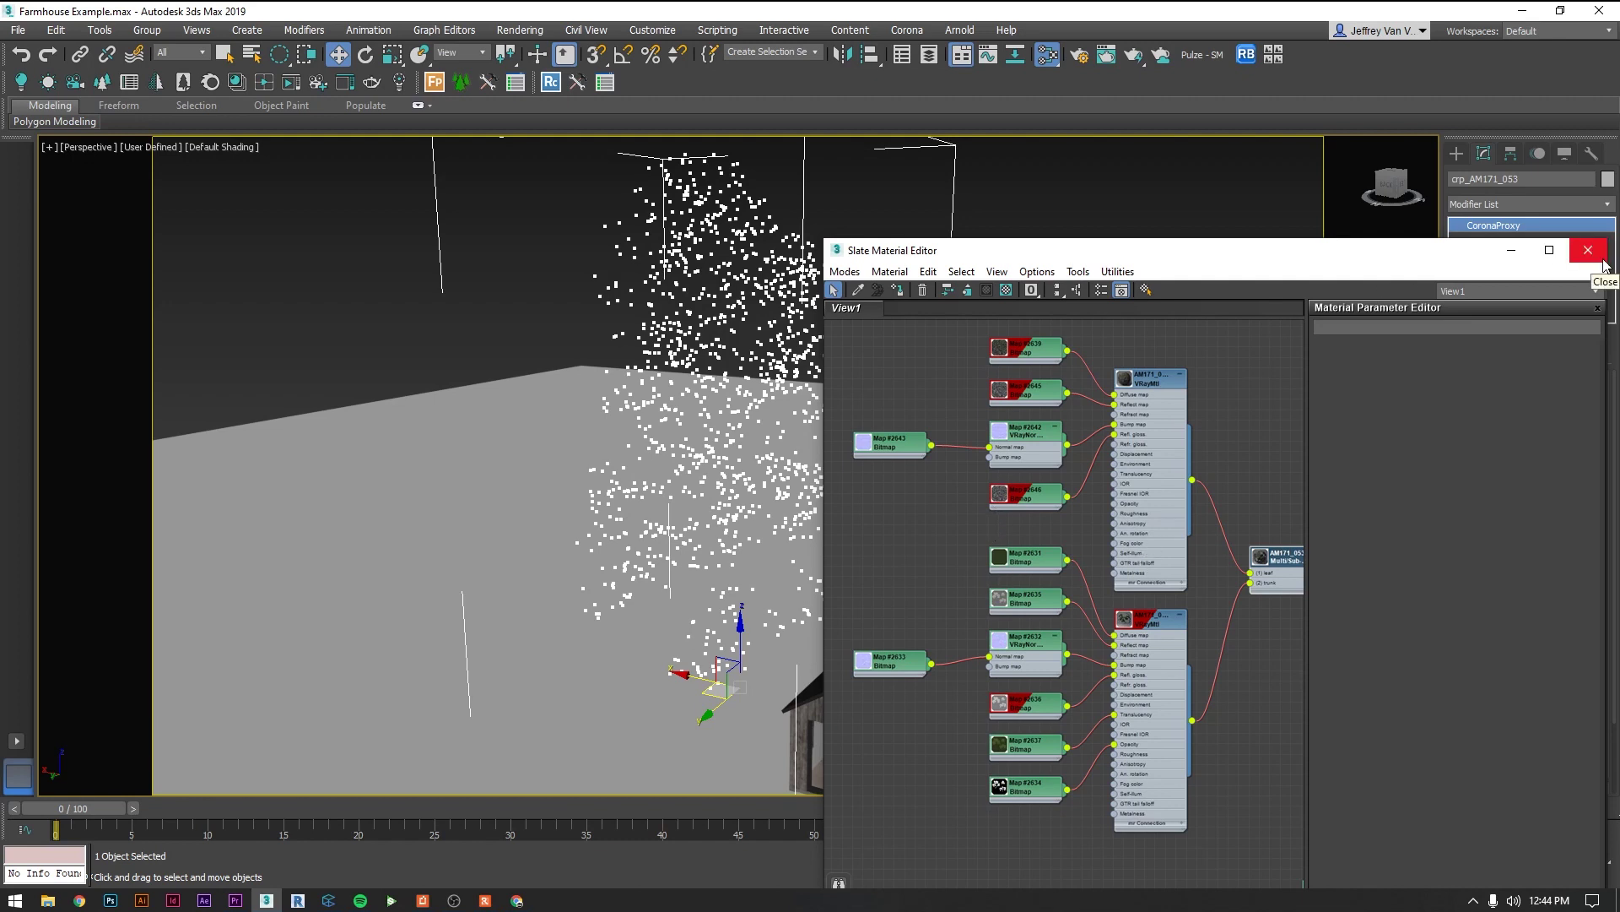
# Step: Through the Still - Back Left camera, move the tree behind the house's left wing, scaling and rotating it
pyautogui.click(1587, 250)
pyautogui.click(1035, 316)
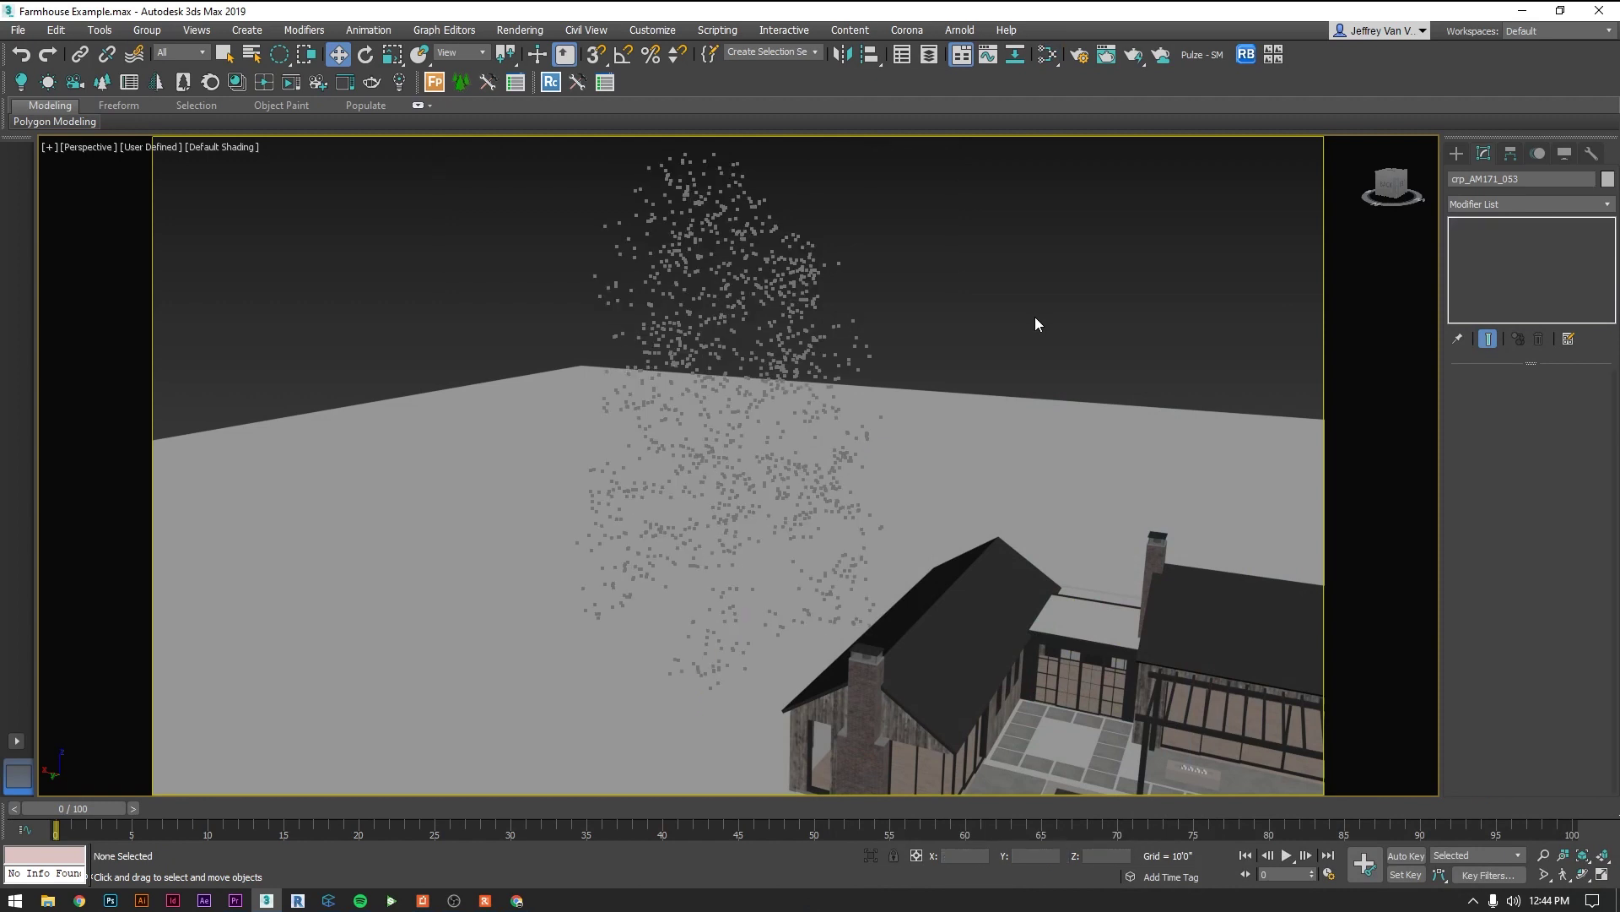
pyautogui.press('c')
pyautogui.doubleClick(794, 354)
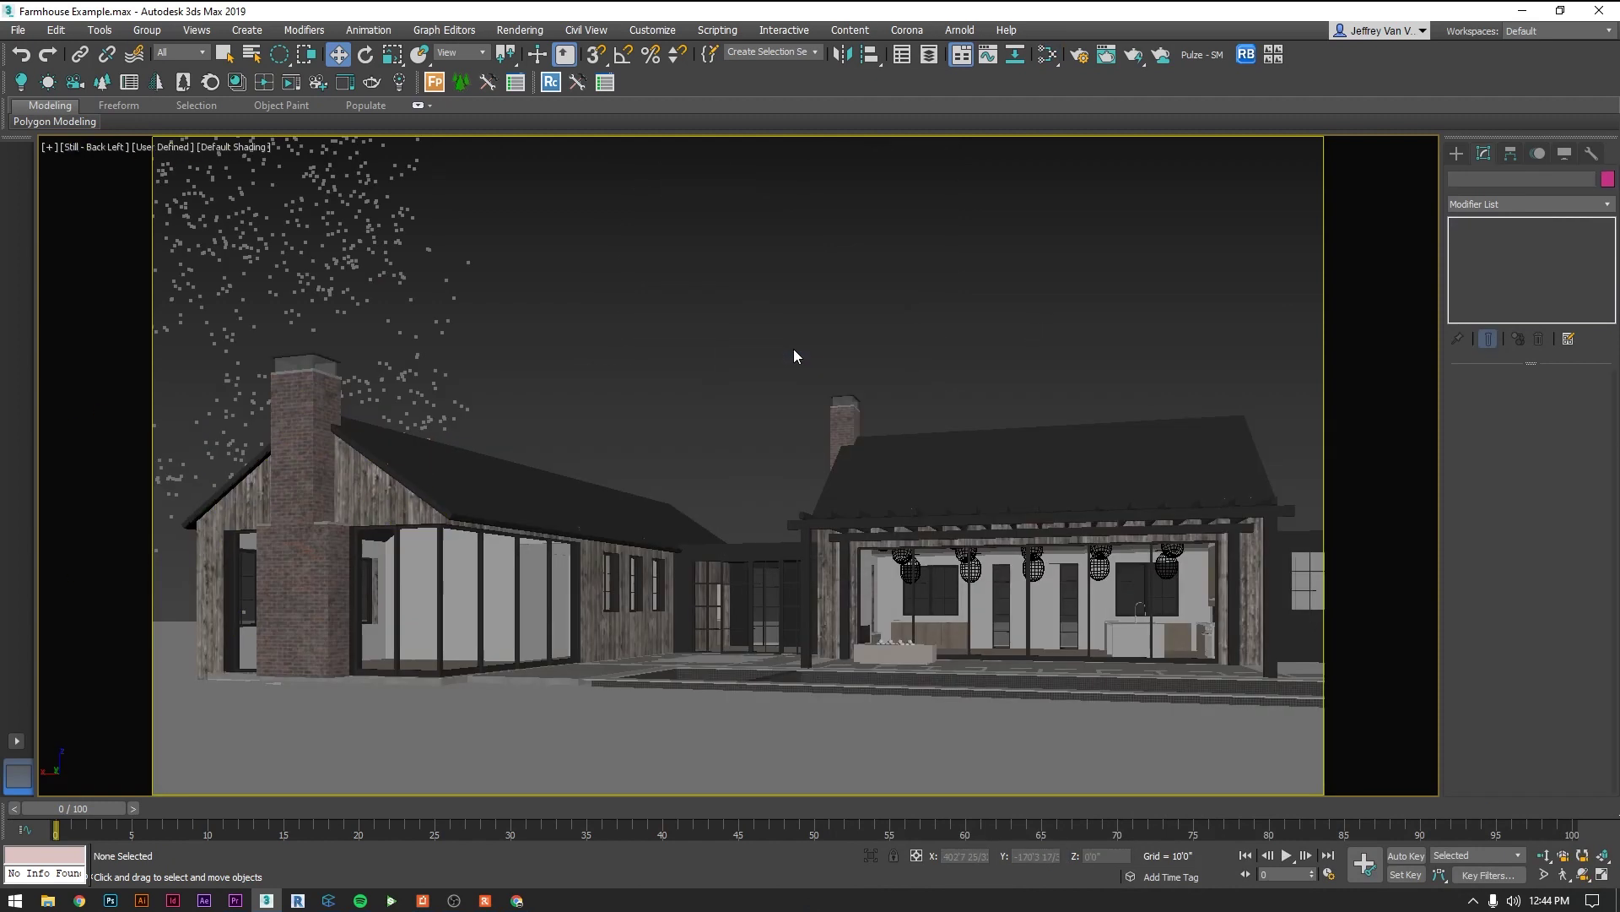
pyautogui.click(351, 262)
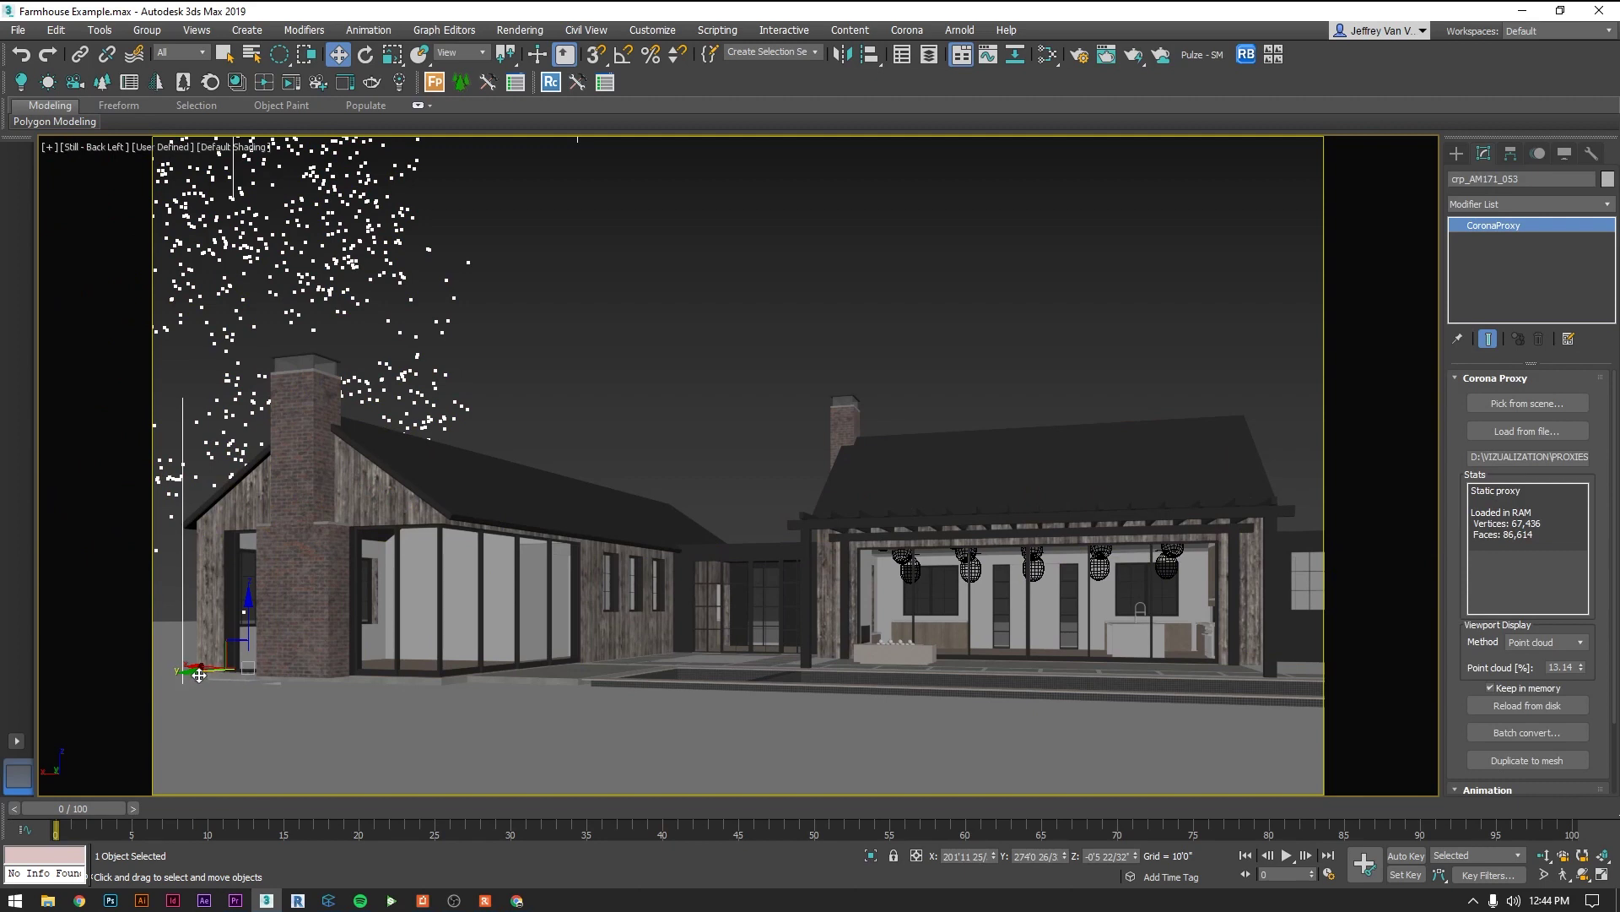
pyautogui.moveTo(198, 675); pyautogui.dragTo(522, 635)
pyautogui.press('r')
pyautogui.press('e')
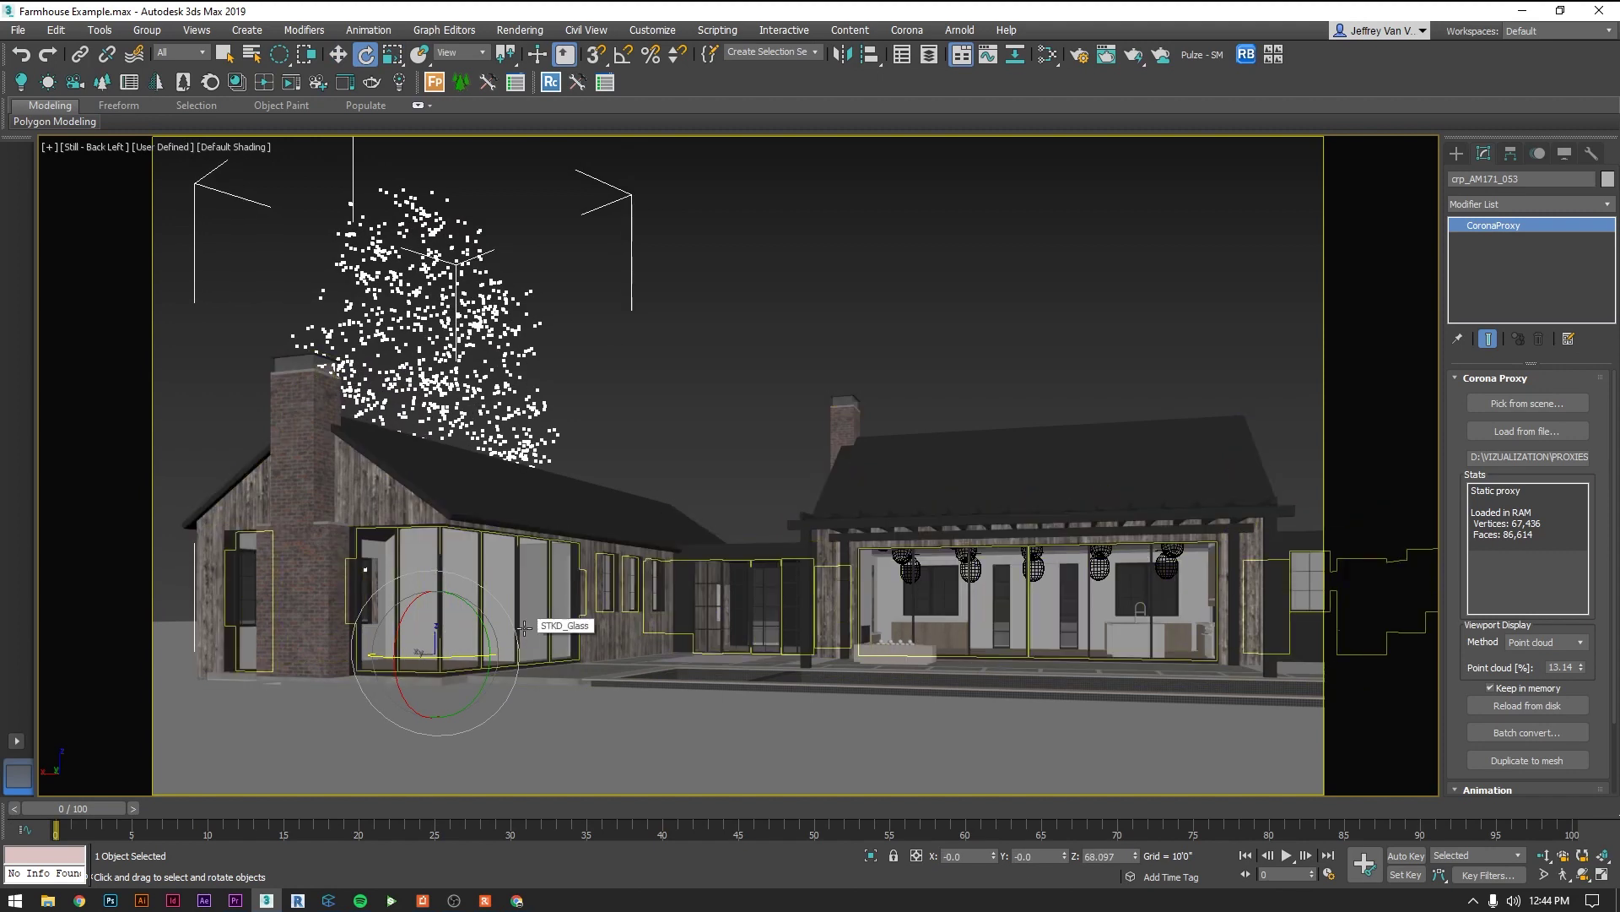
# Step: In perspective view, Shift-drag the tree beside the original to start a copy
pyautogui.press('p')
pyautogui.scroll(5, 920, 530)
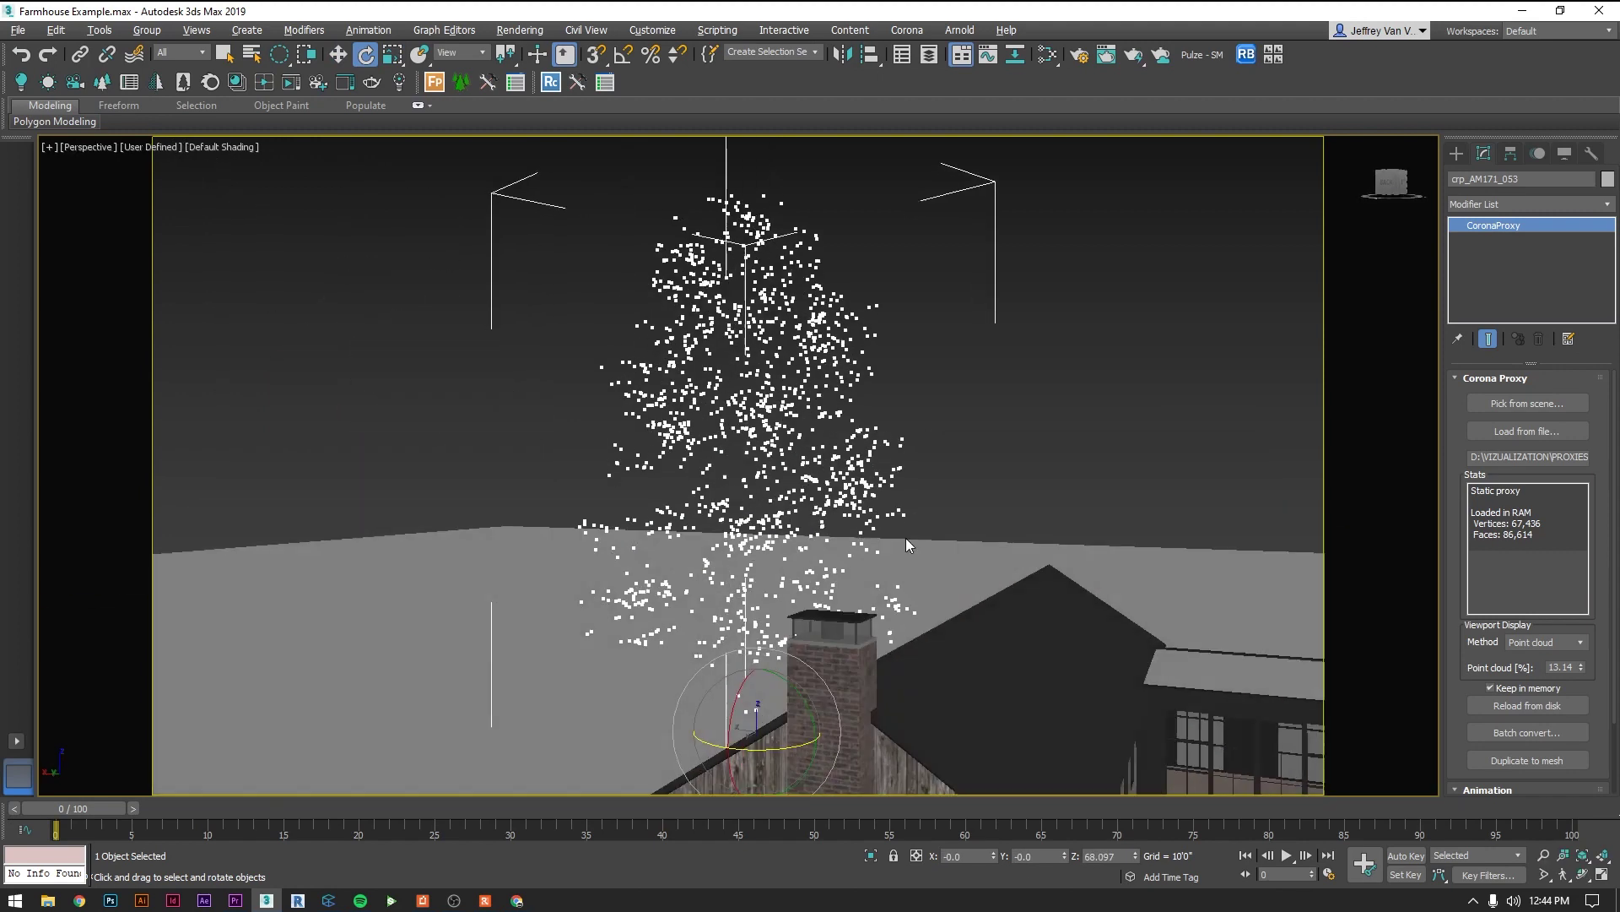
pyautogui.moveTo(905, 538); pyautogui.dragTo(802, 426, button='middle')
pyautogui.press('w')
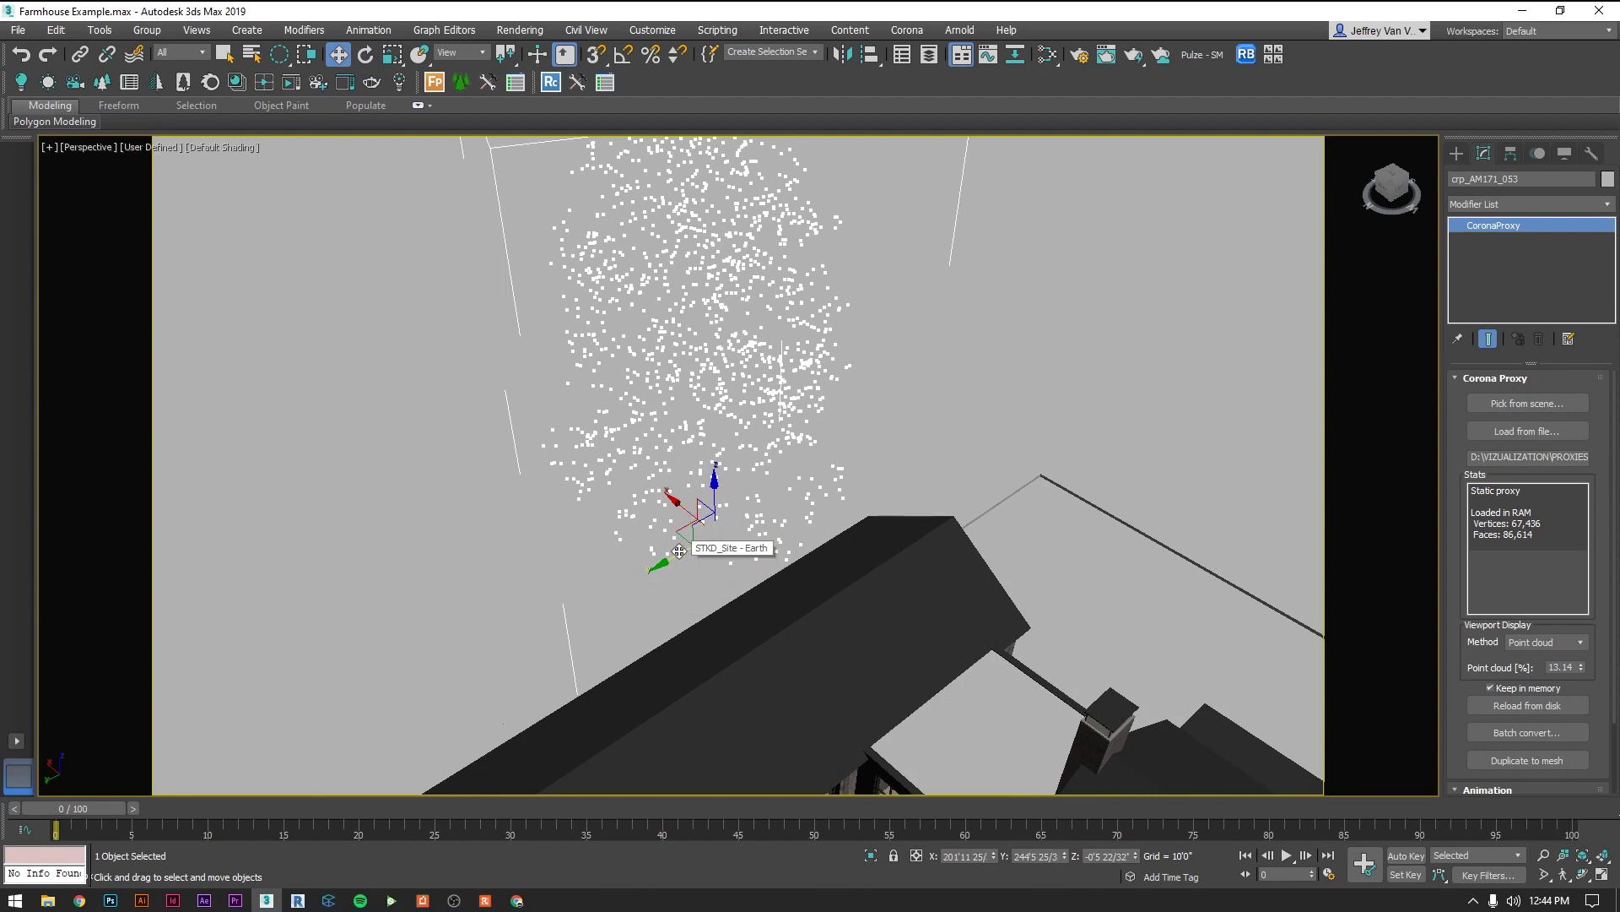
pyautogui.moveTo(680, 551)
pyautogui.keyDown('shift'); pyautogui.mouseDown()
pyautogui.moveTo(675, 527)
pyautogui.moveTo(818, 466)
pyautogui.moveTo(856, 470)
pyautogui.mouseUp(); pyautogui.keyUp('shift')
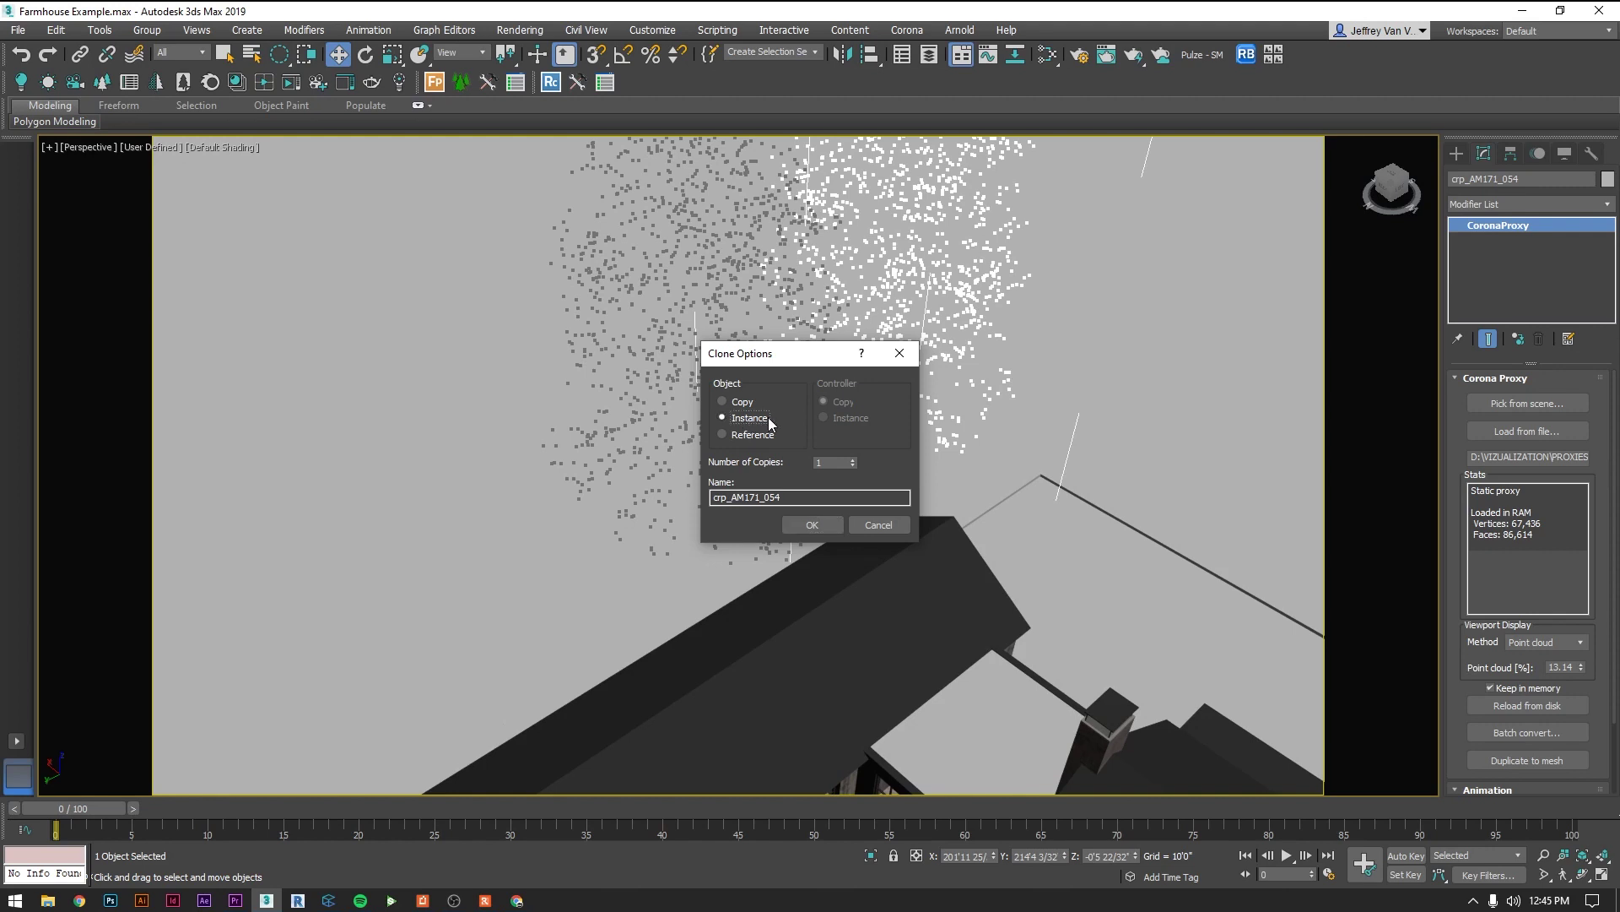
# Step: Confirm the copy as an Instance named crp_AM171_054
pyautogui.click(812, 524)
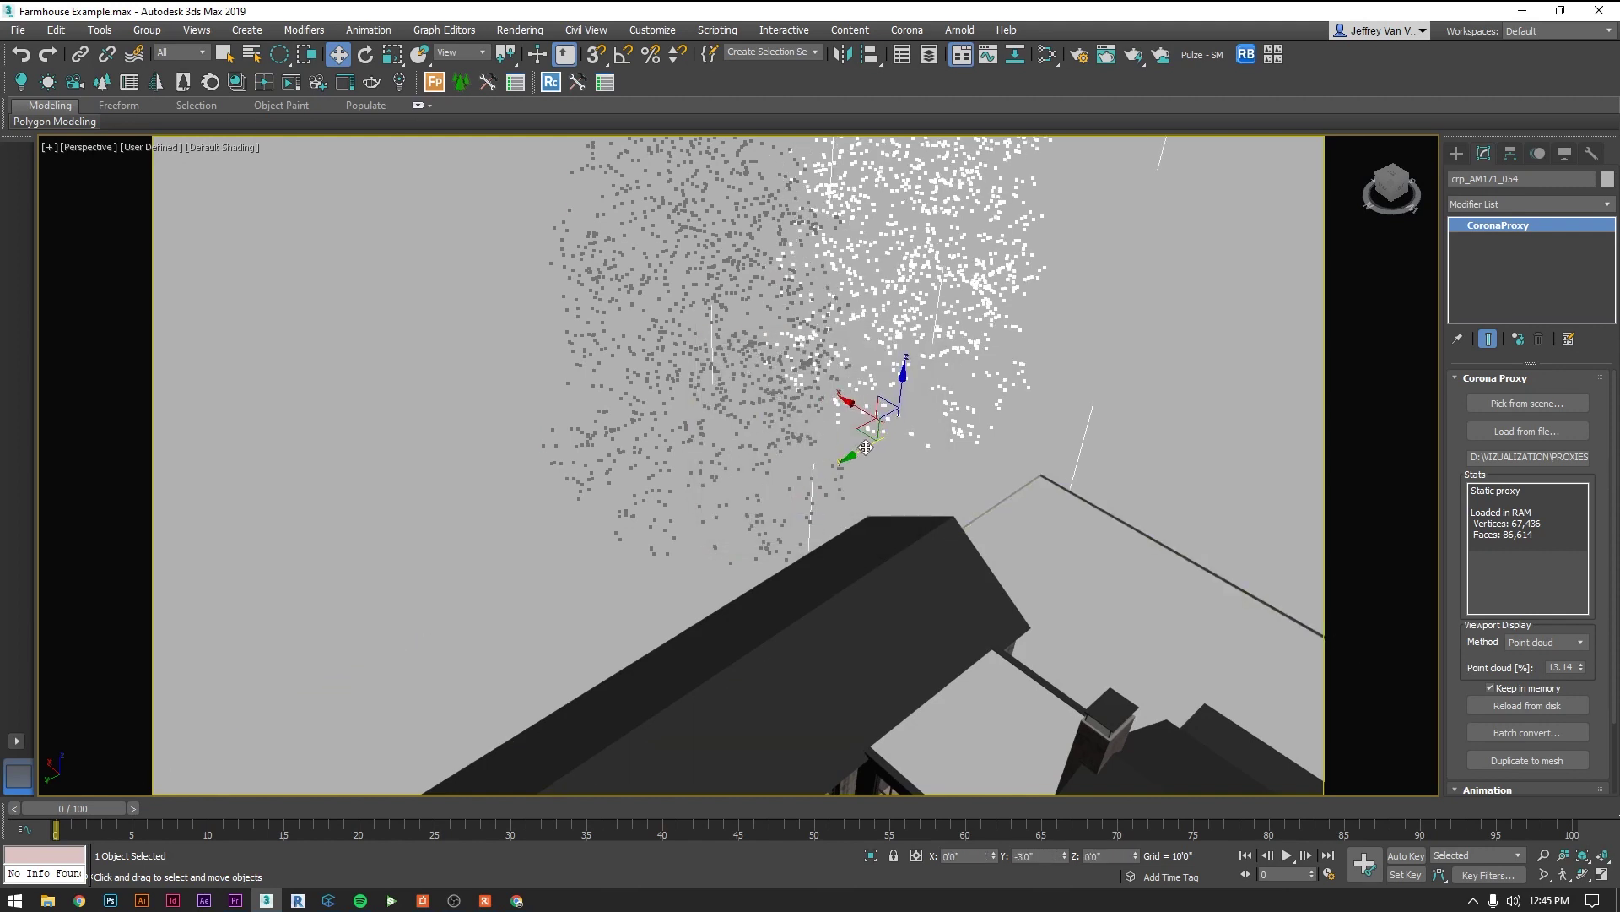
# Step: With nothing selected, Corona-render the Still - Back Left view showing both trees behind the farmhouse
pyautogui.press('e')
pyautogui.press('c')
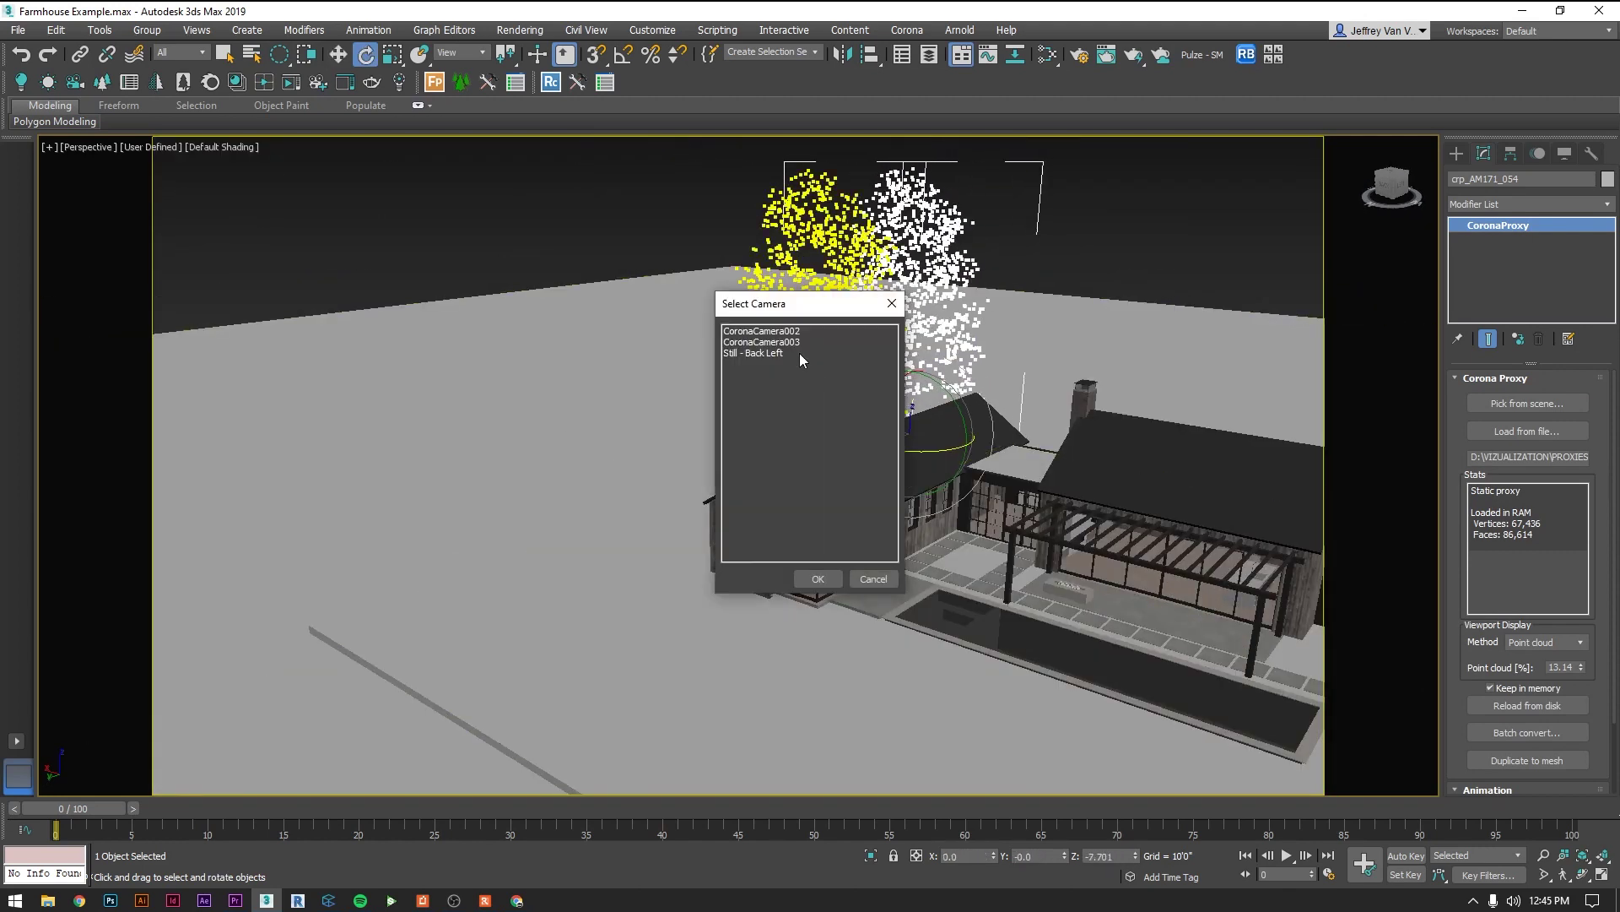
pyautogui.doubleClick(799, 353)
pyautogui.click(799, 352)
pyautogui.press('w')
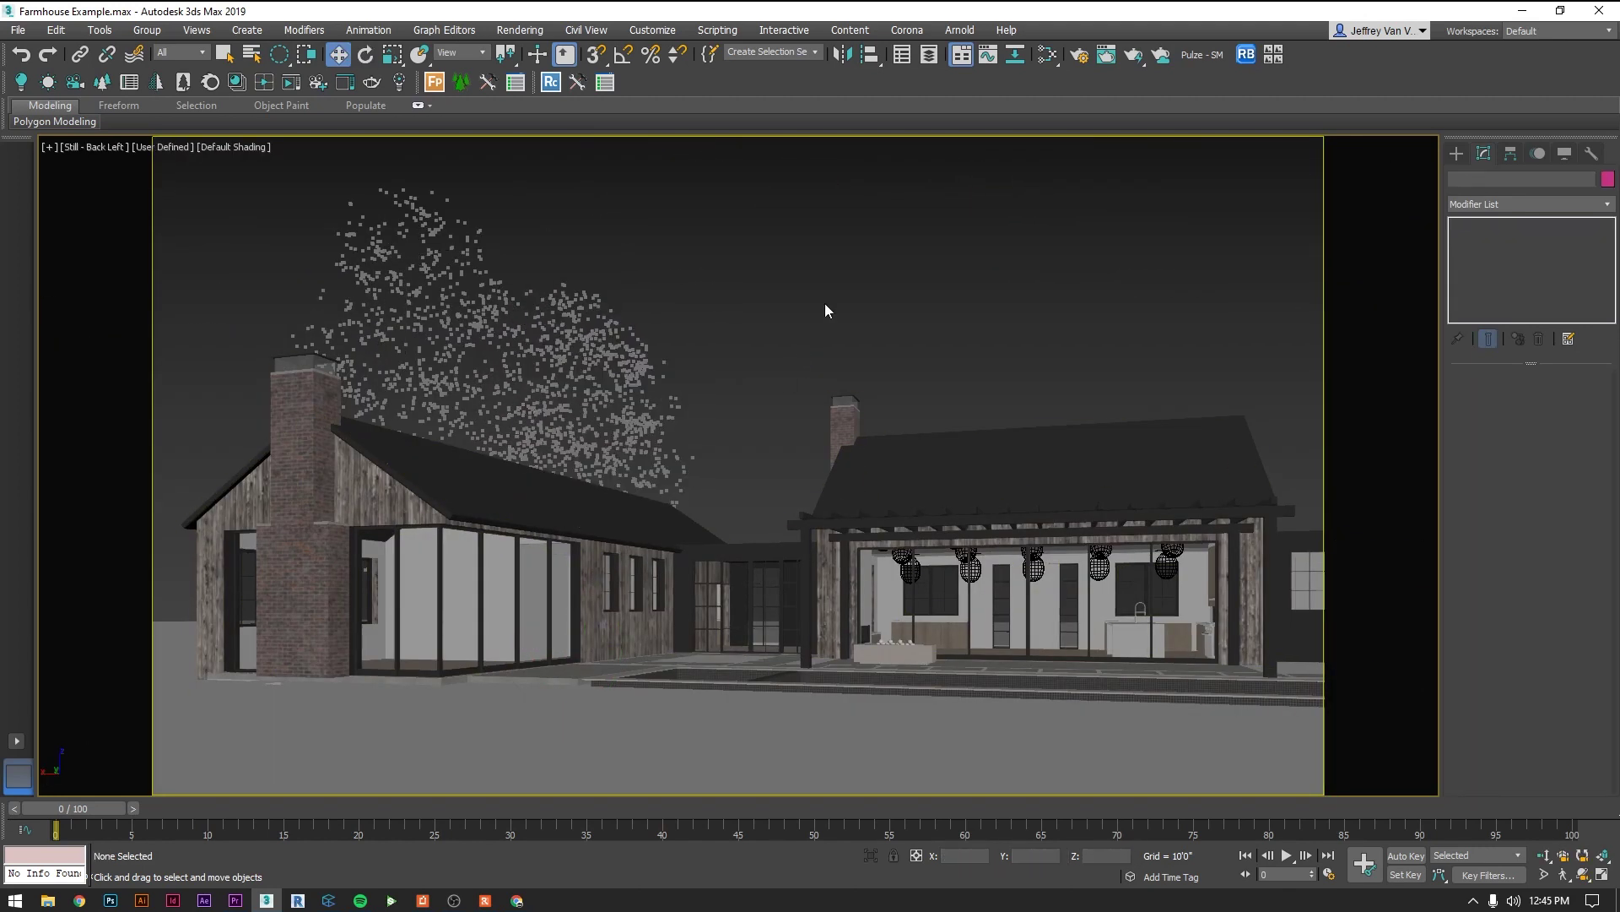
pyautogui.hotkey('shift', 'q')
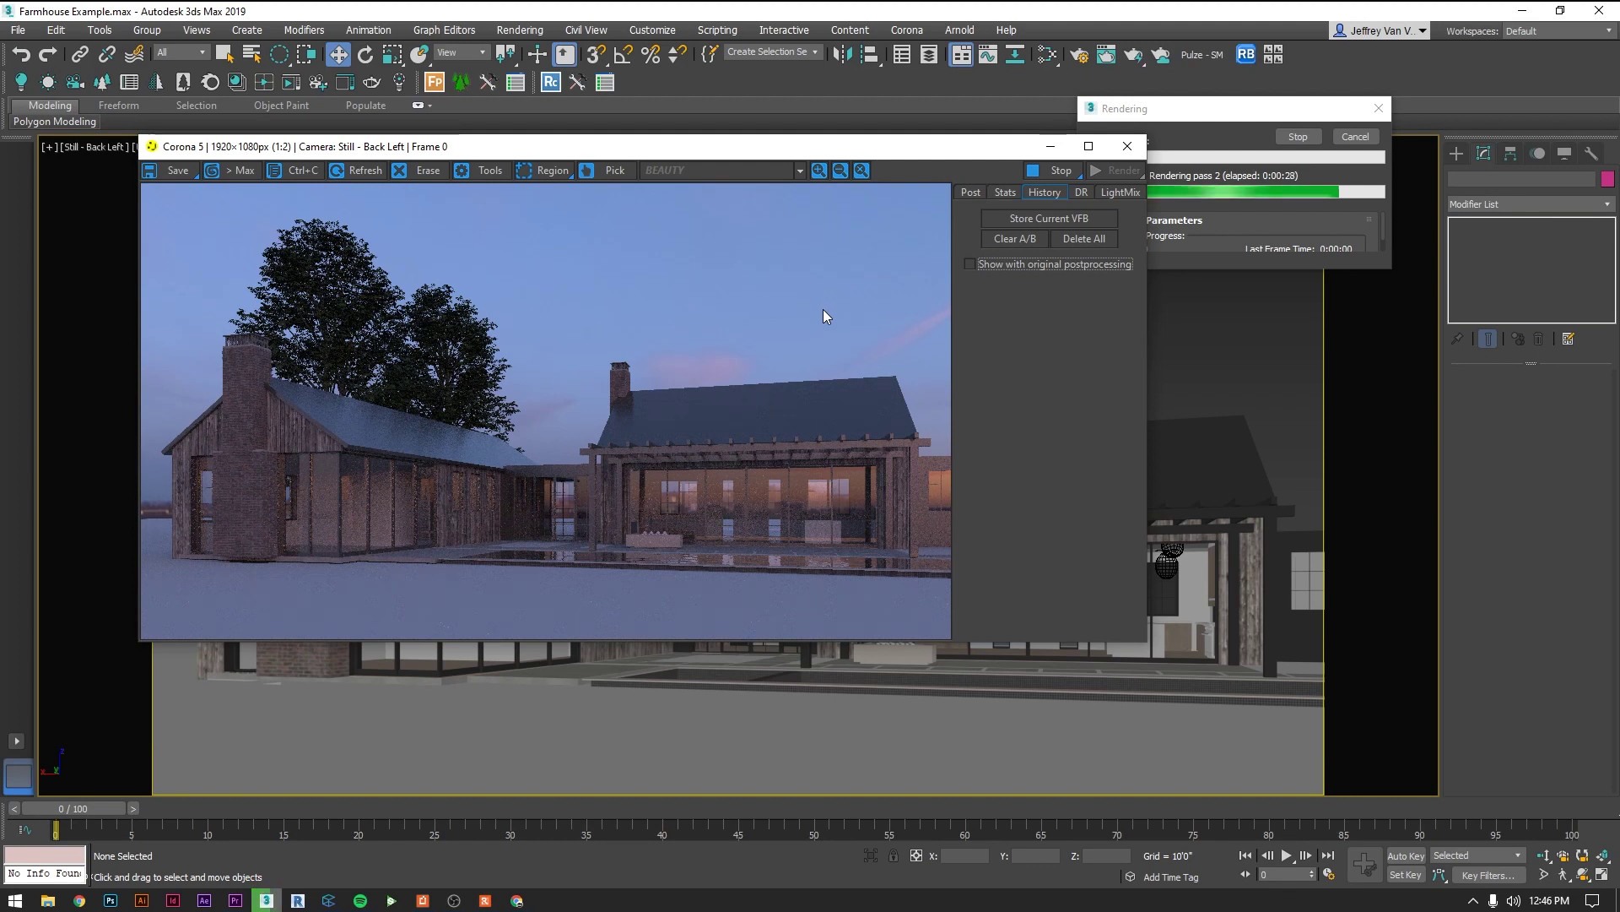
pyautogui.scroll(2, 736, 341)
pyautogui.scroll(-2, 365, 383)
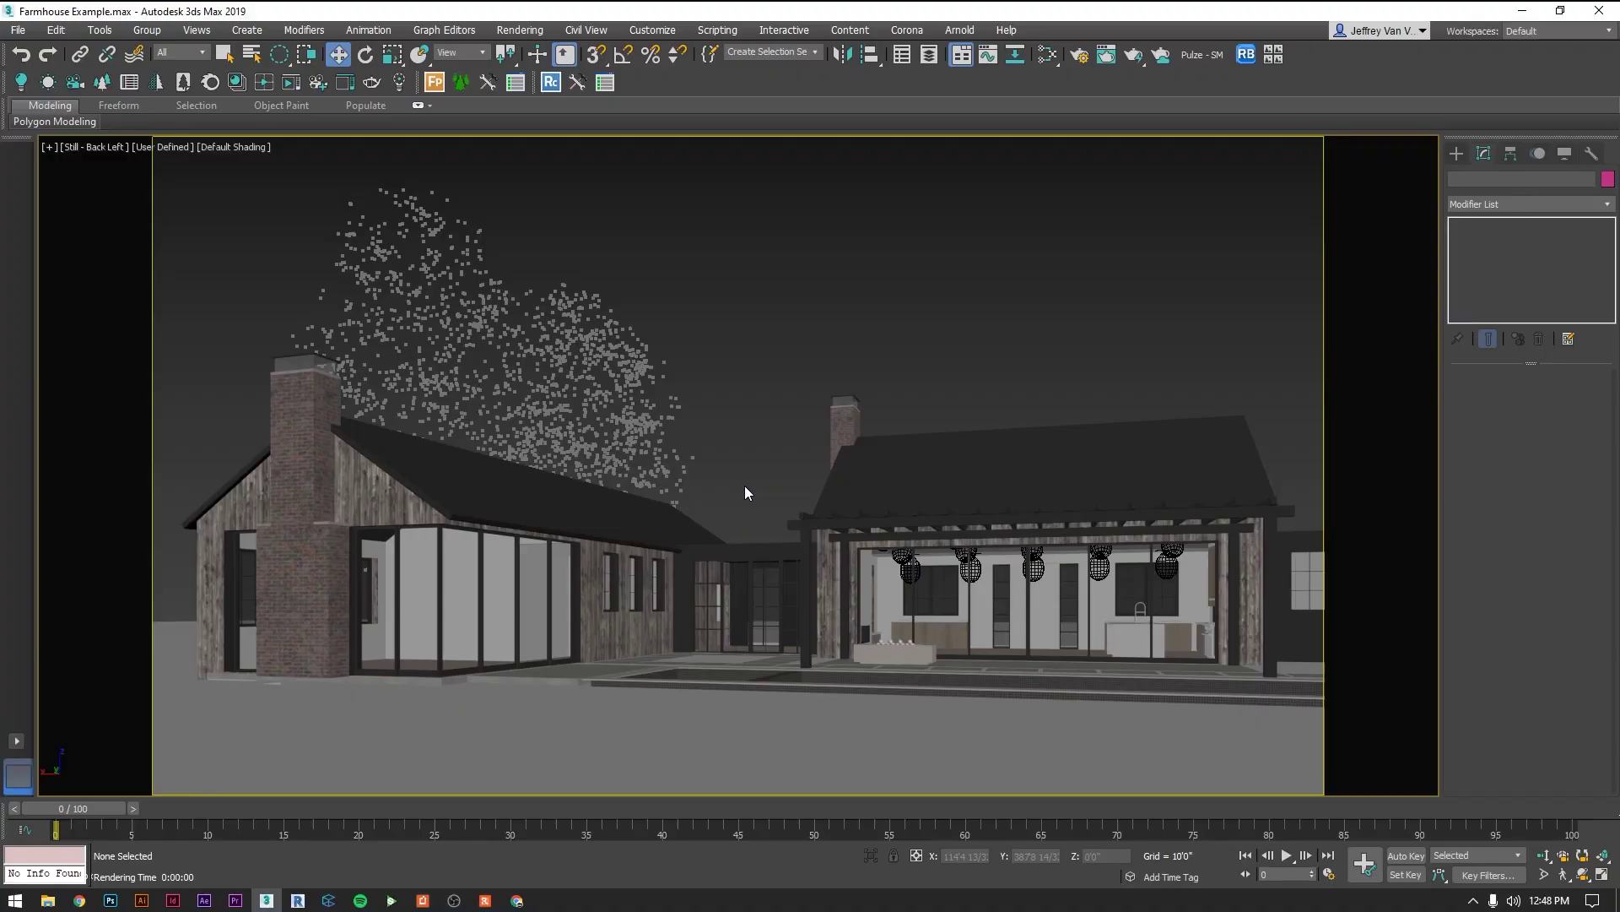
# Step: Isolate the STKD_Site - Gravel mesh with Alt+Q and orbit the Perspective view around it
pyautogui.click(749, 427)
pyautogui.press('p')
pyautogui.keyDown('alt'); pyautogui.moveTo(781, 574); pyautogui.dragTo(786, 565, button='middle'); pyautogui.keyUp('alt')
pyautogui.scroll(-2, 785, 565)
pyautogui.click(942, 475)
pyautogui.scroll(5, 904, 467)
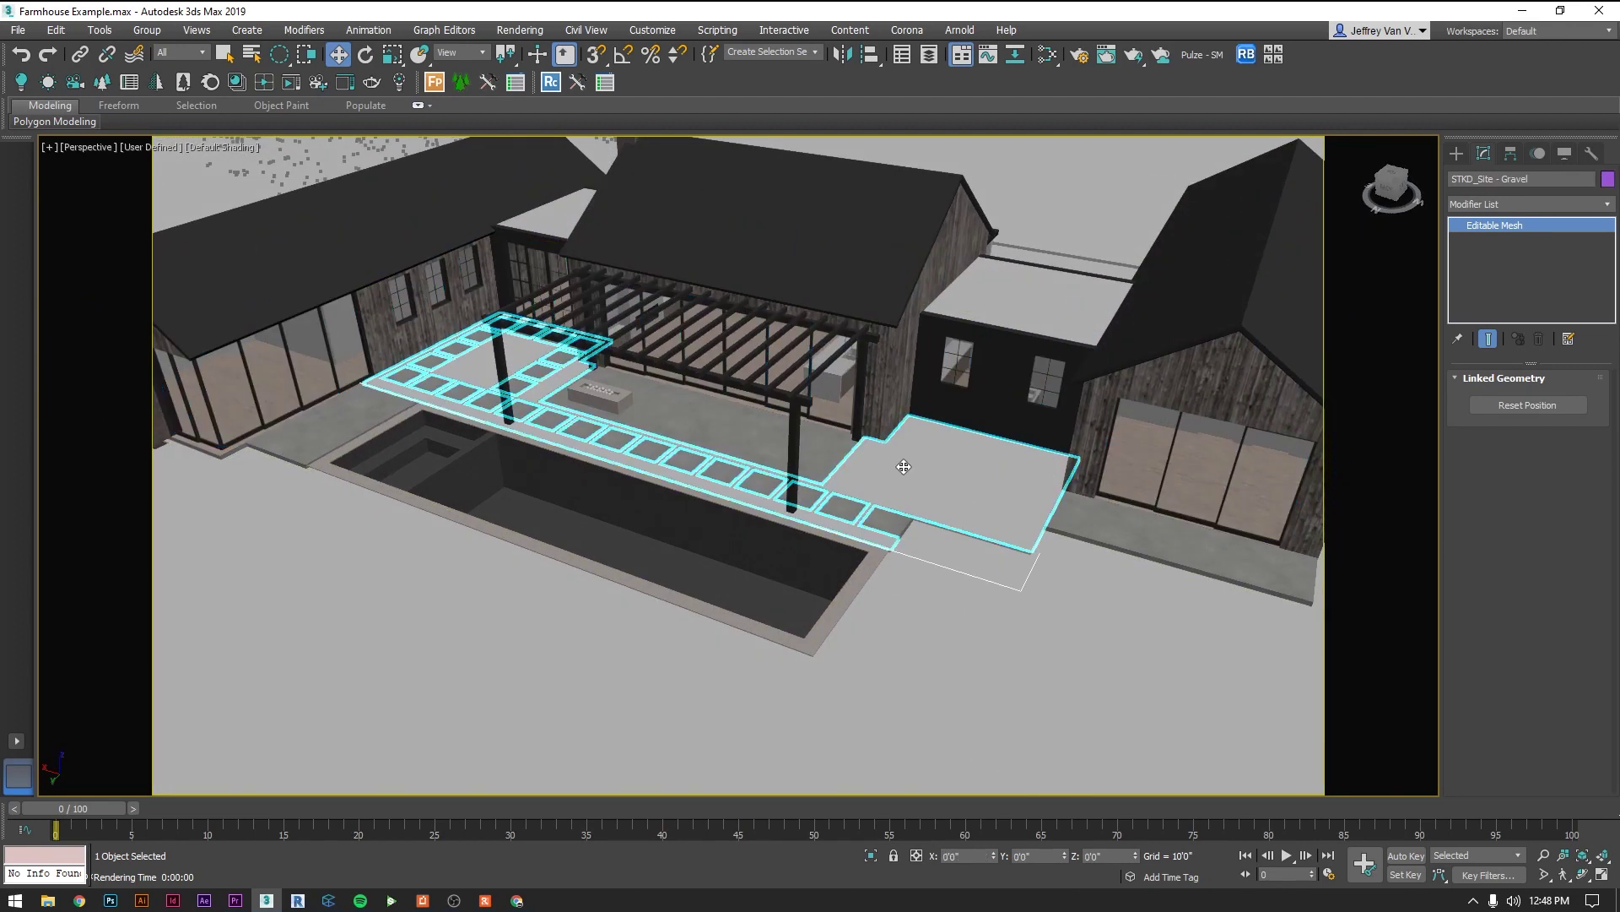
pyautogui.hotkey('alt', 'q')
pyautogui.click(825, 487)
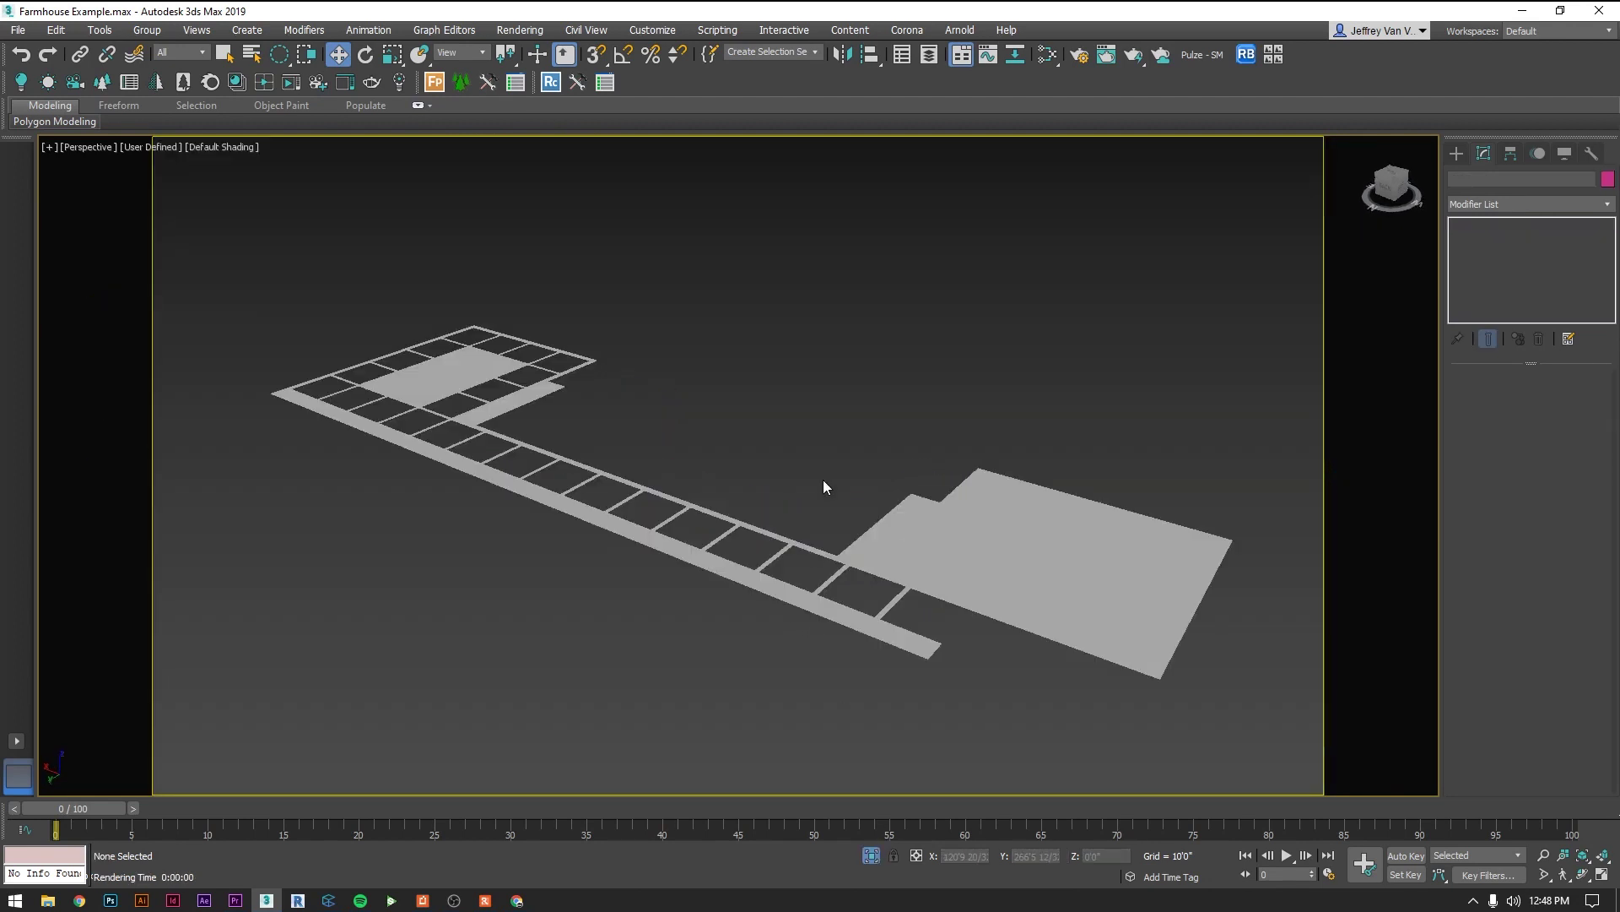
pyautogui.click(942, 515)
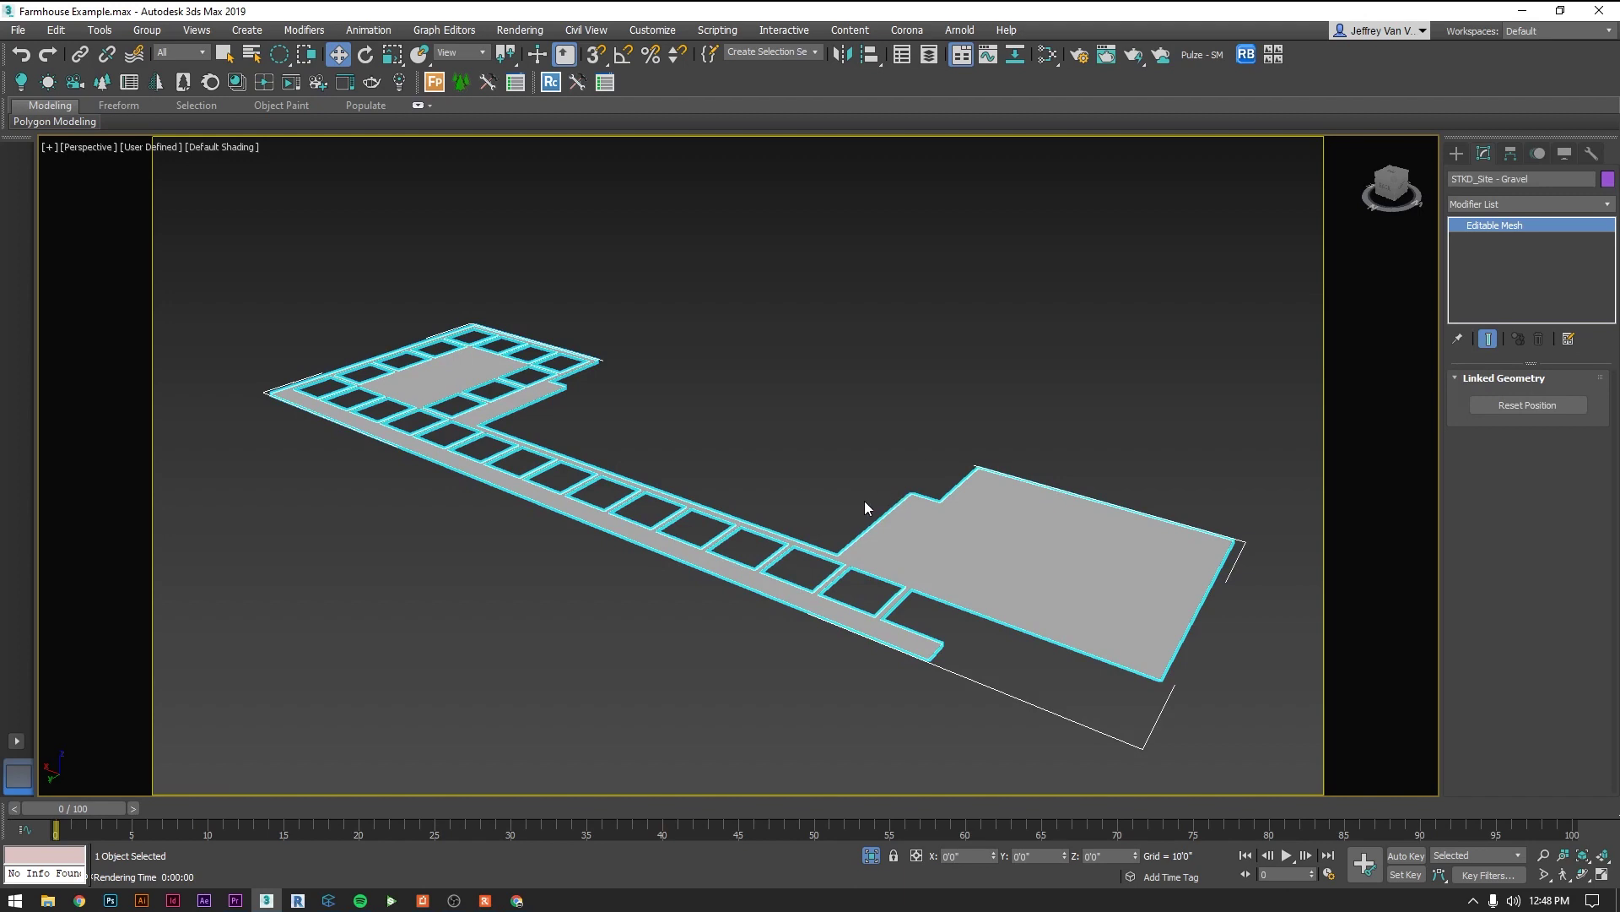
pyautogui.keyDown('alt'); pyautogui.moveTo(864, 502); pyautogui.dragTo(827, 509, button='middle'); pyautogui.keyUp('alt')
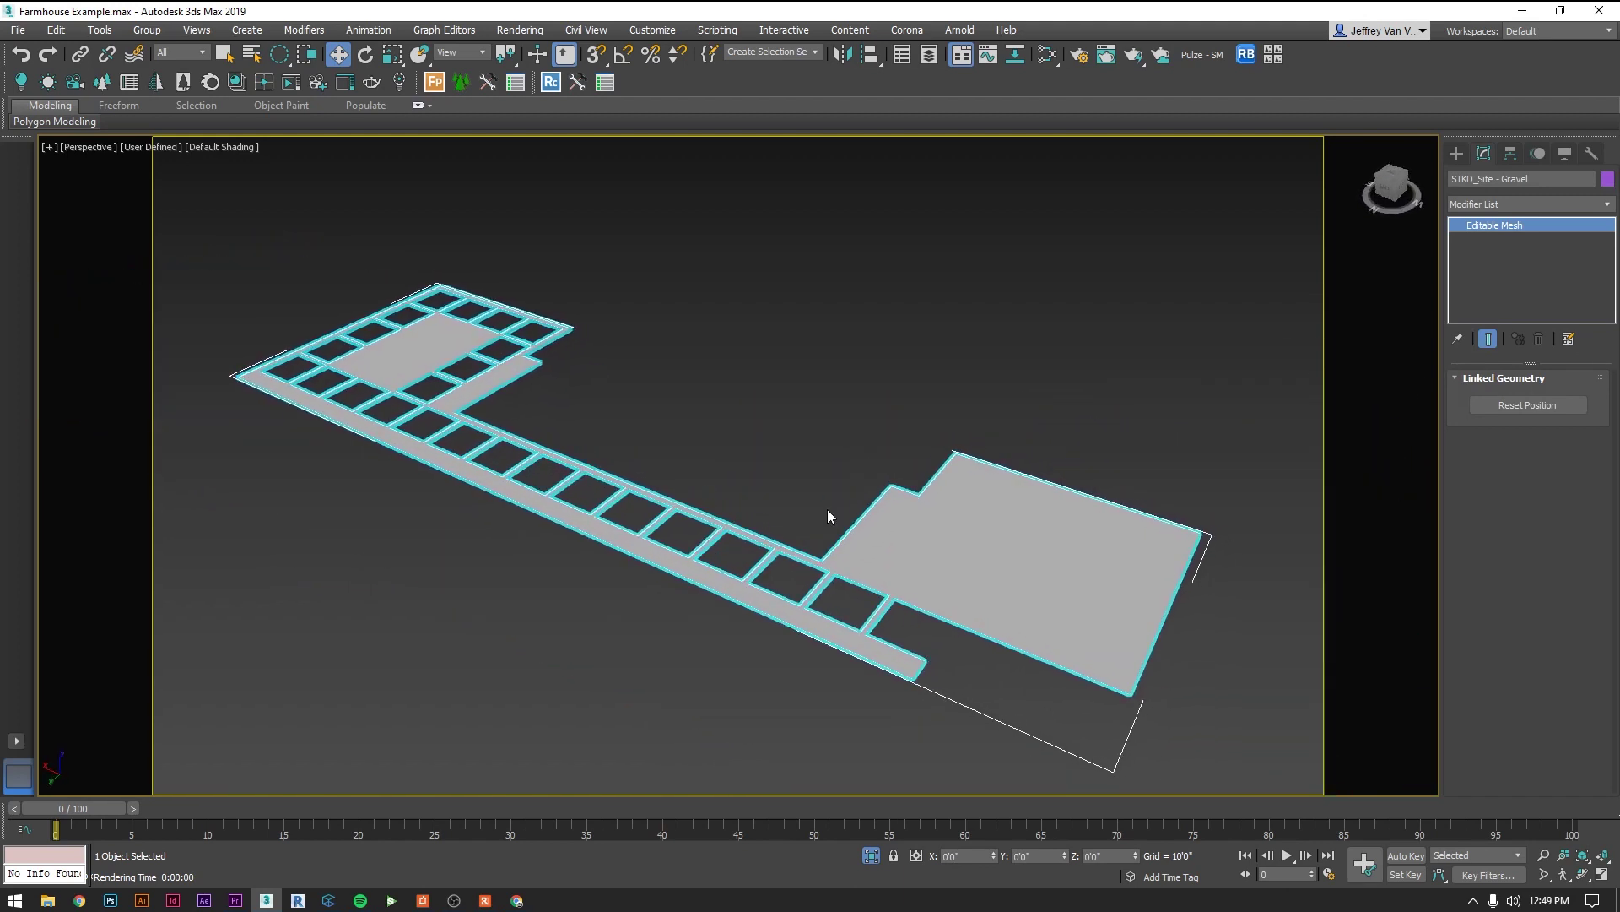
# Step: Create a Forest Pack object, rename it to Gravel, and open its Library Browser
pyautogui.click(438, 86)
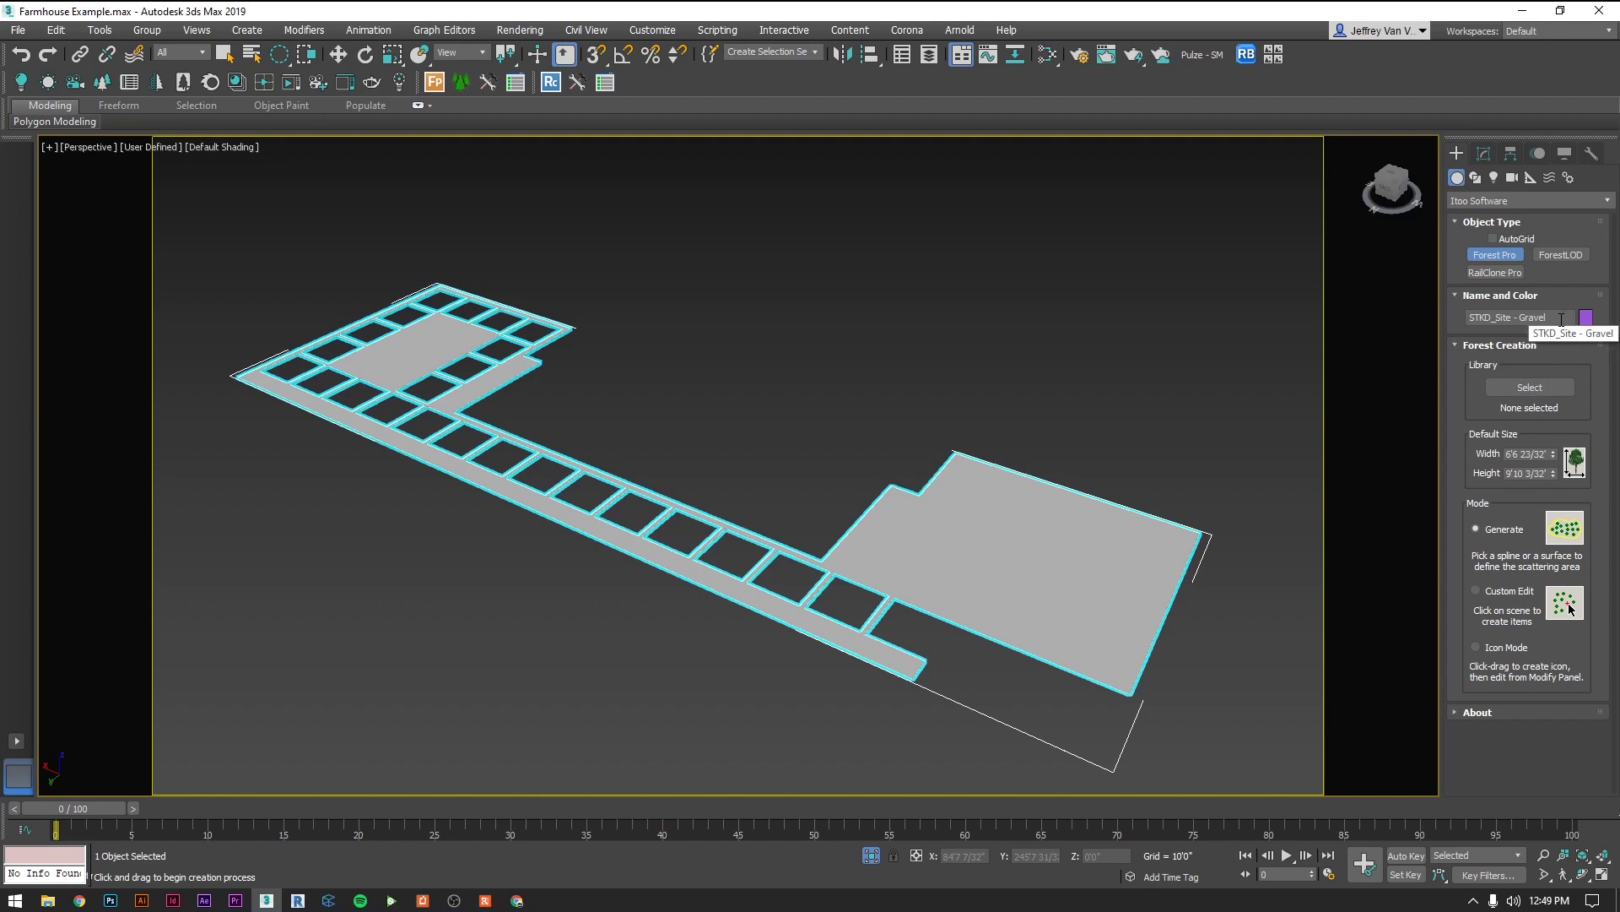
pyautogui.moveTo(1561, 320); pyautogui.dragTo(1492, 320)
pyautogui.write('Gravel')
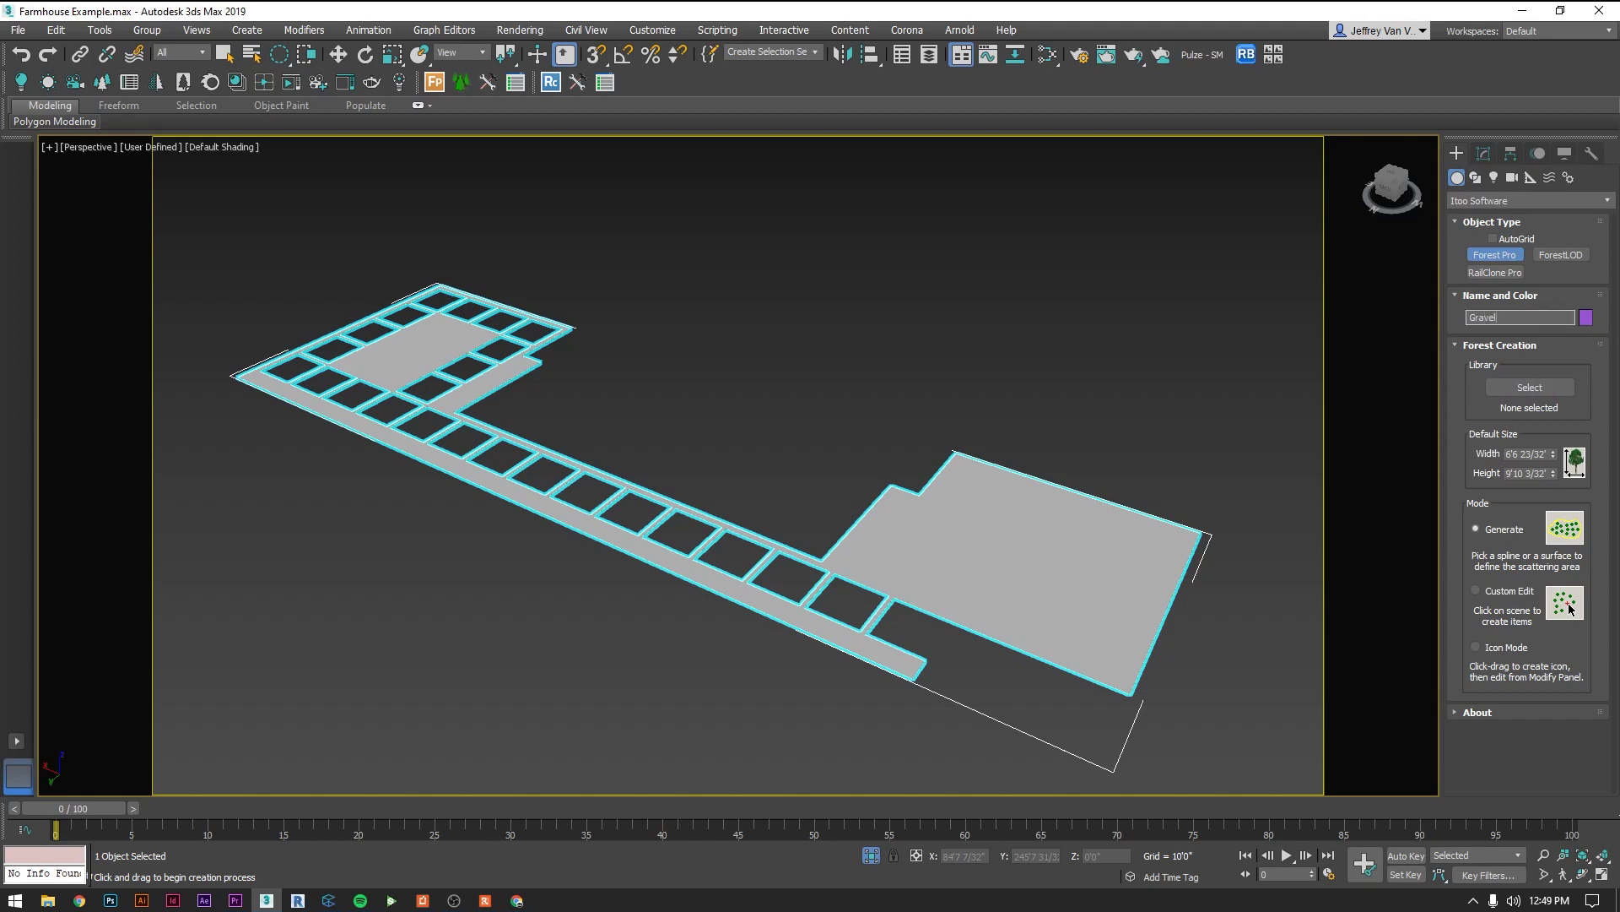
pyautogui.press('Return')
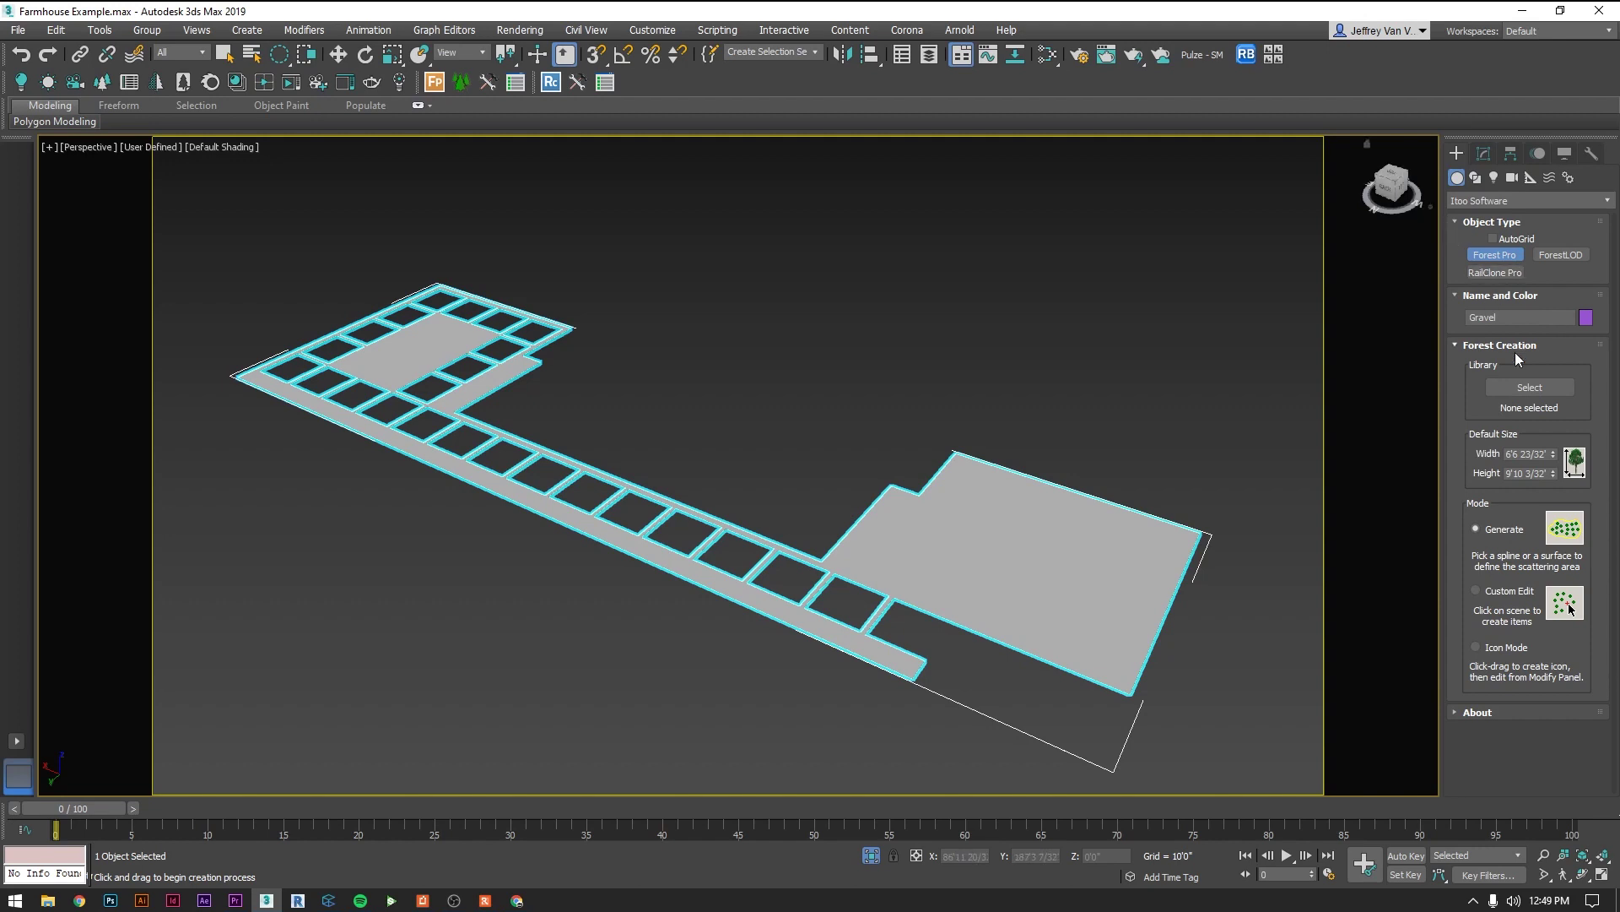
pyautogui.click(1530, 388)
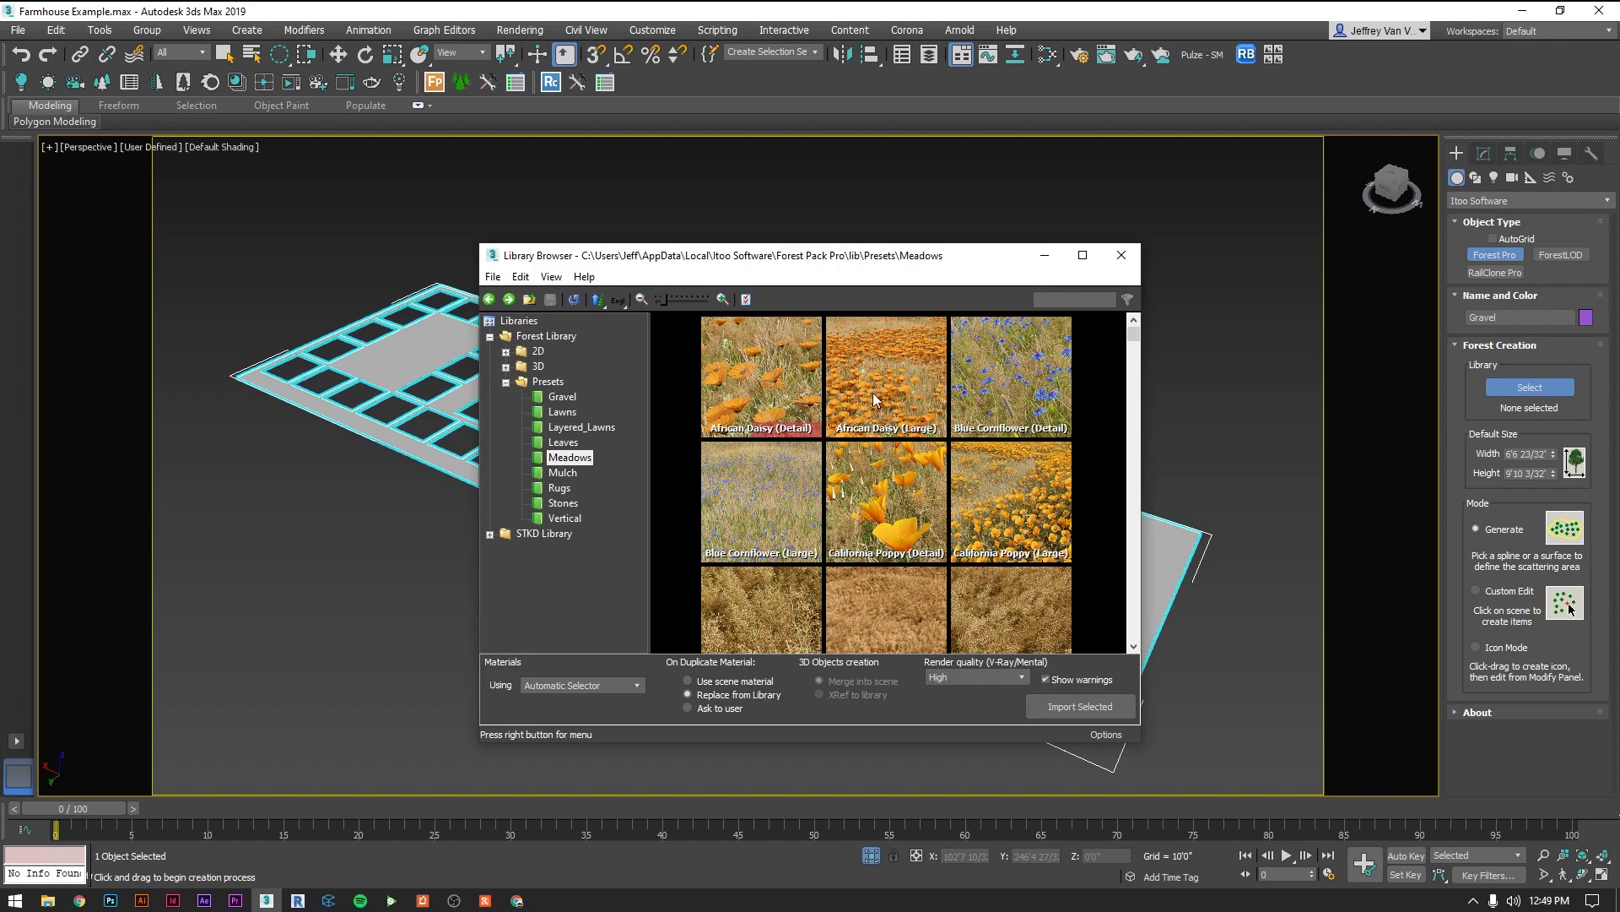
# Step: Browse the 3D library collections, then expand the Forest Pack presets to the Gravel folder
pyautogui.click(507, 367)
pyautogui.click(589, 384)
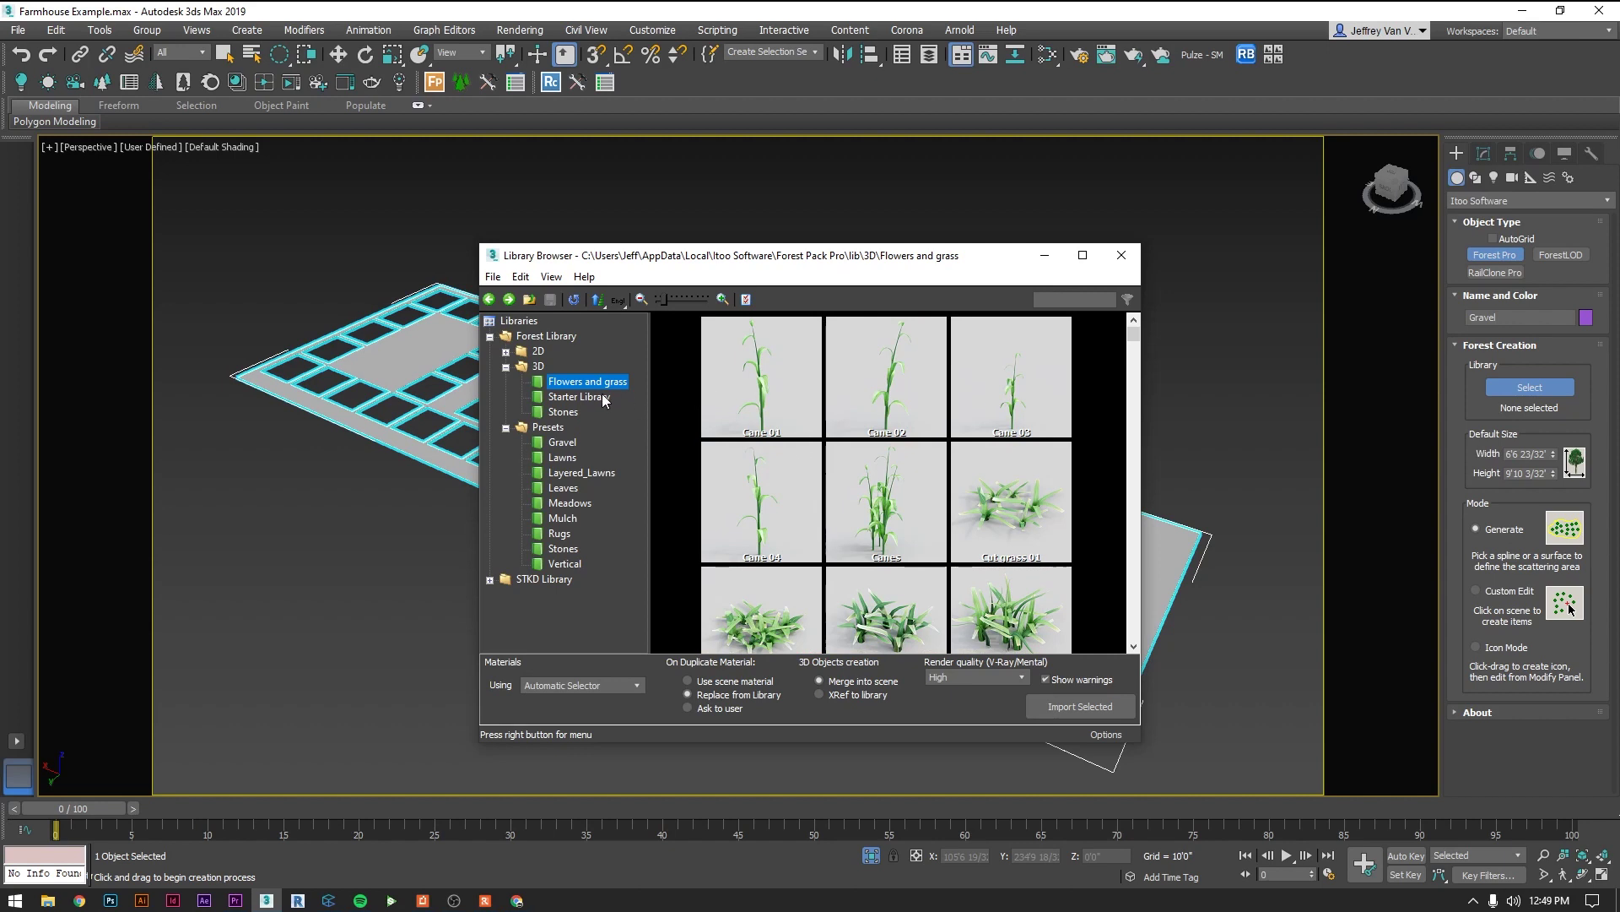
pyautogui.click(605, 399)
pyautogui.scroll(-1, 860, 431)
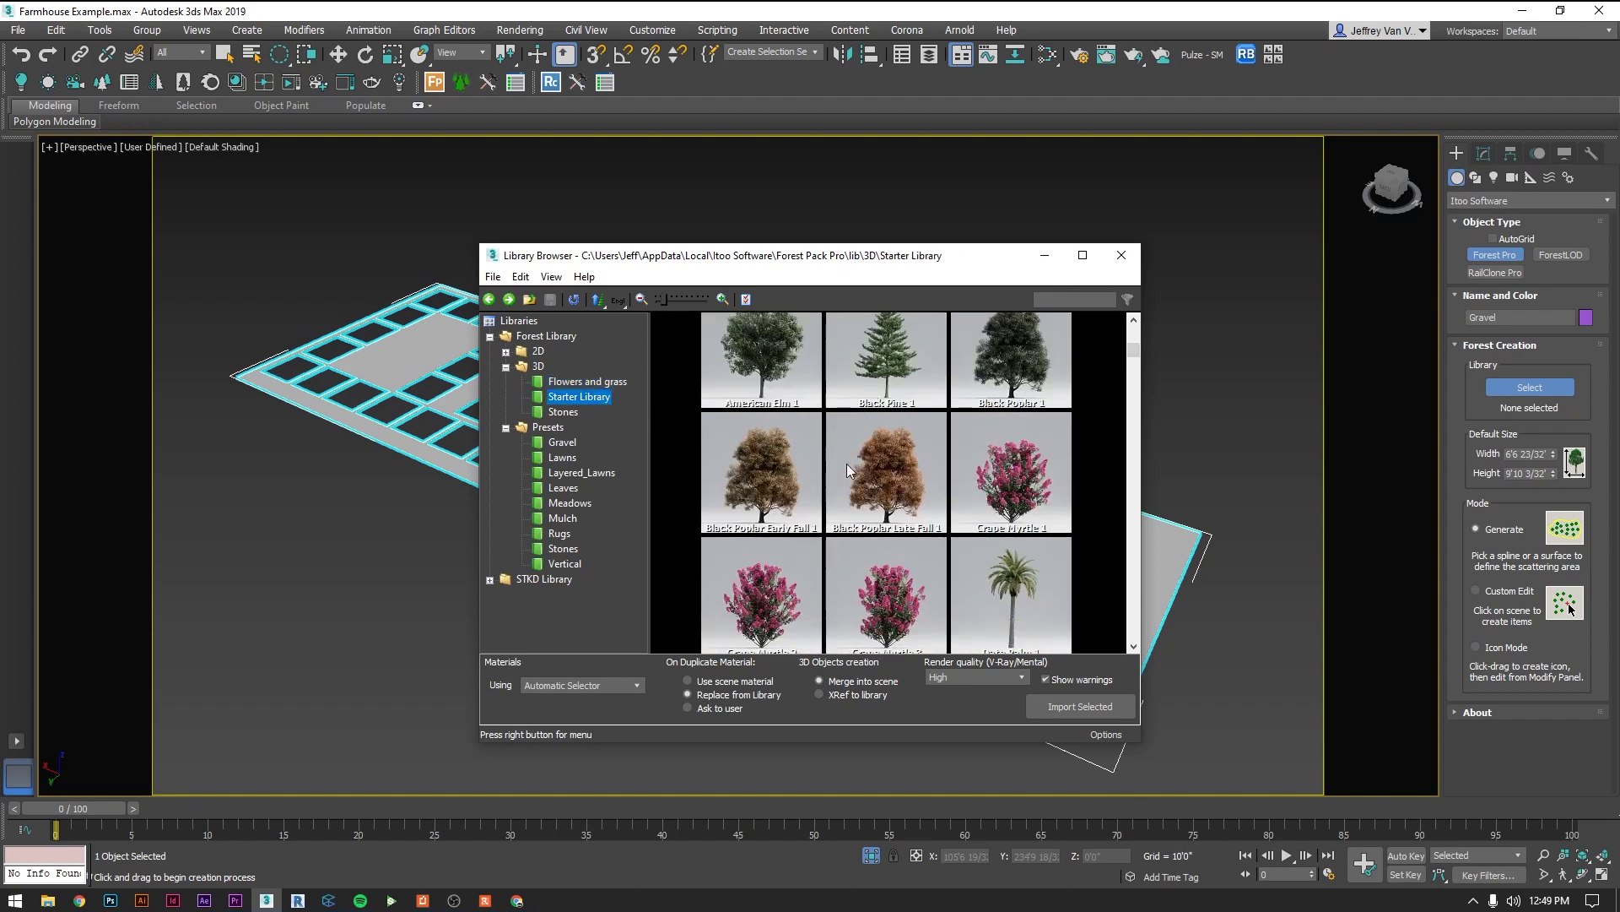
pyautogui.click(571, 413)
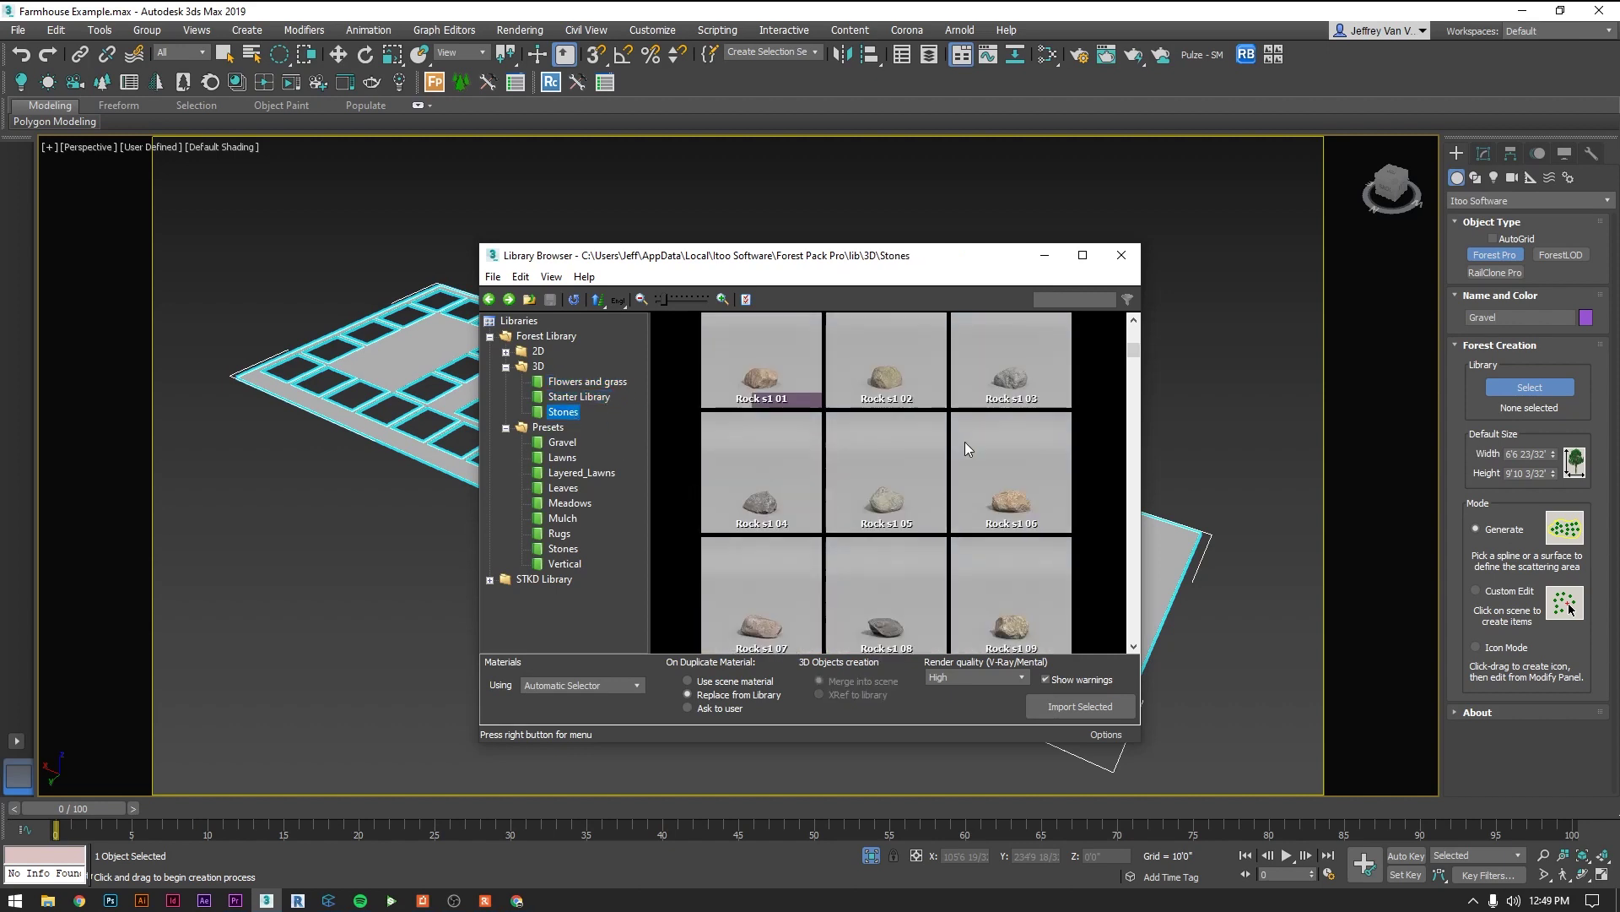
pyautogui.click(558, 432)
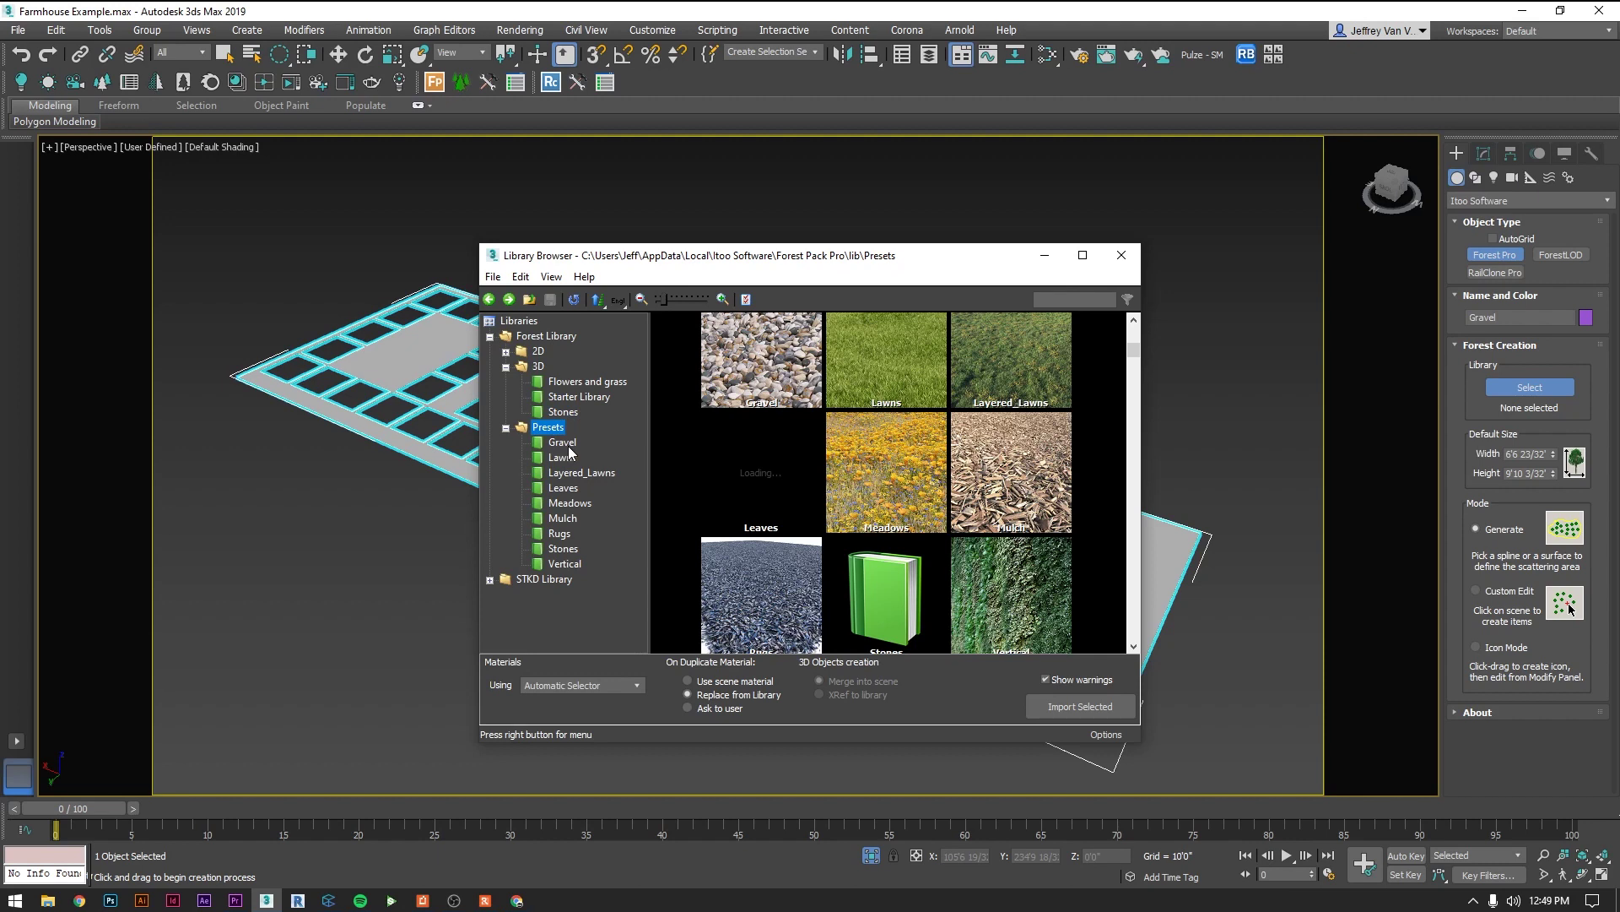
pyautogui.click(562, 442)
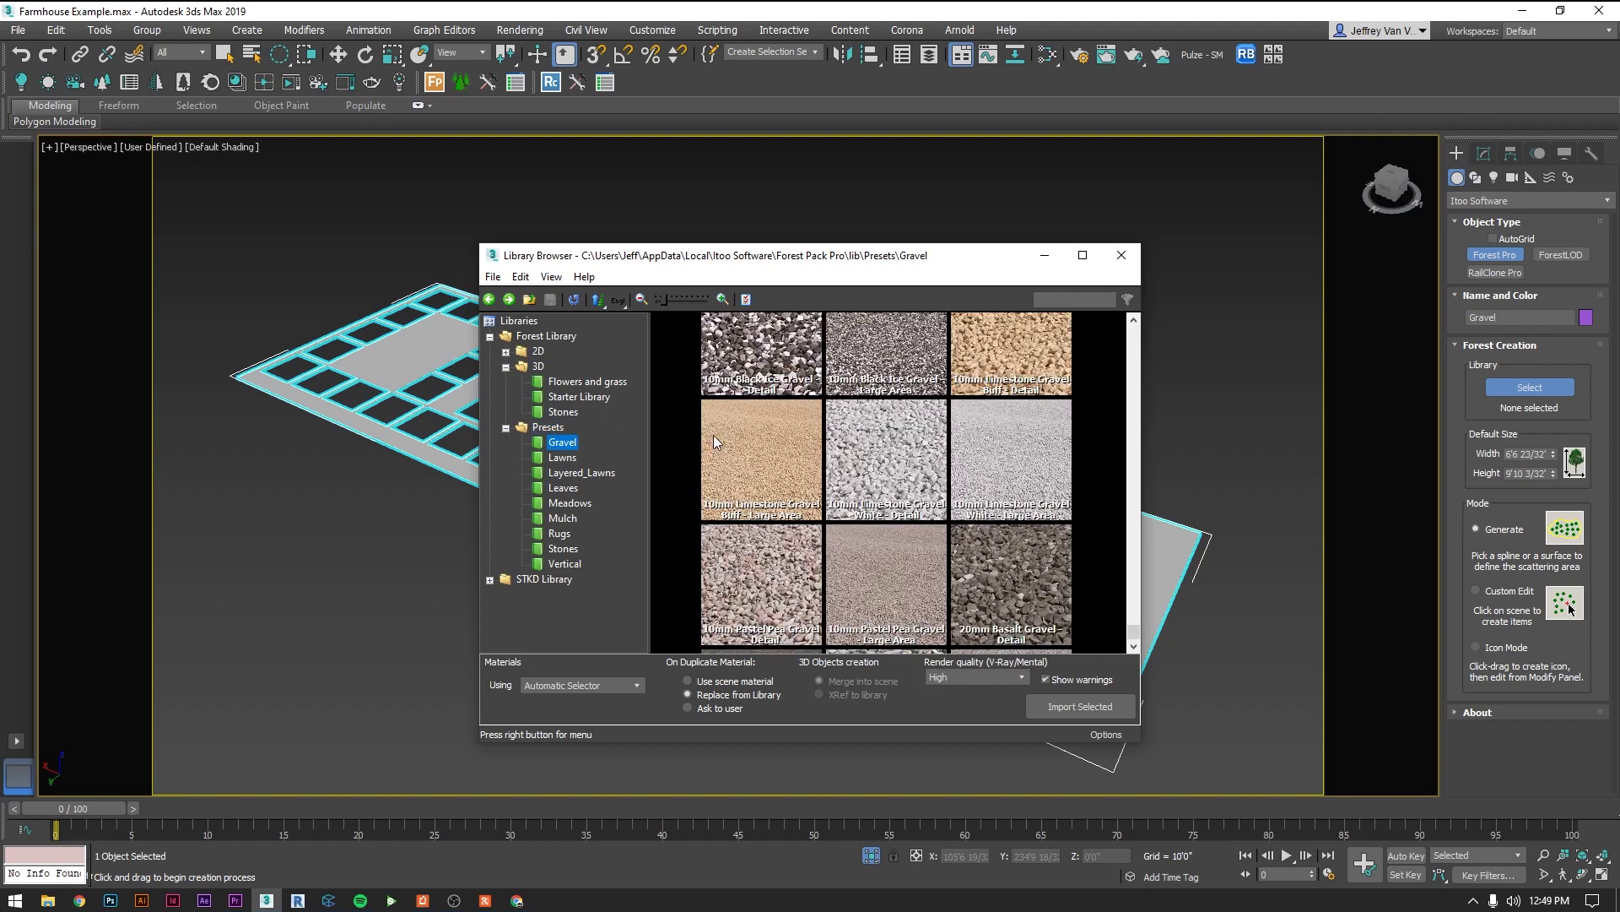
# Step: After checking the Lawns and Meadows presets, import 10mm Black Ice Gravel - Detail from Gravel
pyautogui.scroll(-2, 714, 439)
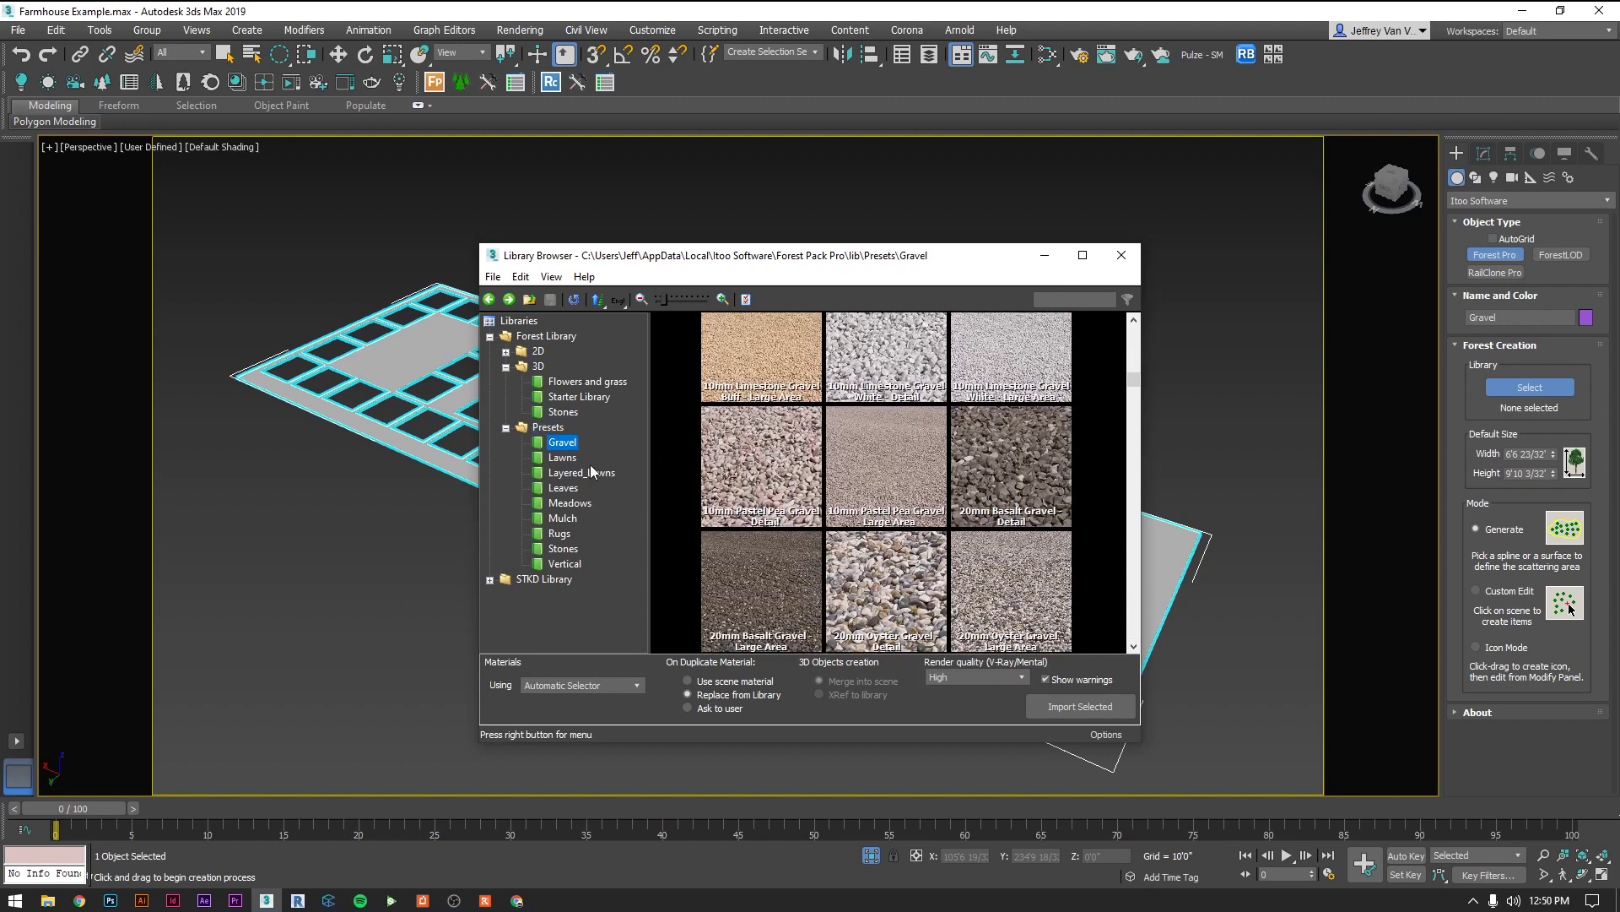
pyautogui.click(567, 457)
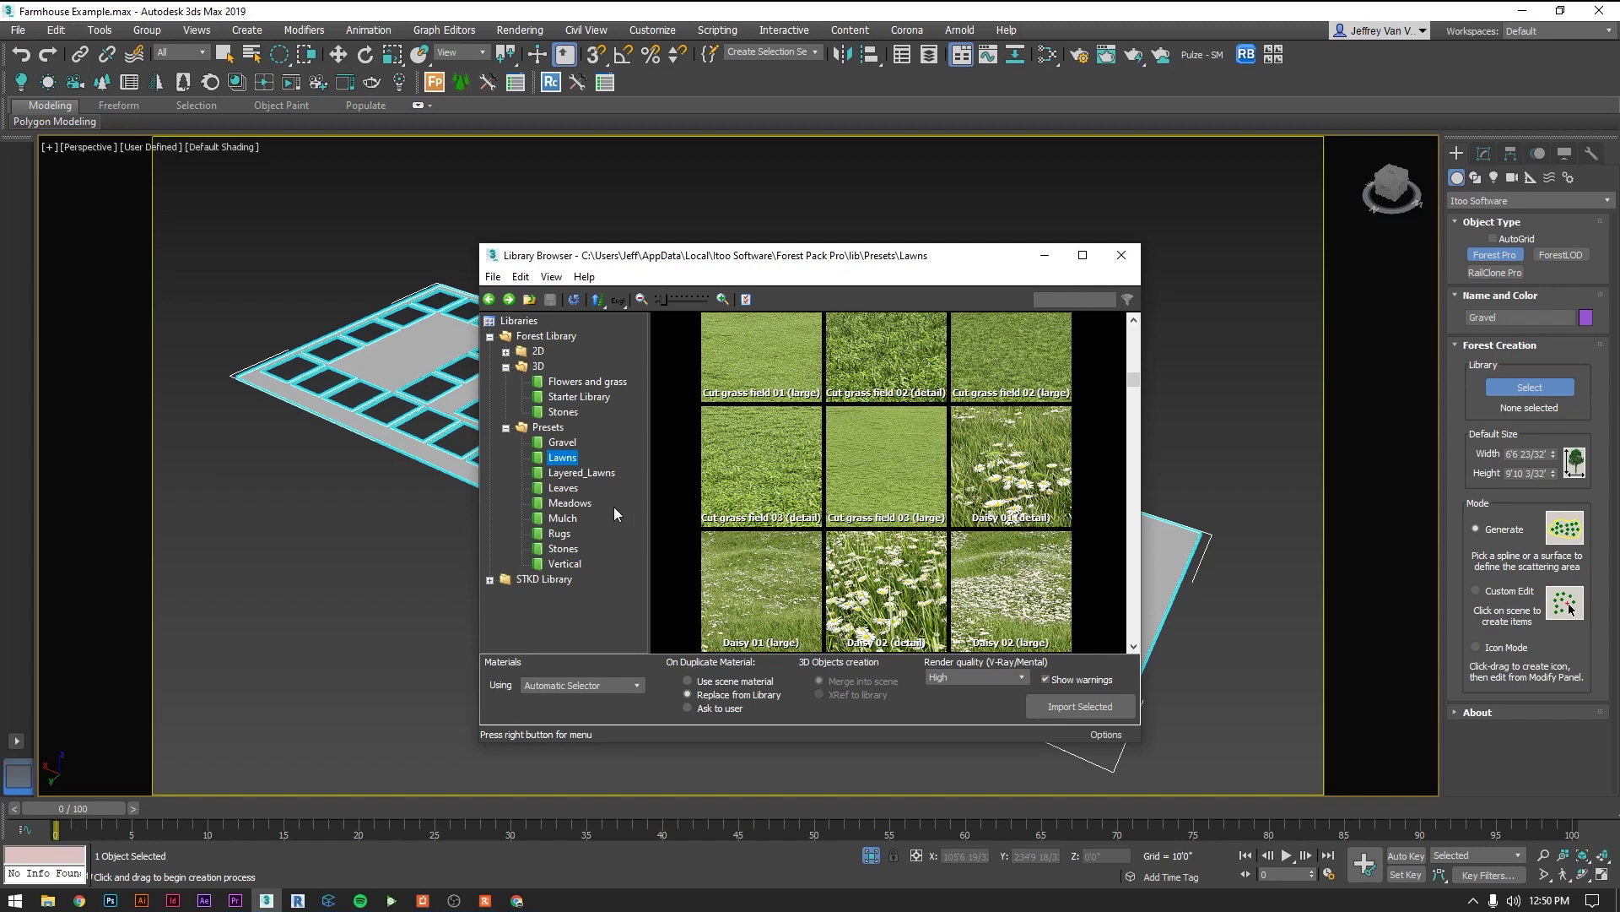
pyautogui.click(574, 503)
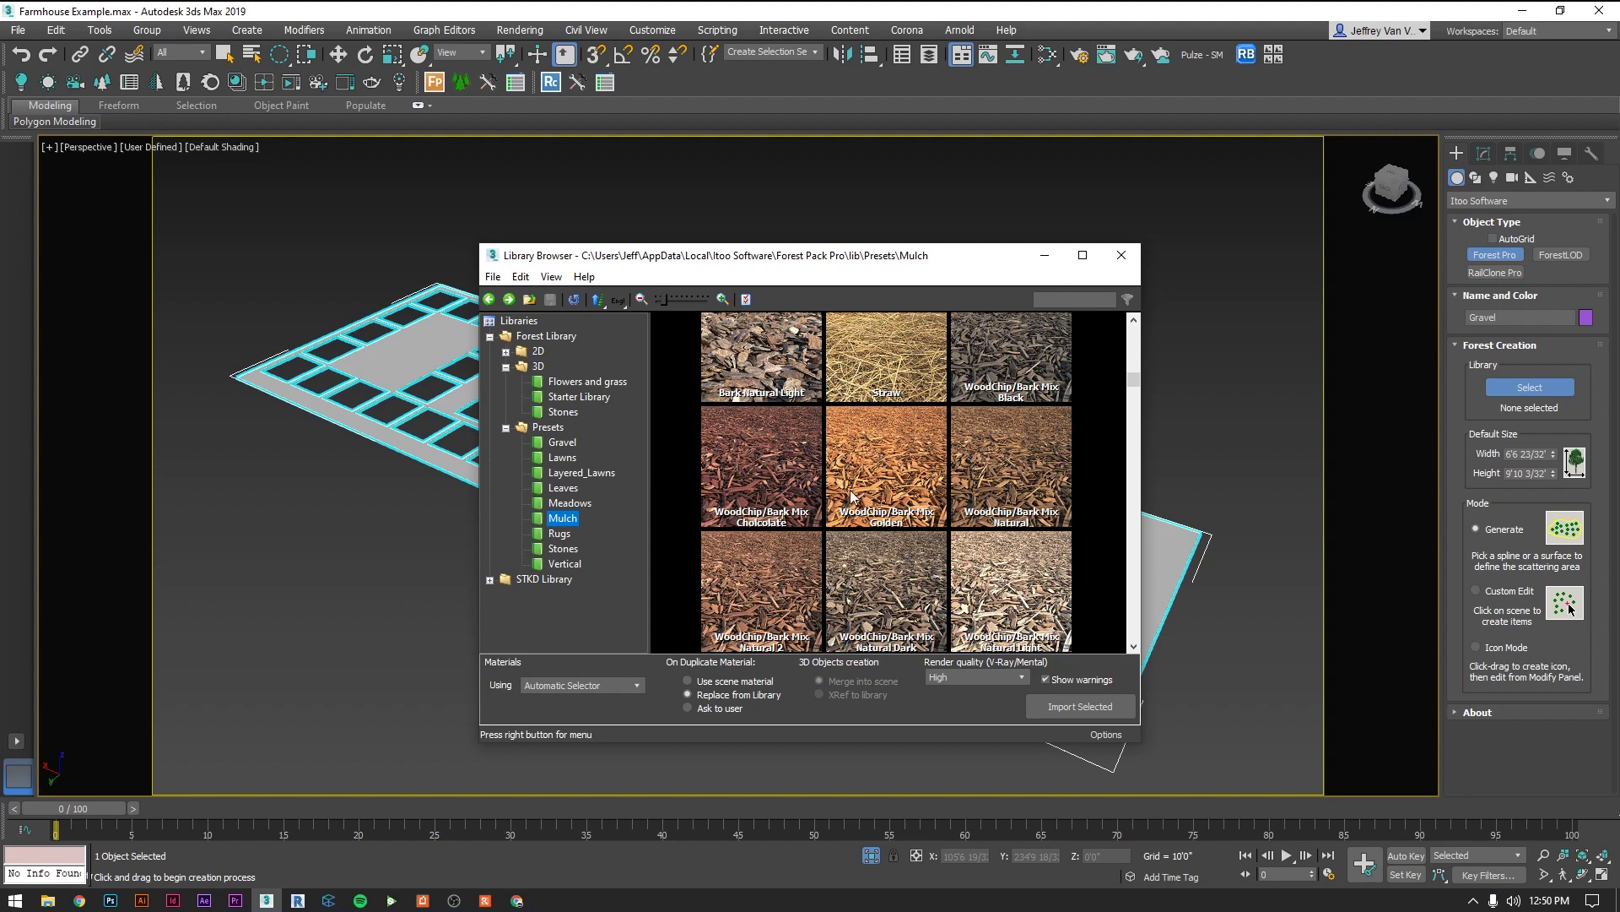
pyautogui.click(582, 472)
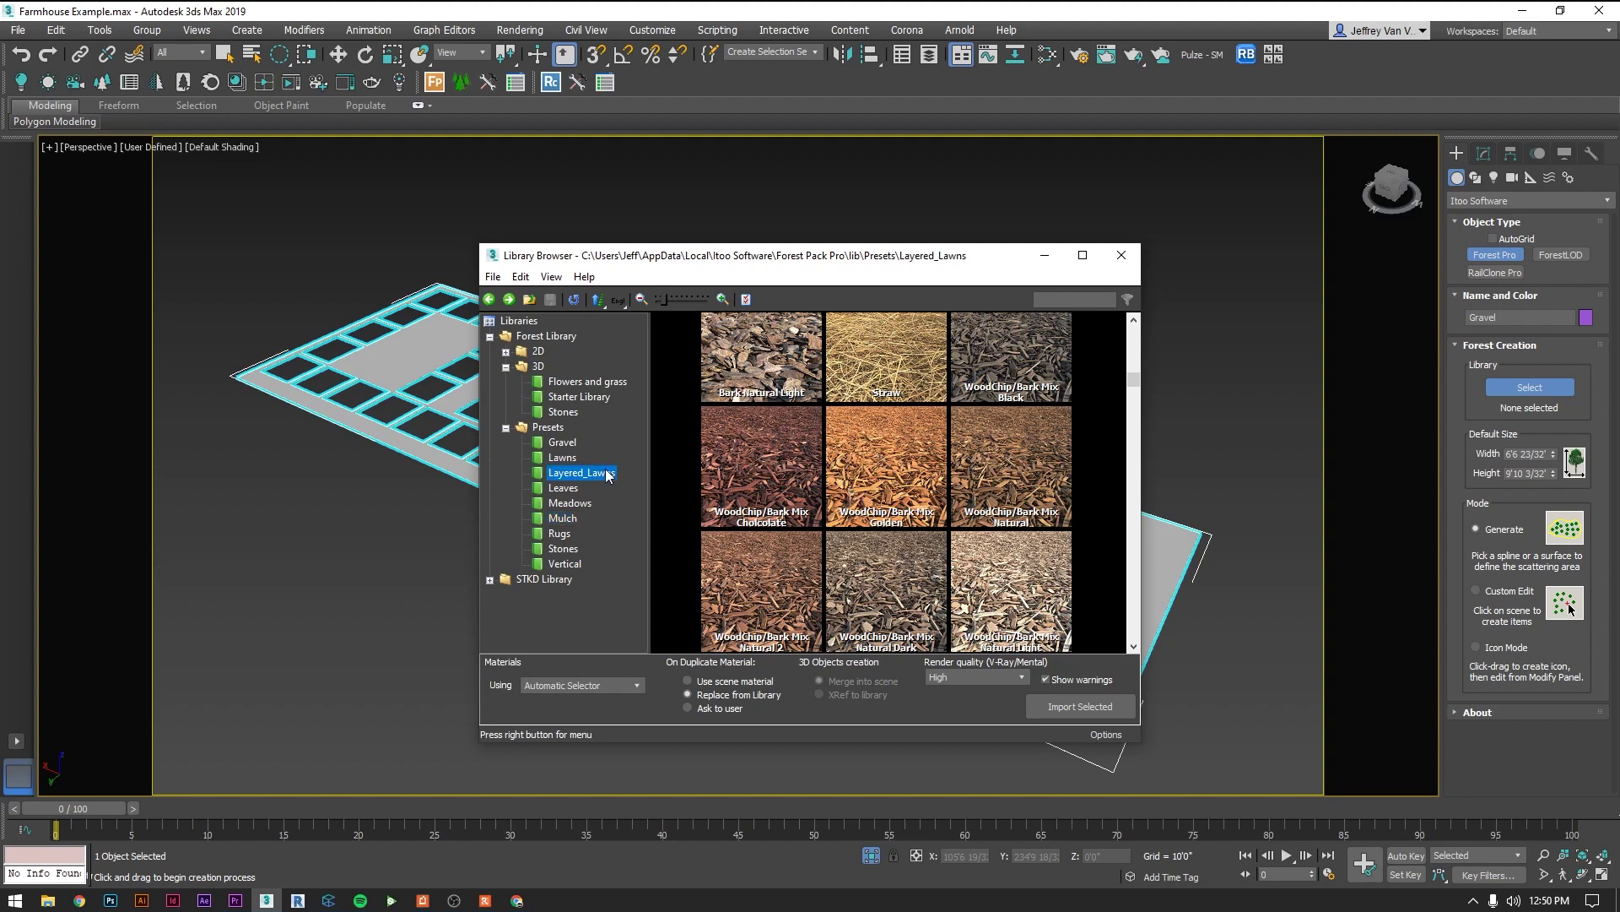
pyautogui.click(562, 444)
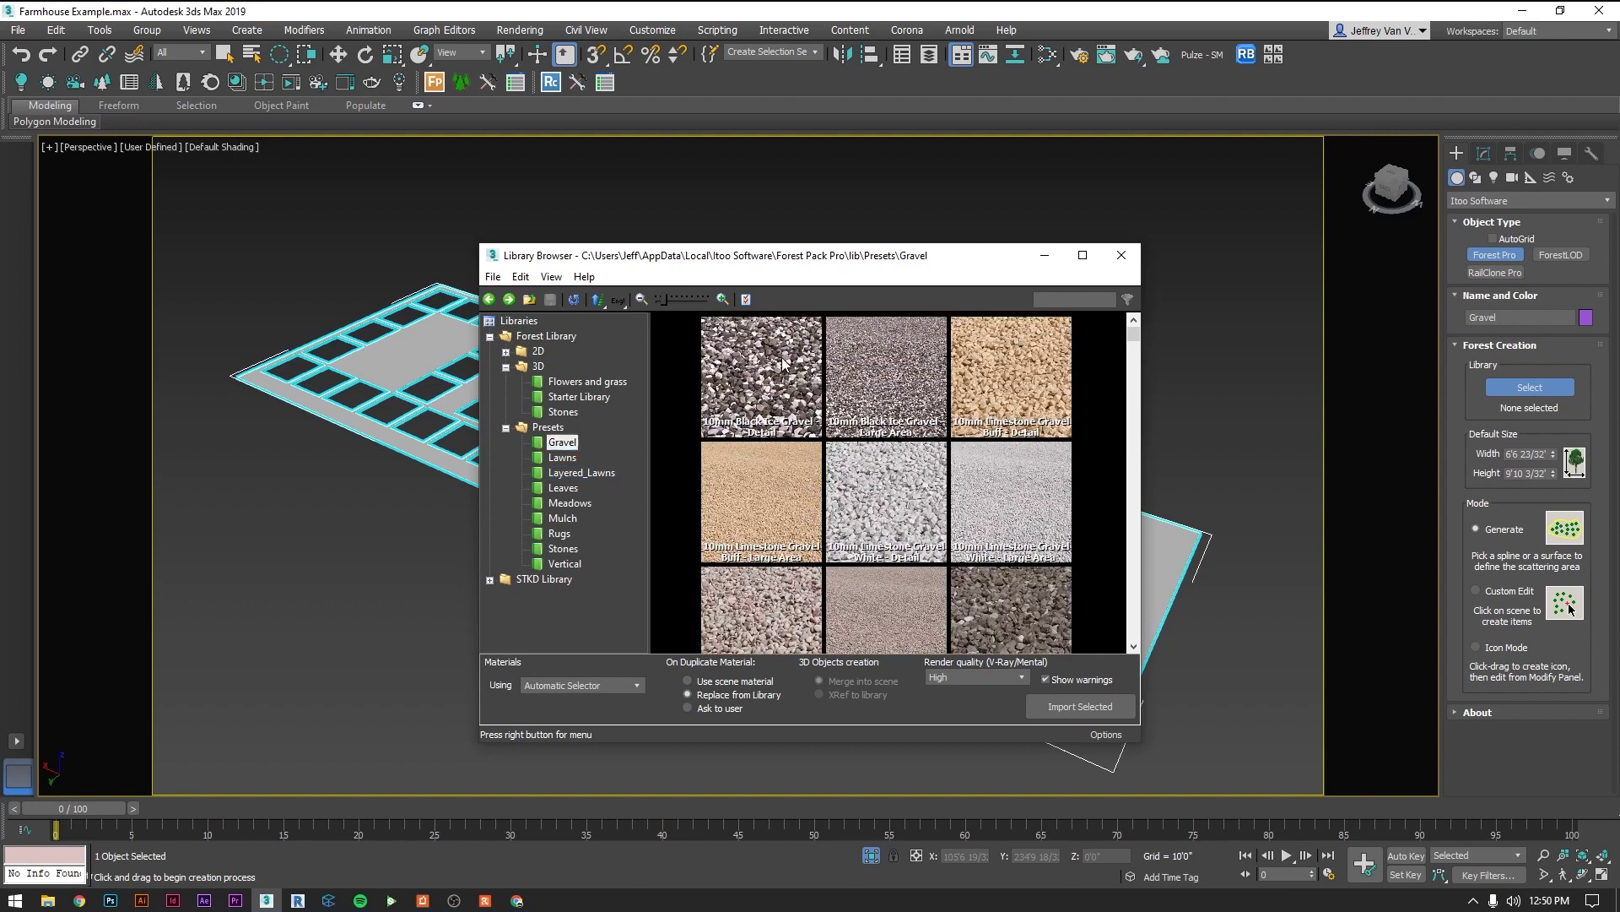
pyautogui.click(782, 364)
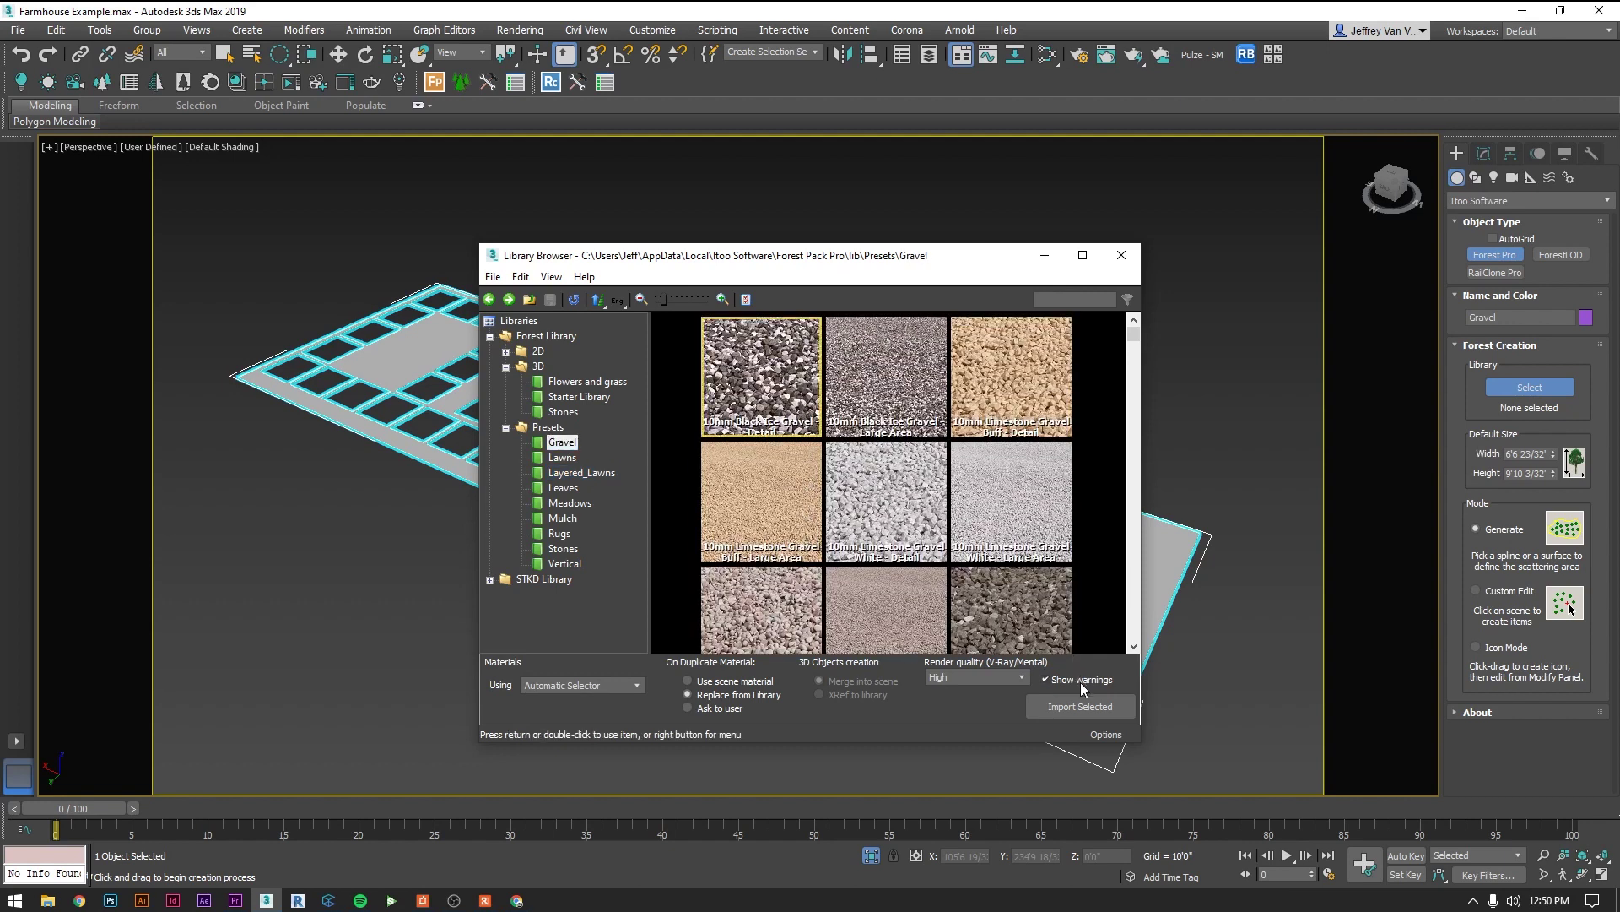
pyautogui.click(1080, 706)
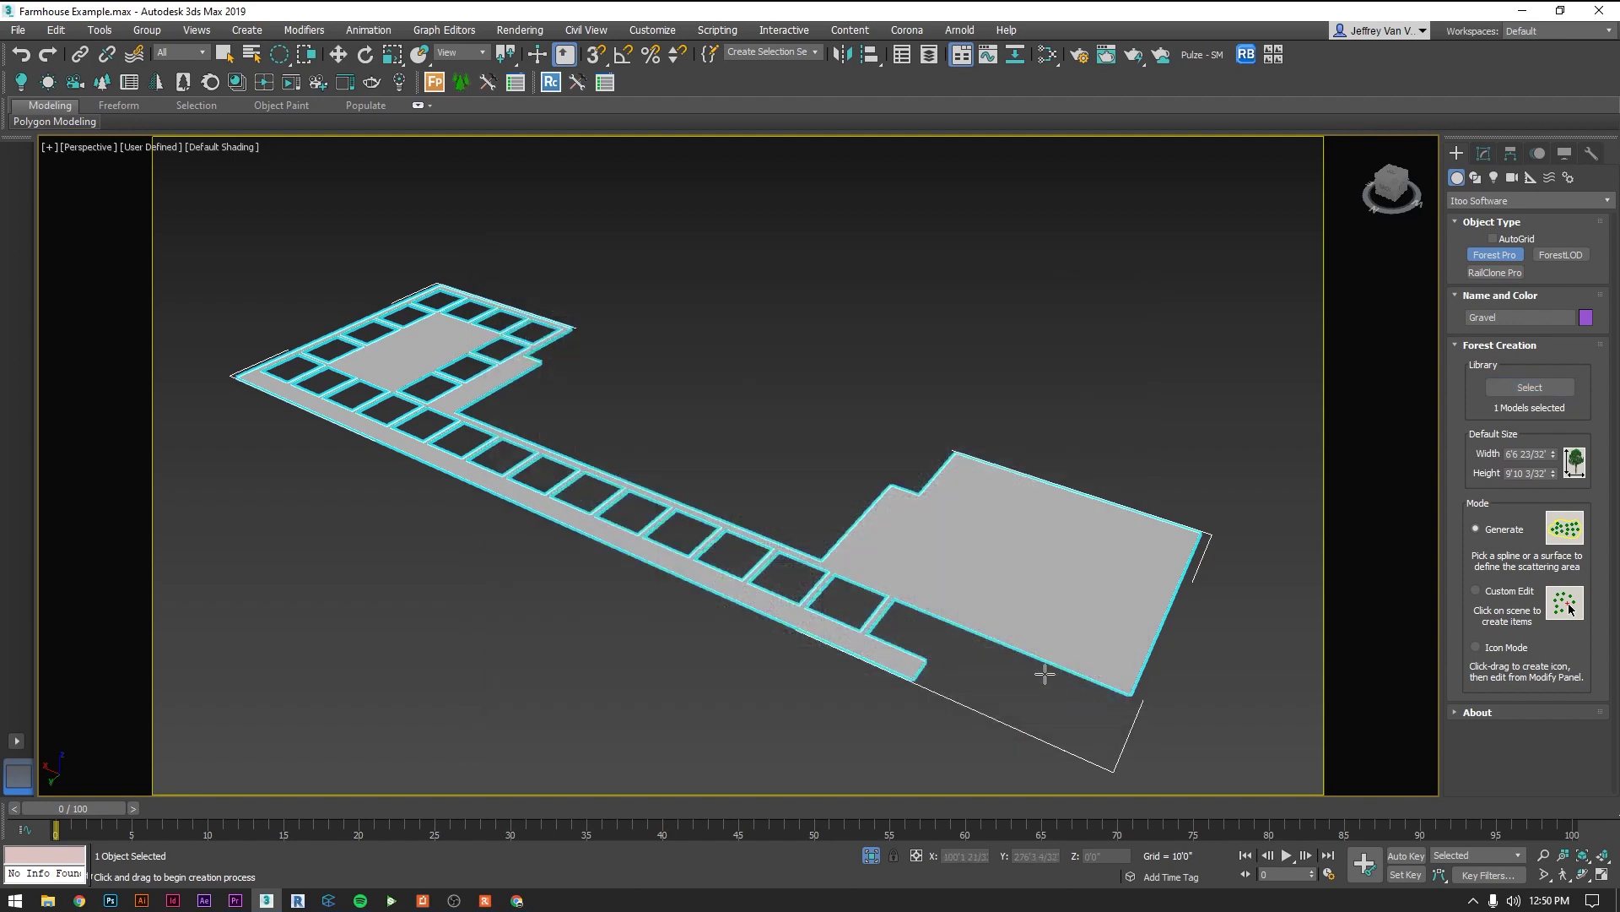
# Step: Scatter the gravel onto the floor surface, enabling camera clipping and accepting both unit rescales
pyautogui.click(889, 596)
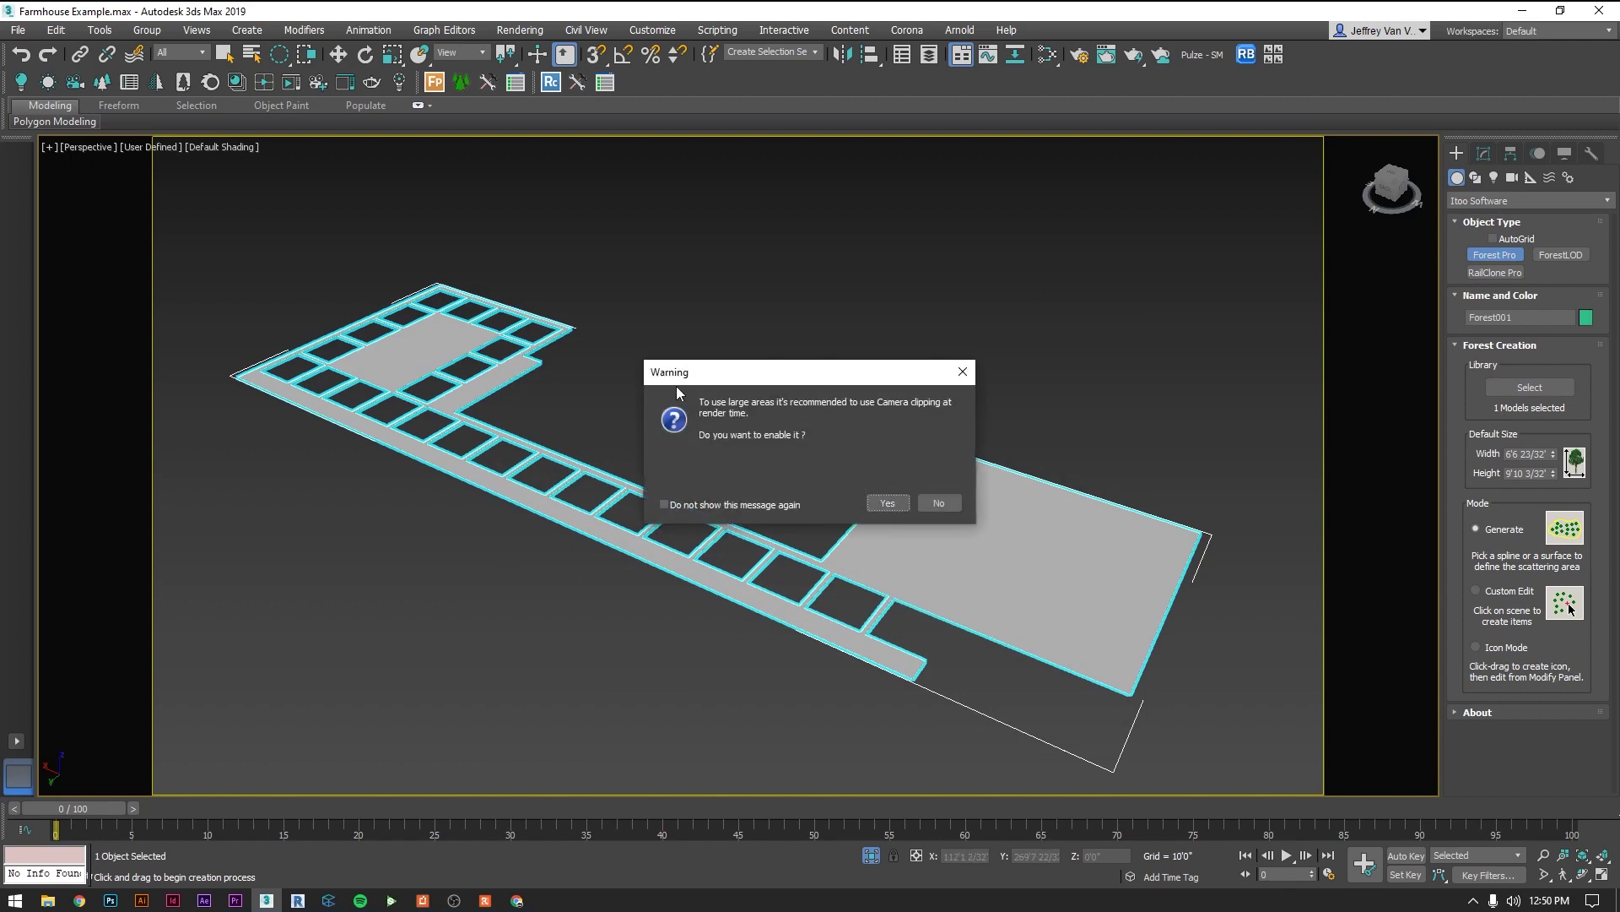
pyautogui.click(888, 504)
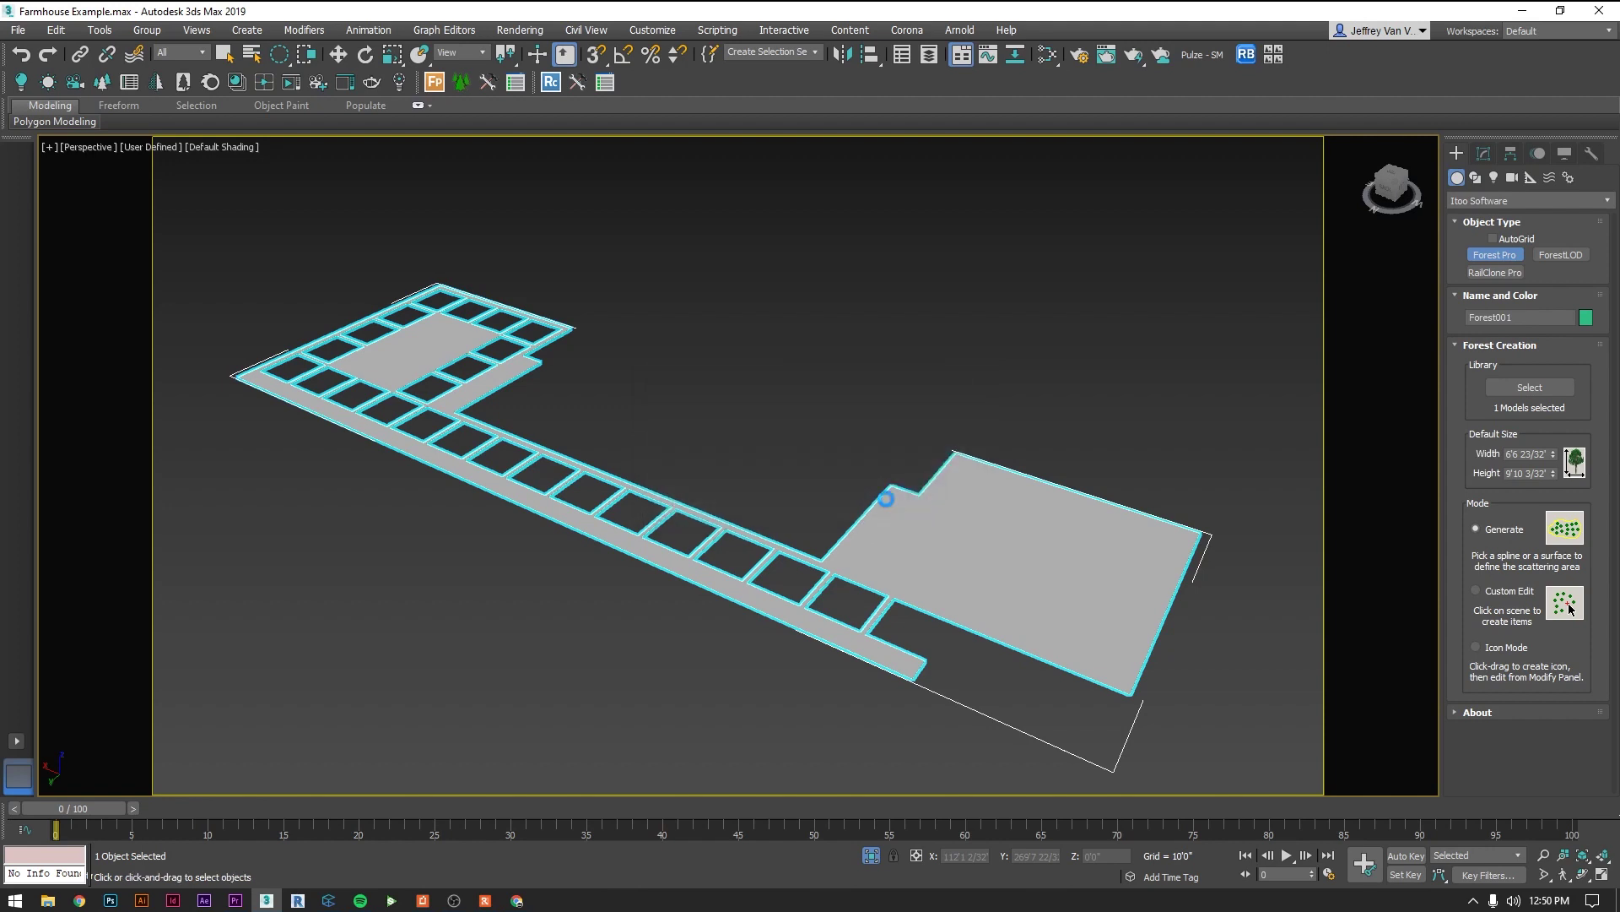
pyautogui.click(812, 531)
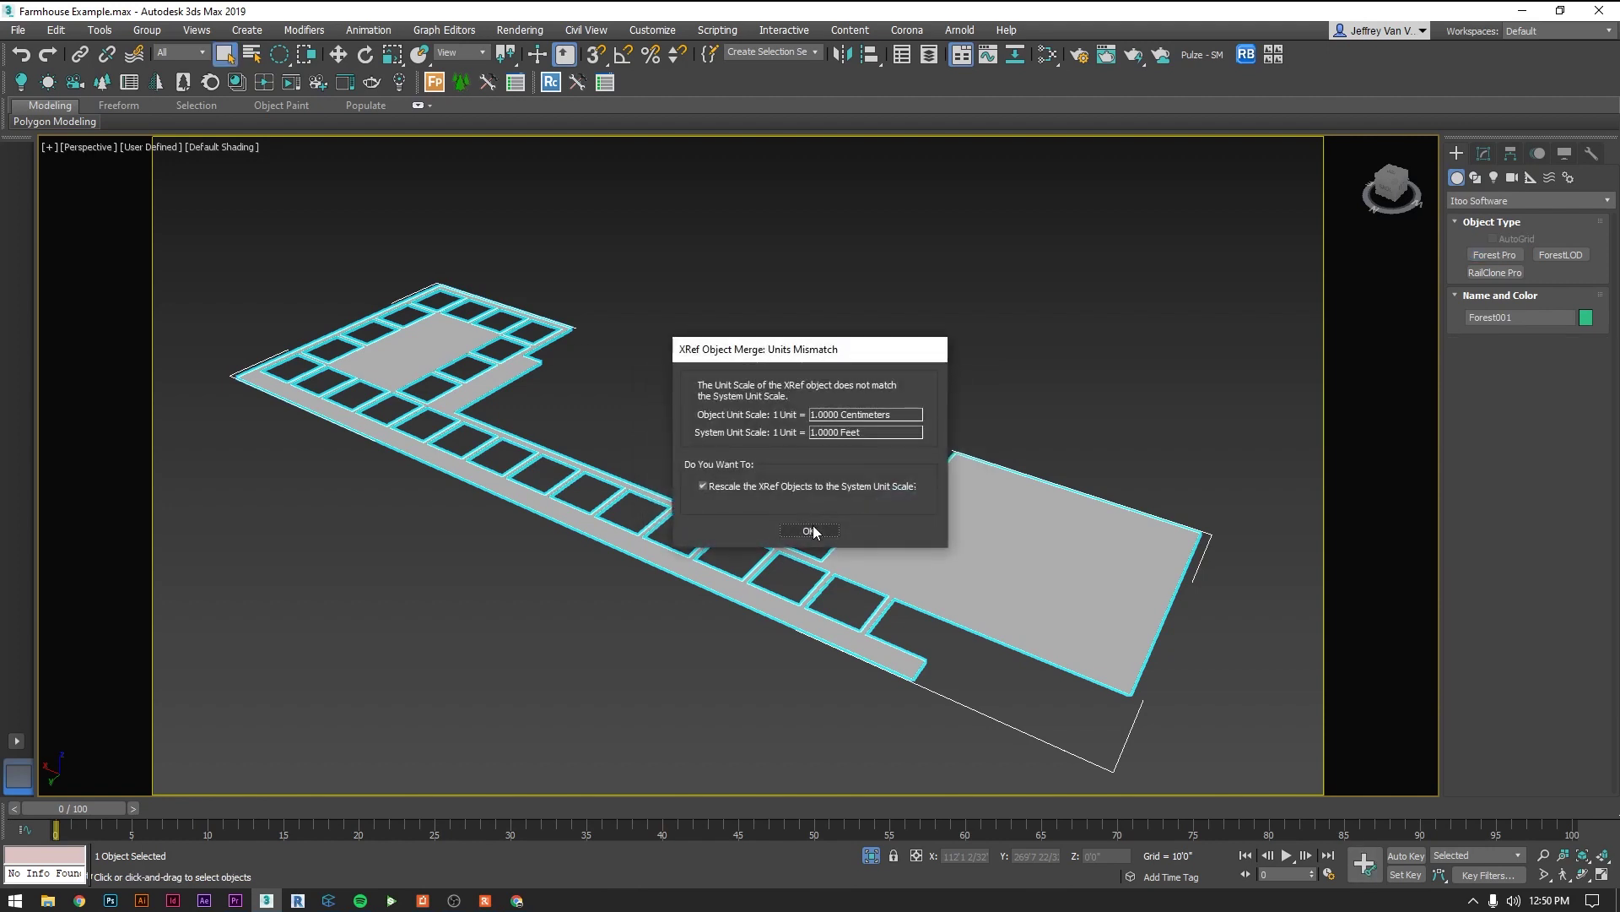
pyautogui.click(811, 530)
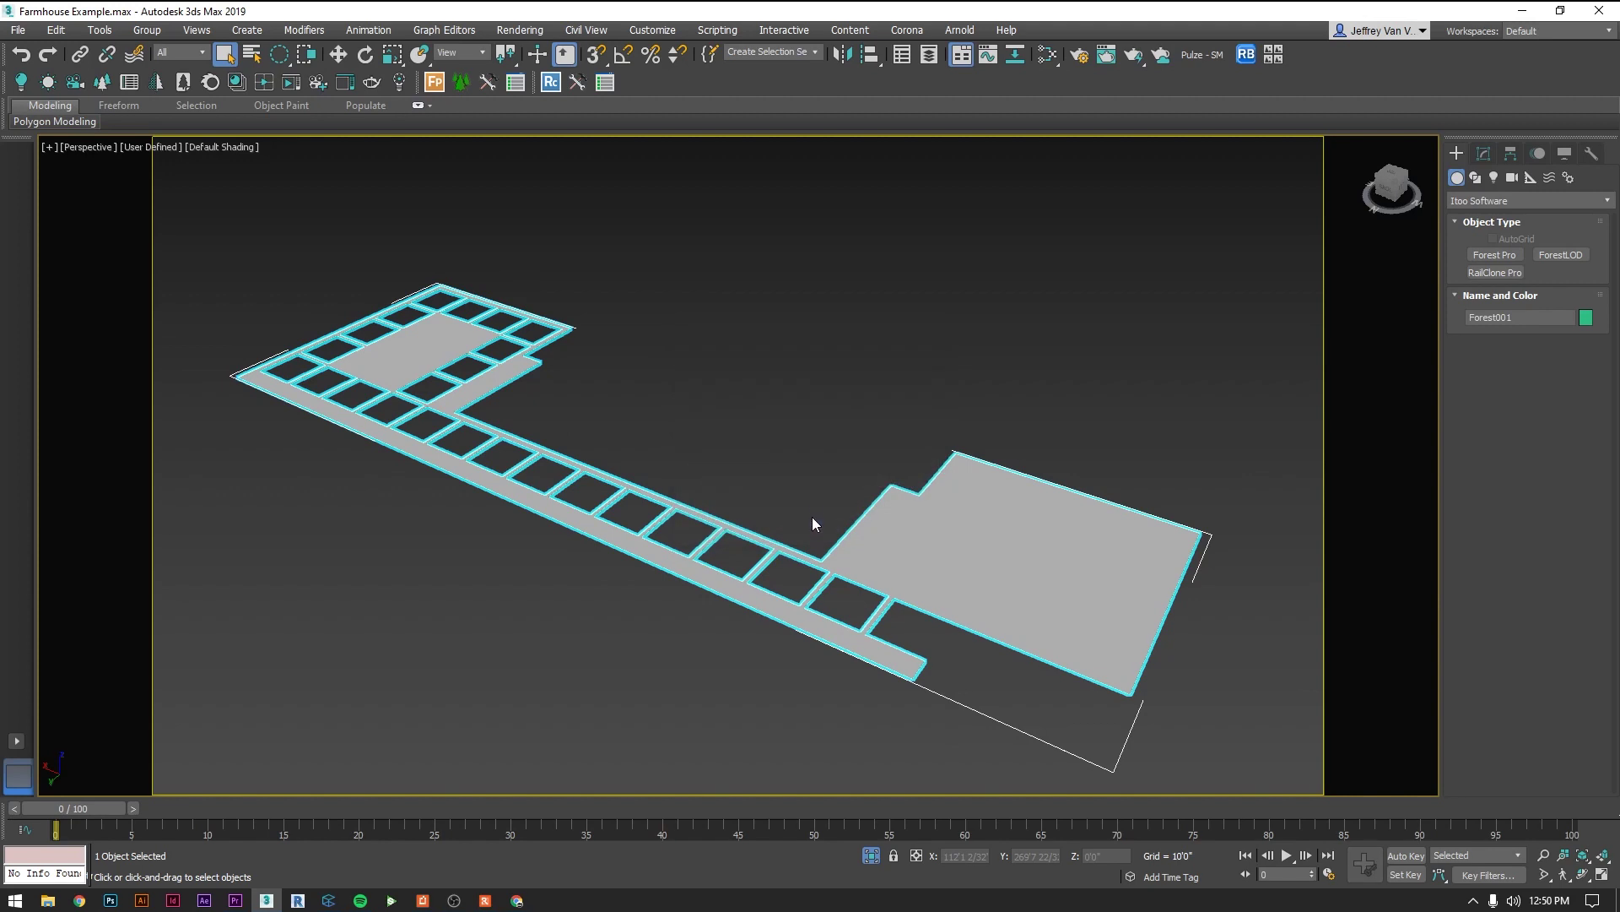
# Step: End Isolate to show the whole farmhouse scene, then select the site ground surface
pyautogui.rightClick(819, 466)
pyautogui.click(891, 327)
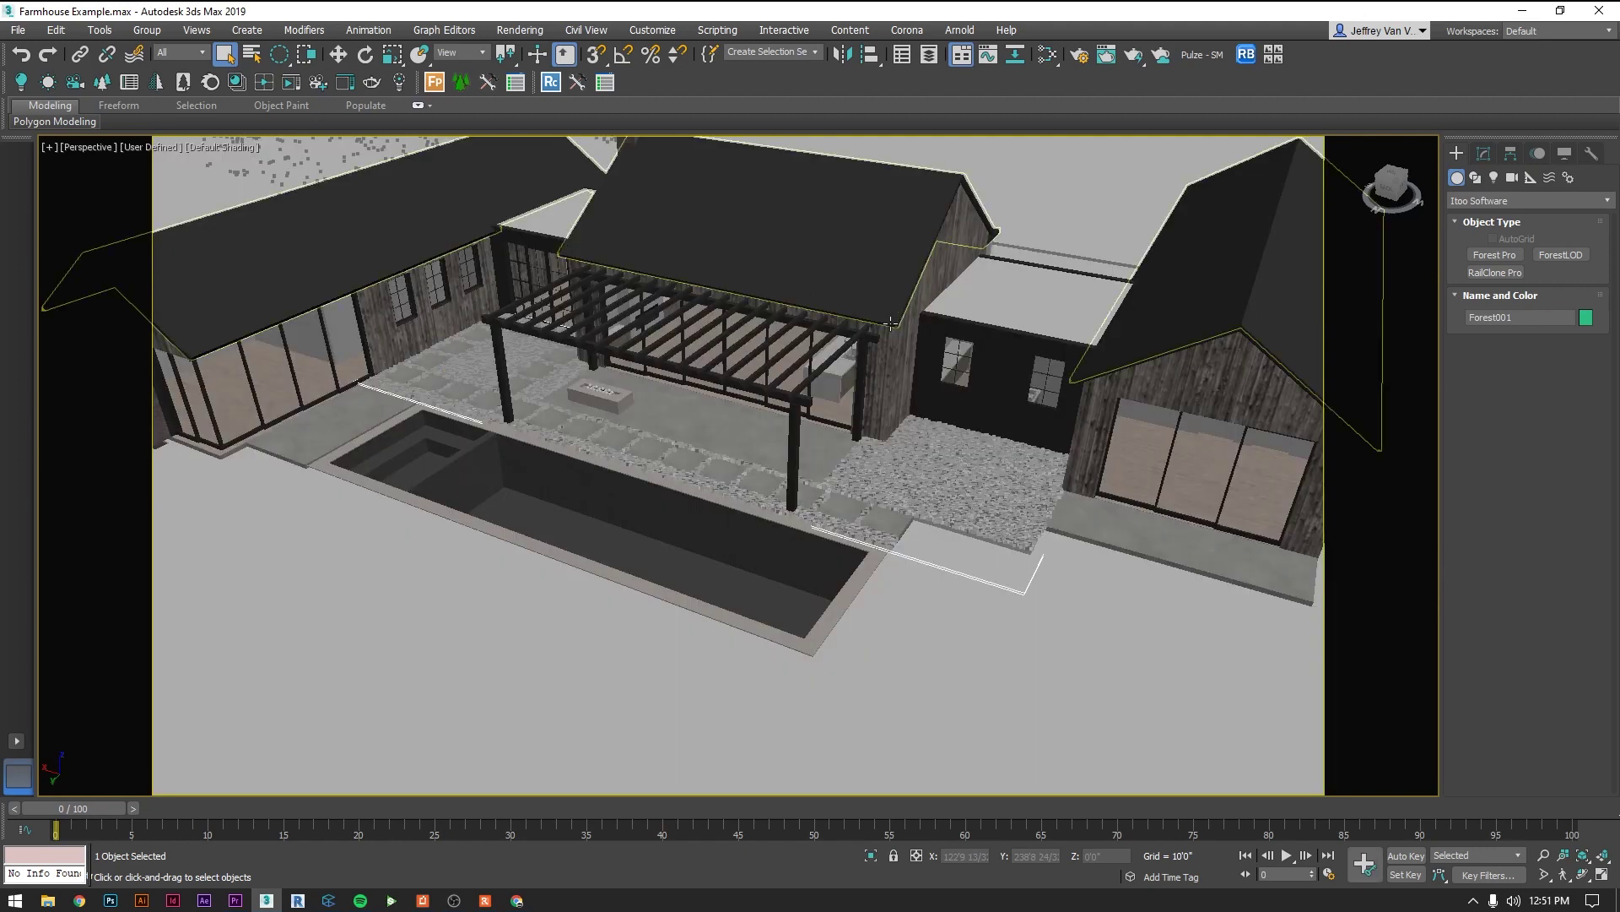
pyautogui.keyDown('alt'); pyautogui.moveTo(692, 489); pyautogui.dragTo(754, 446, button='middle'); pyautogui.keyUp('alt')
pyautogui.click(560, 535)
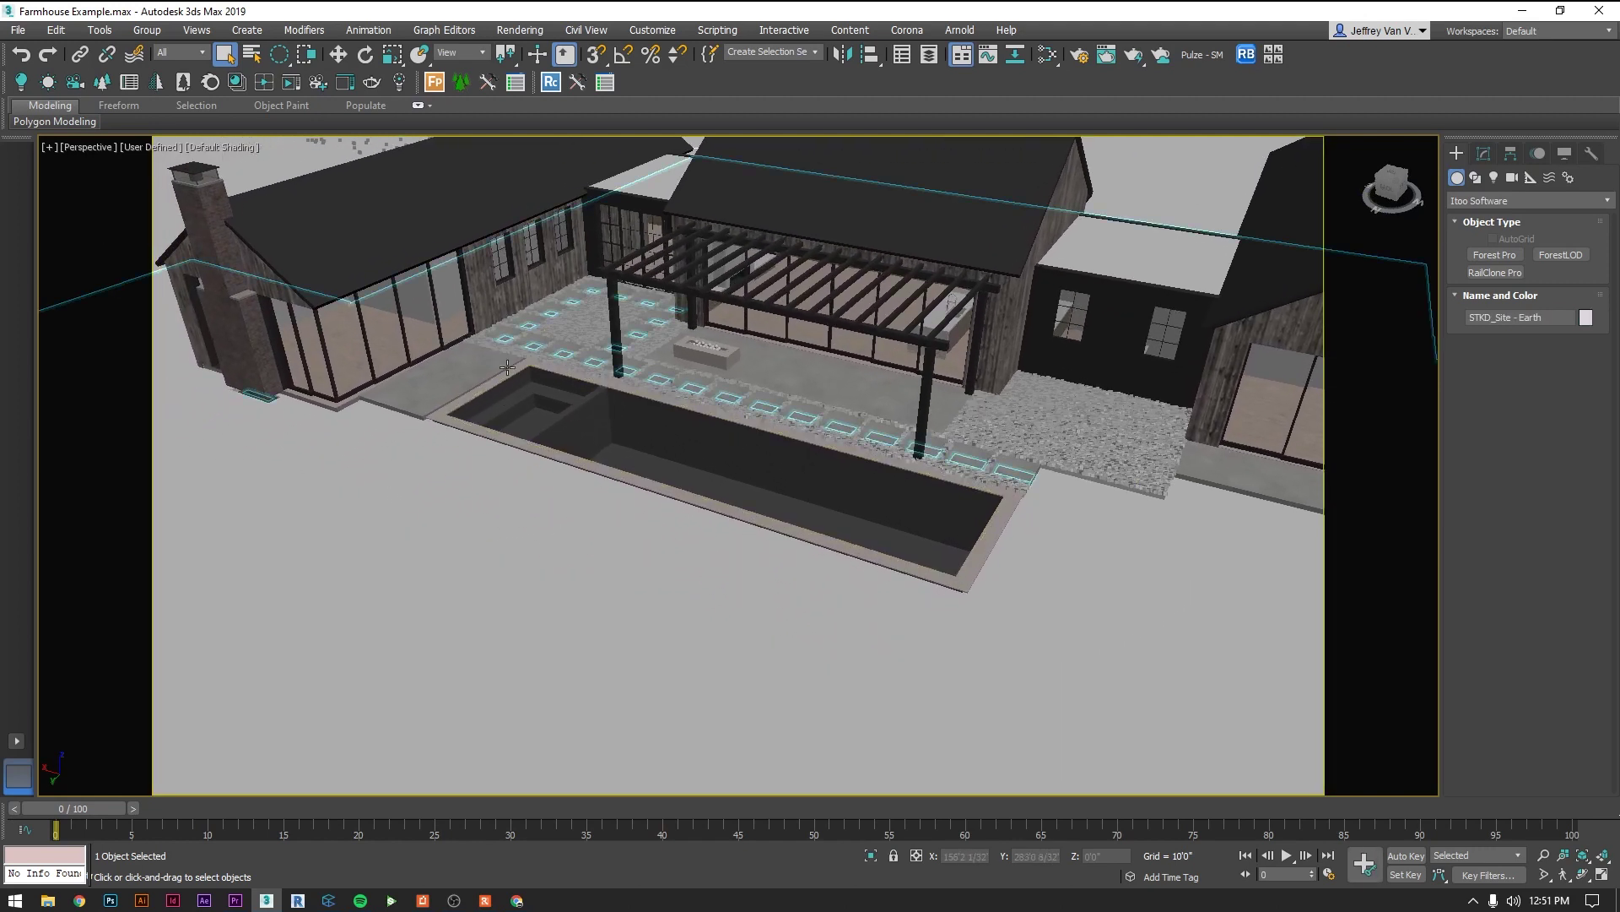
# Step: Create a Forest Pro named Grass and import the Layered_Lawns Grass Base Layer 5 - Detail preset
pyautogui.click(435, 83)
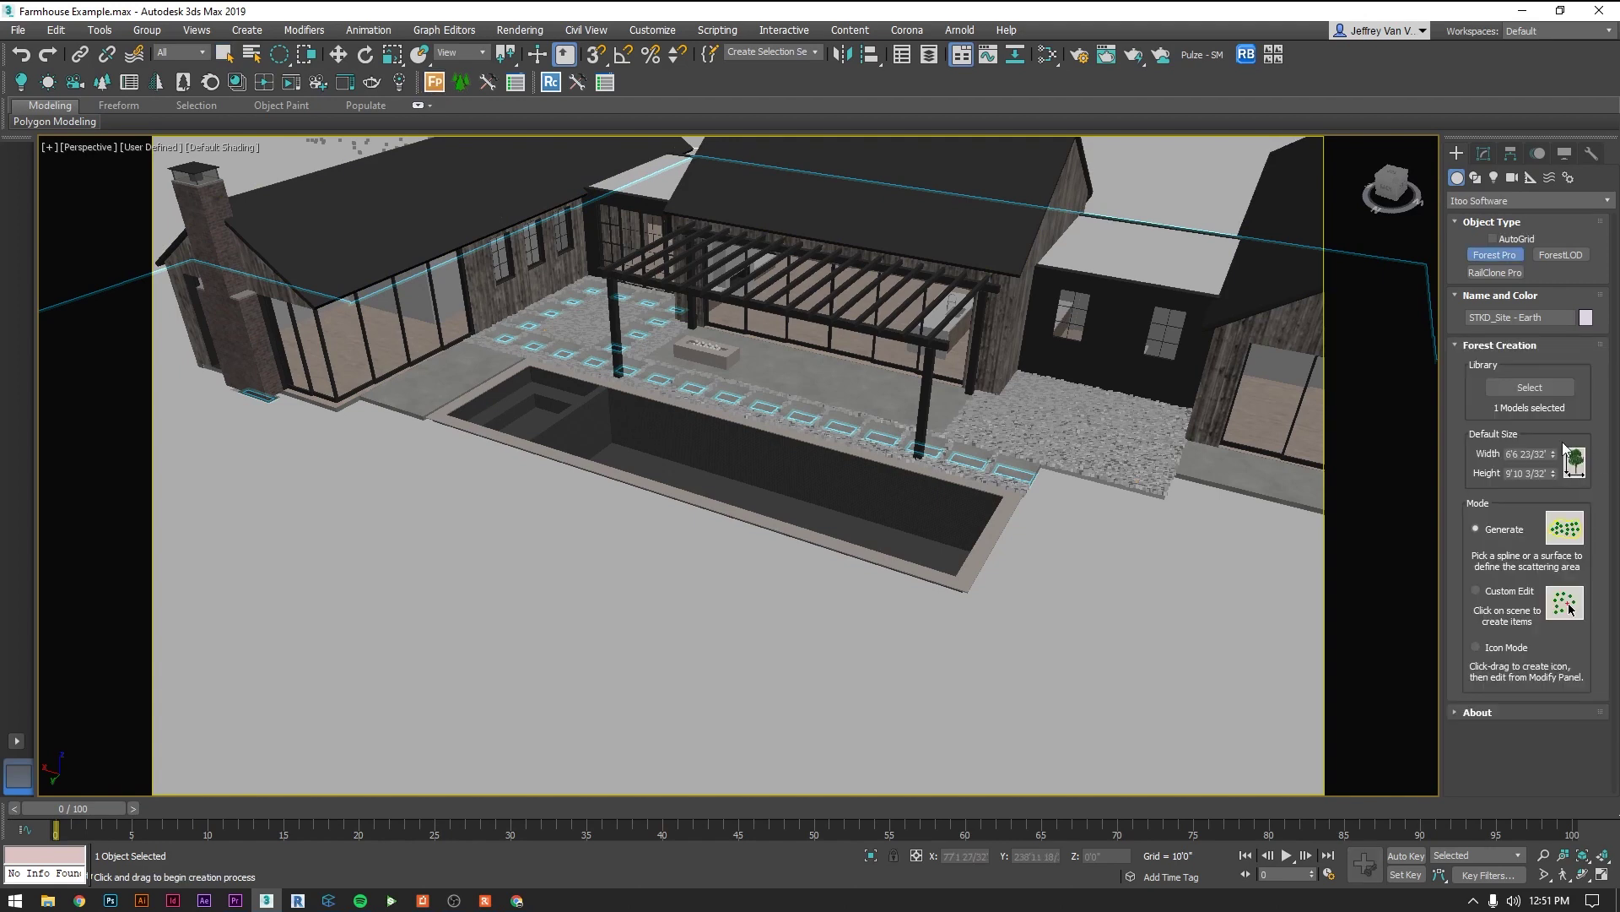
pyautogui.click(1549, 315)
pyautogui.write('Grass')
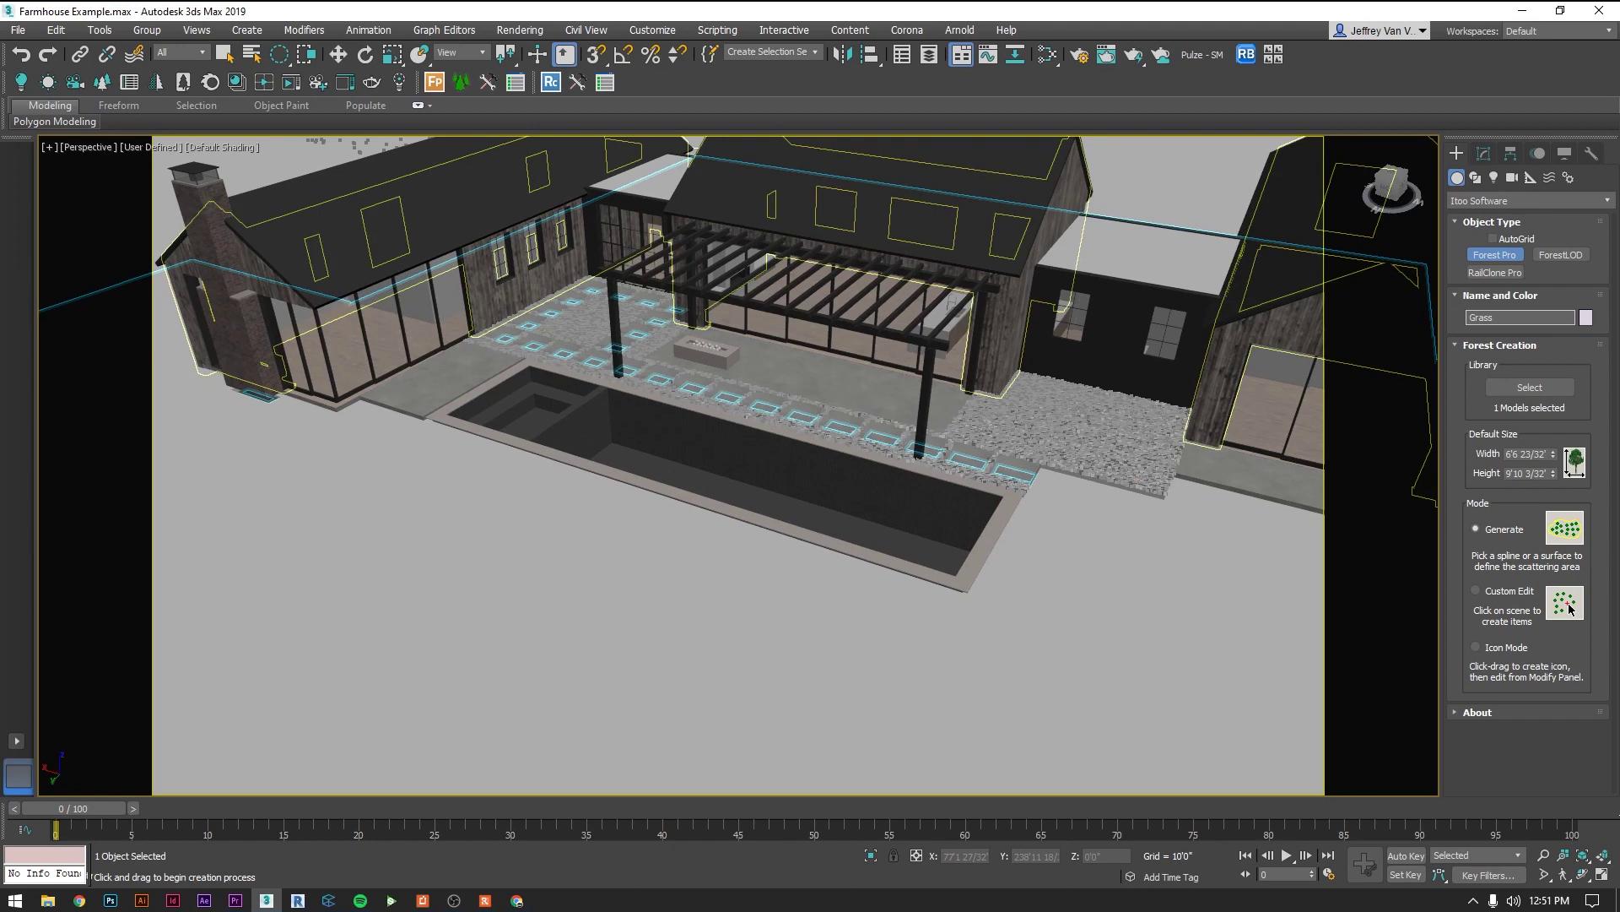
pyautogui.click(1529, 386)
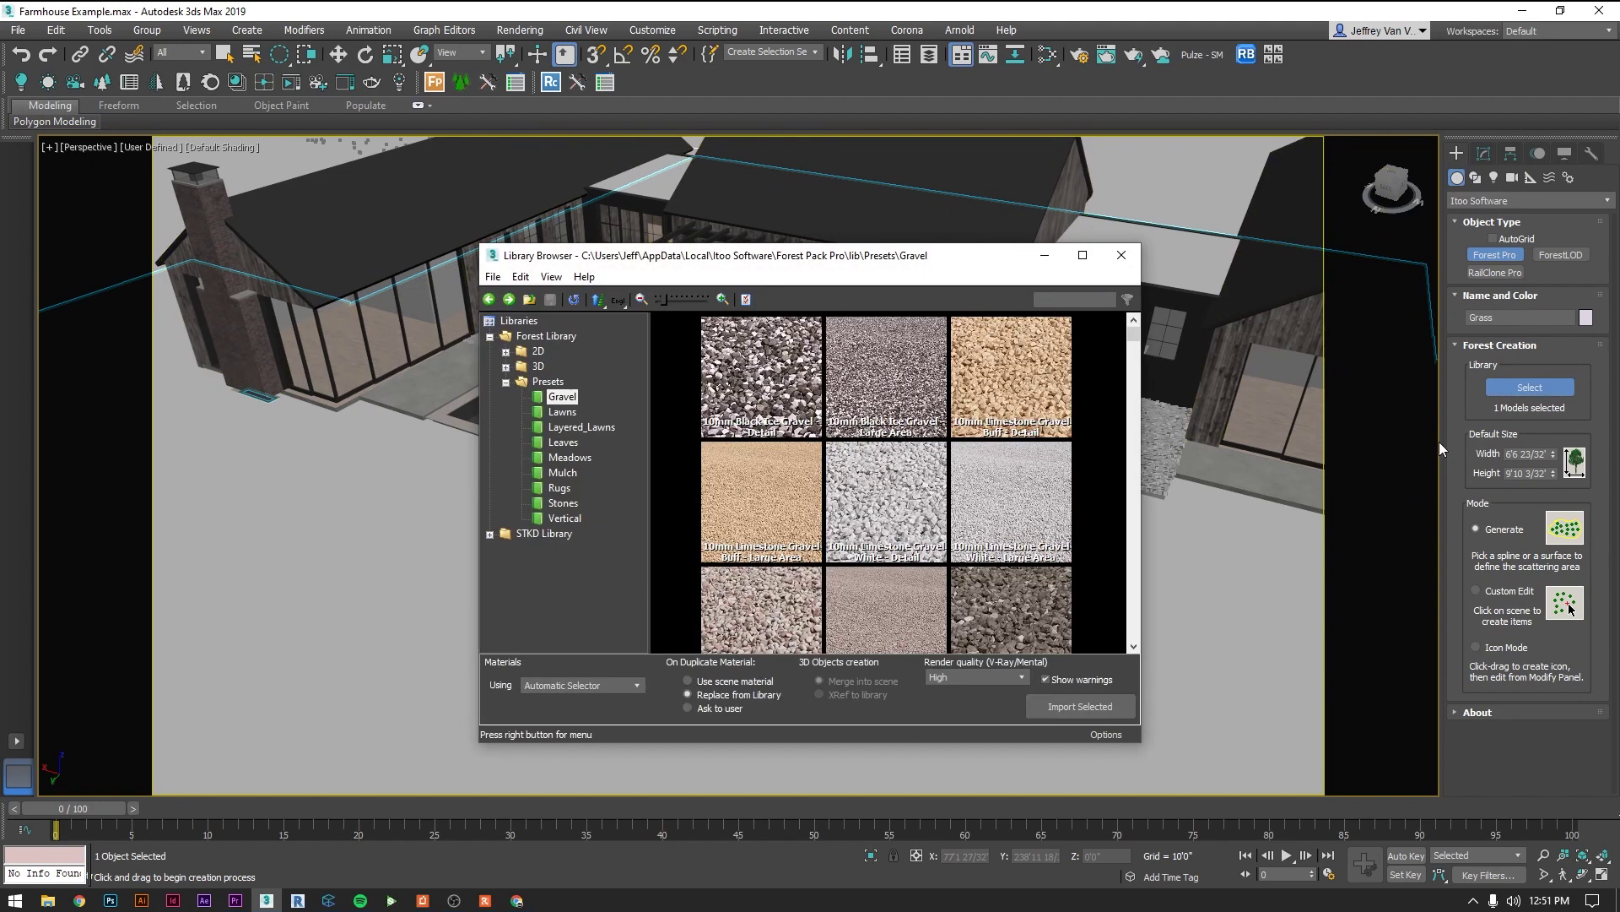
pyautogui.click(595, 427)
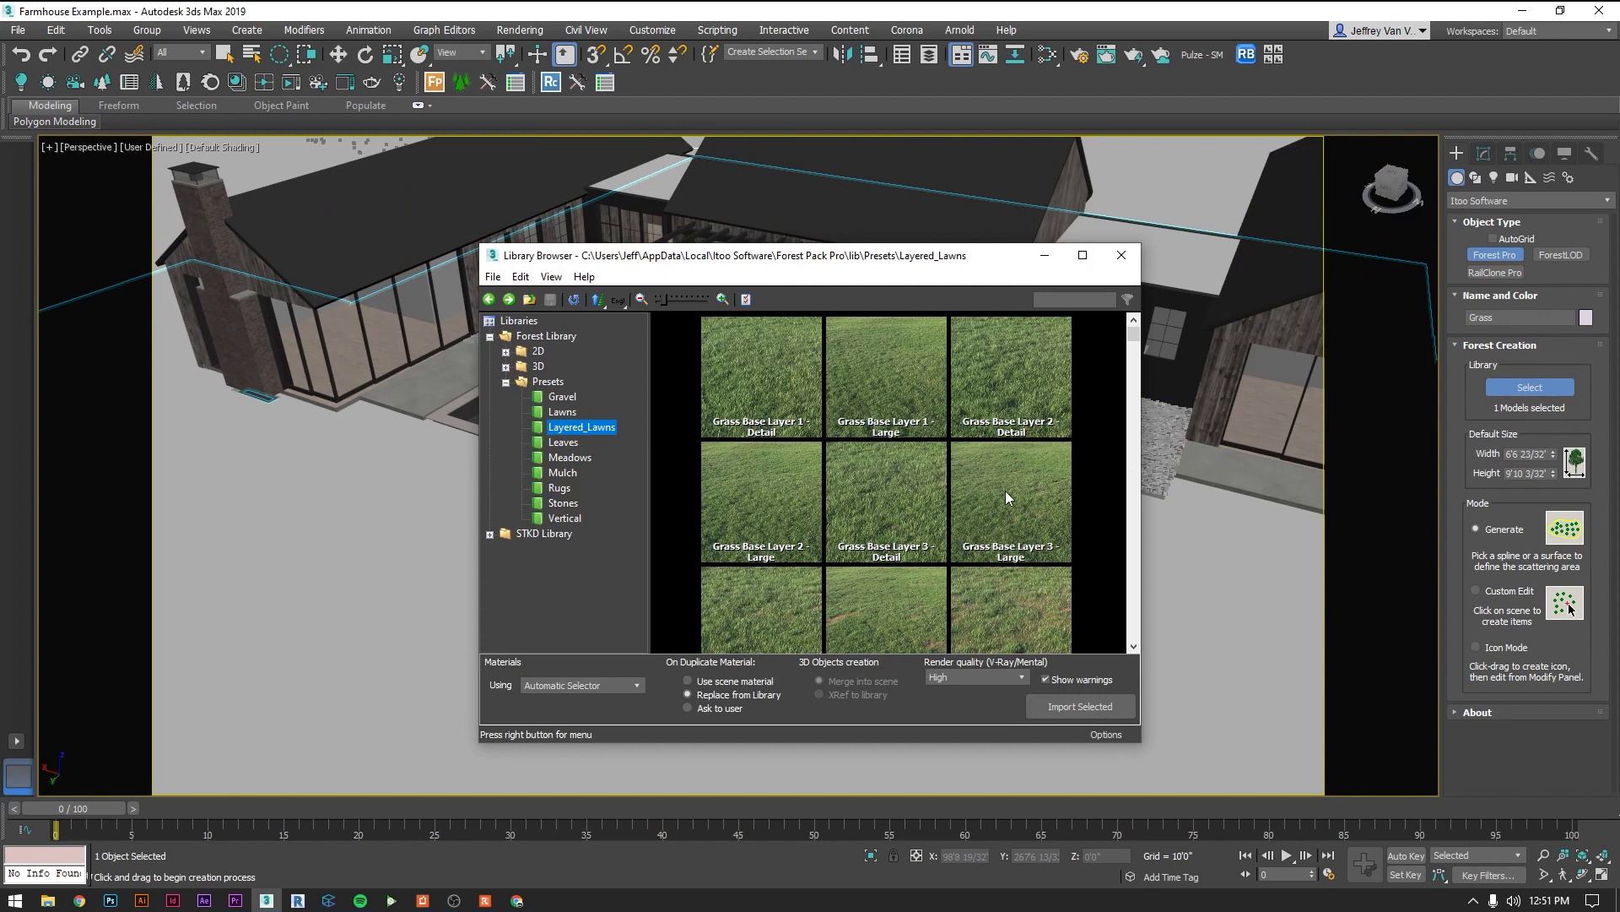
pyautogui.click(997, 595)
pyautogui.click(1082, 706)
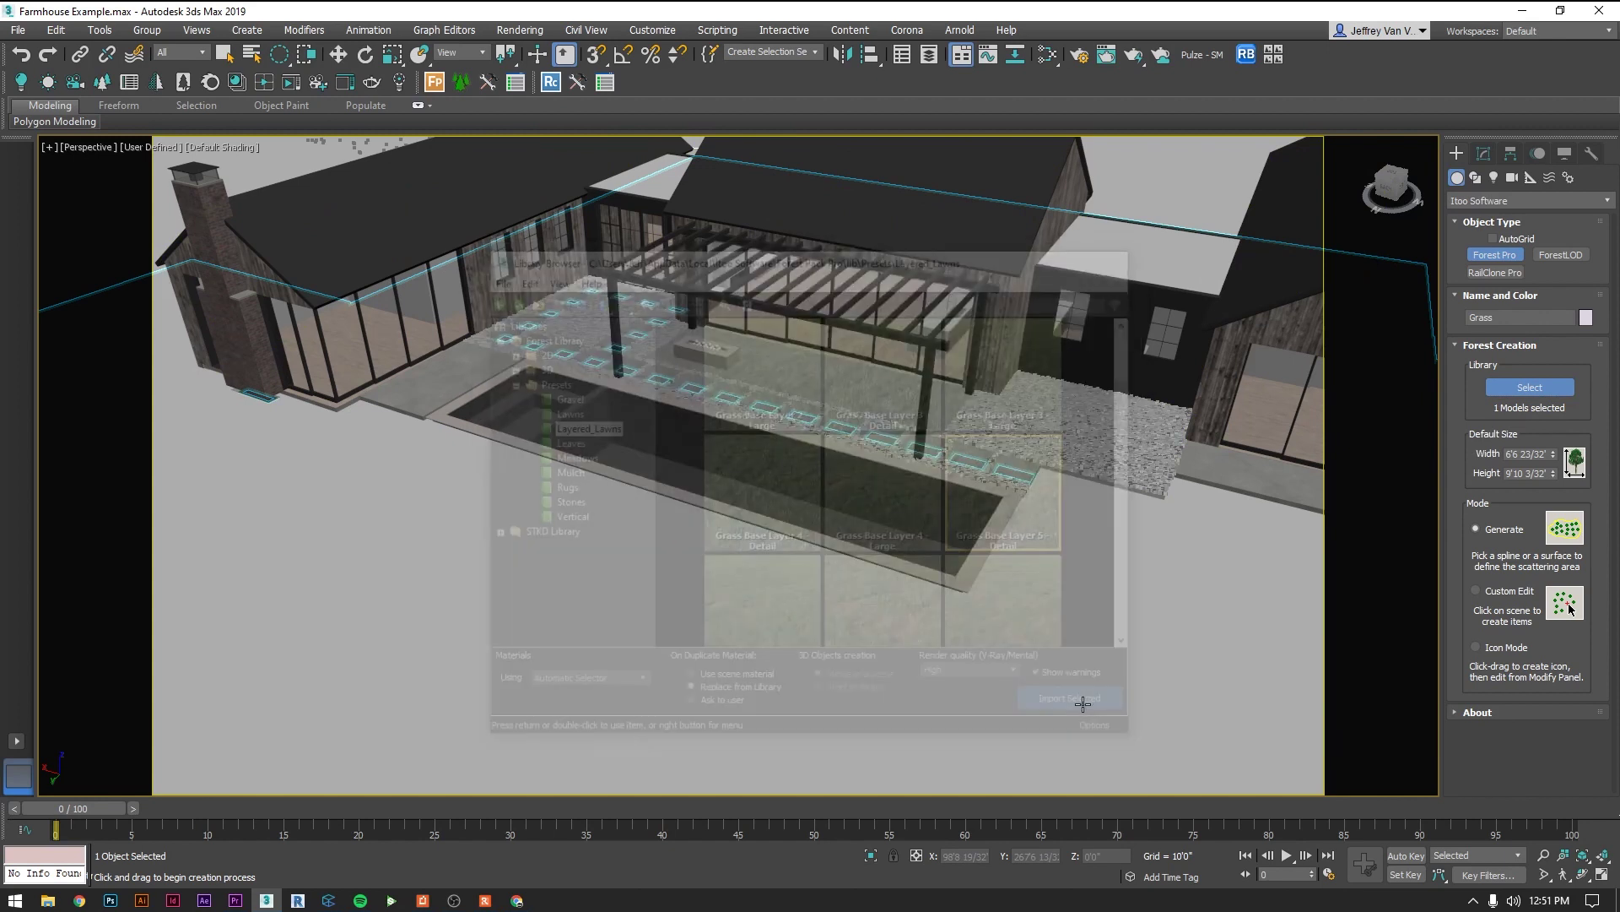
# Step: Scatter the grass onto the site ground and view it through the Still - Back Left camera
pyautogui.click(774, 551)
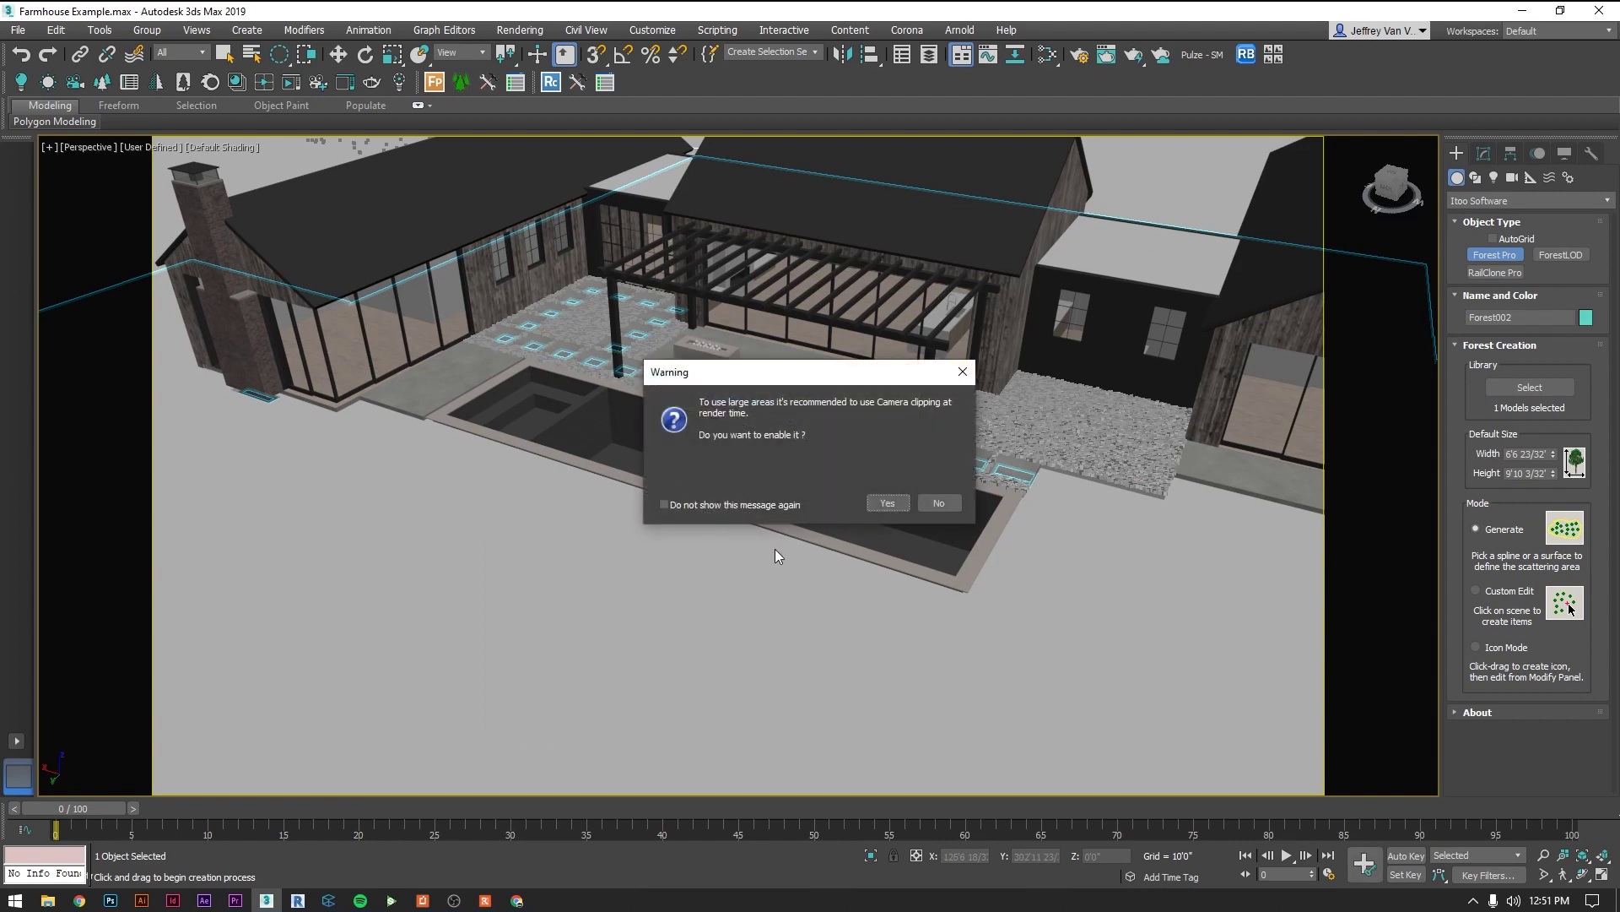
pyautogui.click(884, 503)
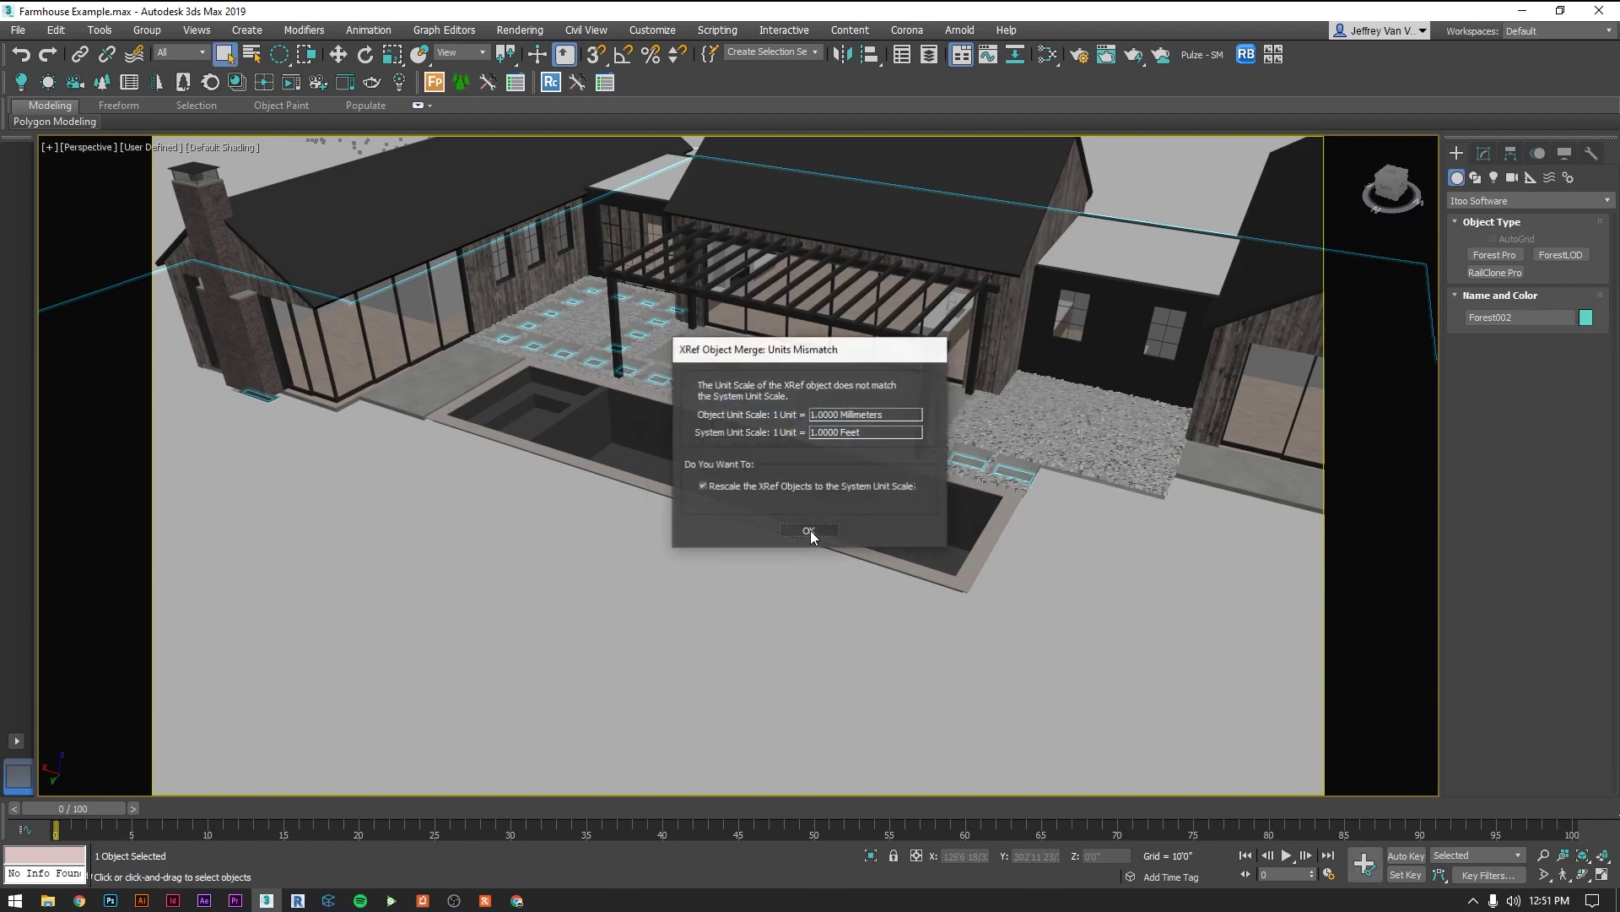
pyautogui.click(810, 530)
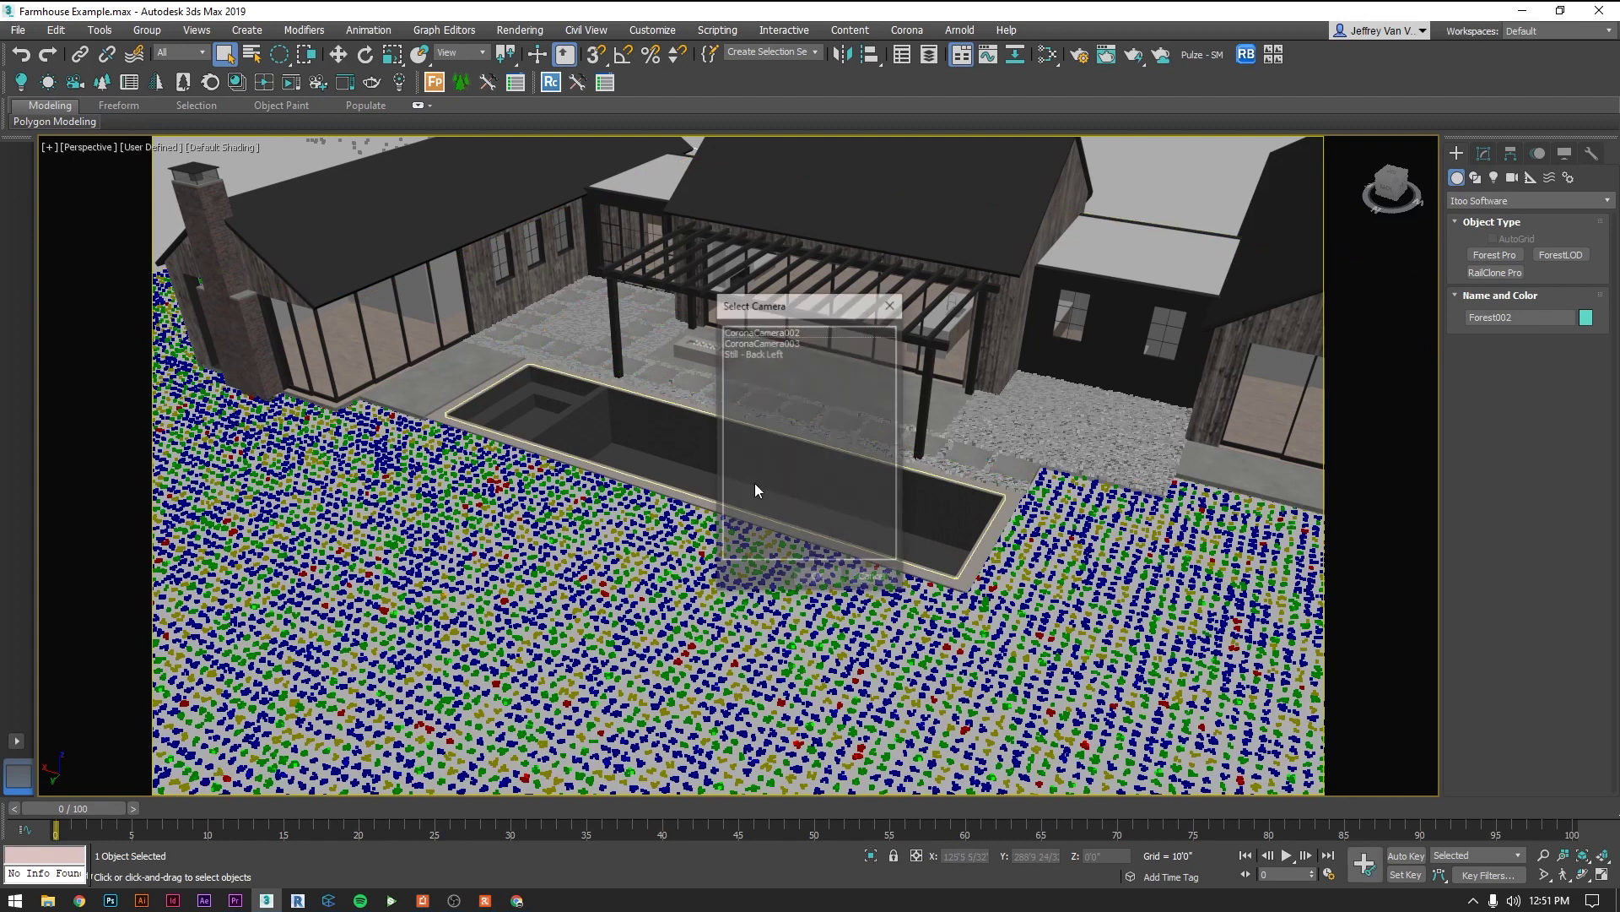
pyautogui.click(791, 351)
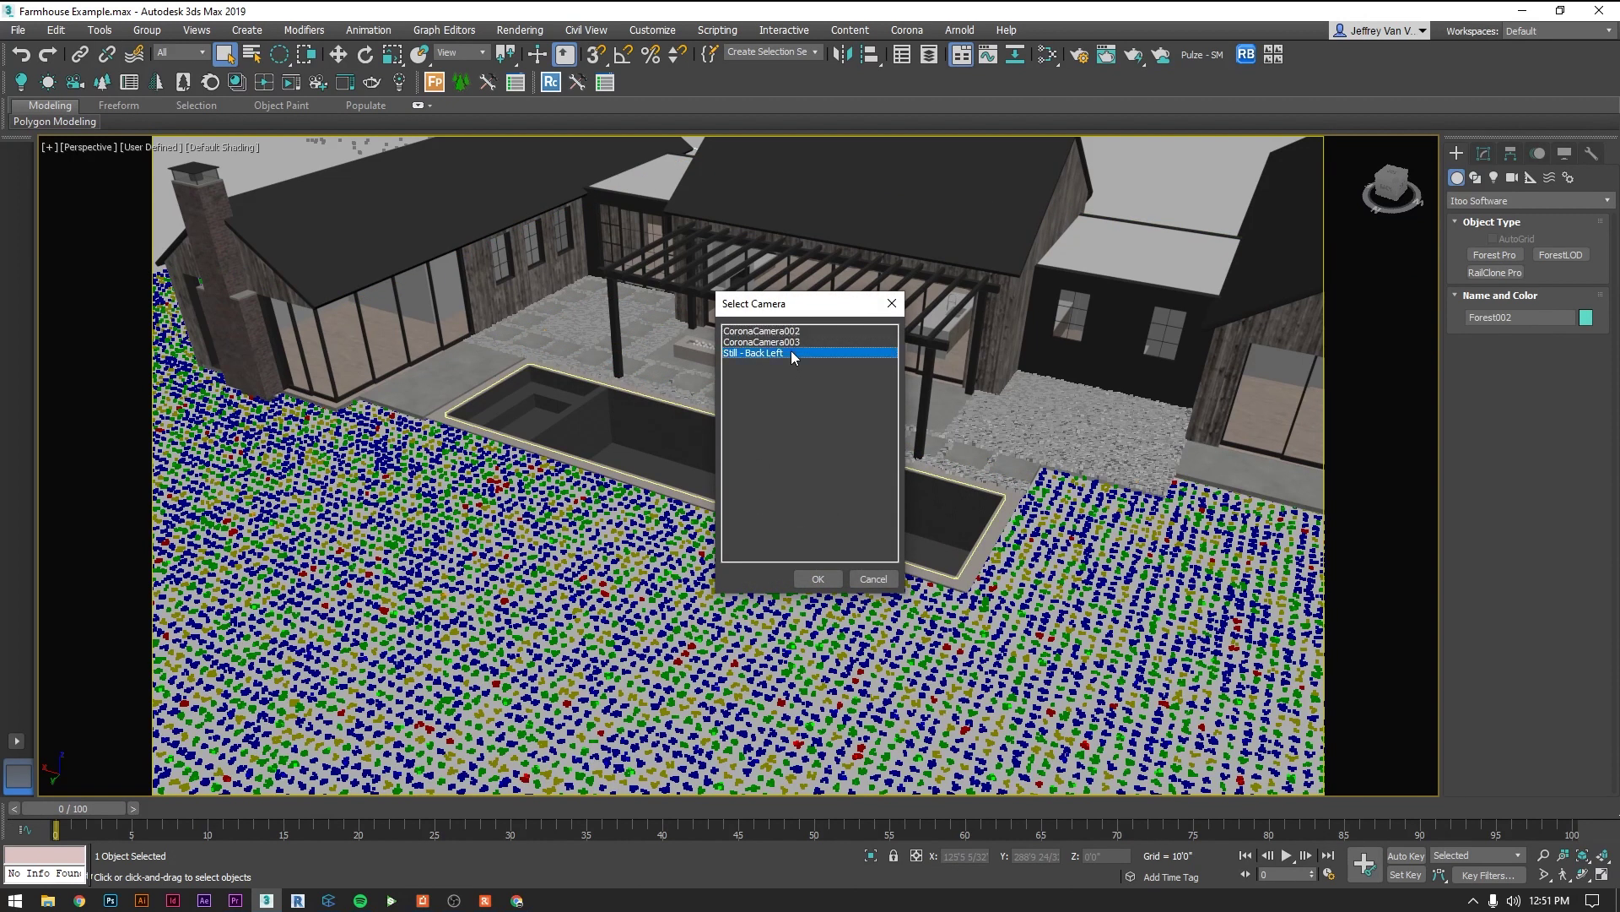
pyautogui.click(818, 578)
# Step: Clear the selection and start a Corona render of the Still - Back Left view with Shift+Q
pyautogui.click(919, 285)
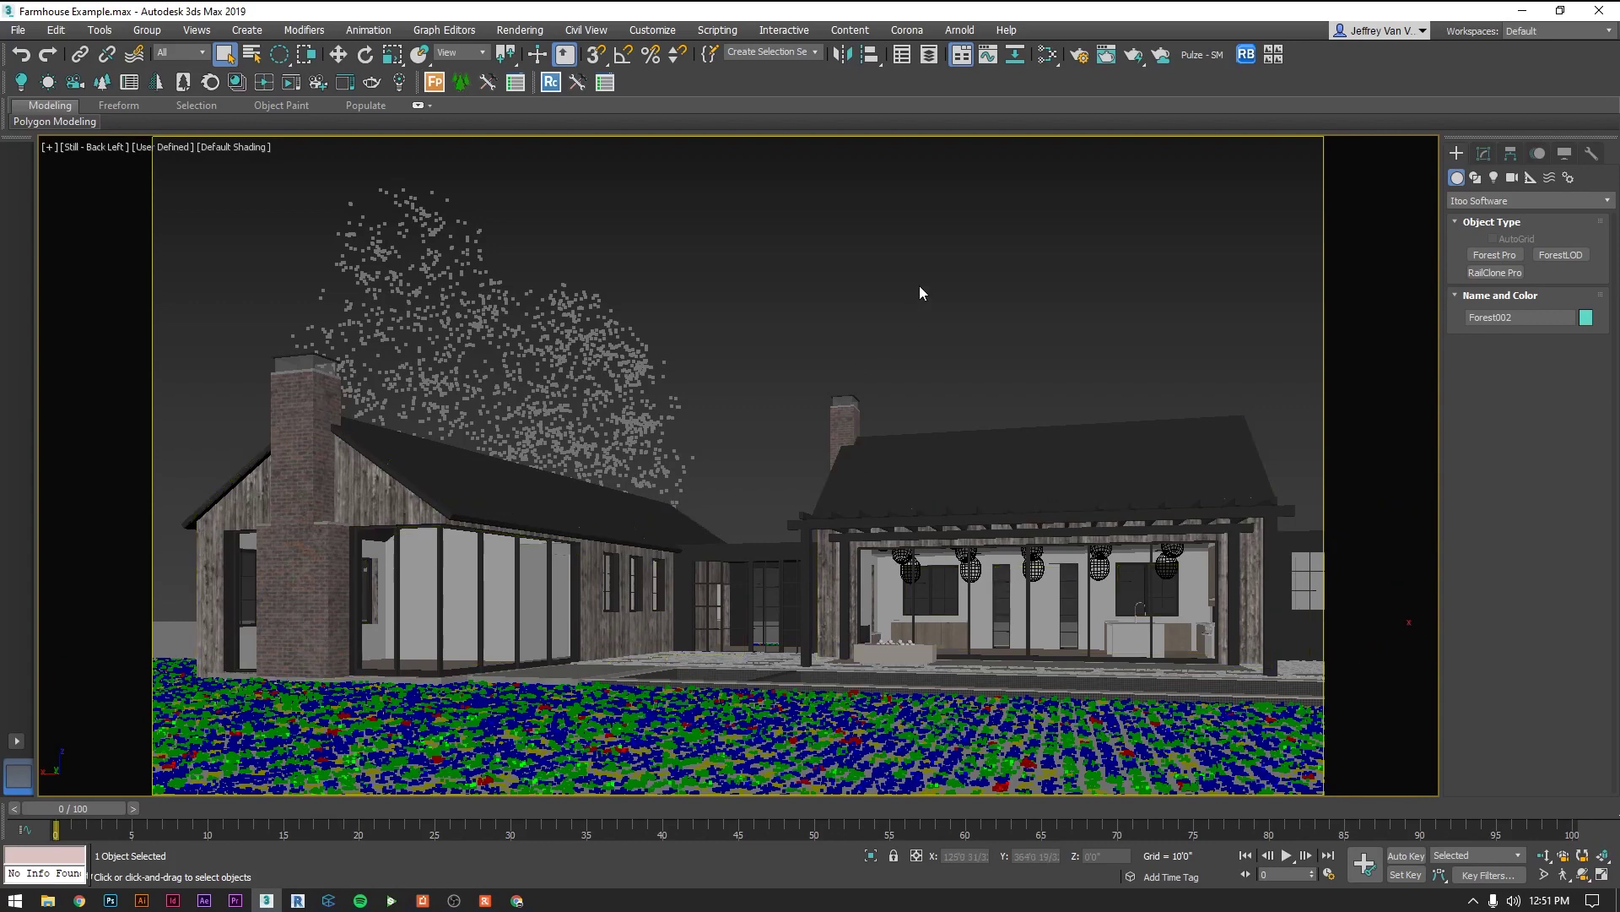
pyautogui.hotkey('shift', 'q')
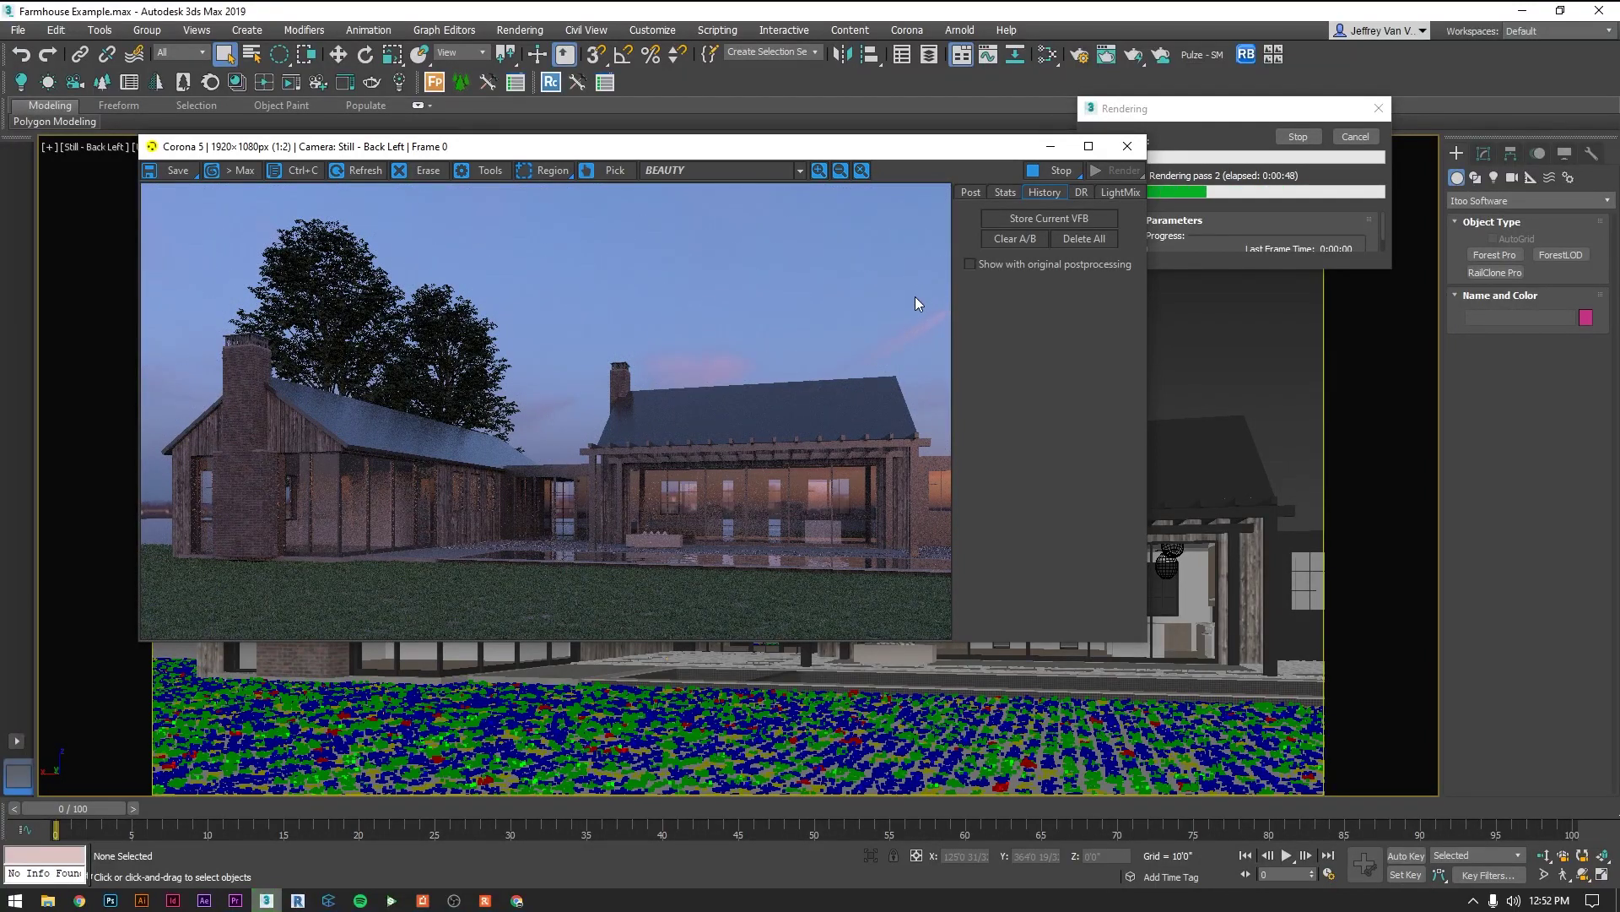
pyautogui.scroll(2, 354, 583)
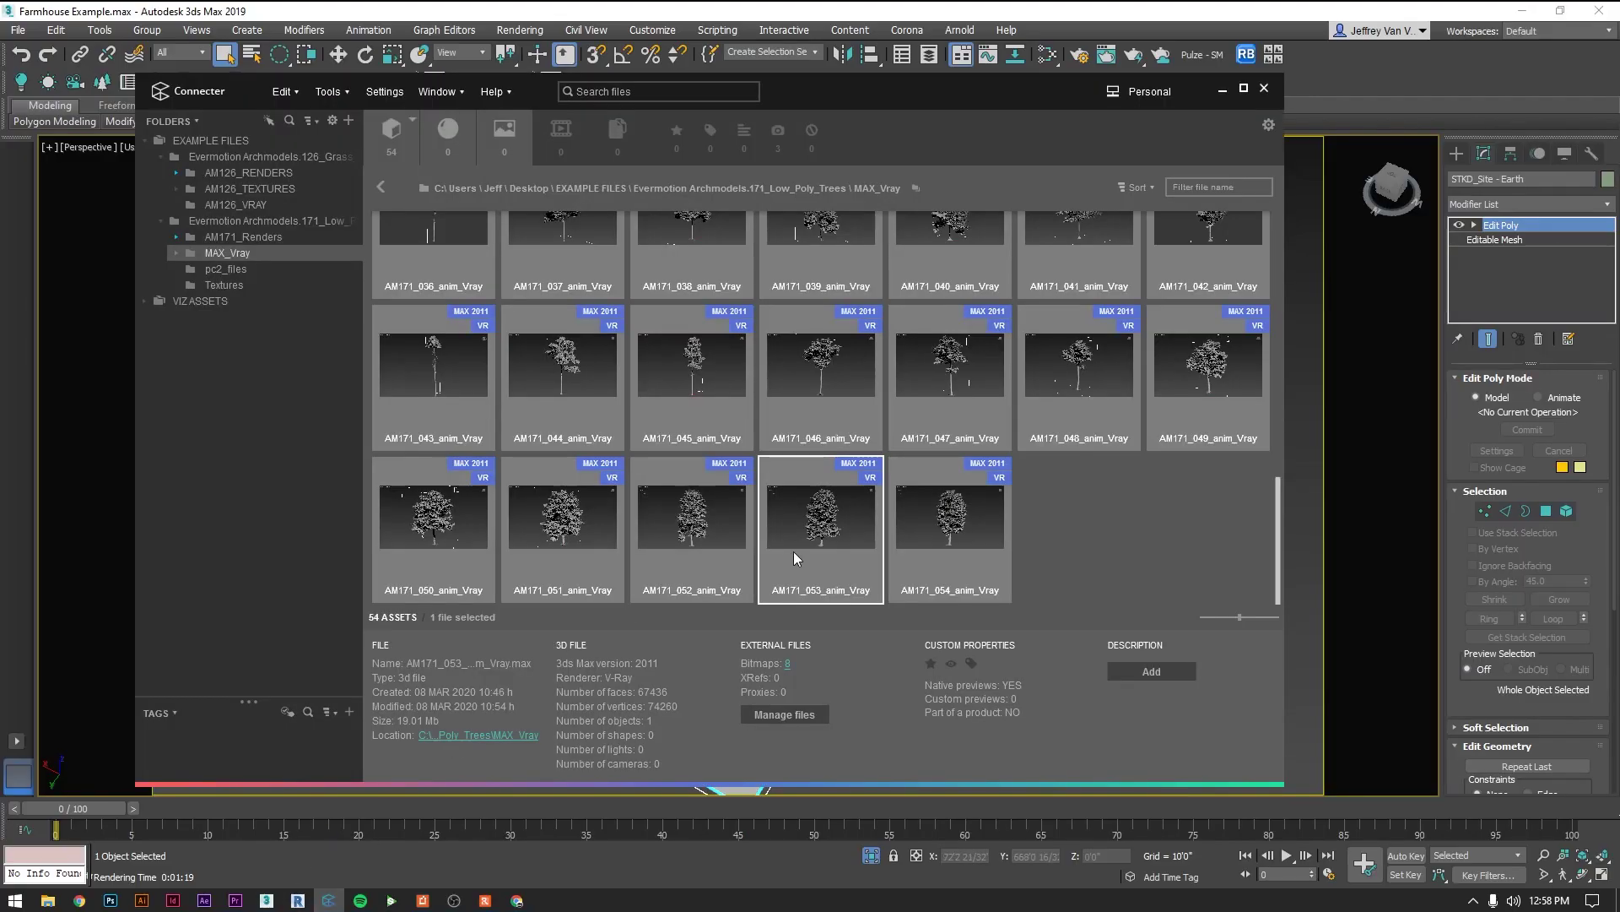
# Step: Drag a tree asset from Connecter into the viewport and merge it as Corona proxies
pyautogui.scroll(5, 793, 550)
pyautogui.moveTo(734, 447); pyautogui.dragTo(1298, 626)
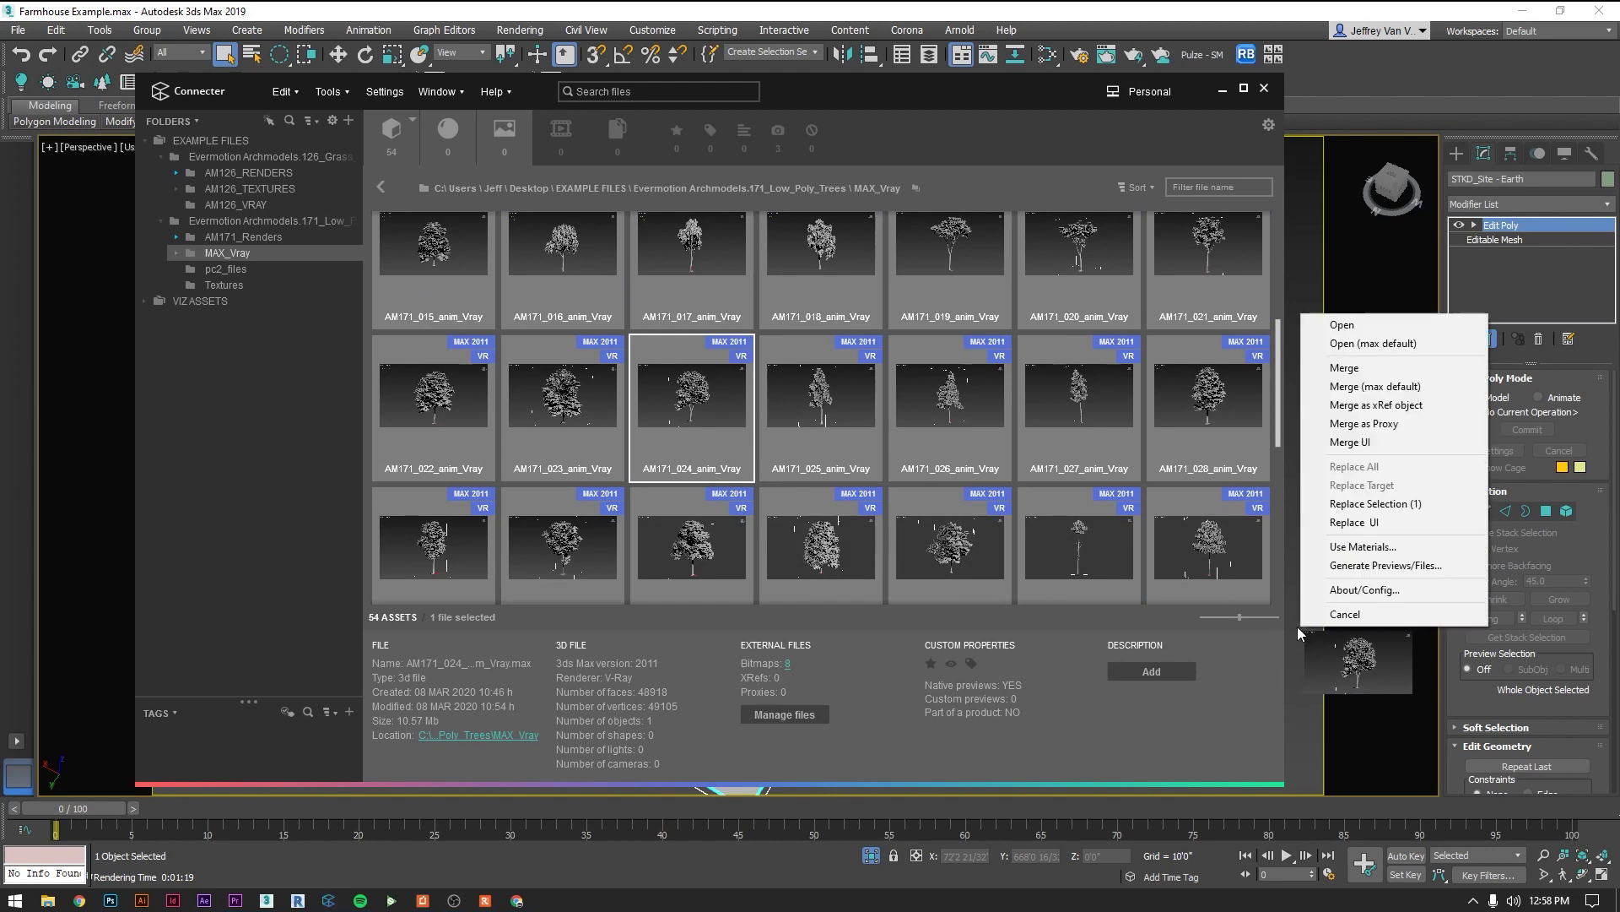
pyautogui.click(1346, 445)
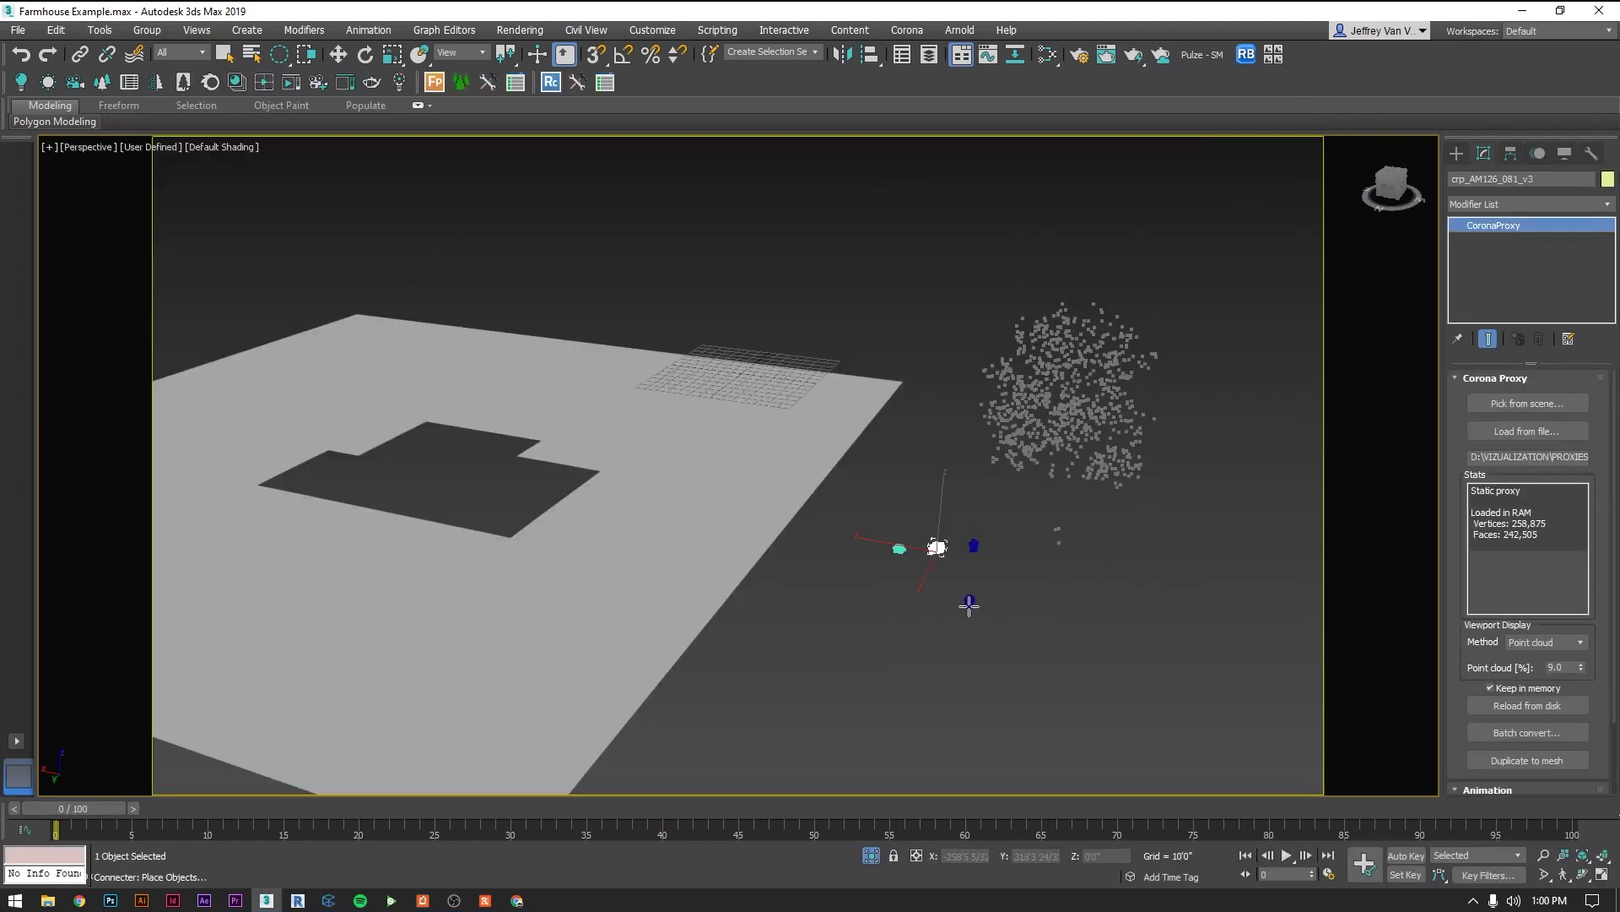
pyautogui.rightClick(969, 606)
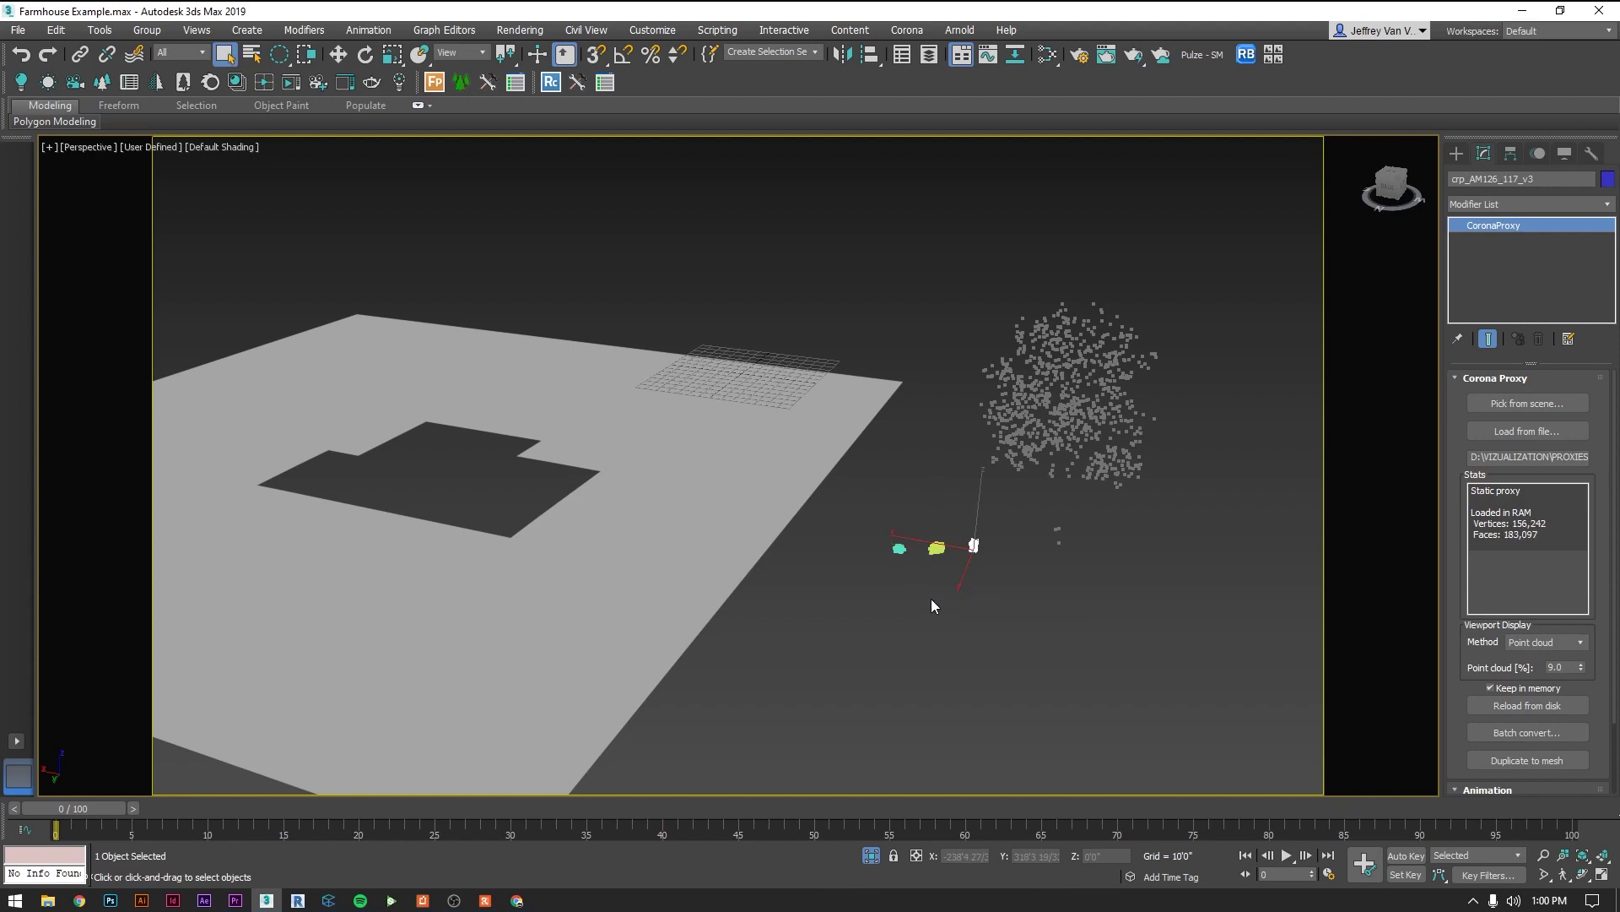
pyautogui.click(932, 600)
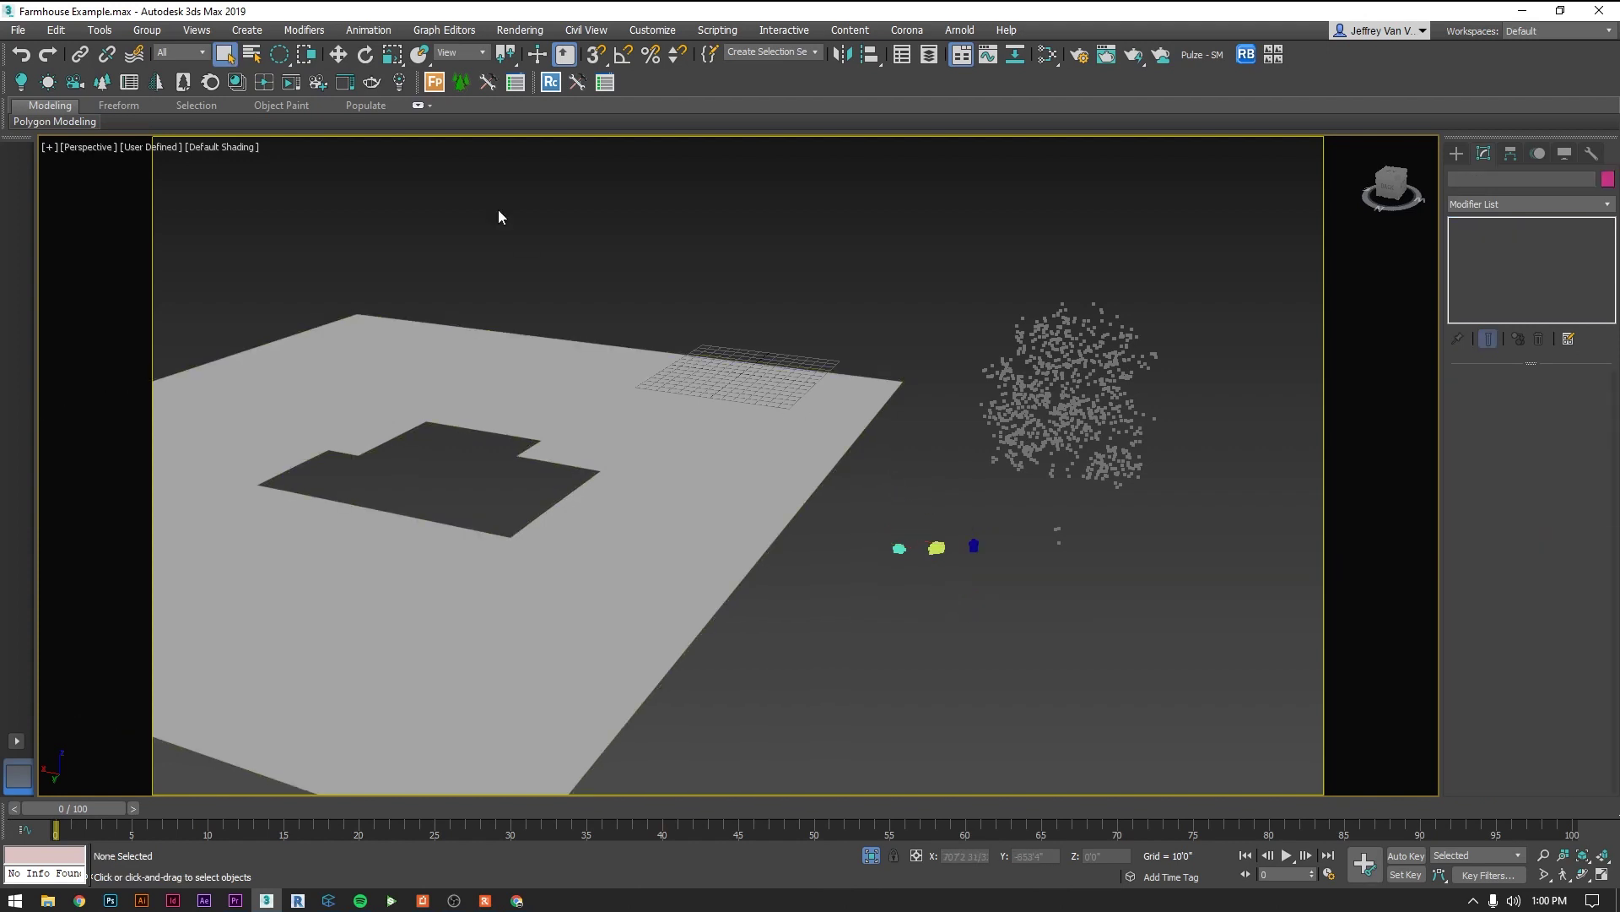
# Step: Place a Forest Pro object with Custom Edit, accept both unit rescales, and open Forest001 in Modify
pyautogui.click(436, 84)
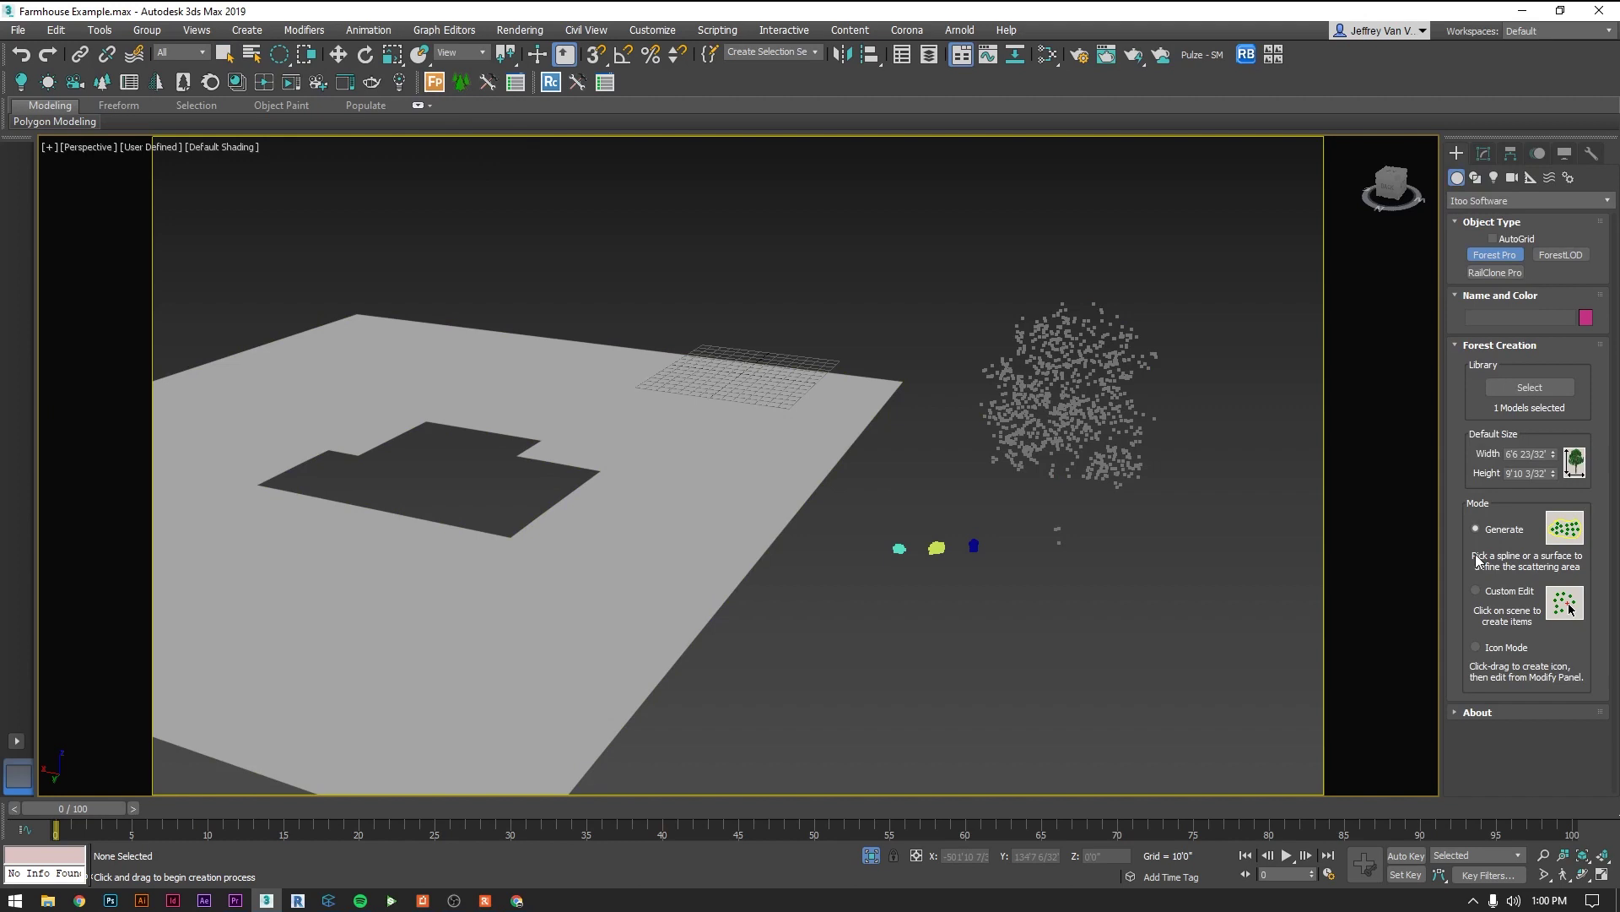
pyautogui.click(1506, 596)
pyautogui.click(1001, 614)
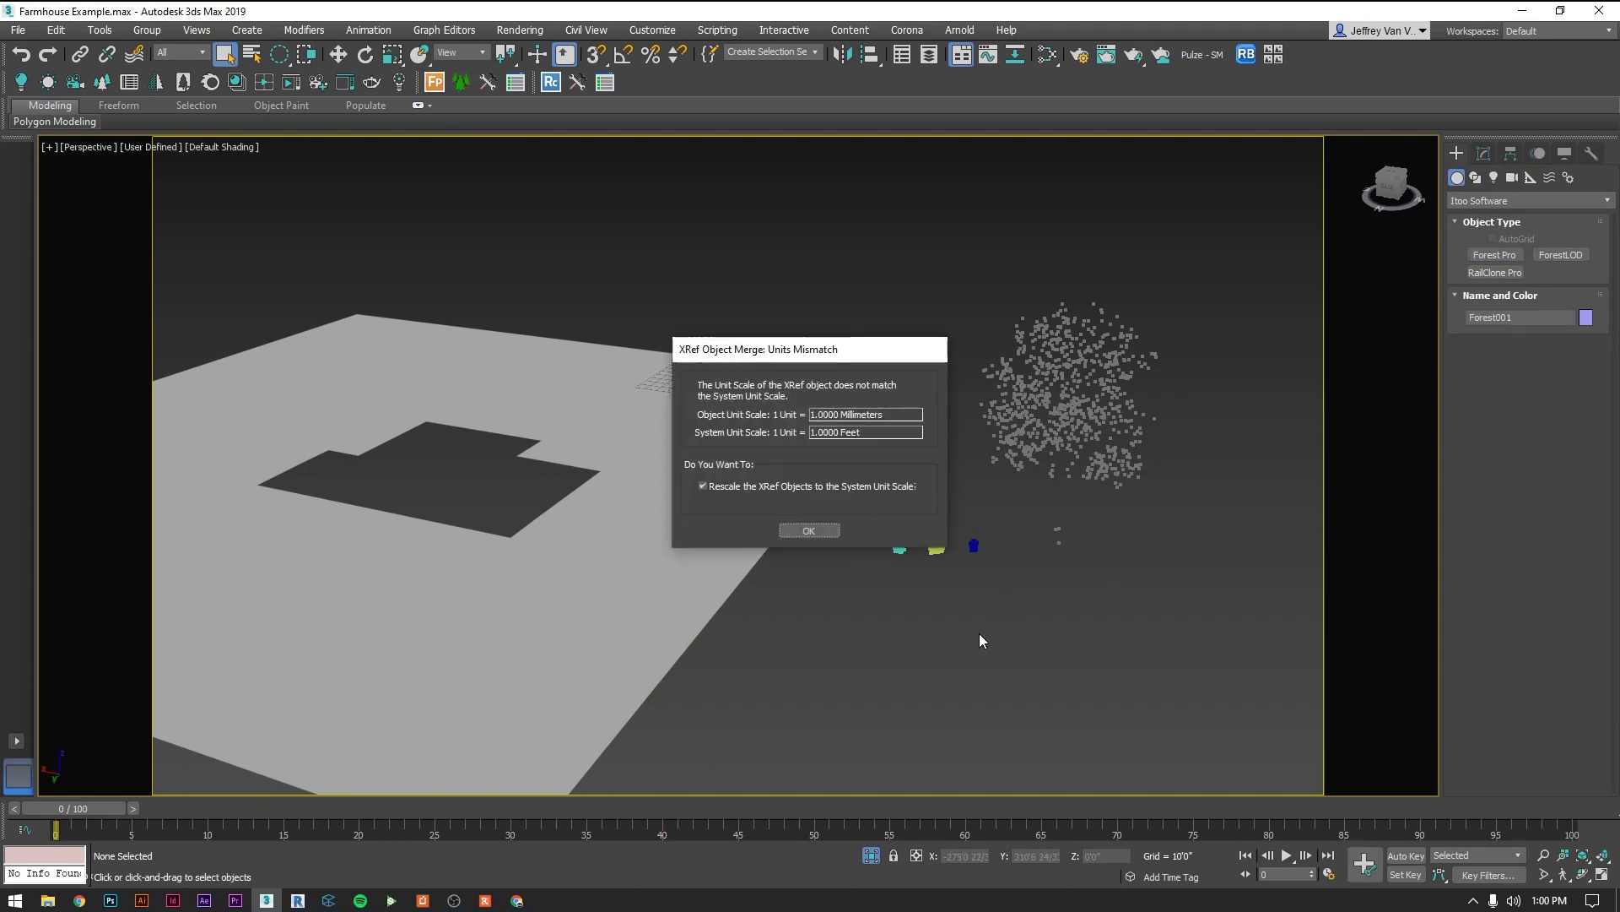
pyautogui.click(819, 534)
pyautogui.click(806, 530)
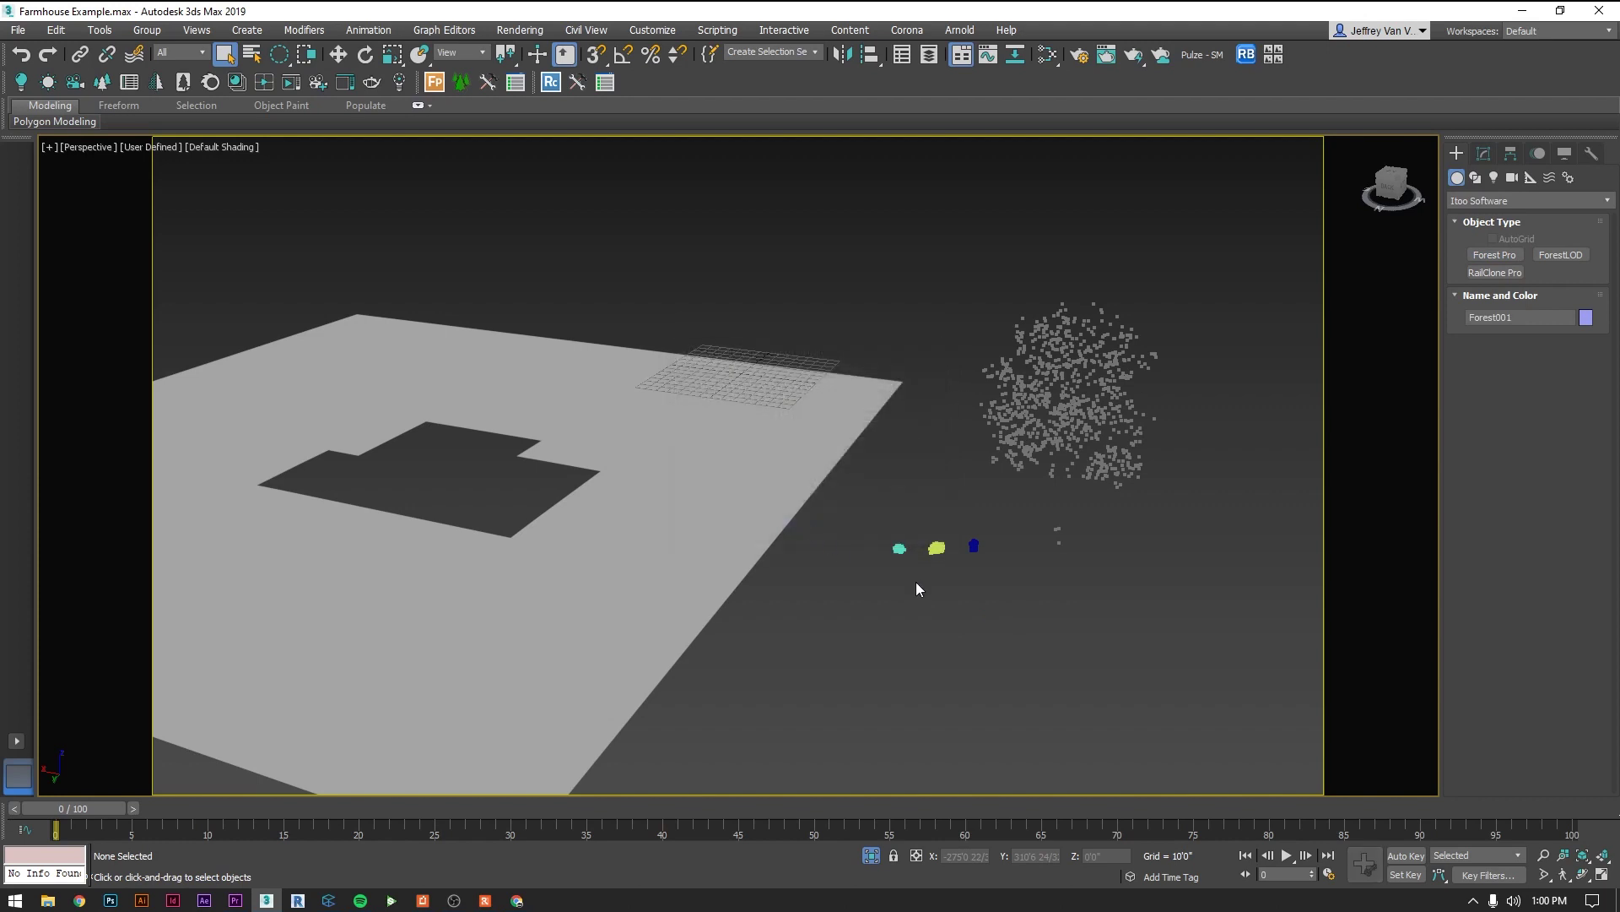
pyautogui.scroll(6, 1036, 620)
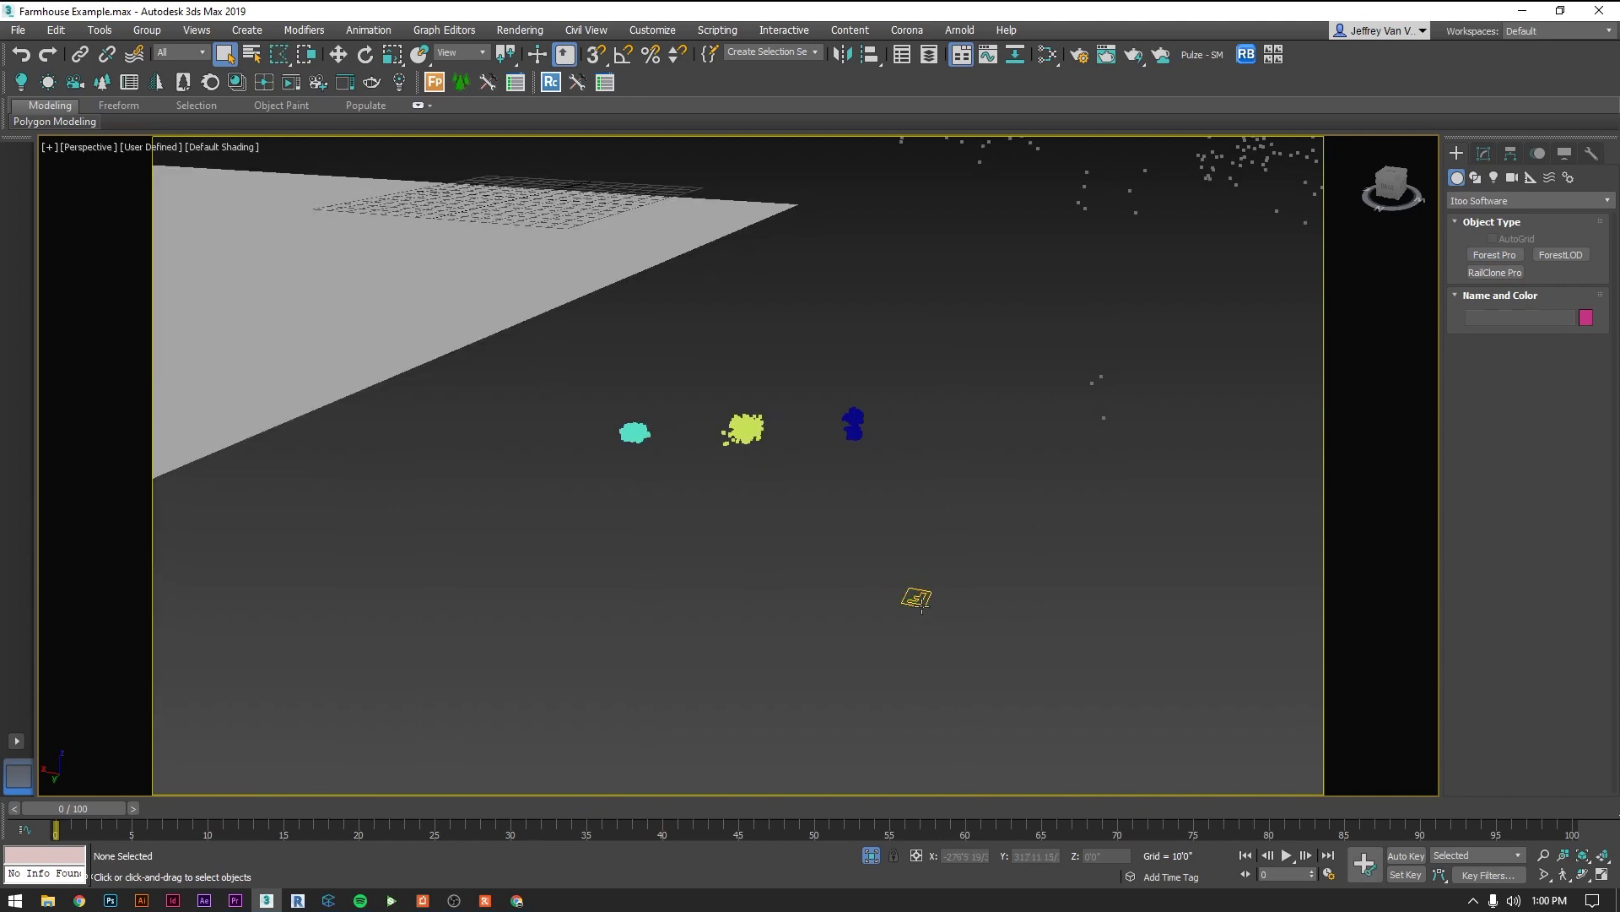
pyautogui.click(921, 606)
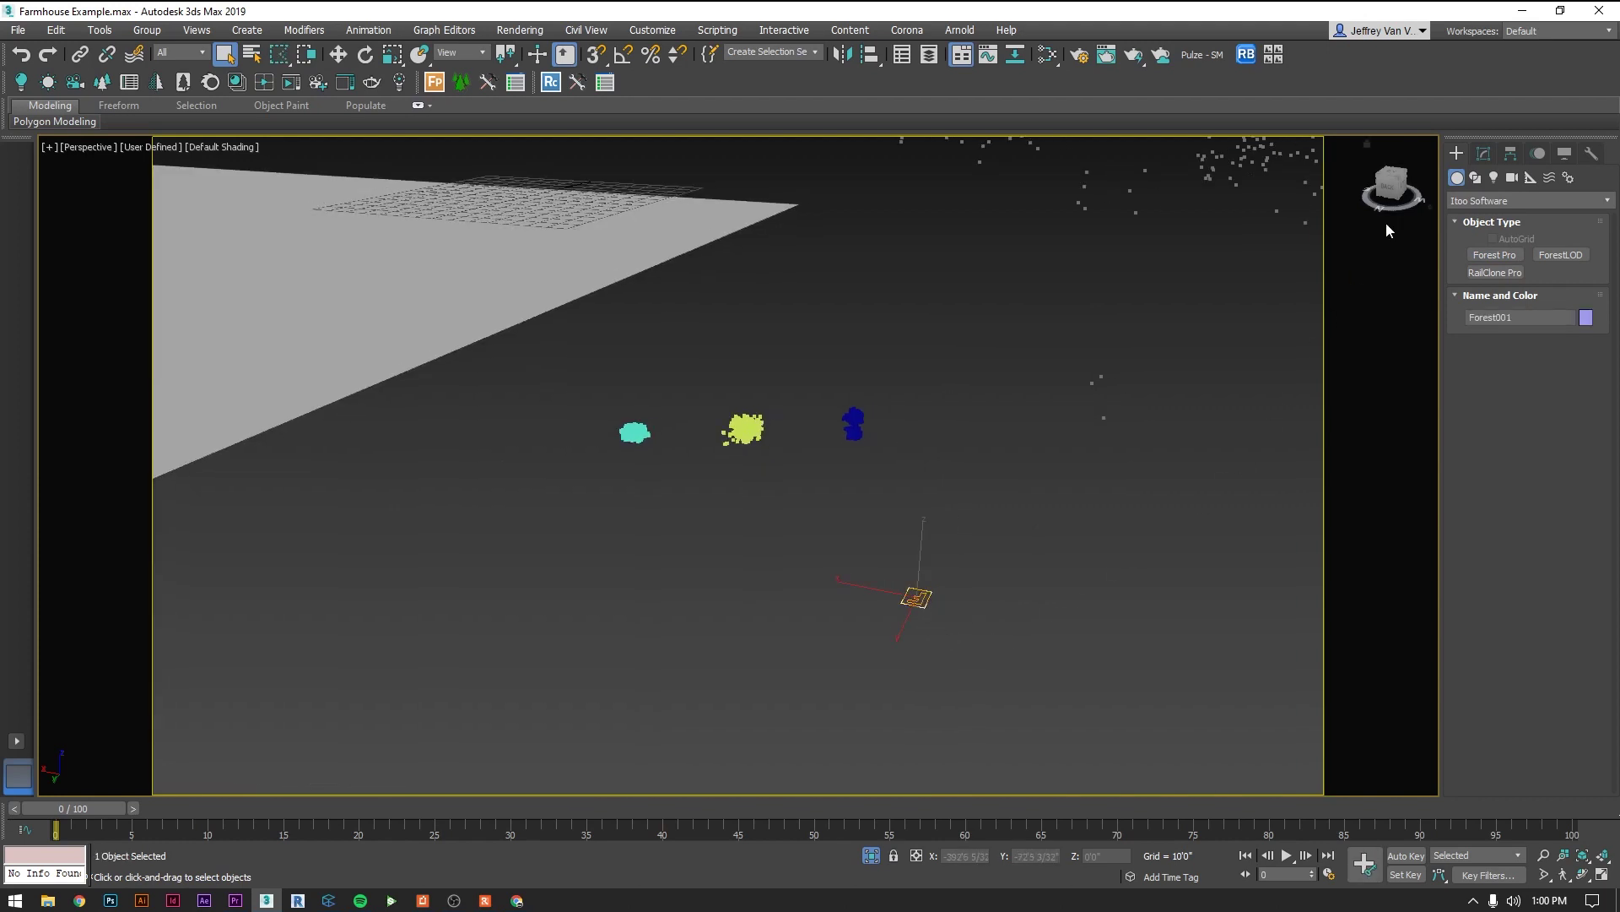
pyautogui.click(1484, 154)
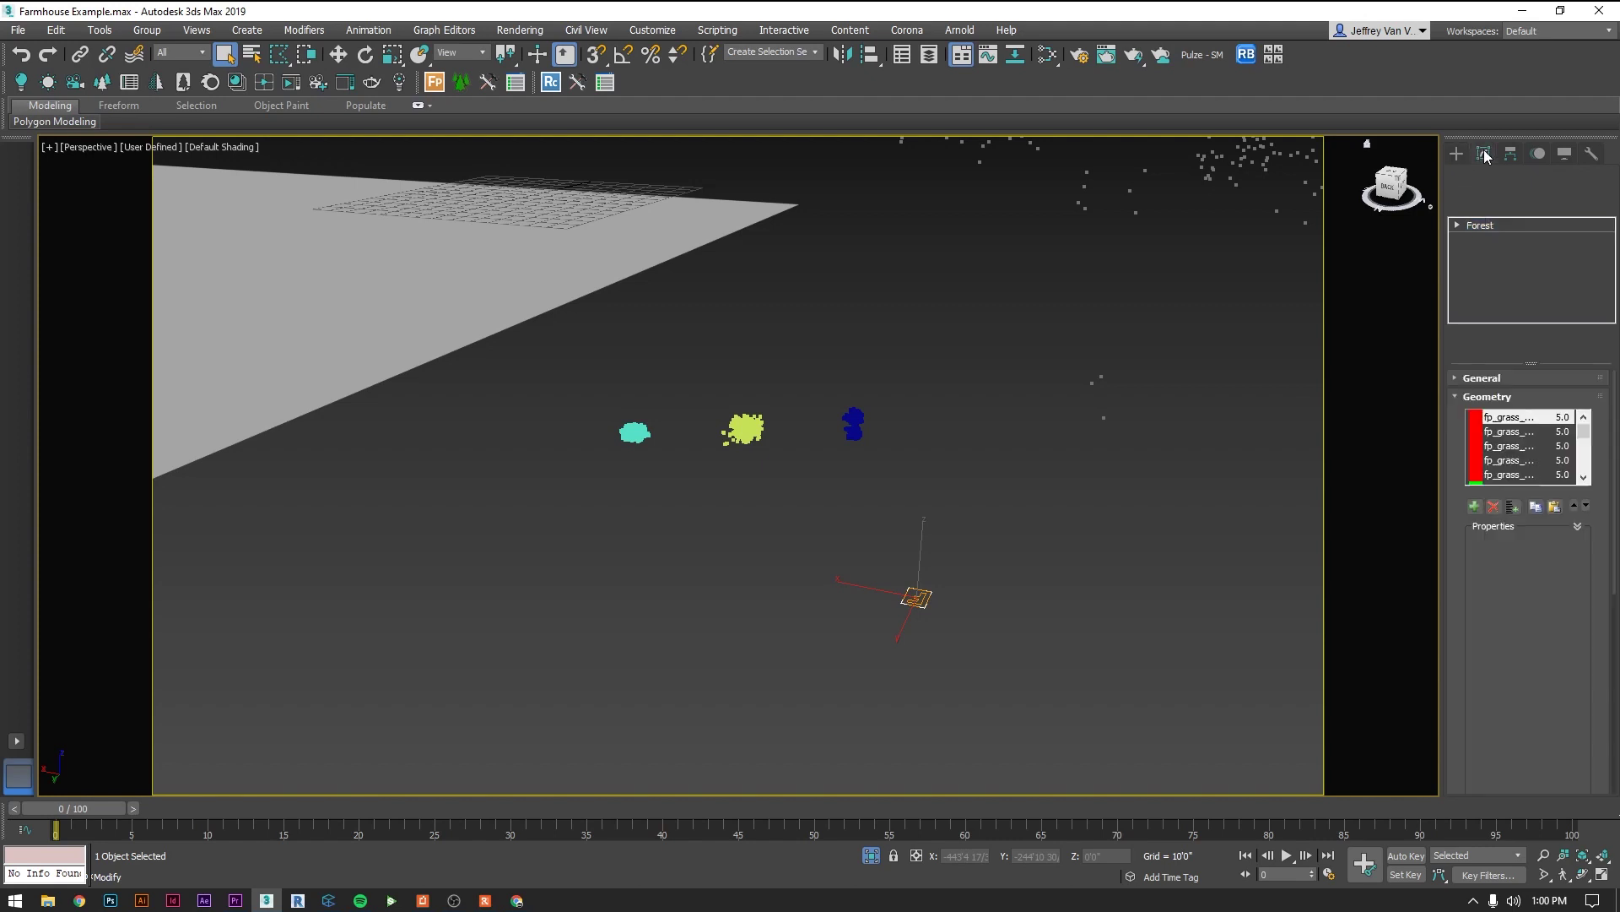
# Step: Delete the fp_grass items and add a Custom Object item using crp_AM126_021_v3
pyautogui.moveTo(1590, 431); pyautogui.dragTo(1590, 477)
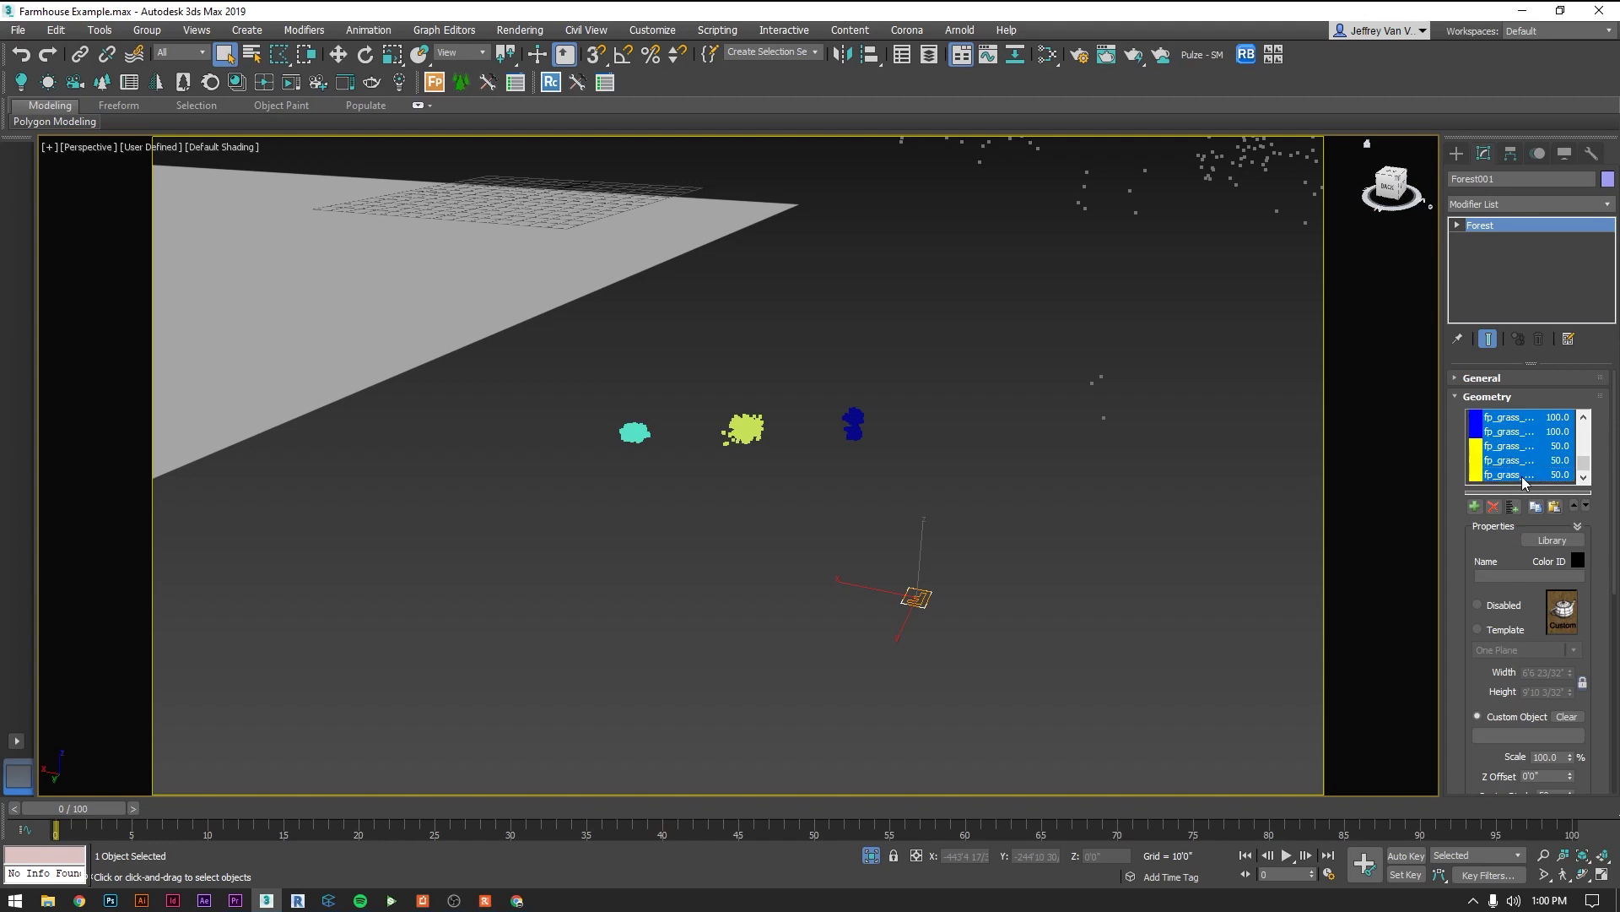
pyautogui.keyDown('shift'); pyautogui.click(1527, 475); pyautogui.keyUp('shift')
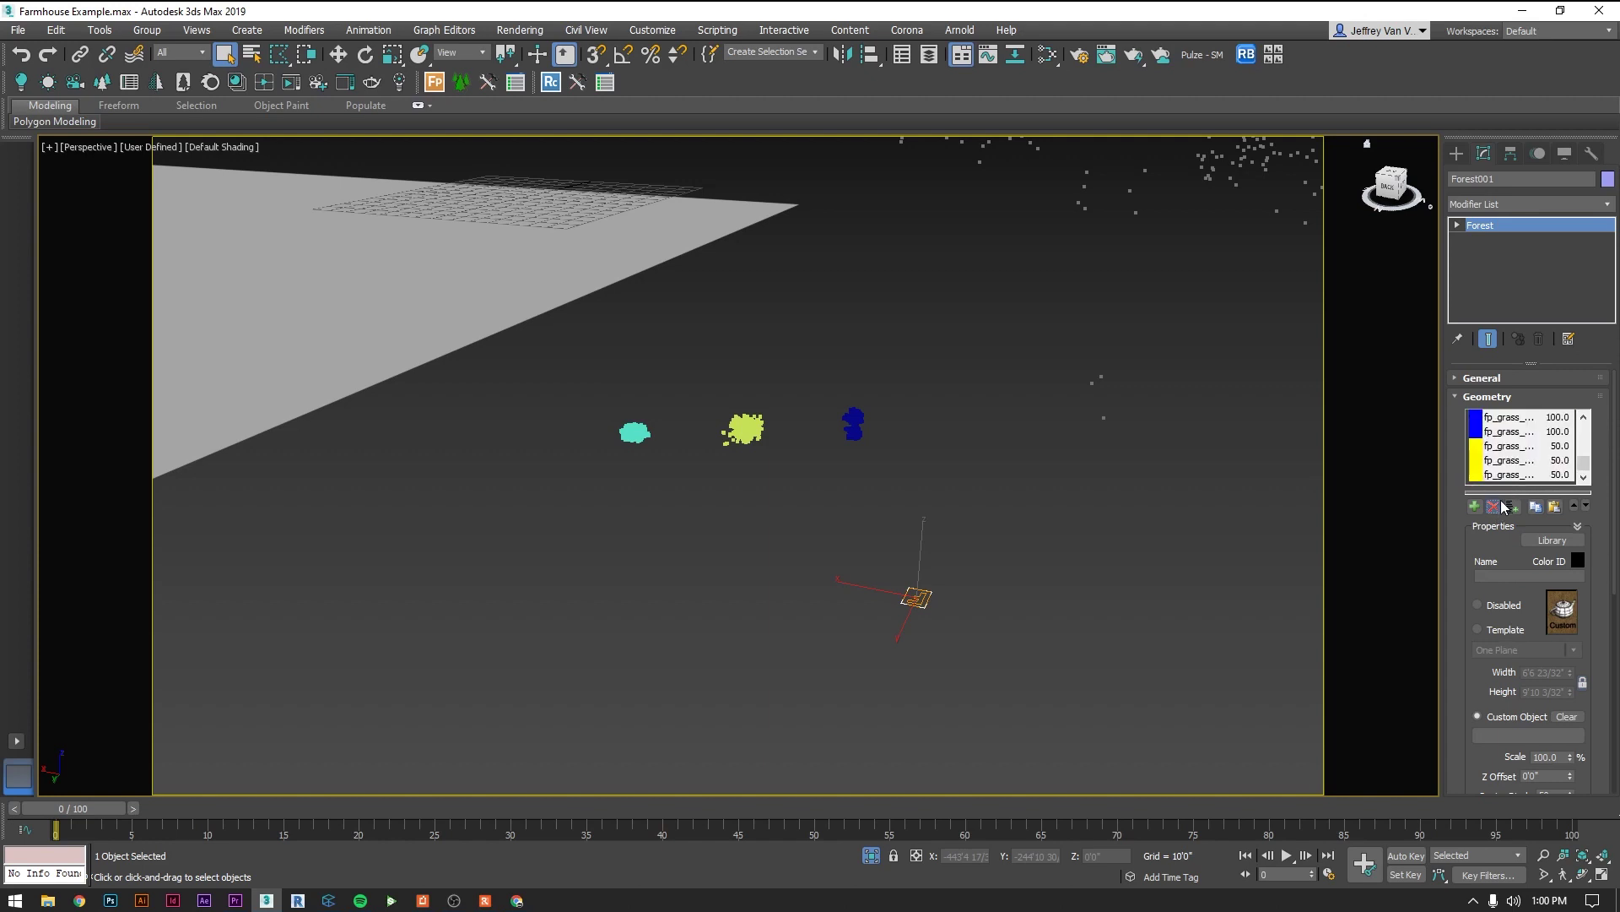
pyautogui.click(1493, 506)
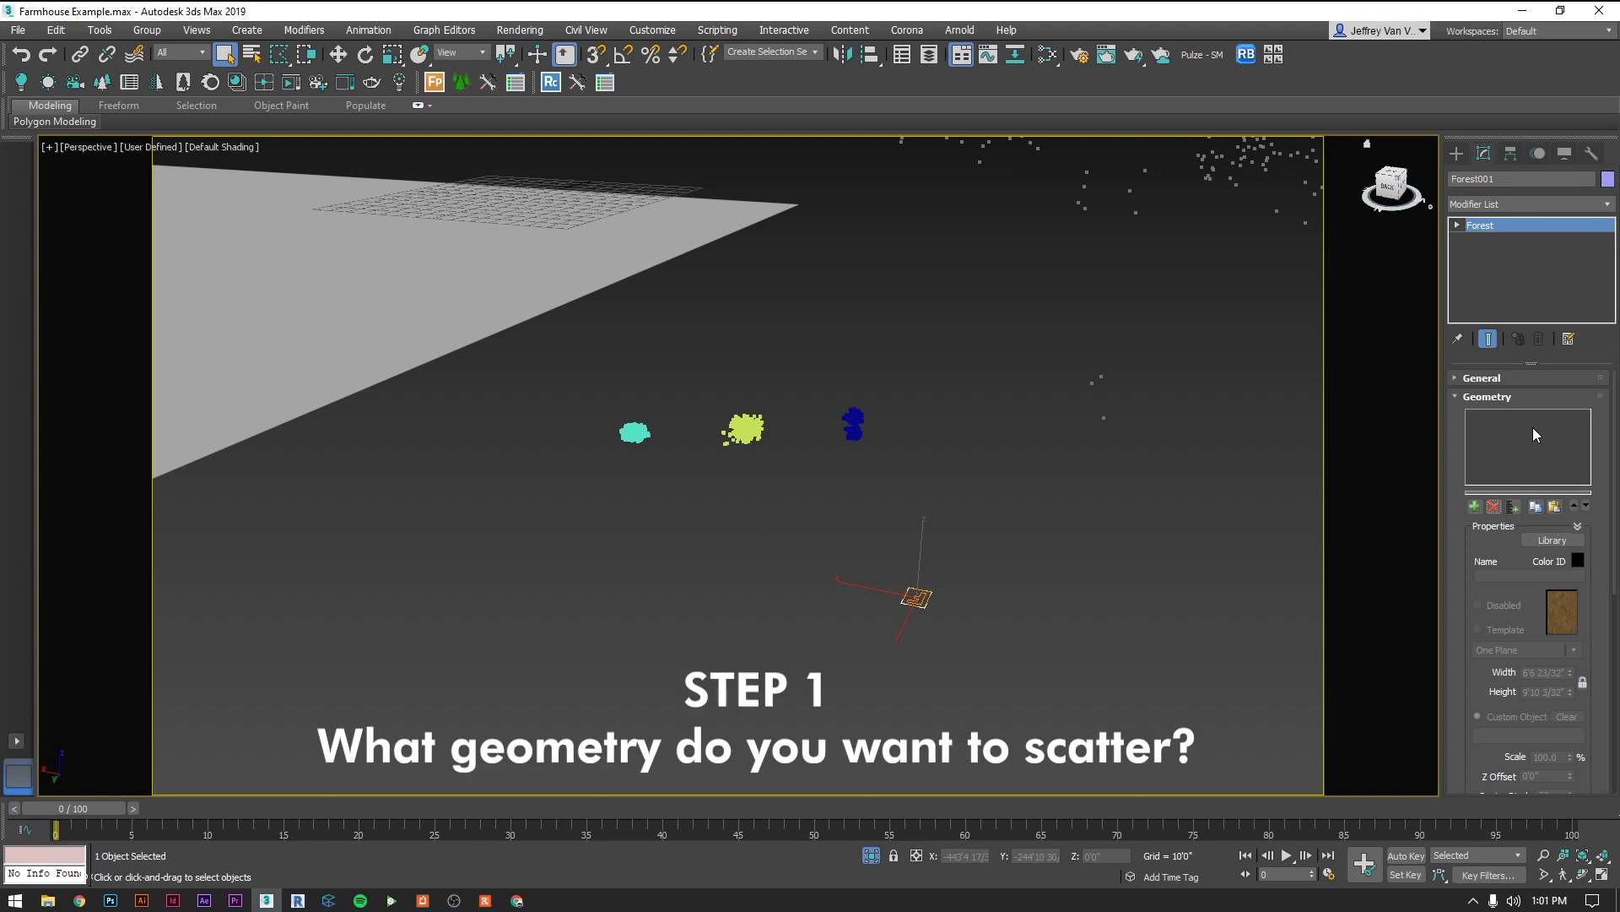
pyautogui.click(1475, 507)
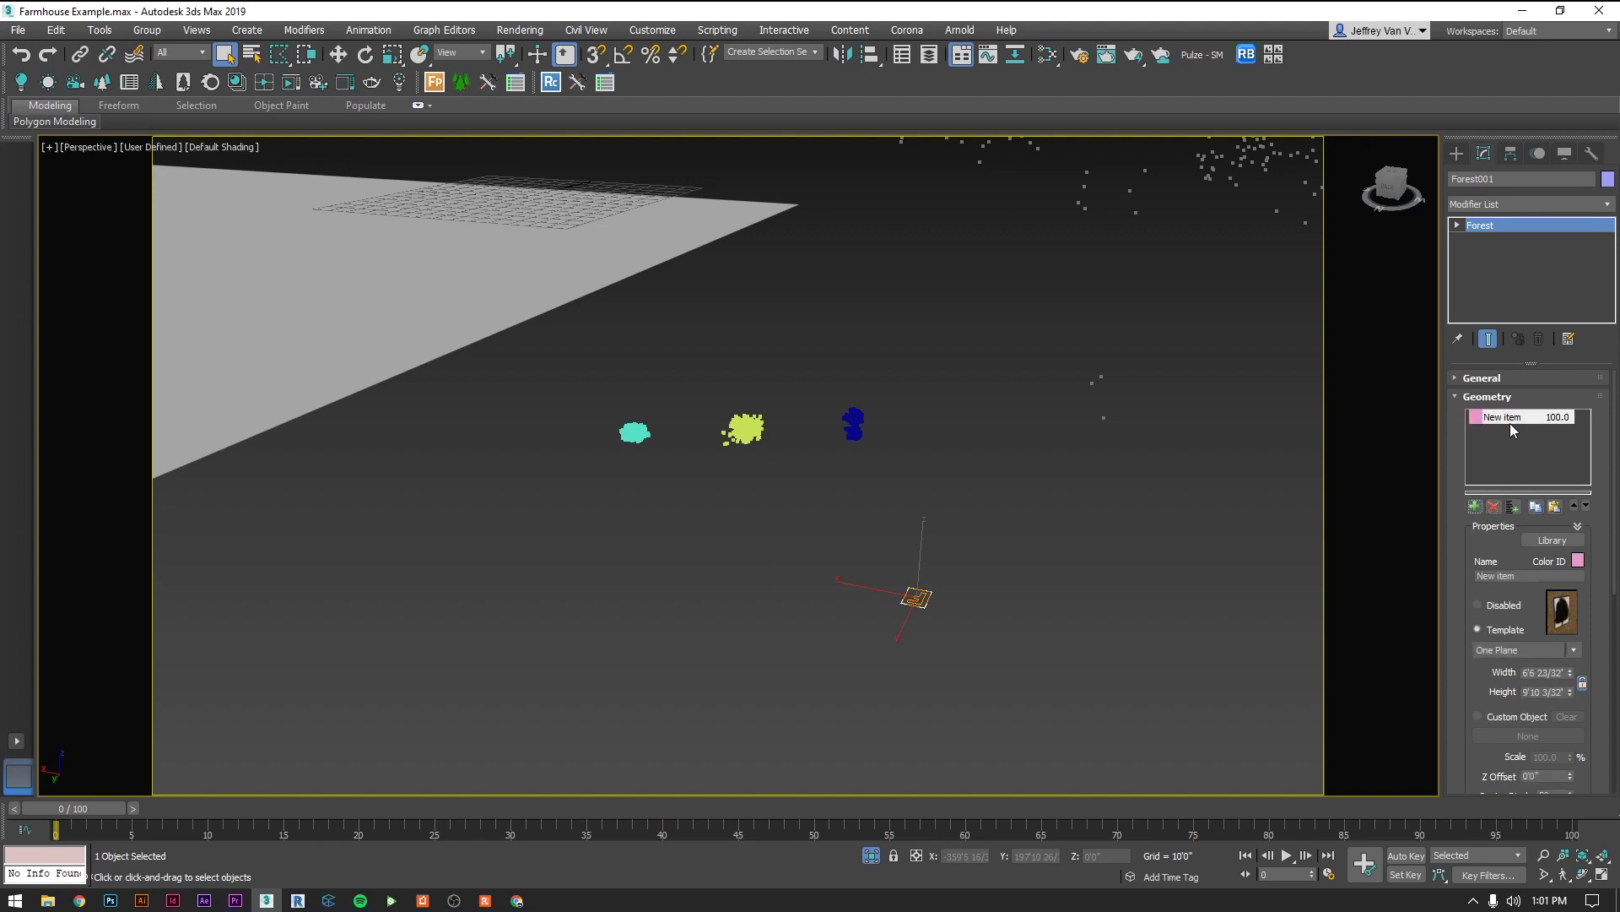
pyautogui.scroll(-2, 1466, 636)
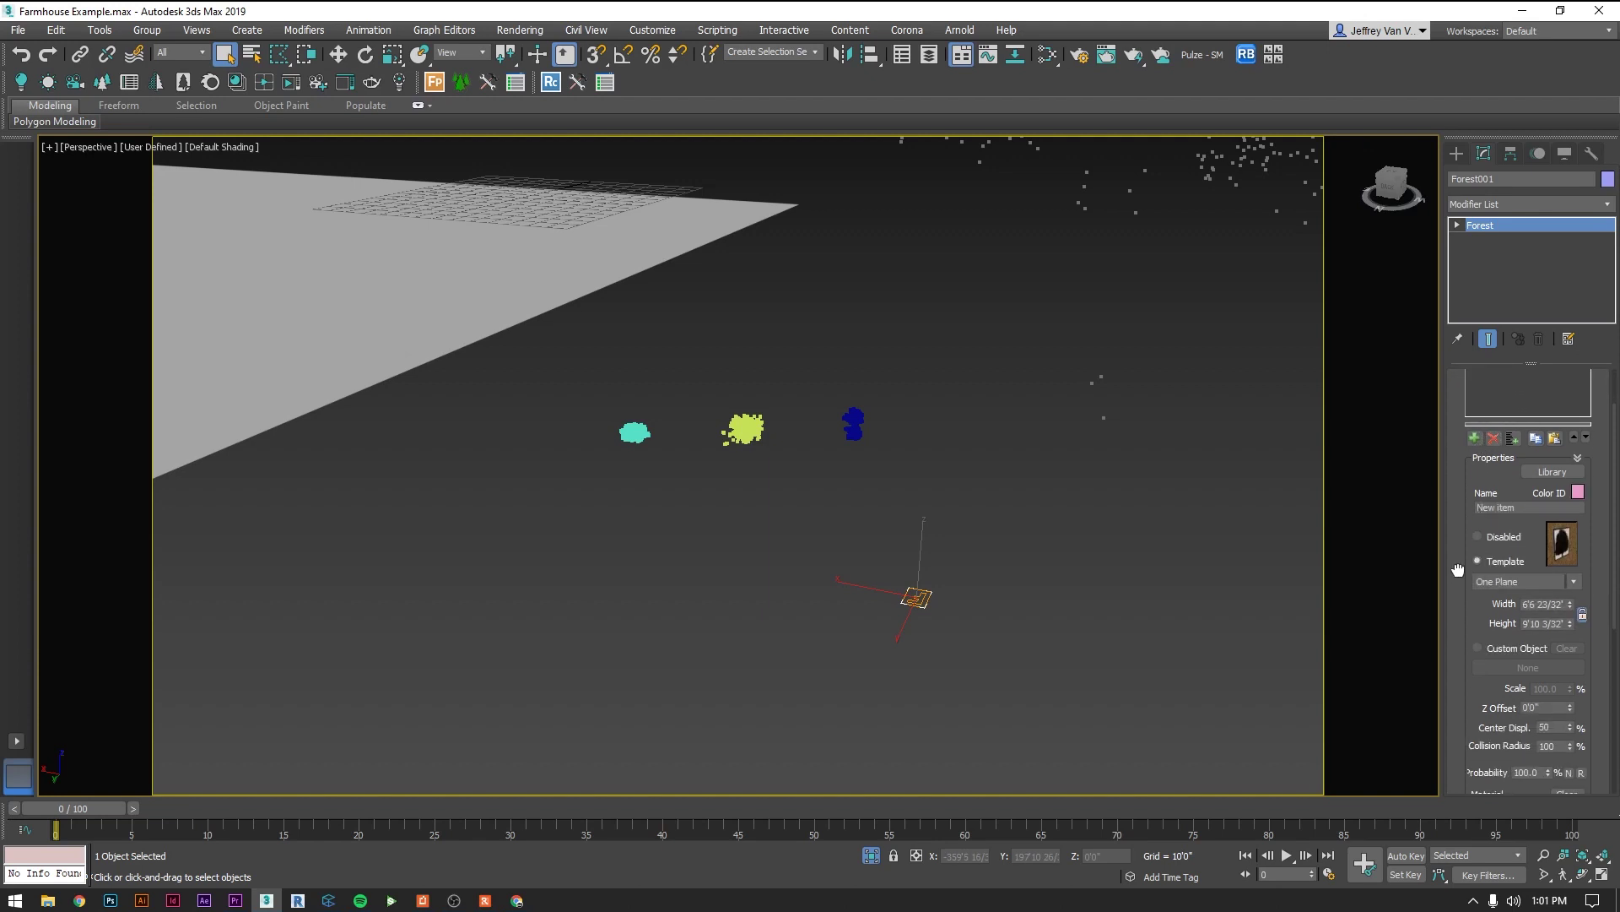
pyautogui.click(1497, 648)
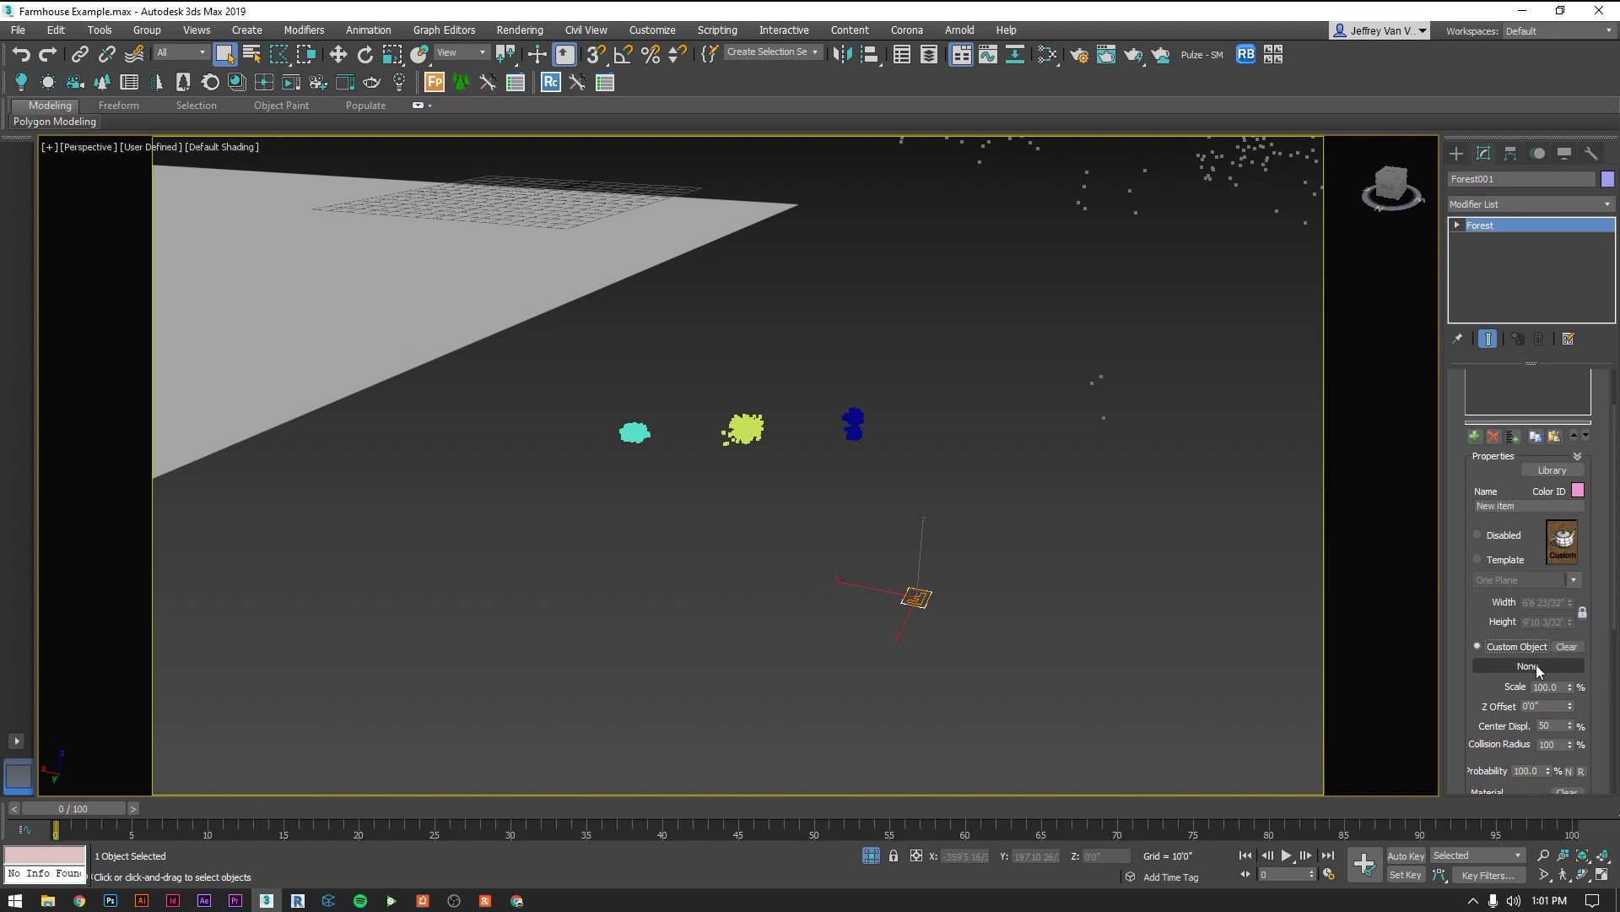
pyautogui.click(1516, 667)
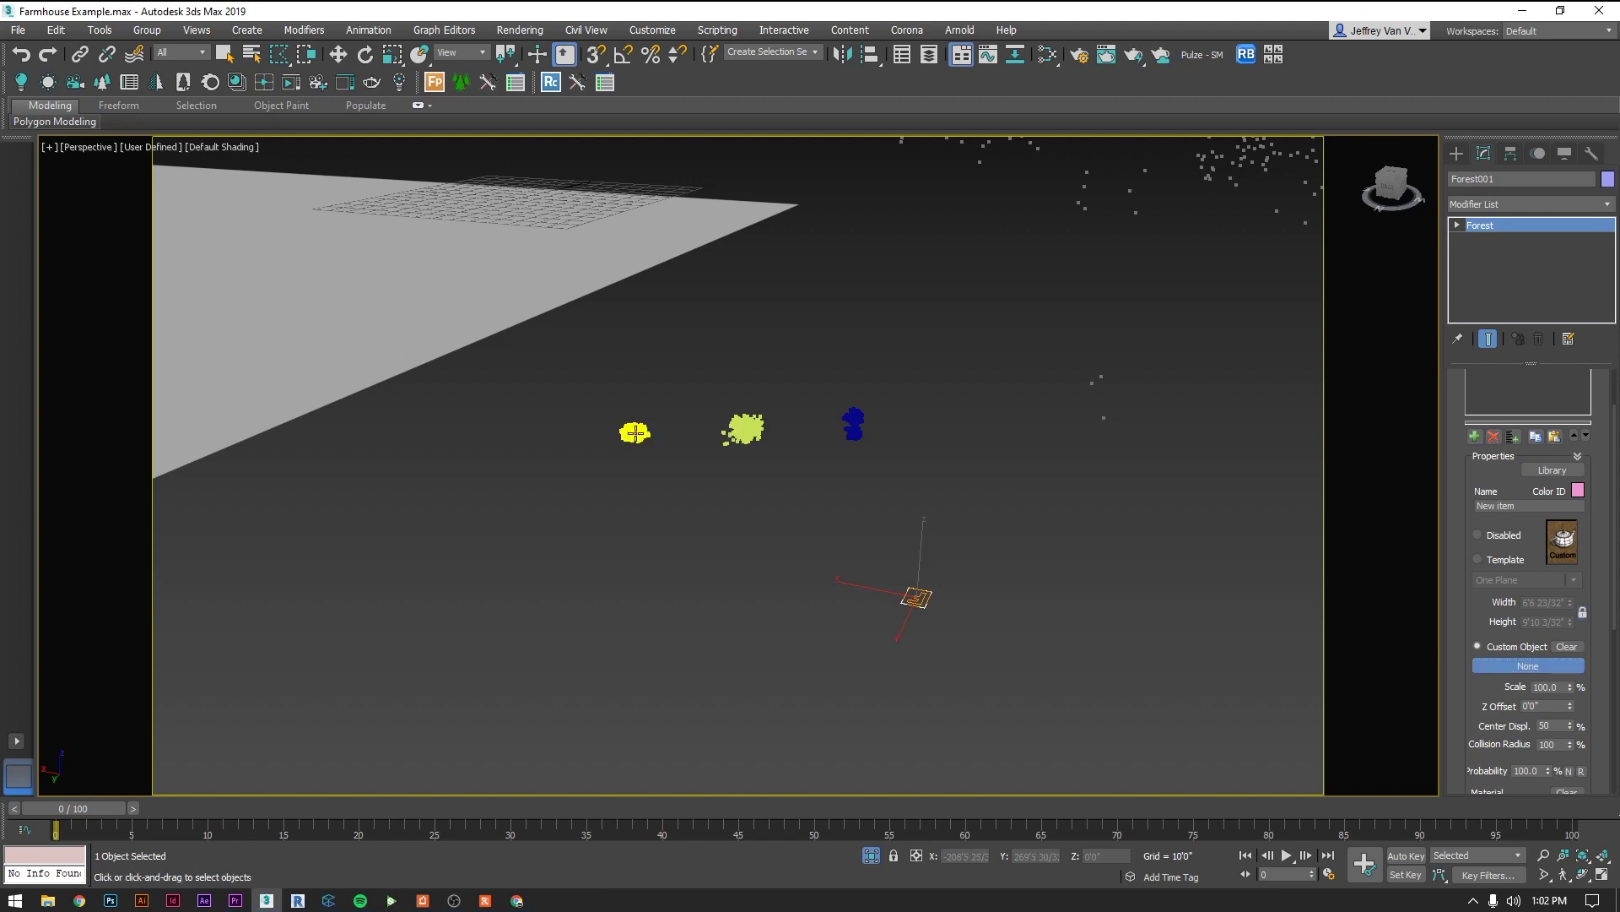
pyautogui.click(635, 433)
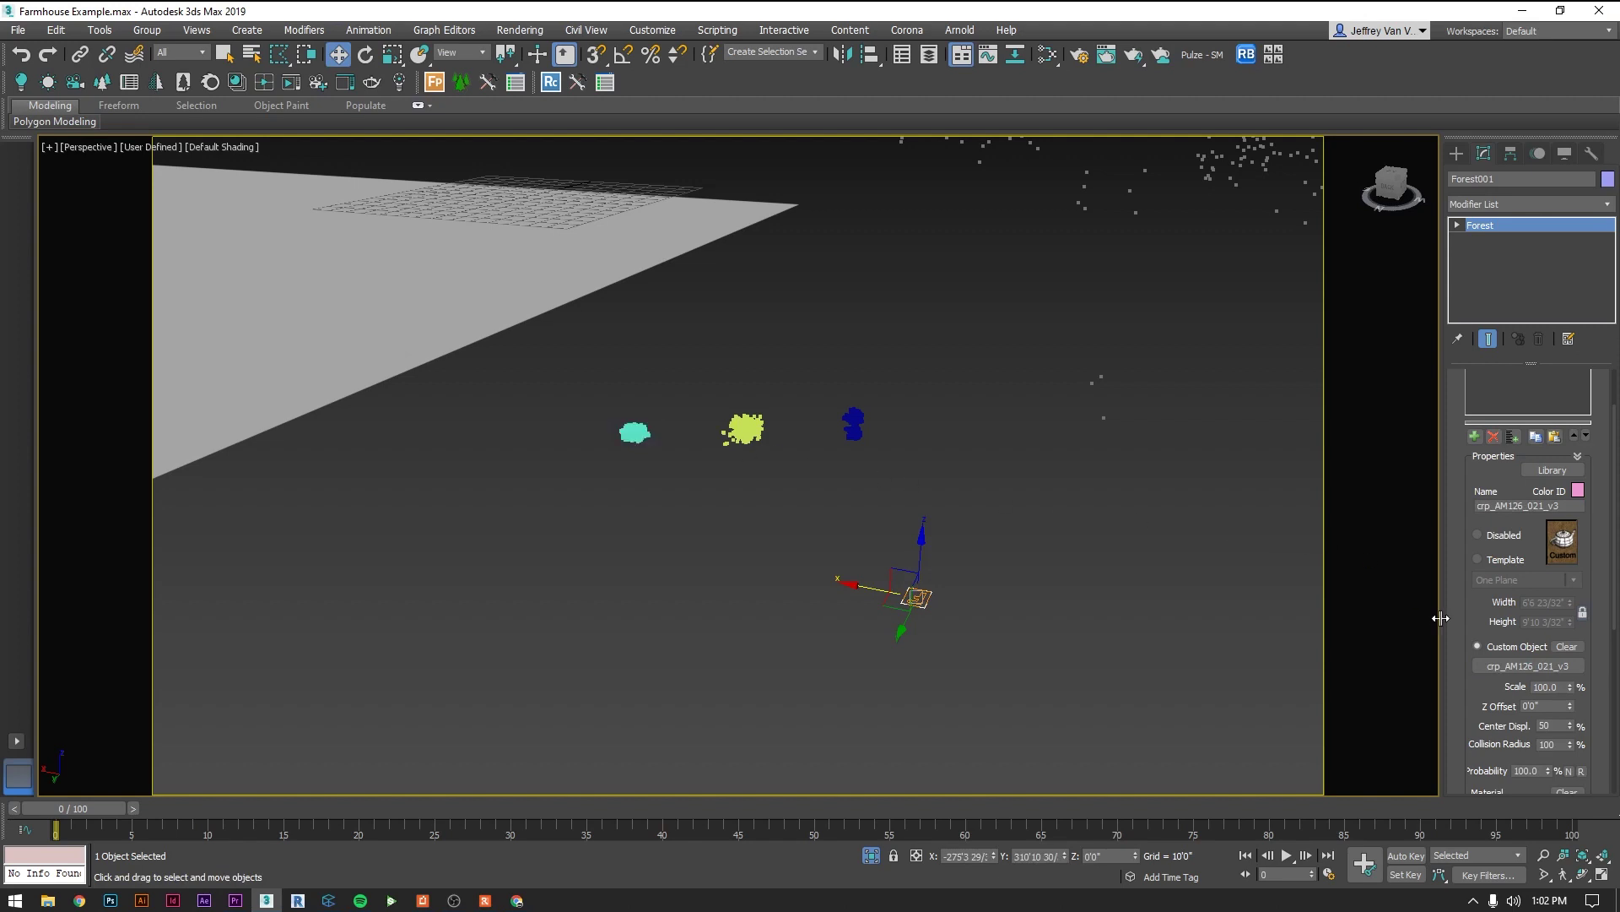
# Step: Add further Custom Object geometry items, picking crp_AM126_117_v3 from the viewport
pyautogui.scroll(3, 1534, 377)
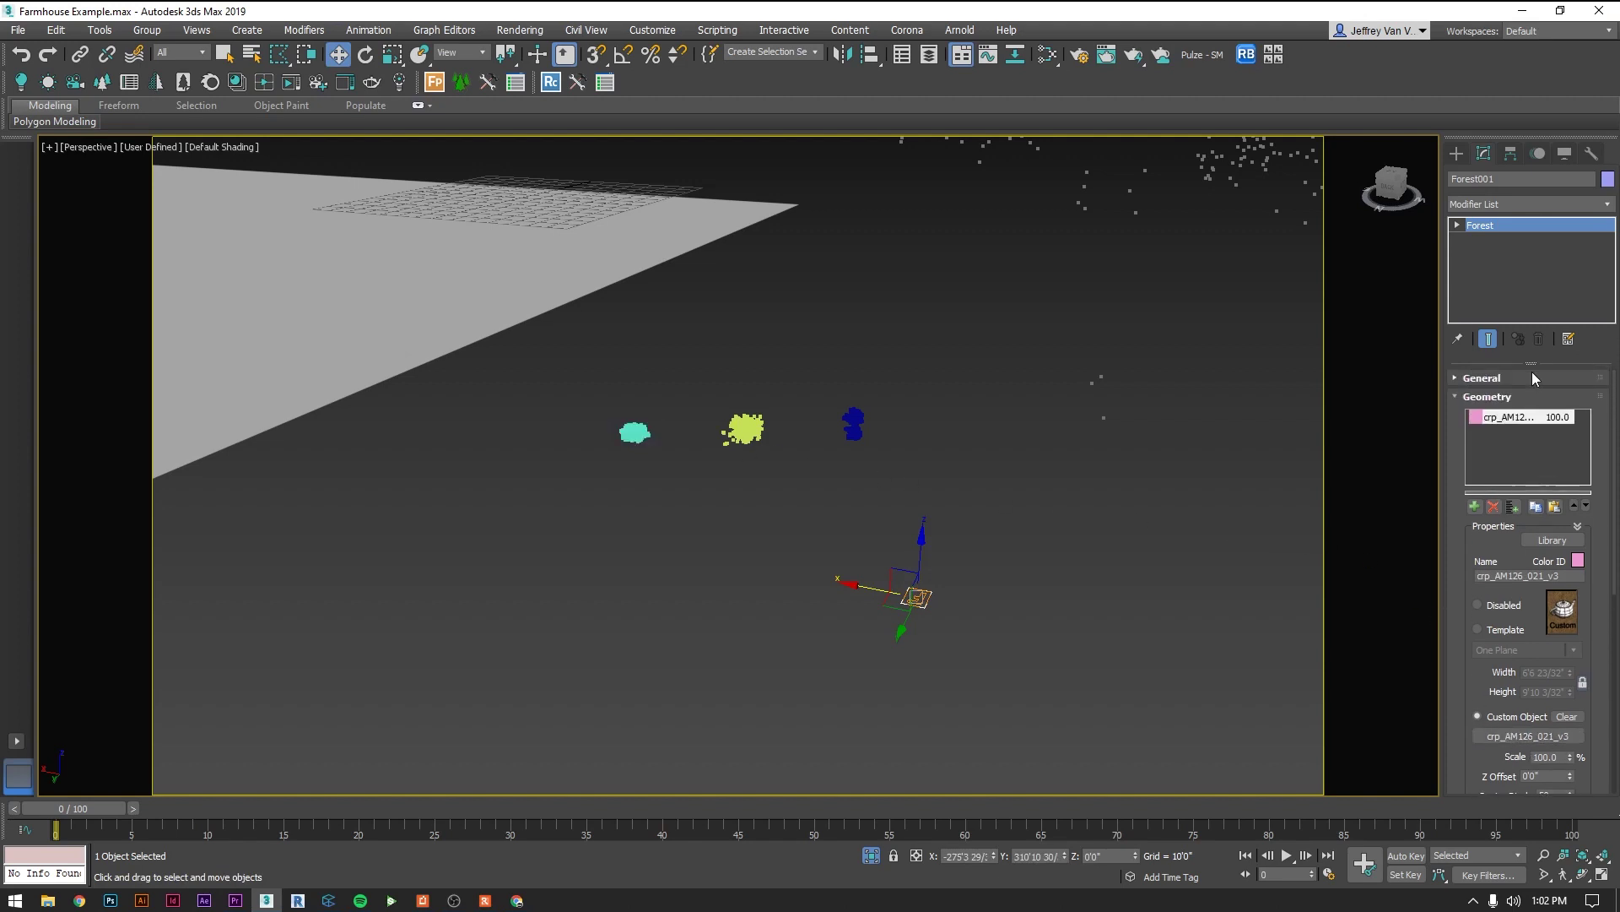
pyautogui.click(1476, 507)
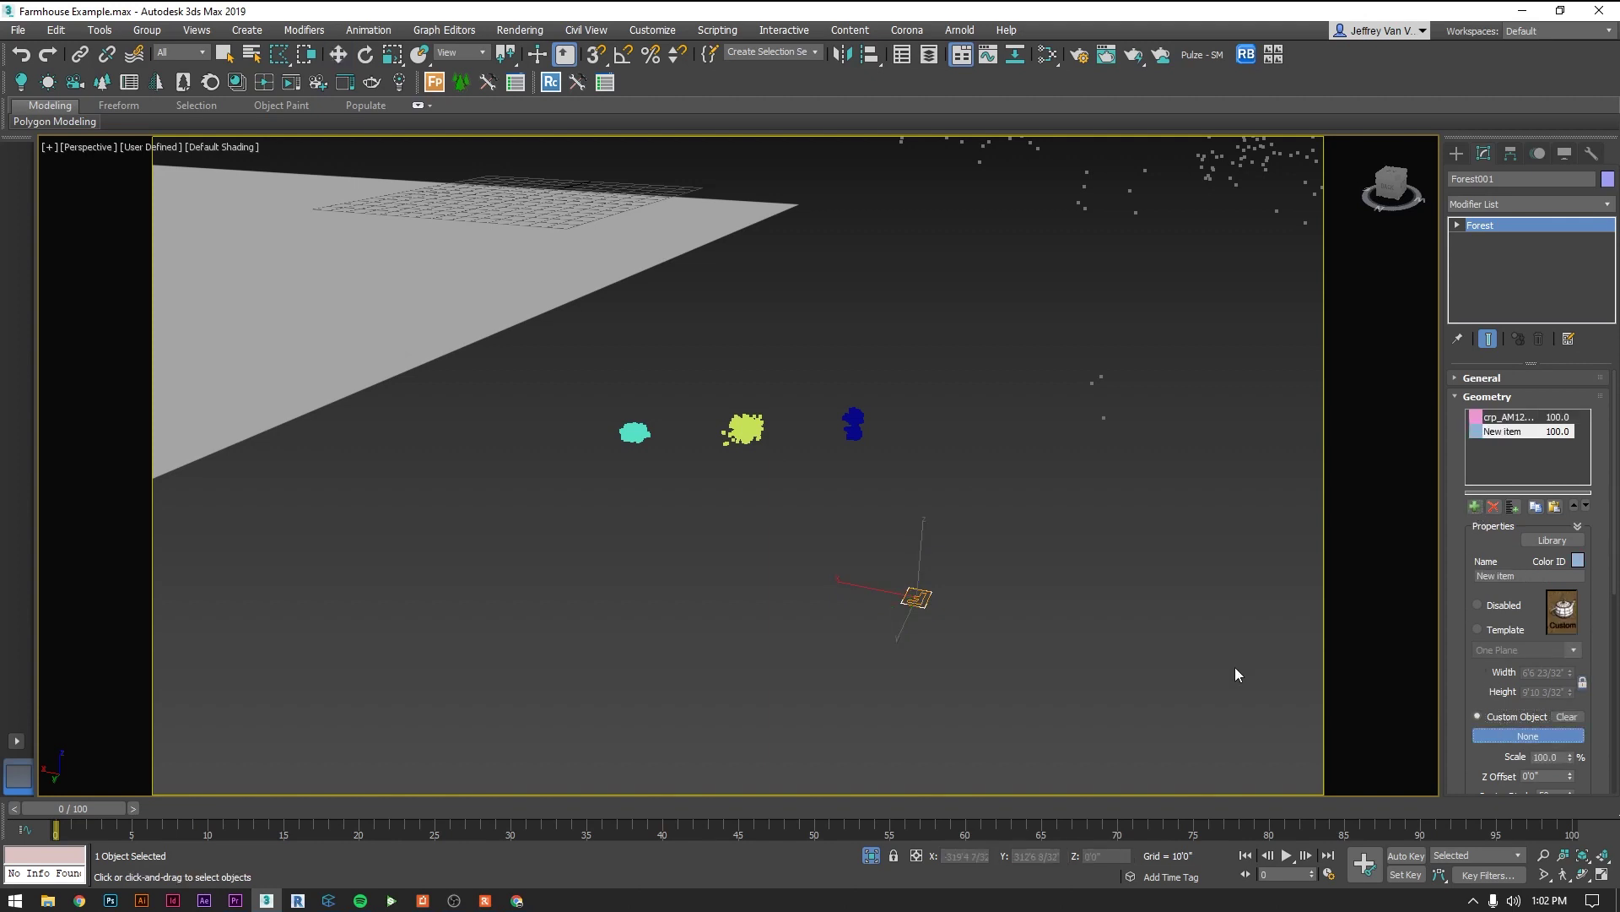
pyautogui.press('w')
pyautogui.click(1476, 506)
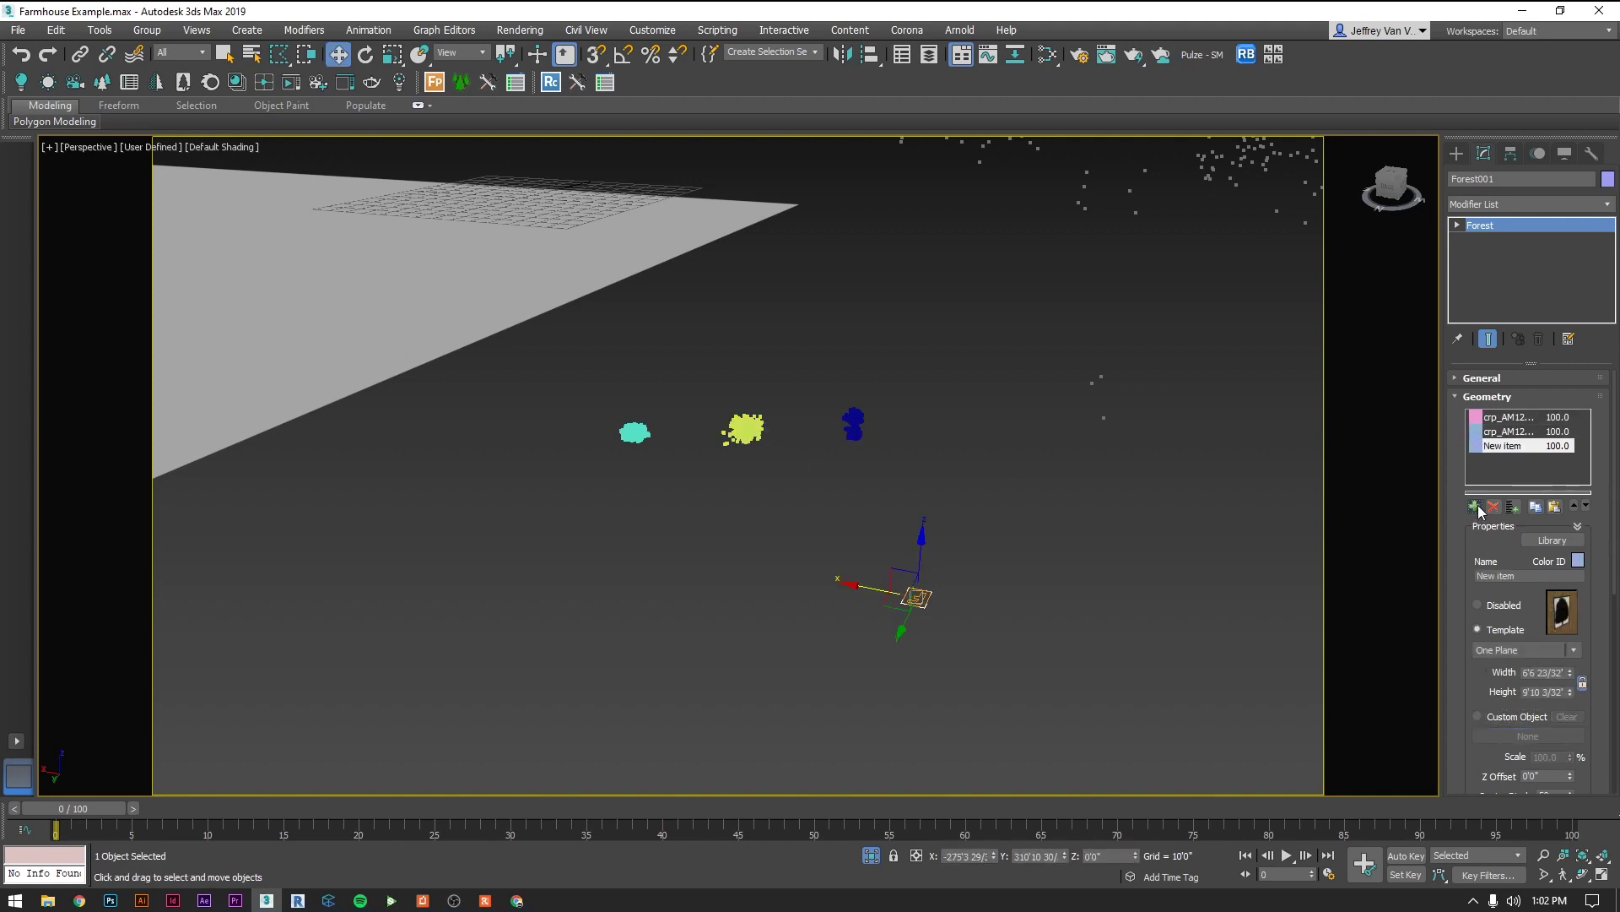
pyautogui.click(1527, 736)
pyautogui.click(853, 422)
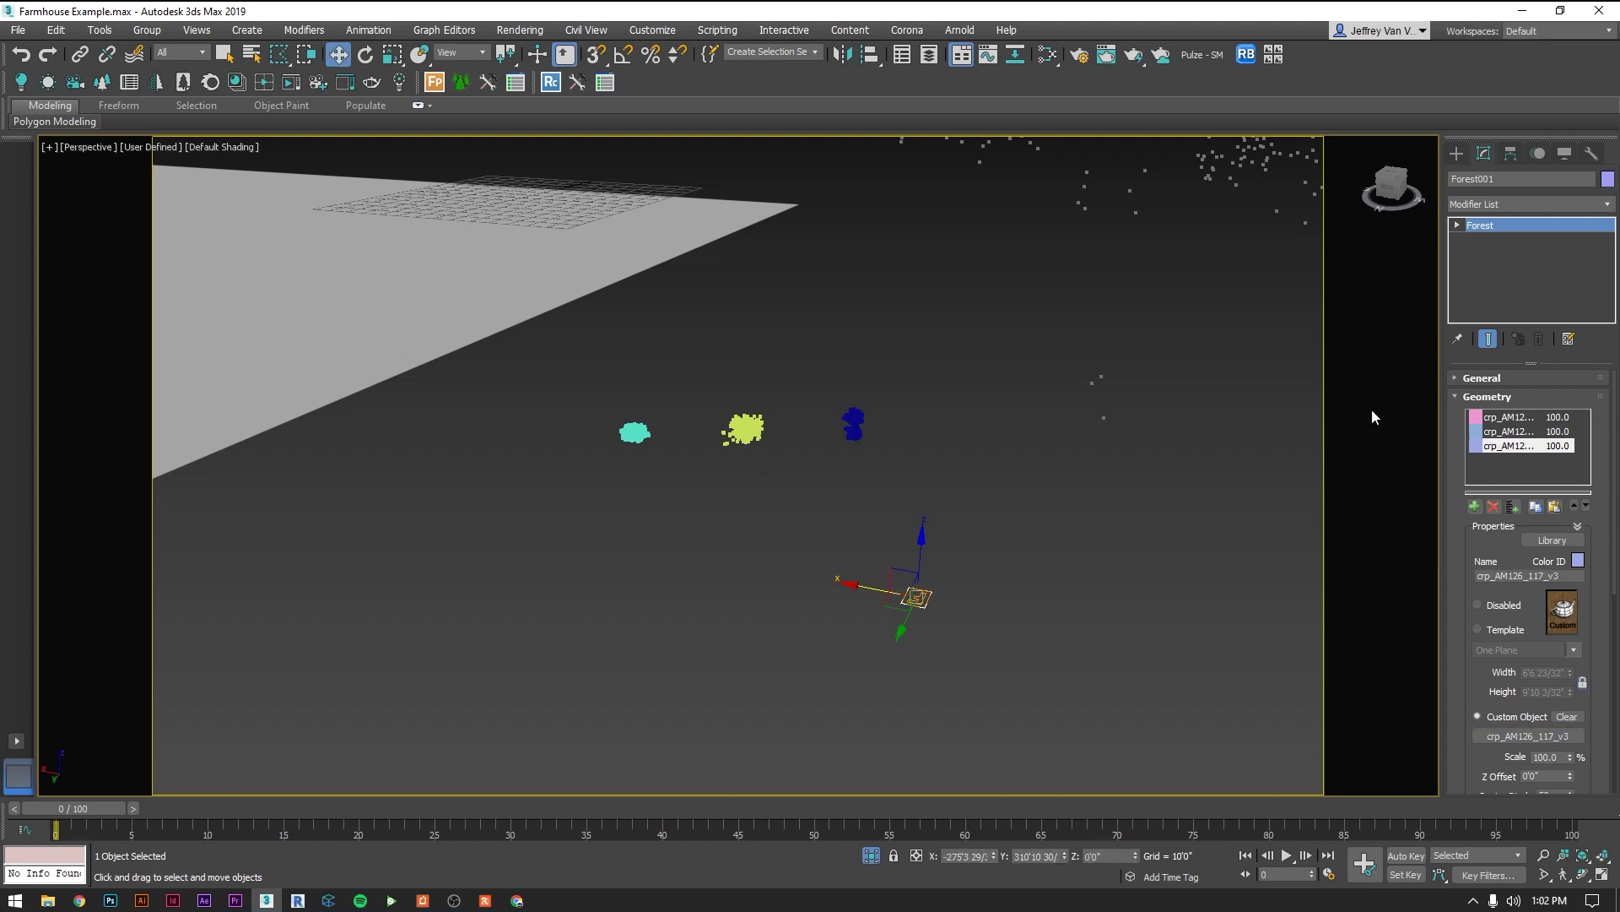
# Step: Change the crp_AM126_117_v3 item's Color ID from lavender to magenta (214,5,252)
pyautogui.click(1578, 560)
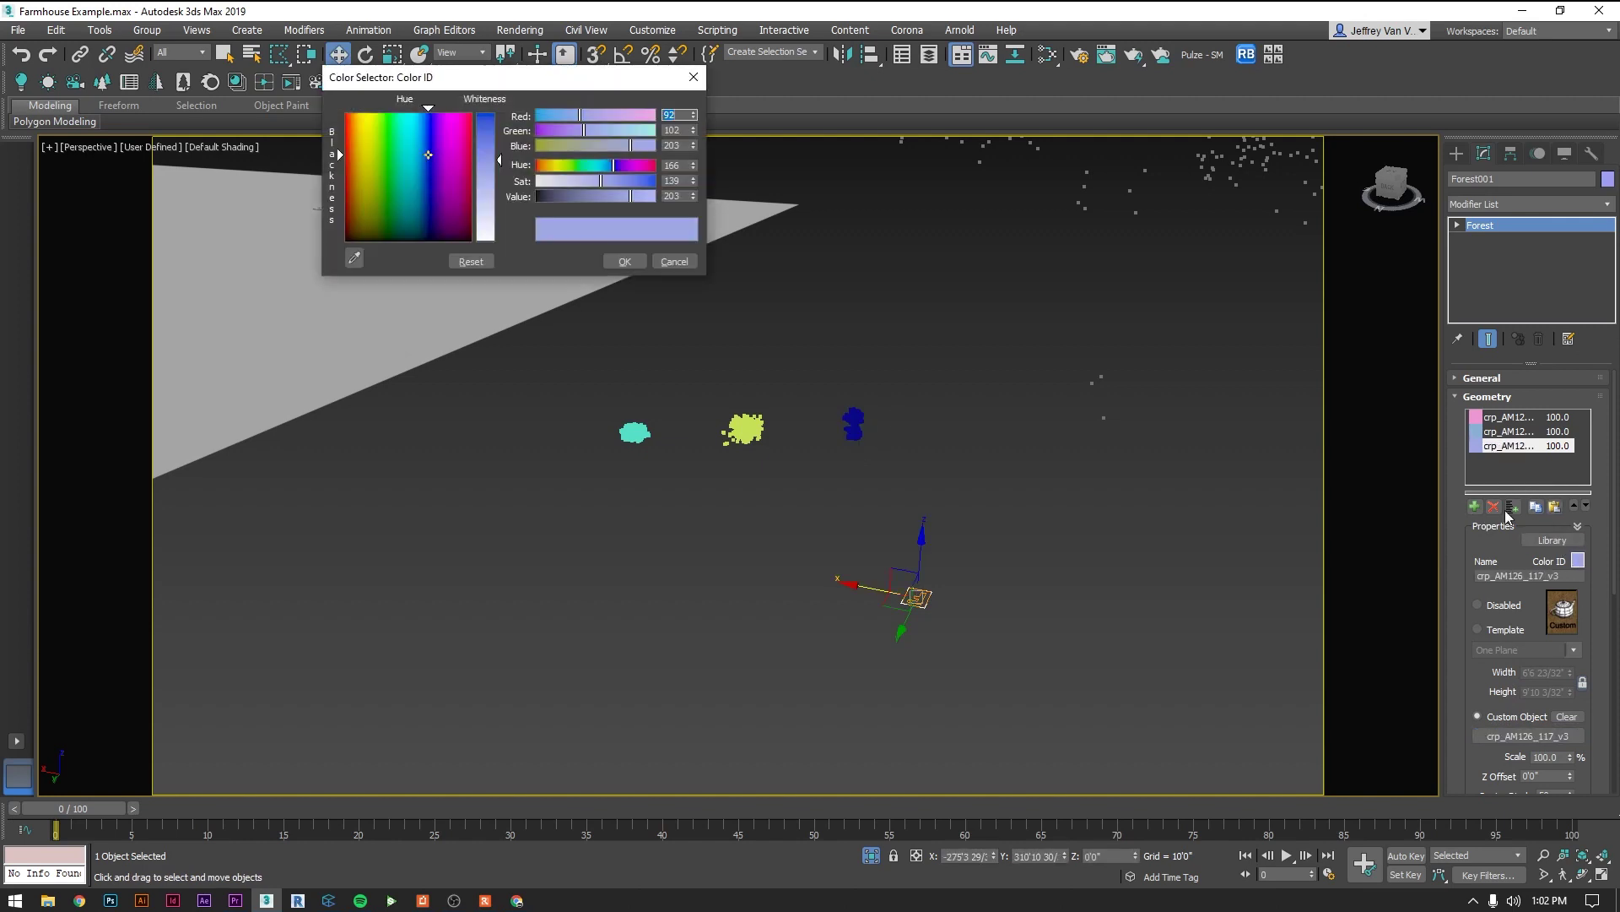
pyautogui.moveTo(442, 157); pyautogui.dragTo(499, 115)
pyautogui.click(625, 260)
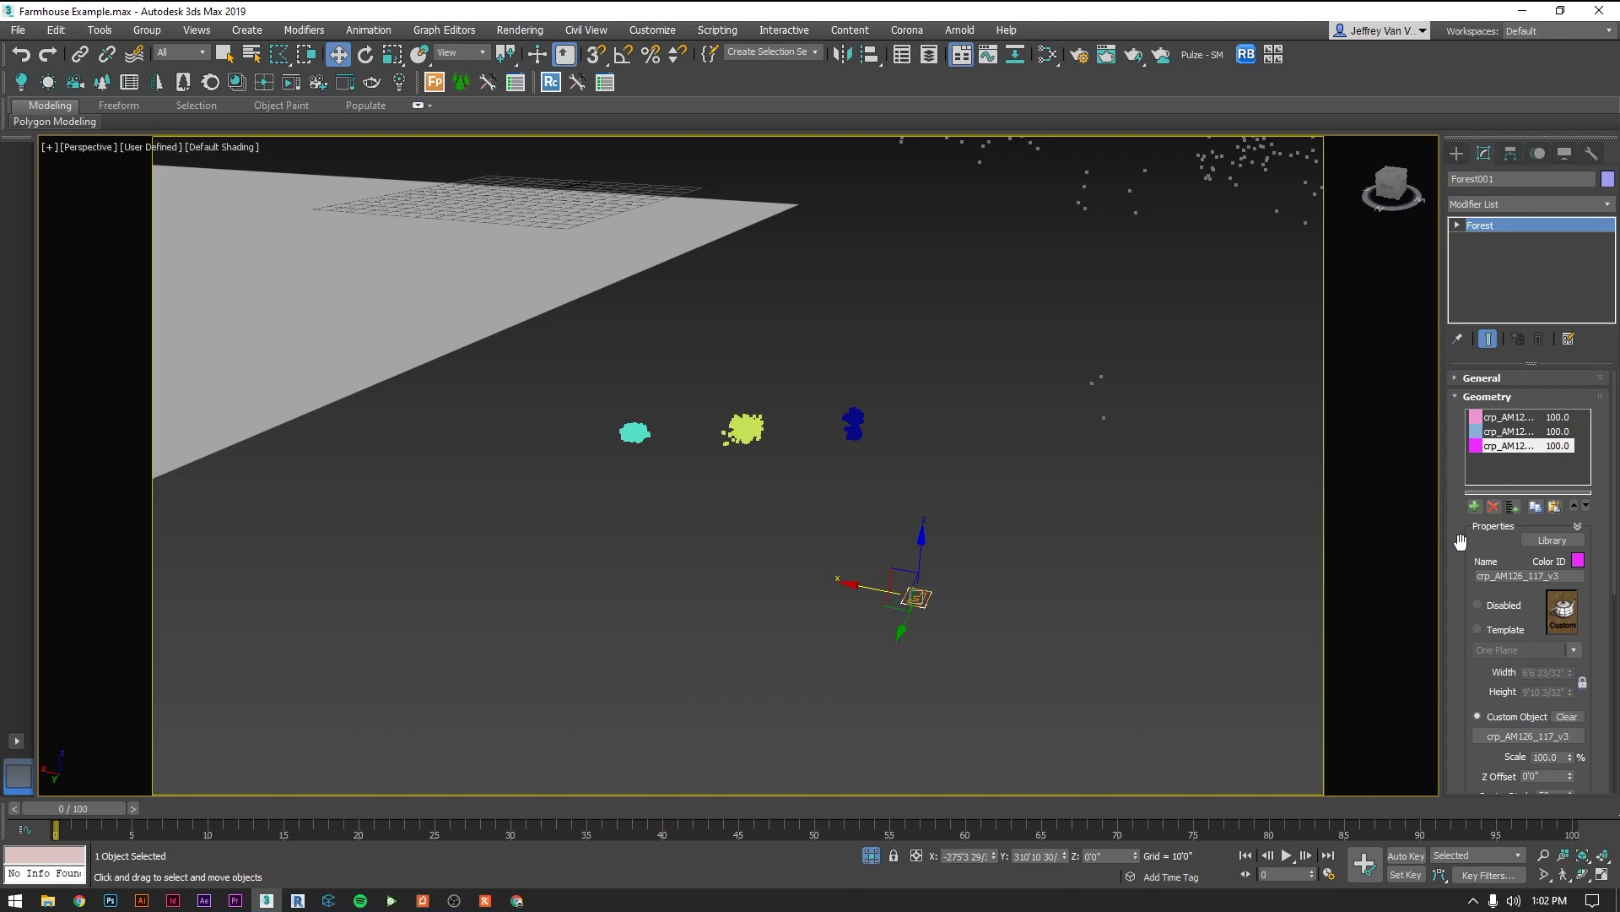
pyautogui.click(1481, 399)
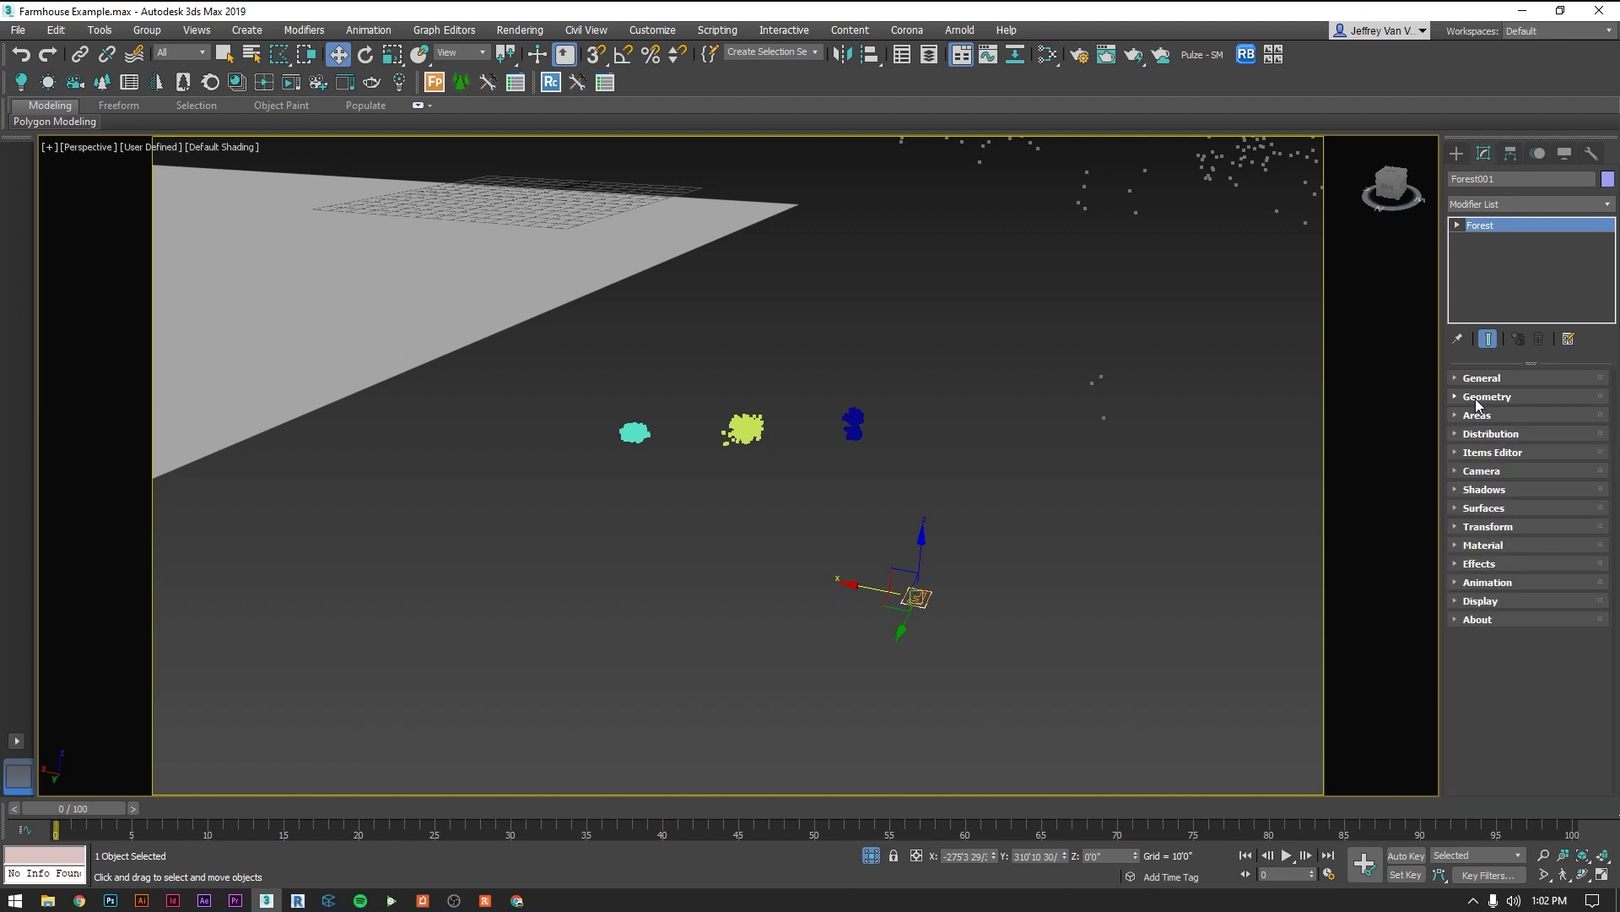
# Step: Add the STKD_Site - Earth plane to Forest001's Surfaces list as its scatter surface
pyautogui.click(1483, 508)
pyautogui.scroll(-5, 1465, 540)
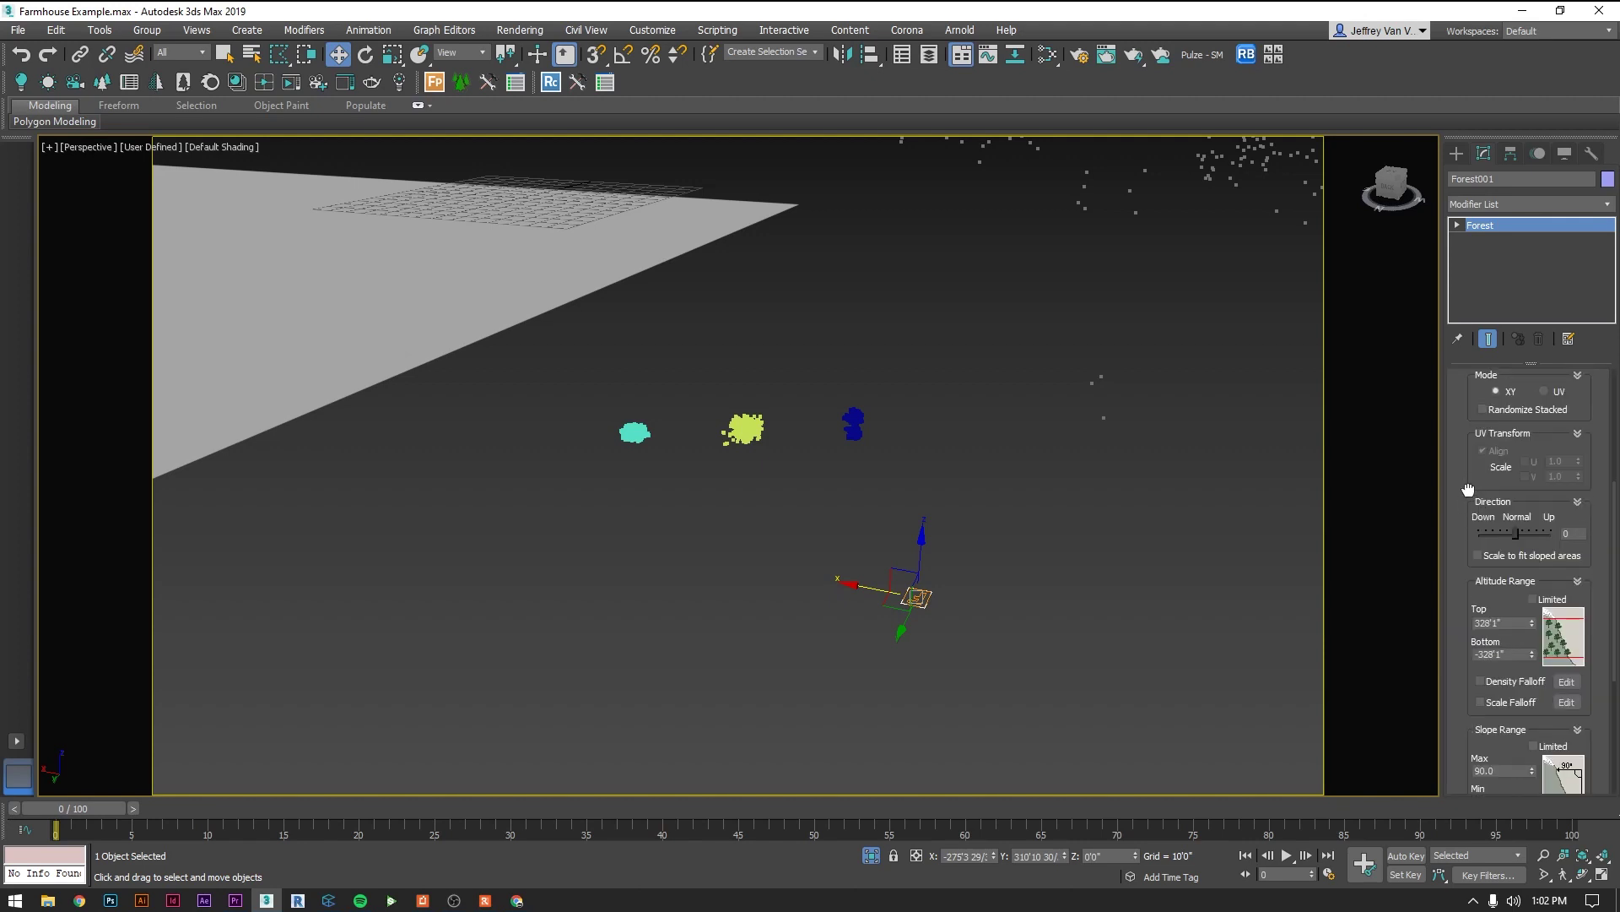
pyautogui.moveTo(1464, 571); pyautogui.dragTo(1468, 666)
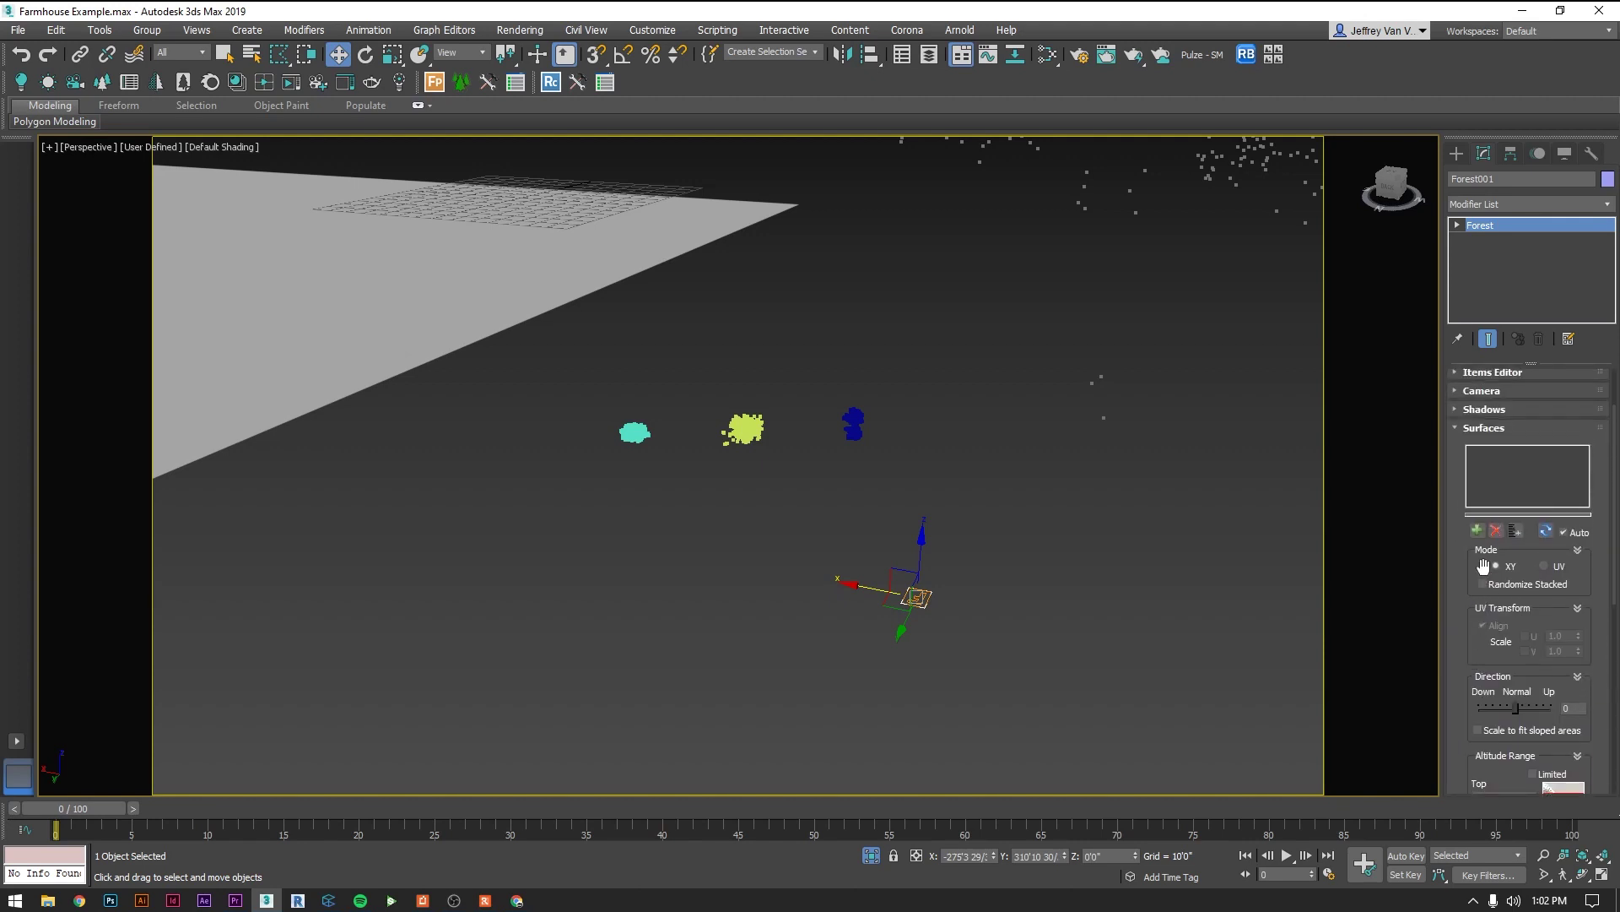
pyautogui.click(1478, 531)
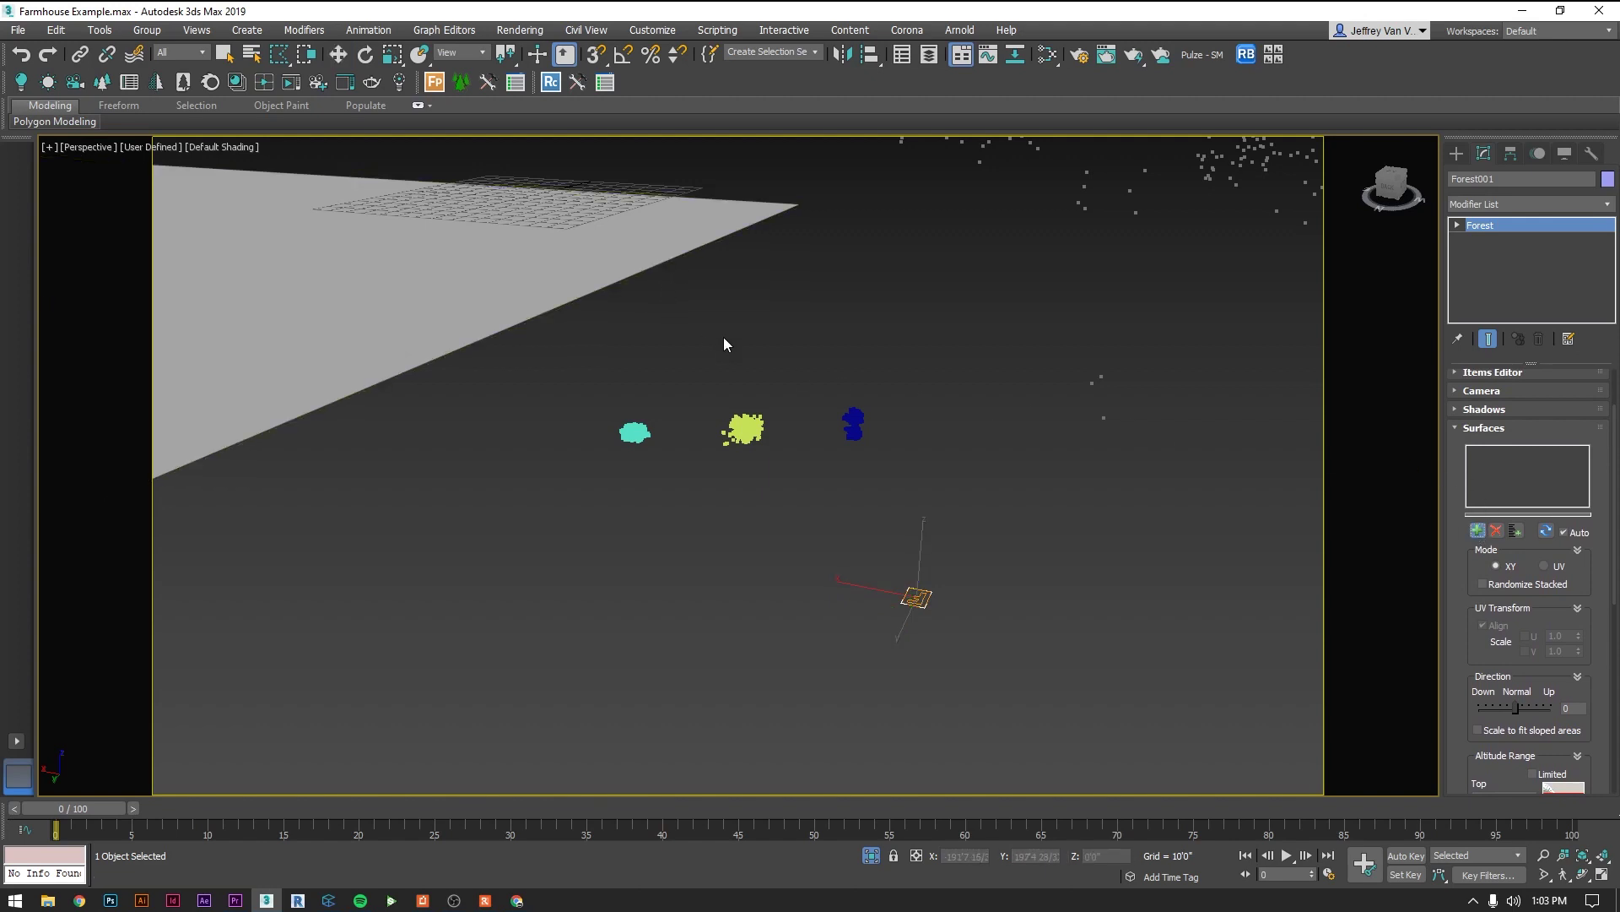
pyautogui.scroll(-3, 609, 269)
pyautogui.click(610, 269)
pyautogui.scroll(3, 742, 365)
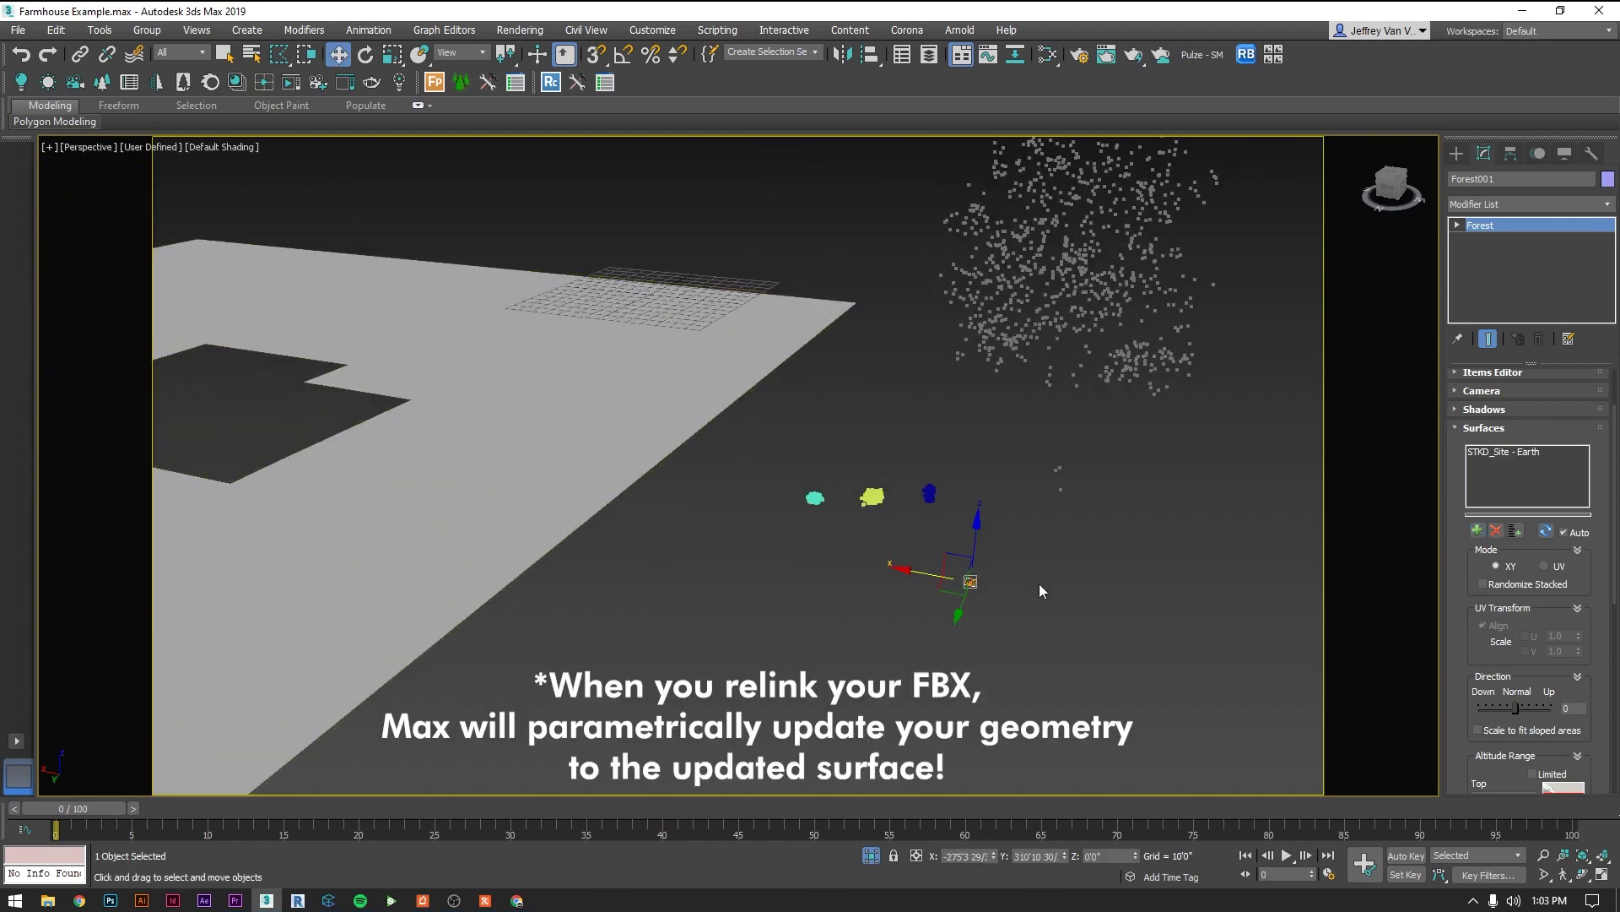
pyautogui.scroll(2, 1040, 584)
pyautogui.moveTo(1040, 584); pyautogui.dragTo(1060, 596, button='middle')
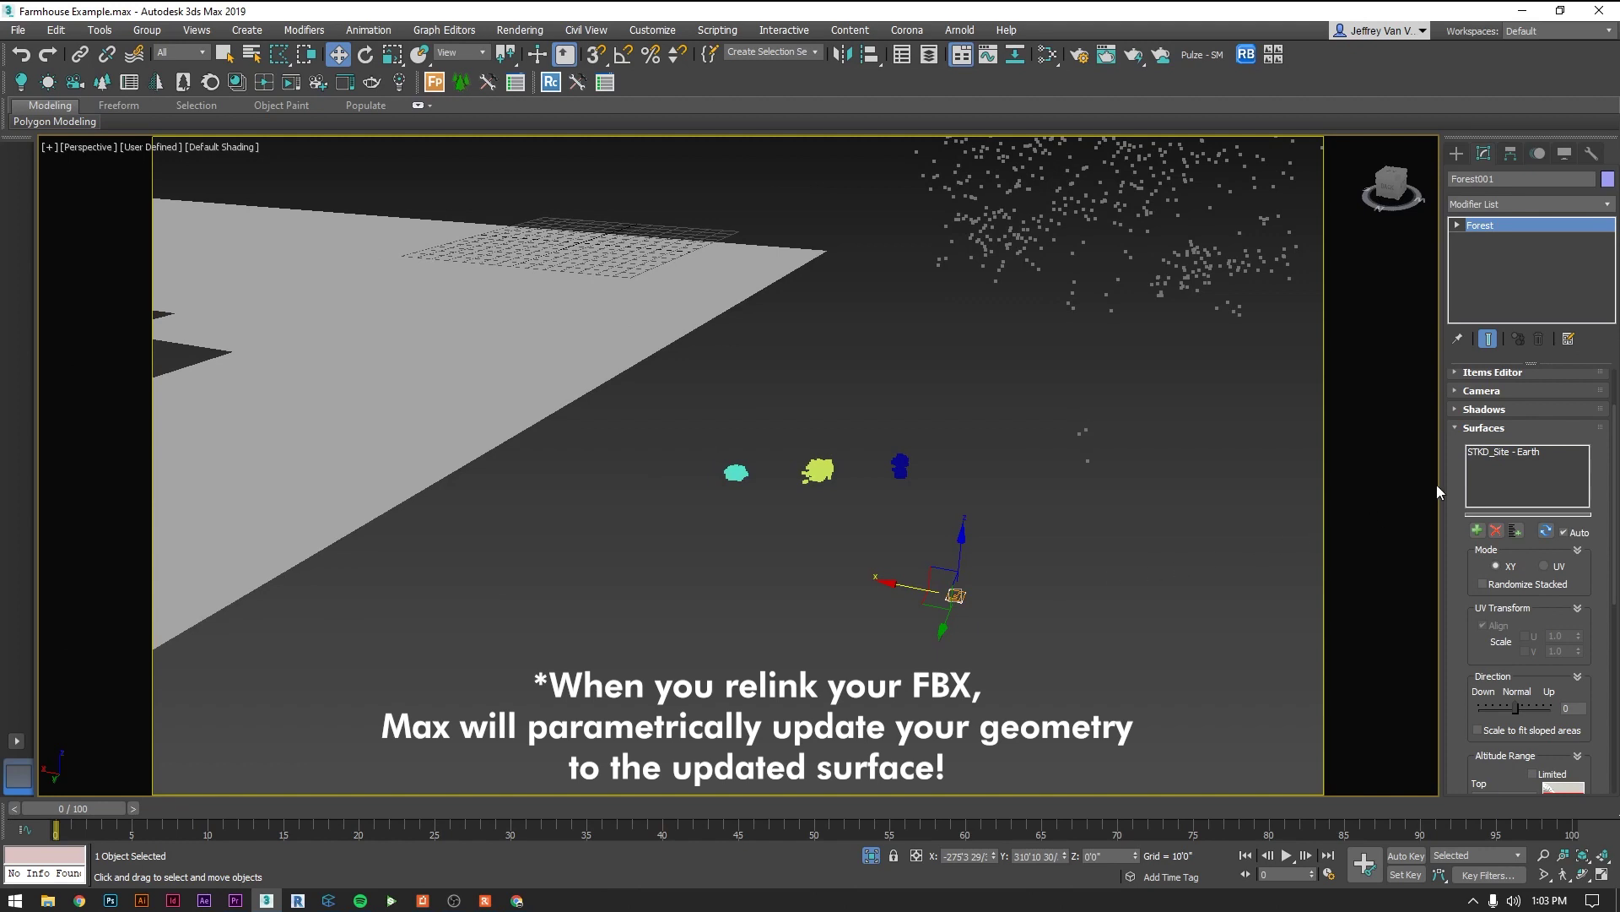
pyautogui.click(1483, 427)
# Step: Turn on Surface Area in Forest001's Areas rollout and orbit to see bushes covering the site
pyautogui.click(1478, 414)
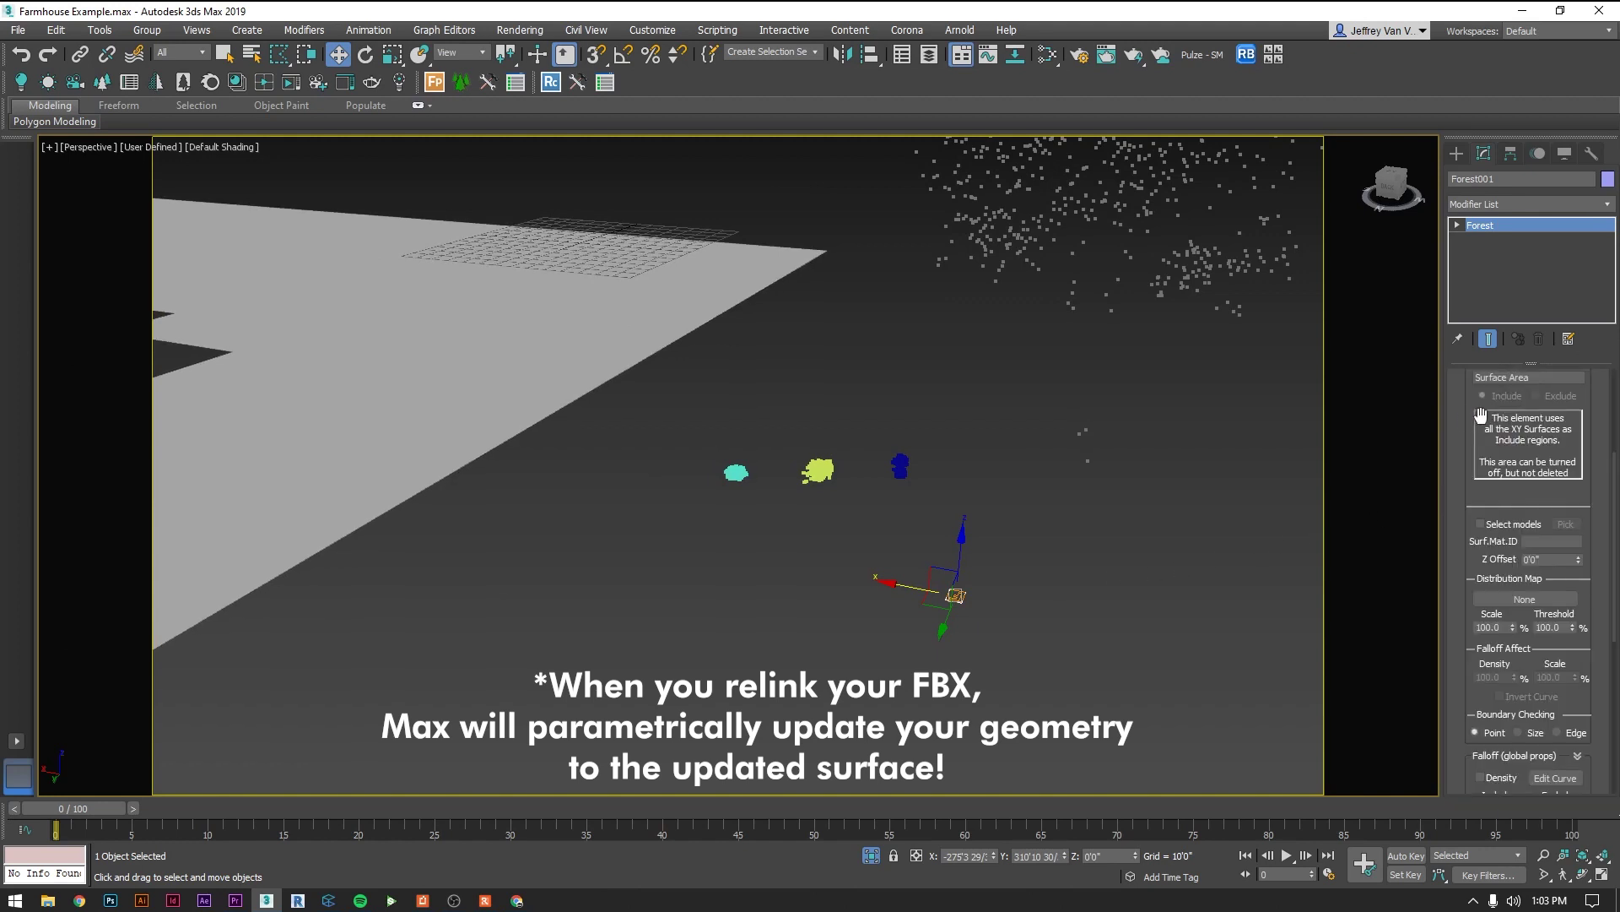
pyautogui.scroll(3, 1477, 549)
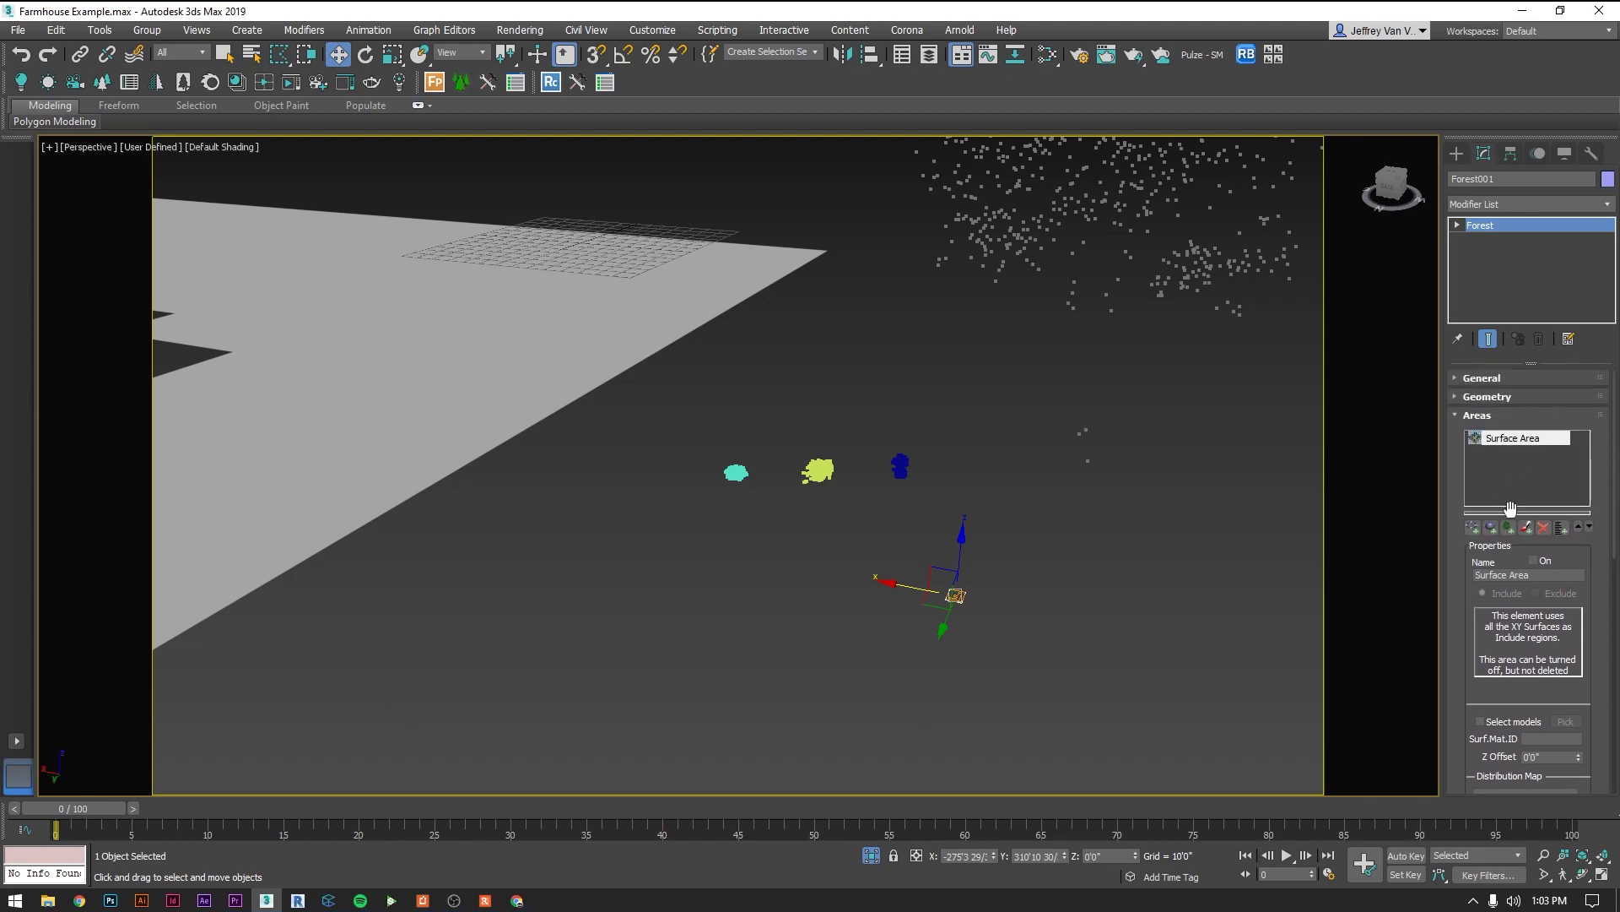
pyautogui.click(1536, 560)
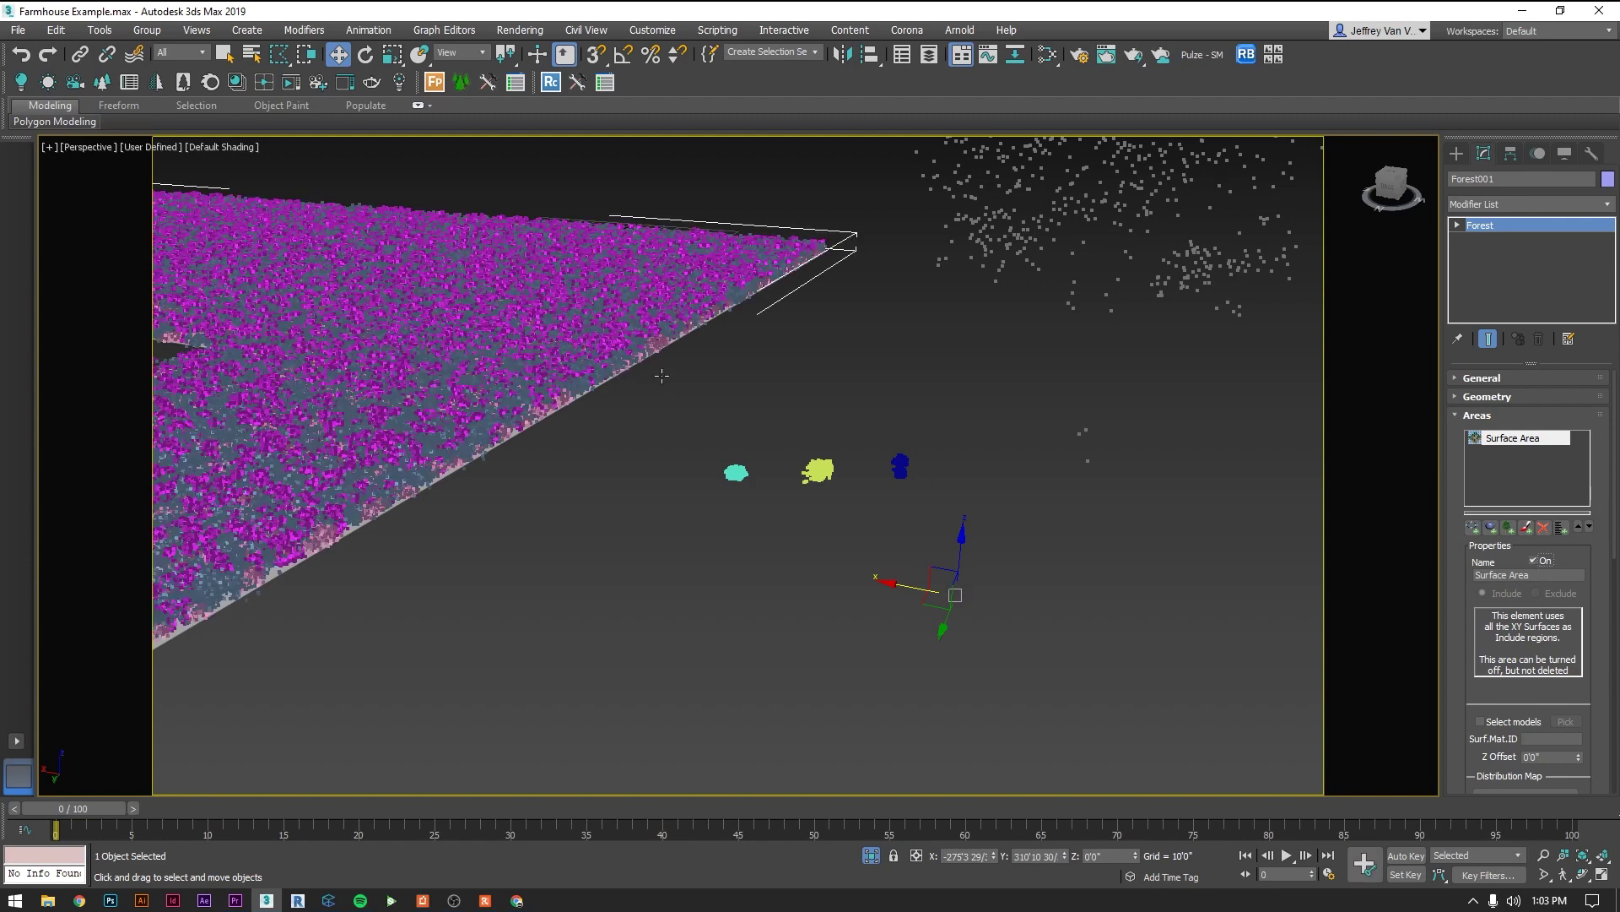
pyautogui.keyDown('alt'); pyautogui.moveTo(662, 376); pyautogui.dragTo(1045, 452, button='middle'); pyautogui.keyUp('alt')
pyautogui.scroll(-3, 889, 456)
pyautogui.scroll(3, 847, 433)
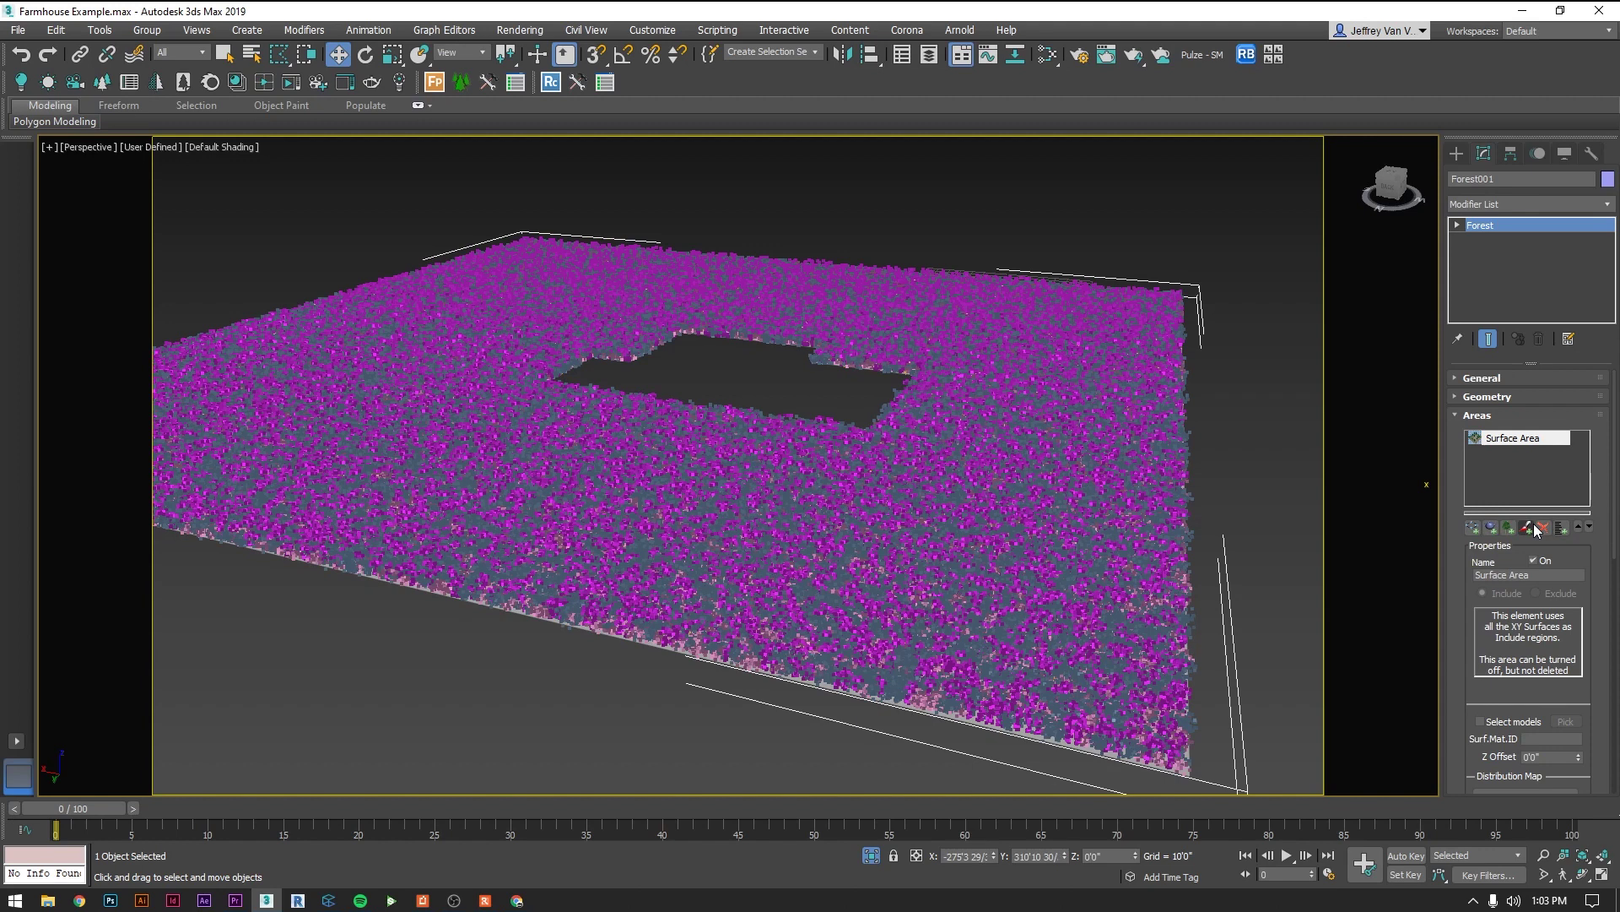
pyautogui.scroll(-1, 1456, 544)
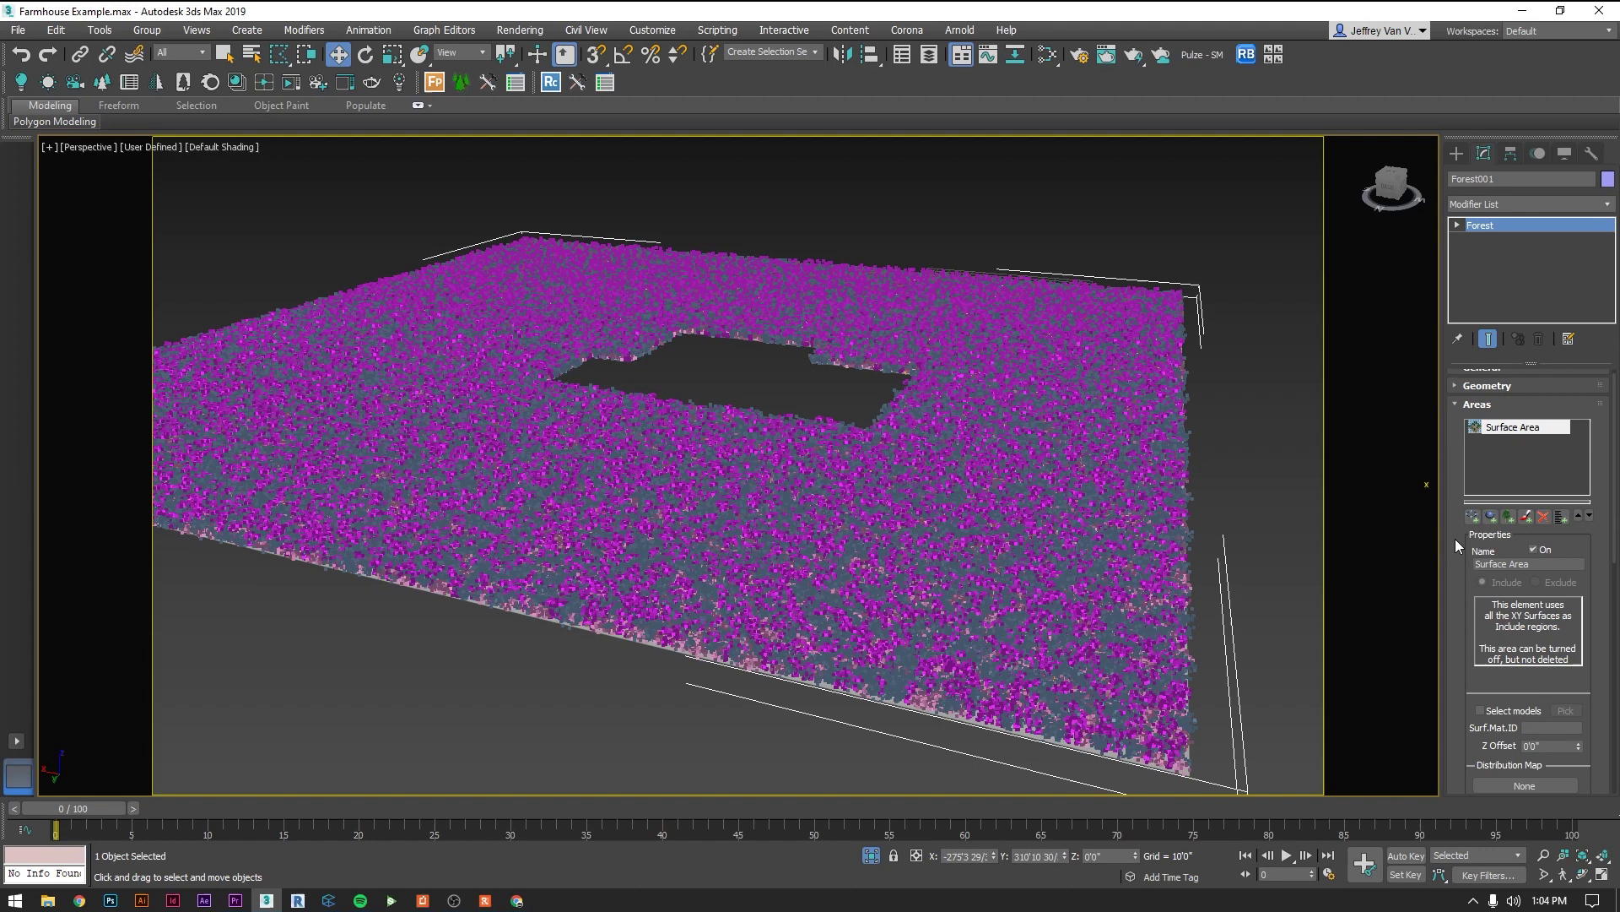
pyautogui.click(1463, 407)
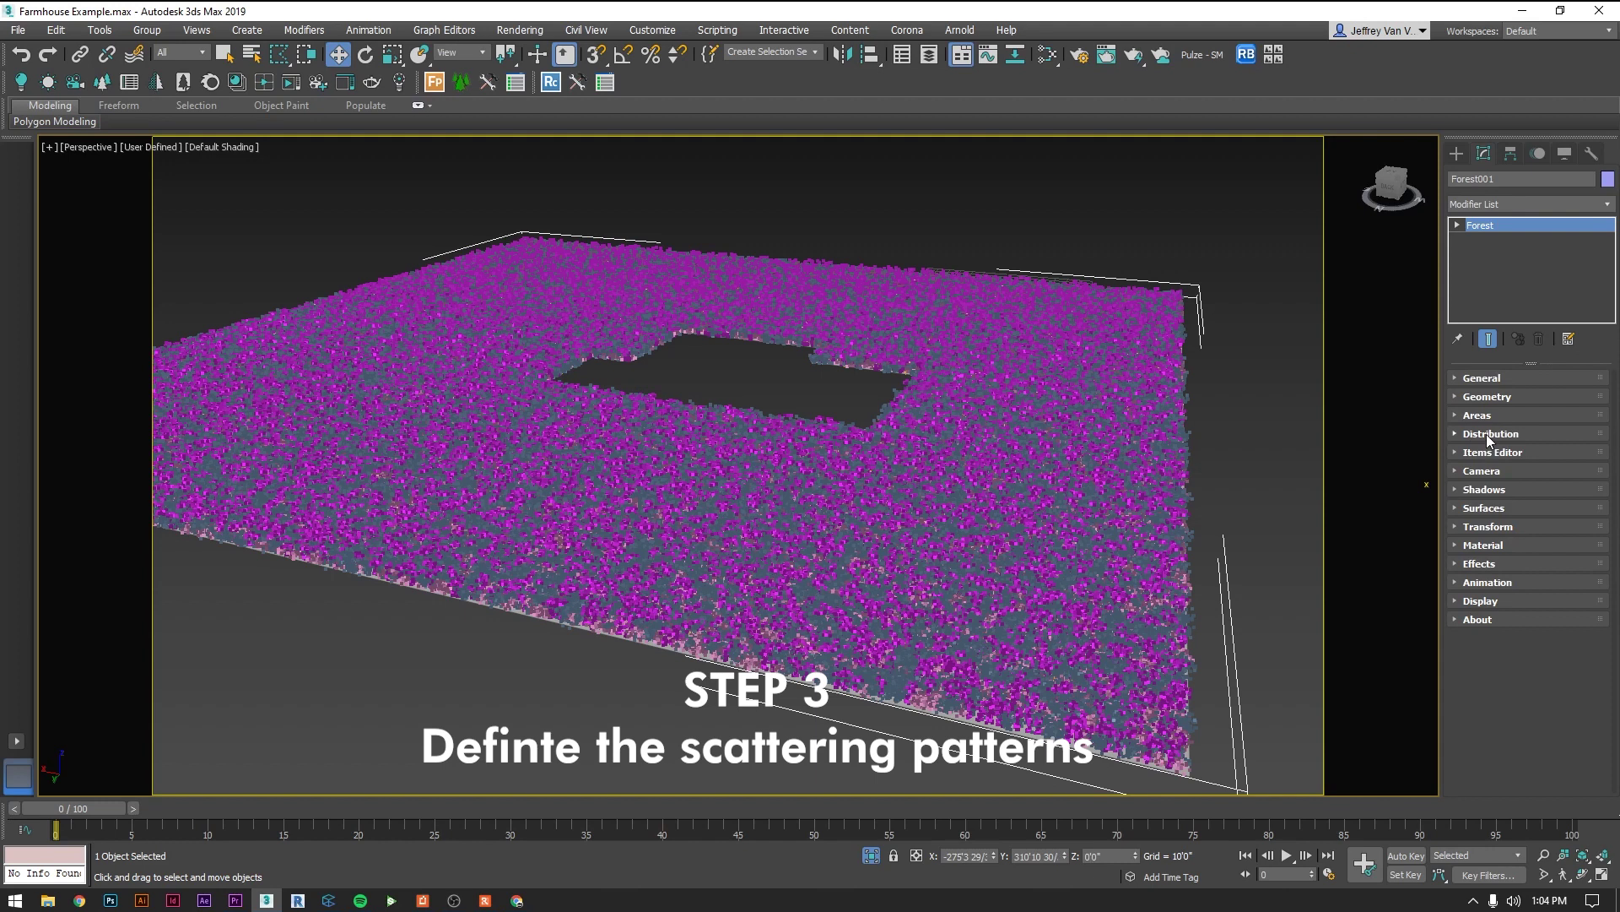
# Step: Try the Horizontal Band distribution image and enlarge its density size to spread the rows
pyautogui.click(1491, 434)
pyautogui.moveTo(1469, 441); pyautogui.dragTo(1471, 492)
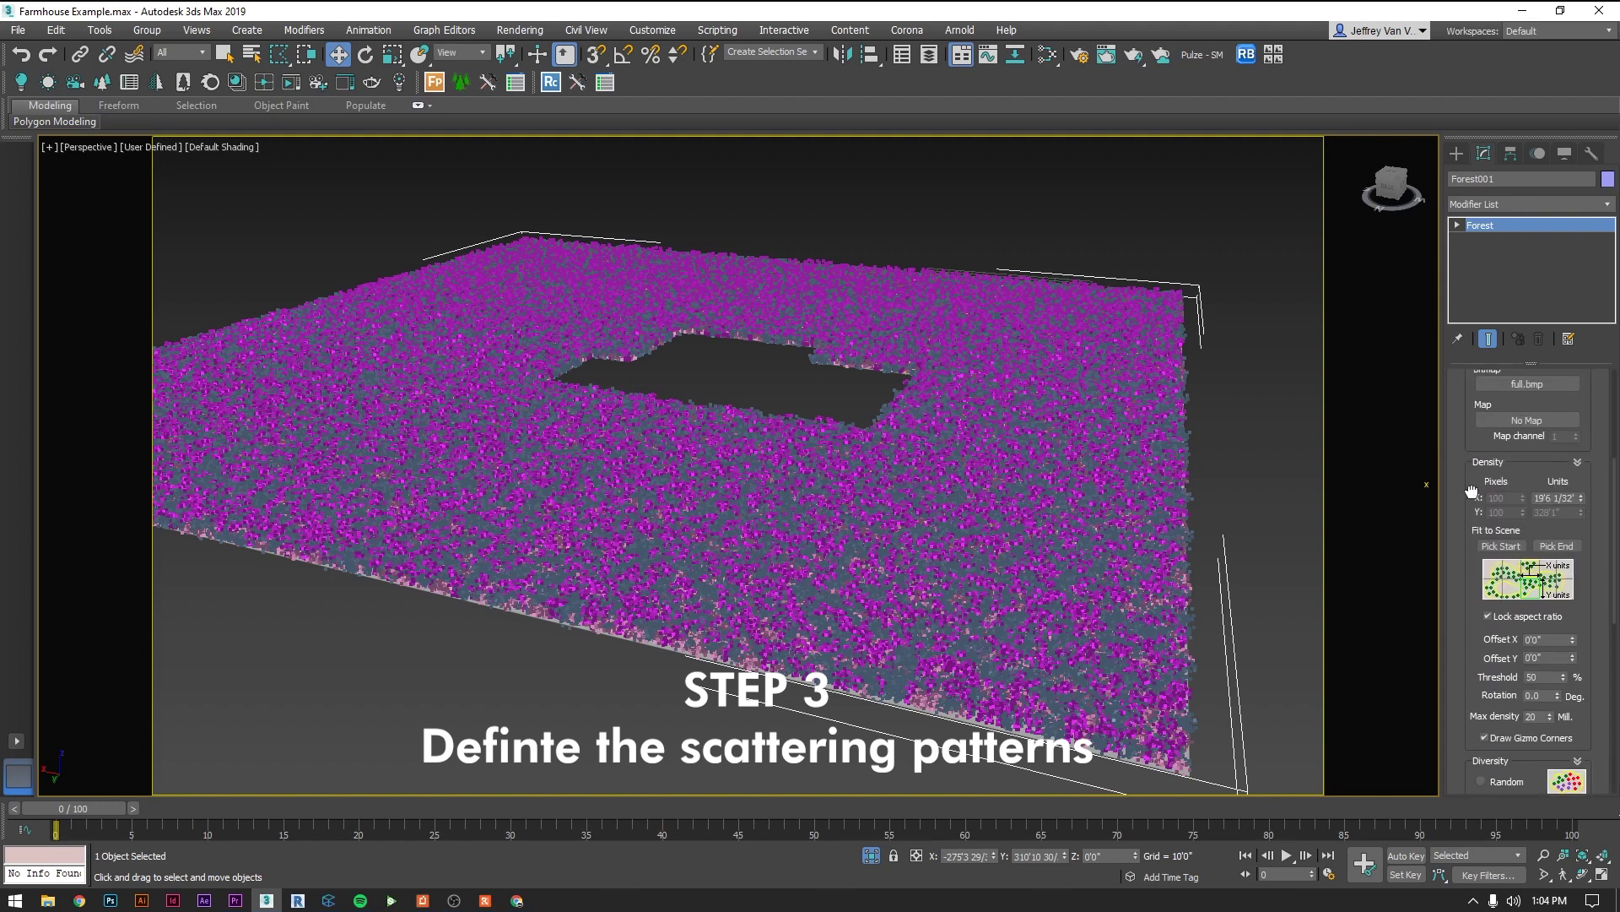
pyautogui.scroll(4, 1471, 491)
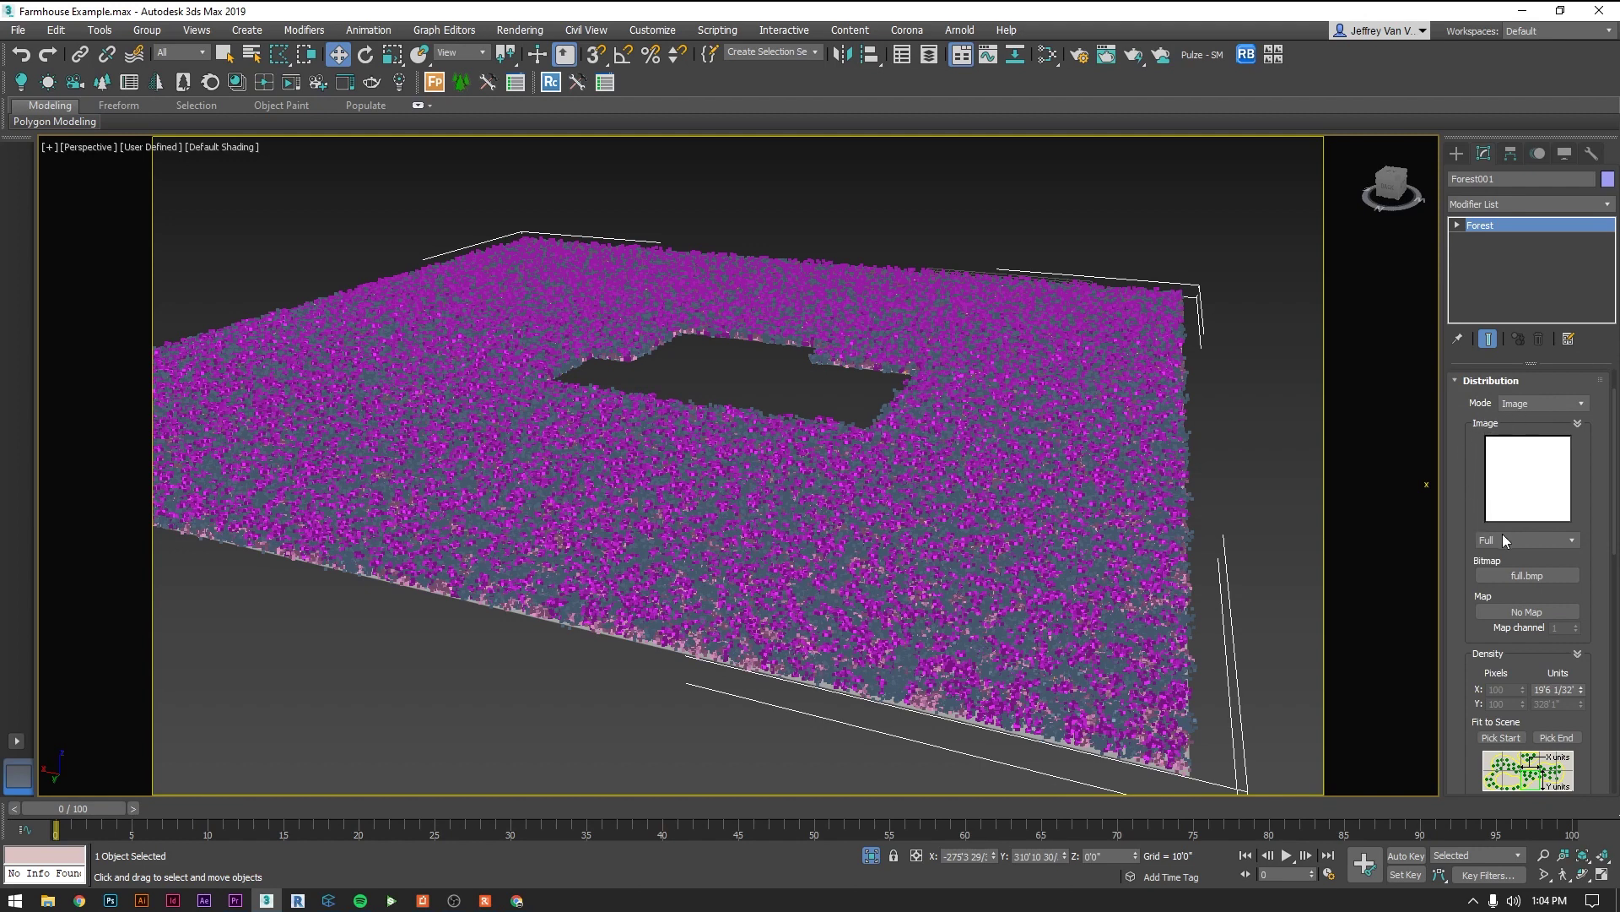
pyautogui.click(1525, 542)
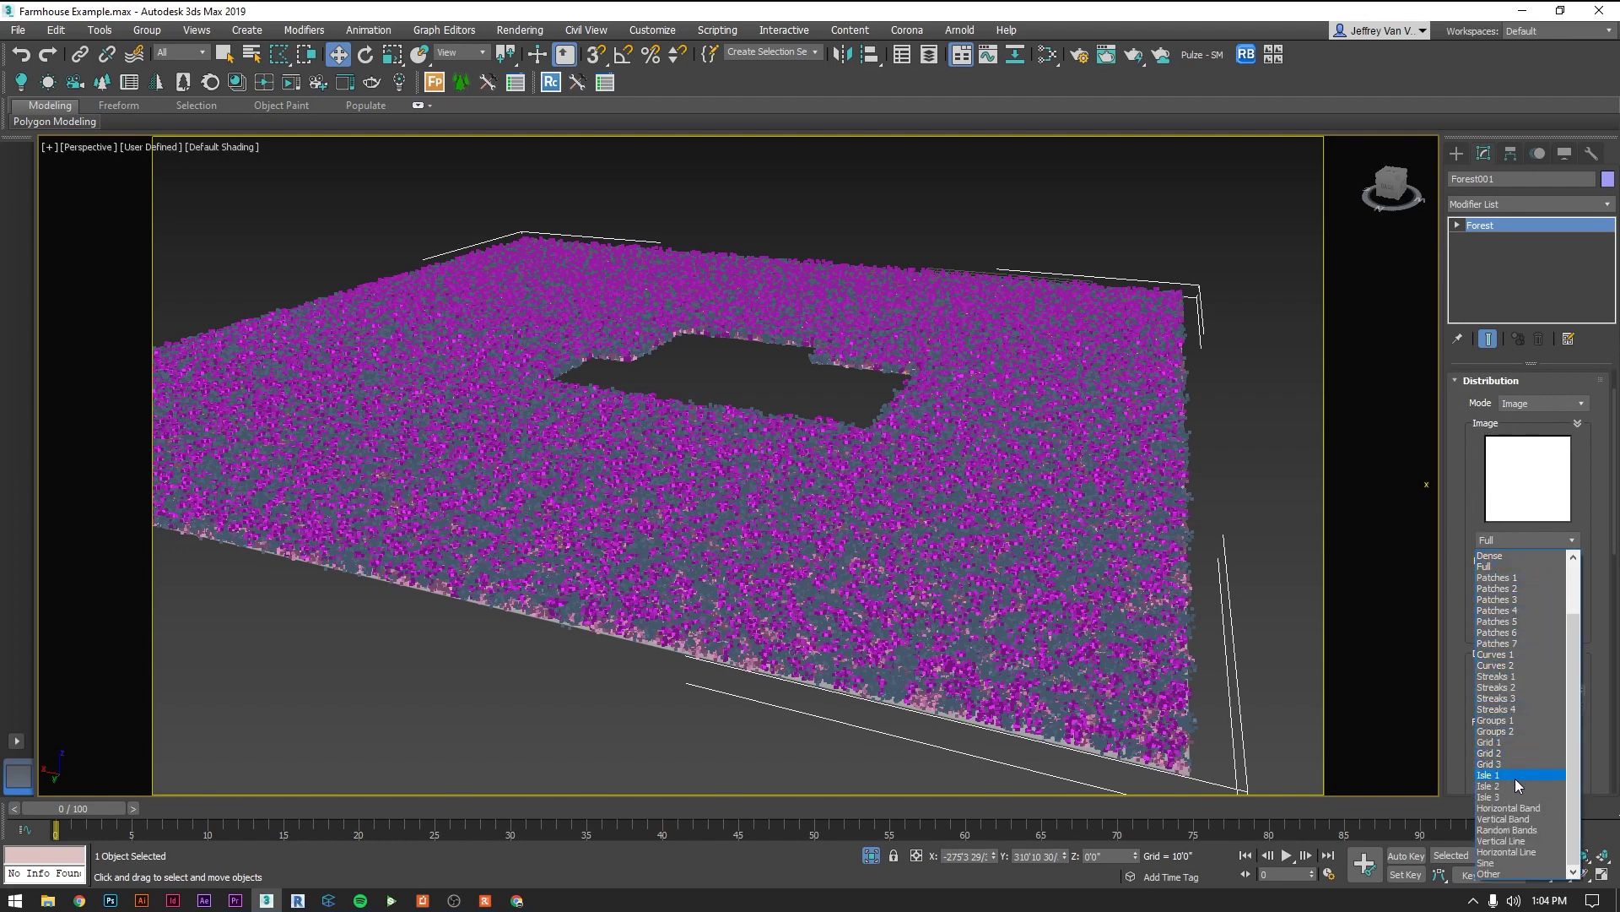
pyautogui.click(1515, 809)
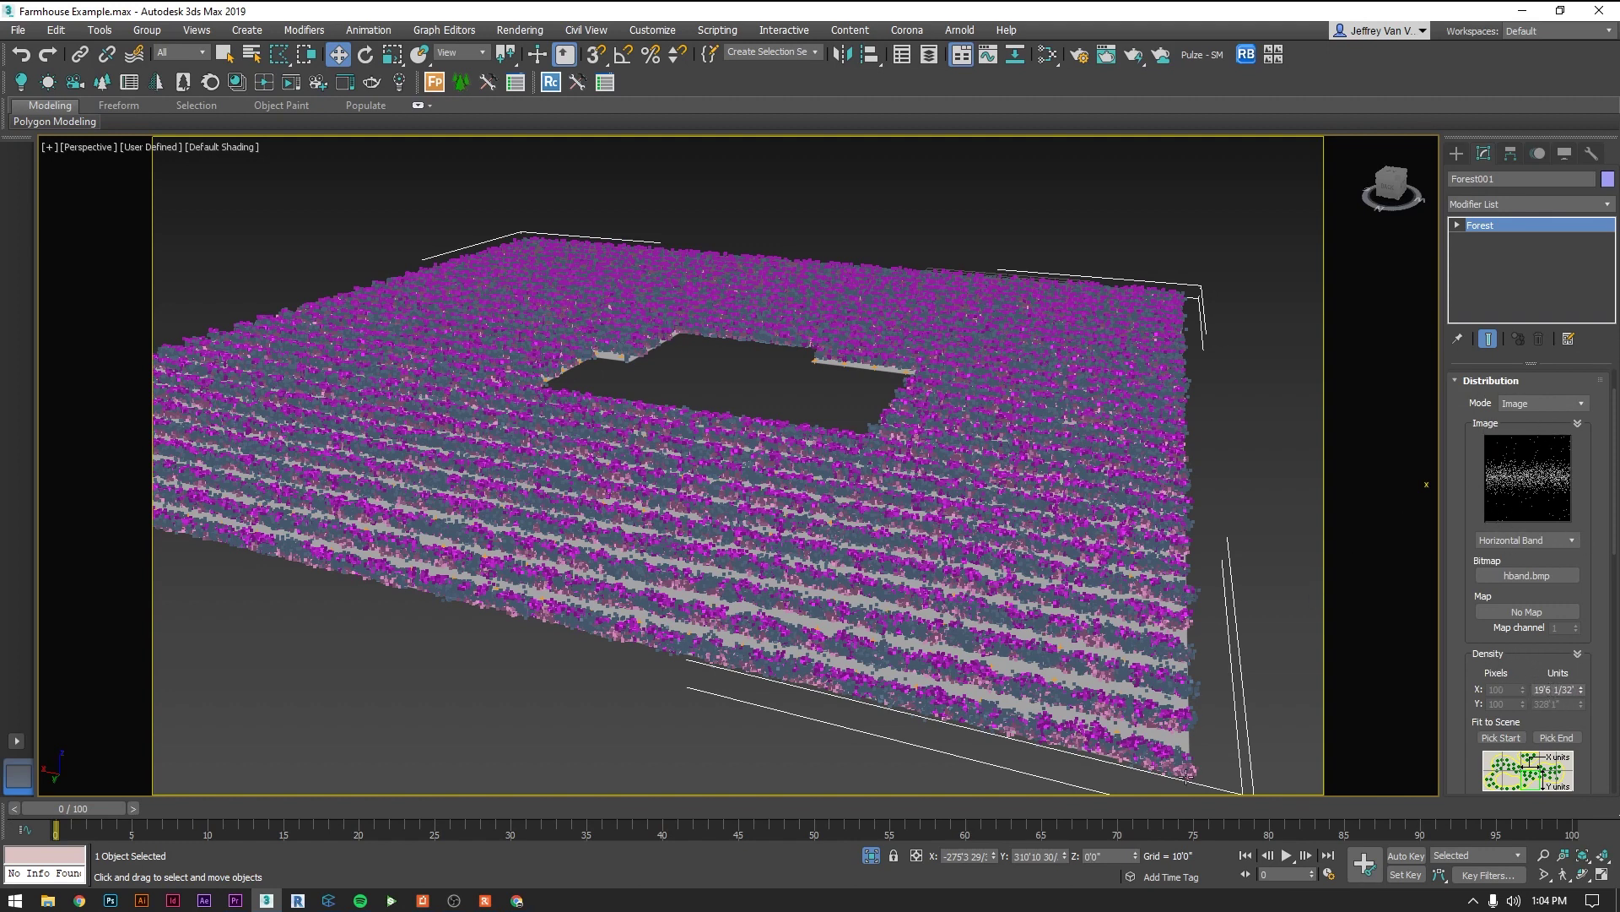
pyautogui.click(1581, 686)
pyautogui.moveTo(1581, 688); pyautogui.dragTo(1577, 491)
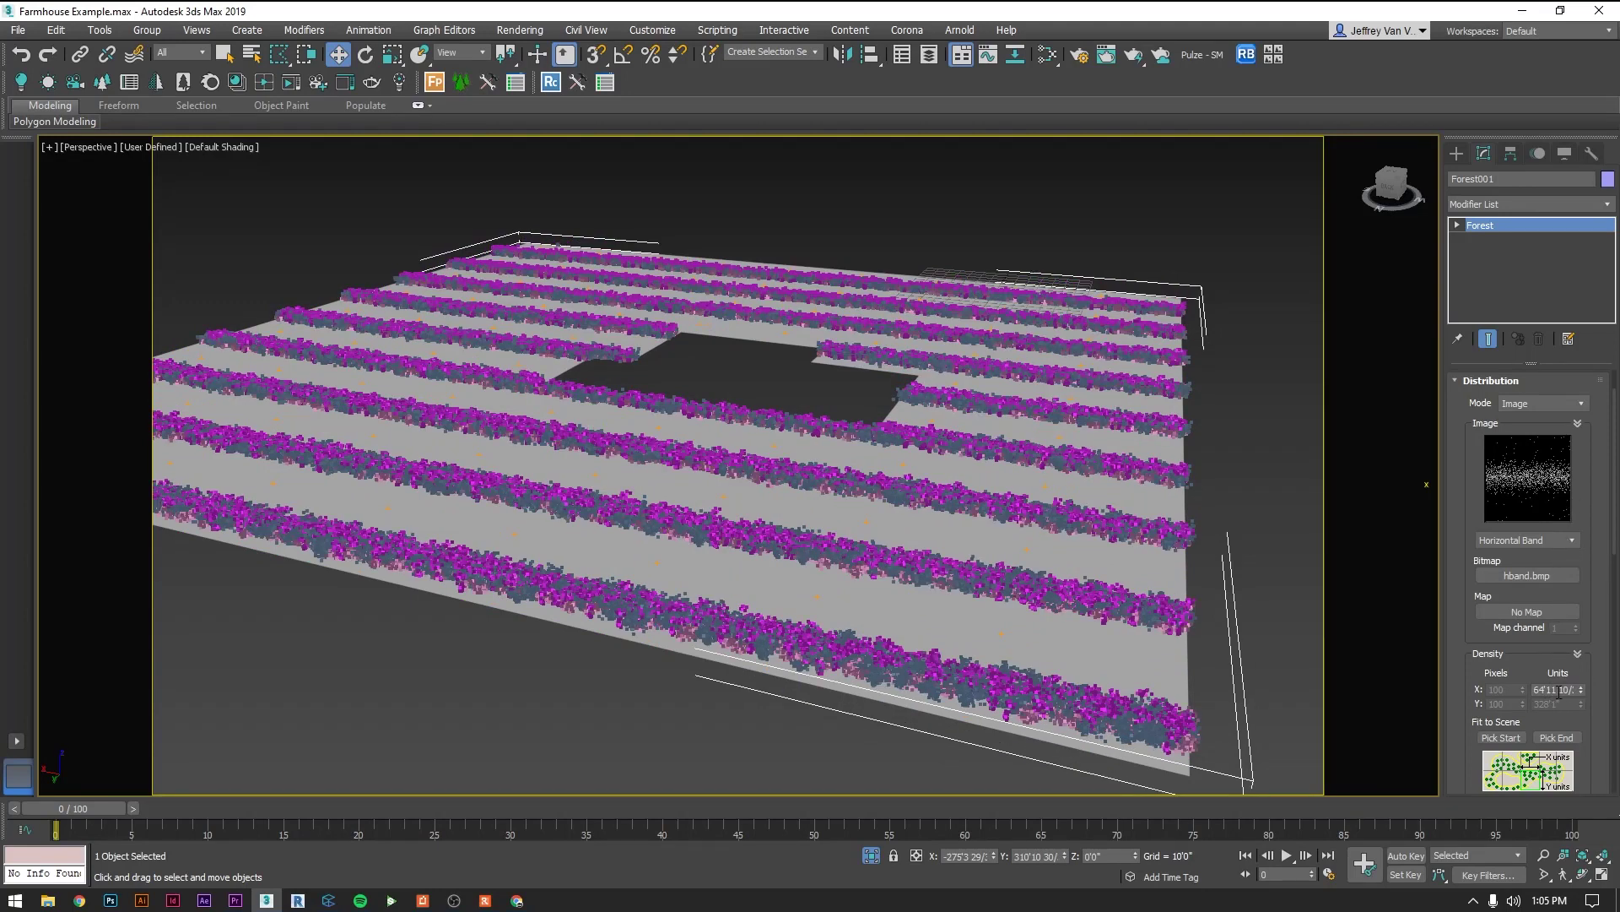
# Step: Try the Spread 4, Spread 3 and Sine patterns, then settle on Dense
pyautogui.click(1567, 544)
pyautogui.click(1567, 556)
pyautogui.click(1568, 544)
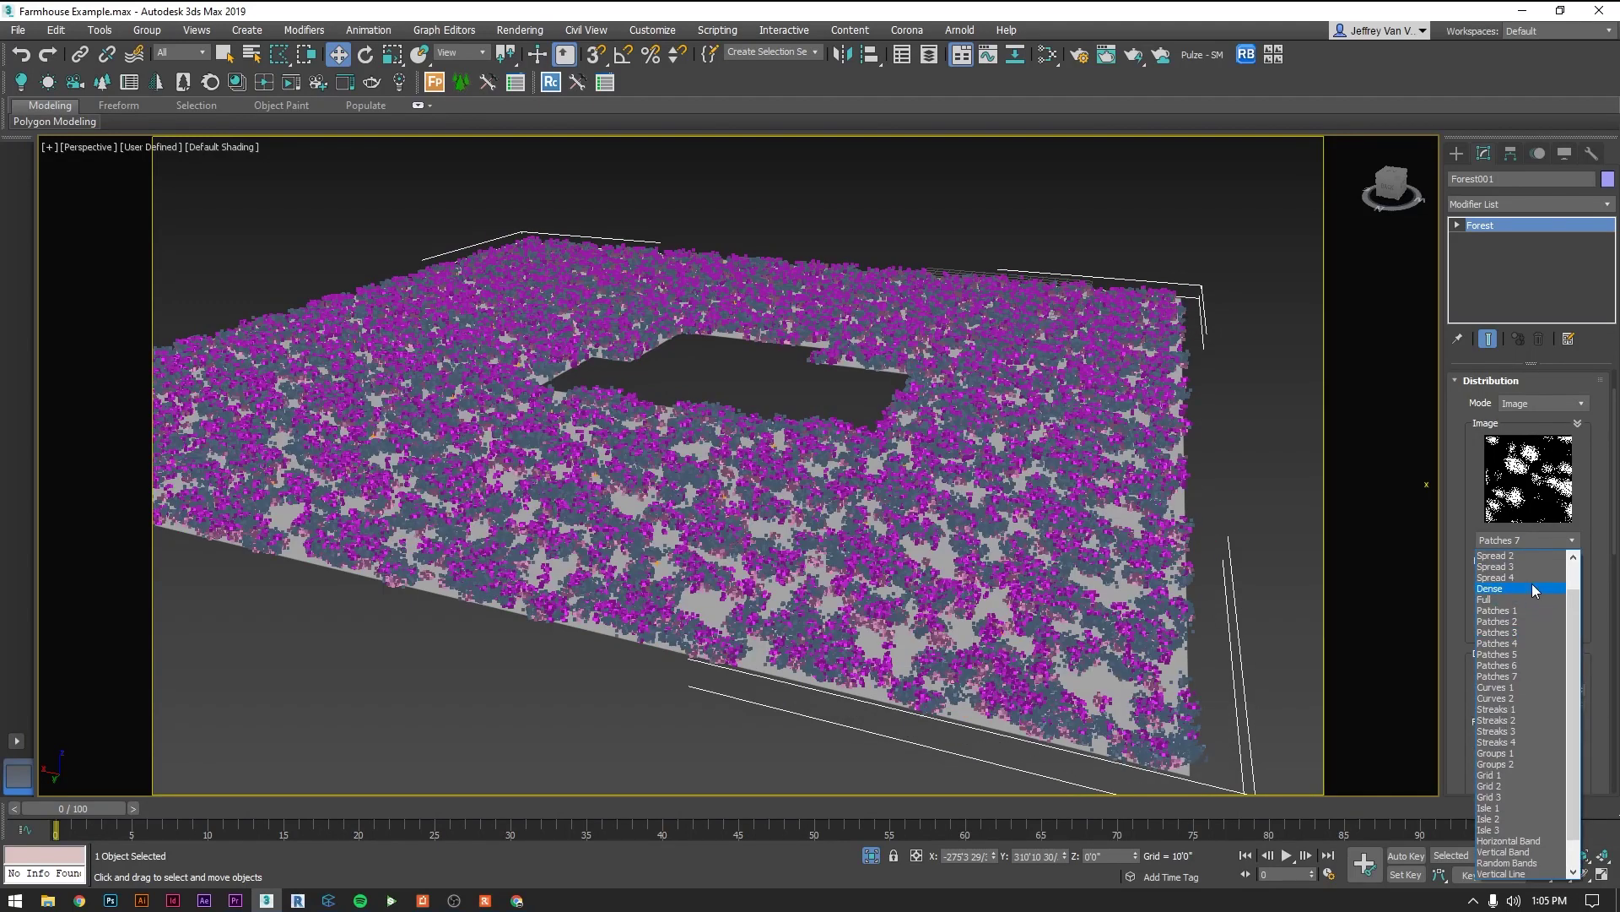
pyautogui.click(1532, 588)
pyautogui.click(1533, 542)
pyautogui.click(1533, 577)
pyautogui.click(1568, 541)
pyautogui.click(1511, 812)
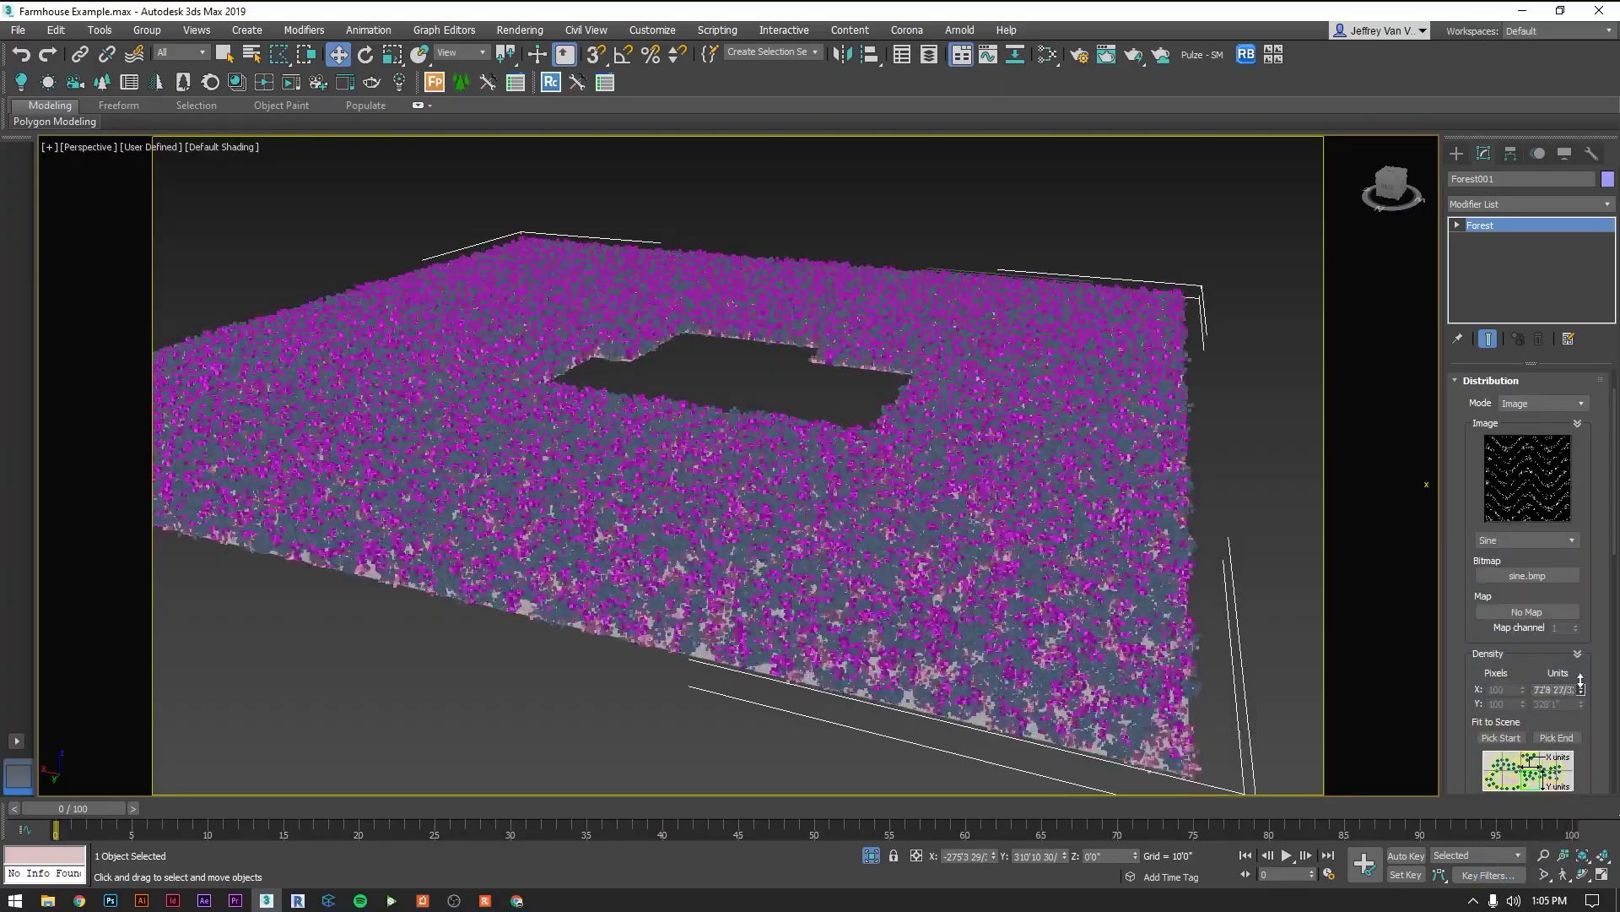
pyautogui.click(1567, 540)
pyautogui.click(1511, 737)
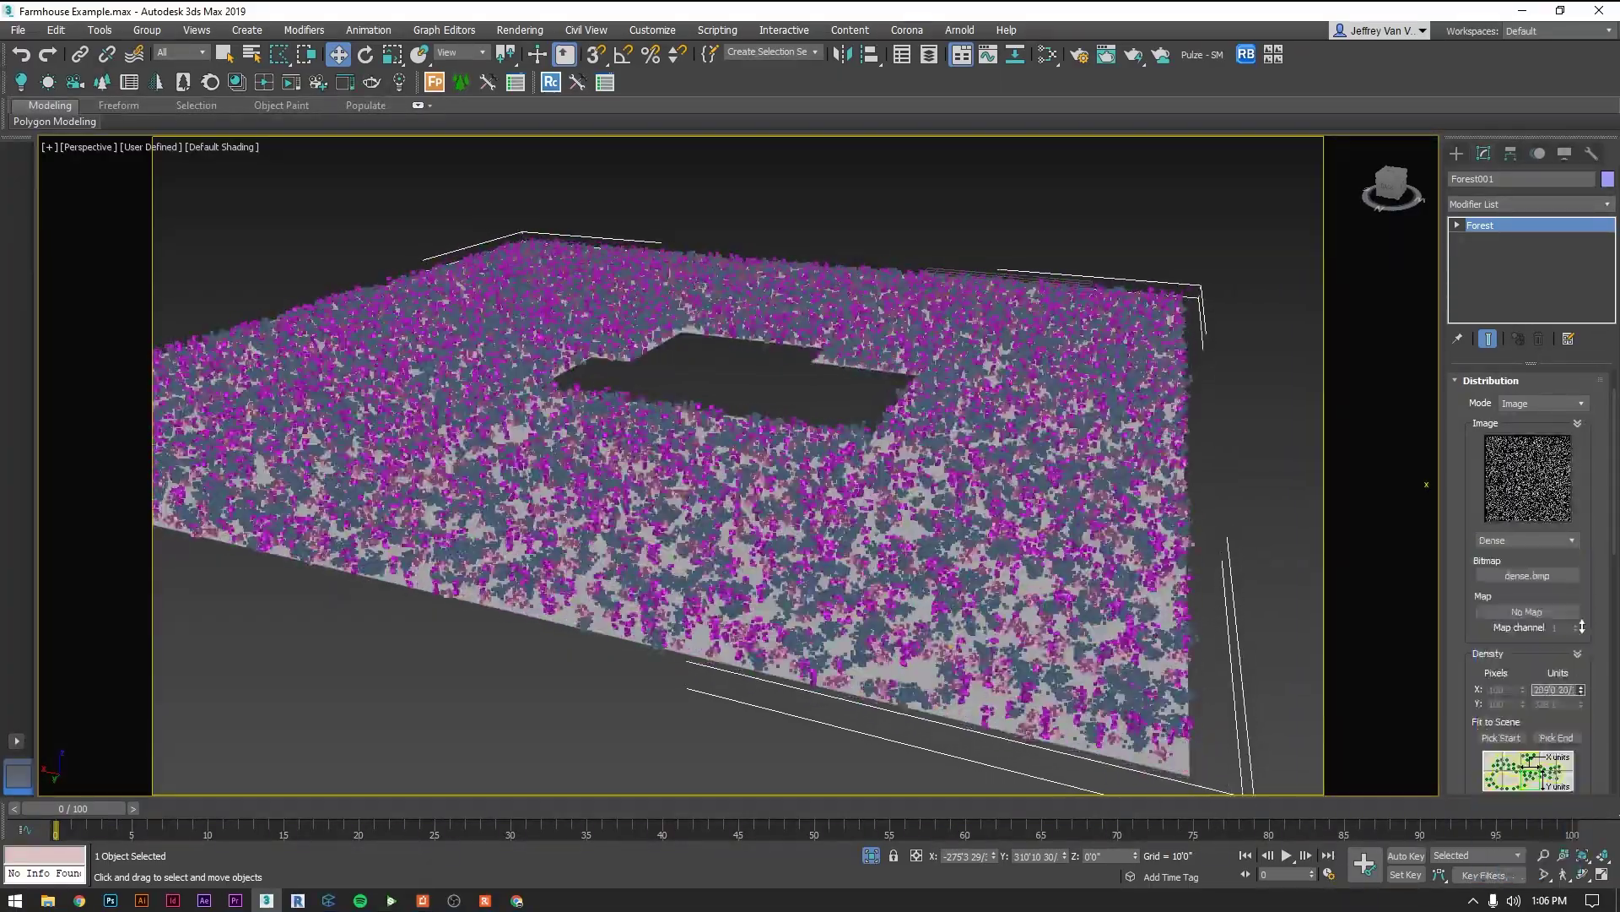
pyautogui.keyDown('alt'); pyautogui.moveTo(937, 591); pyautogui.dragTo(823, 397, button='middle'); pyautogui.keyUp('alt')
# Step: Turn off random rotation and random scaling in Forest001's Transform rollout
pyautogui.click(1491, 388)
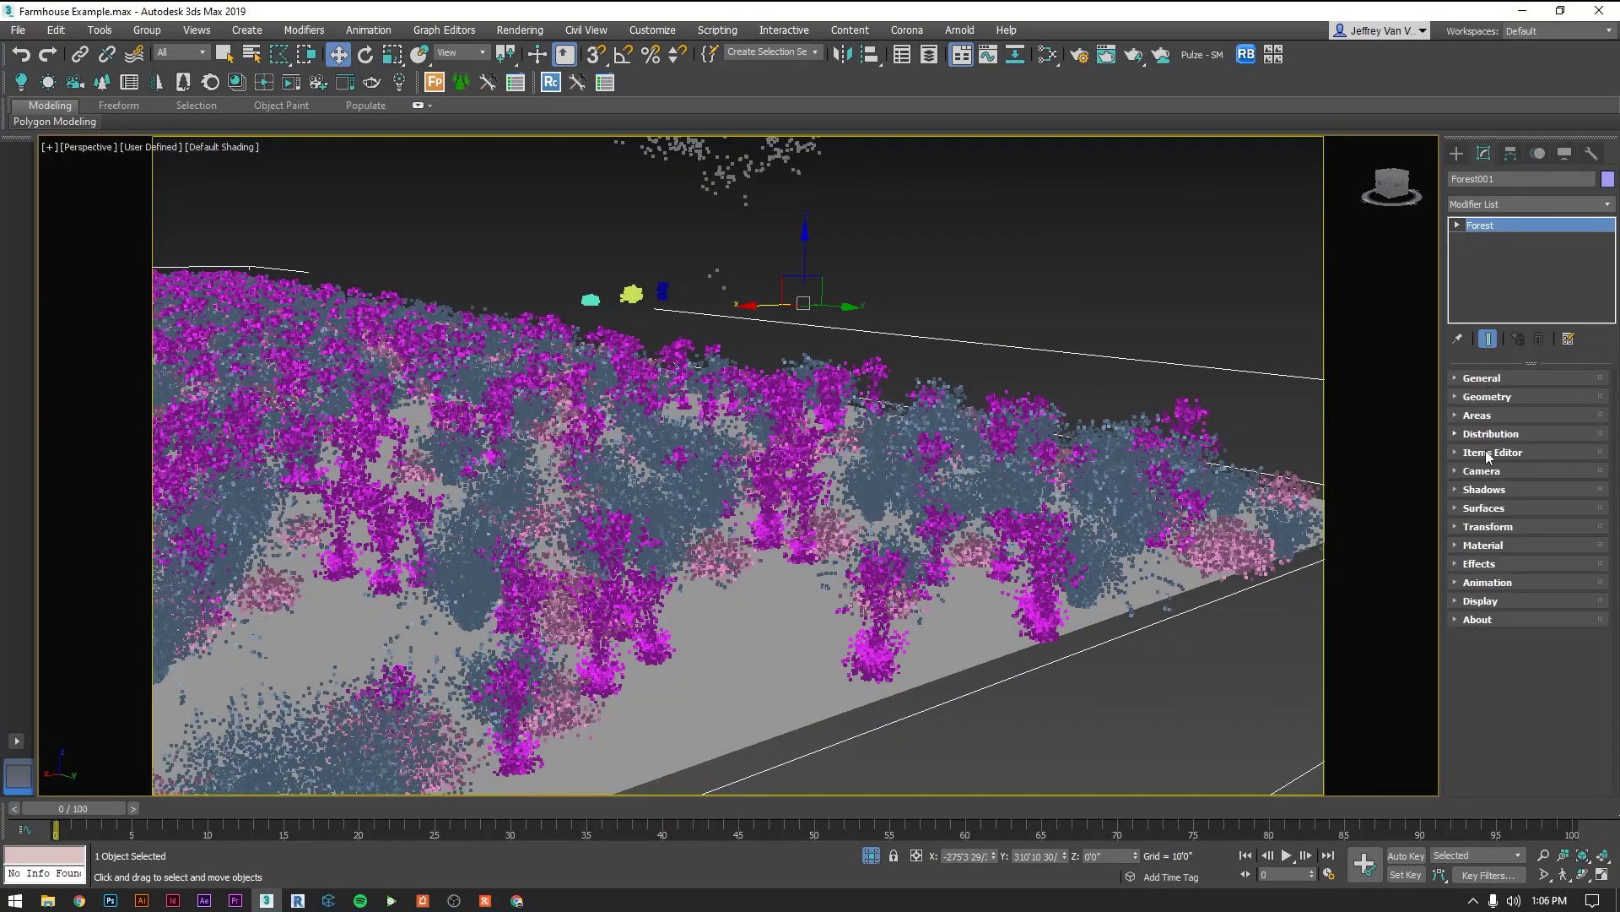
pyautogui.click(1499, 525)
pyautogui.moveTo(1466, 463); pyautogui.dragTo(1476, 637)
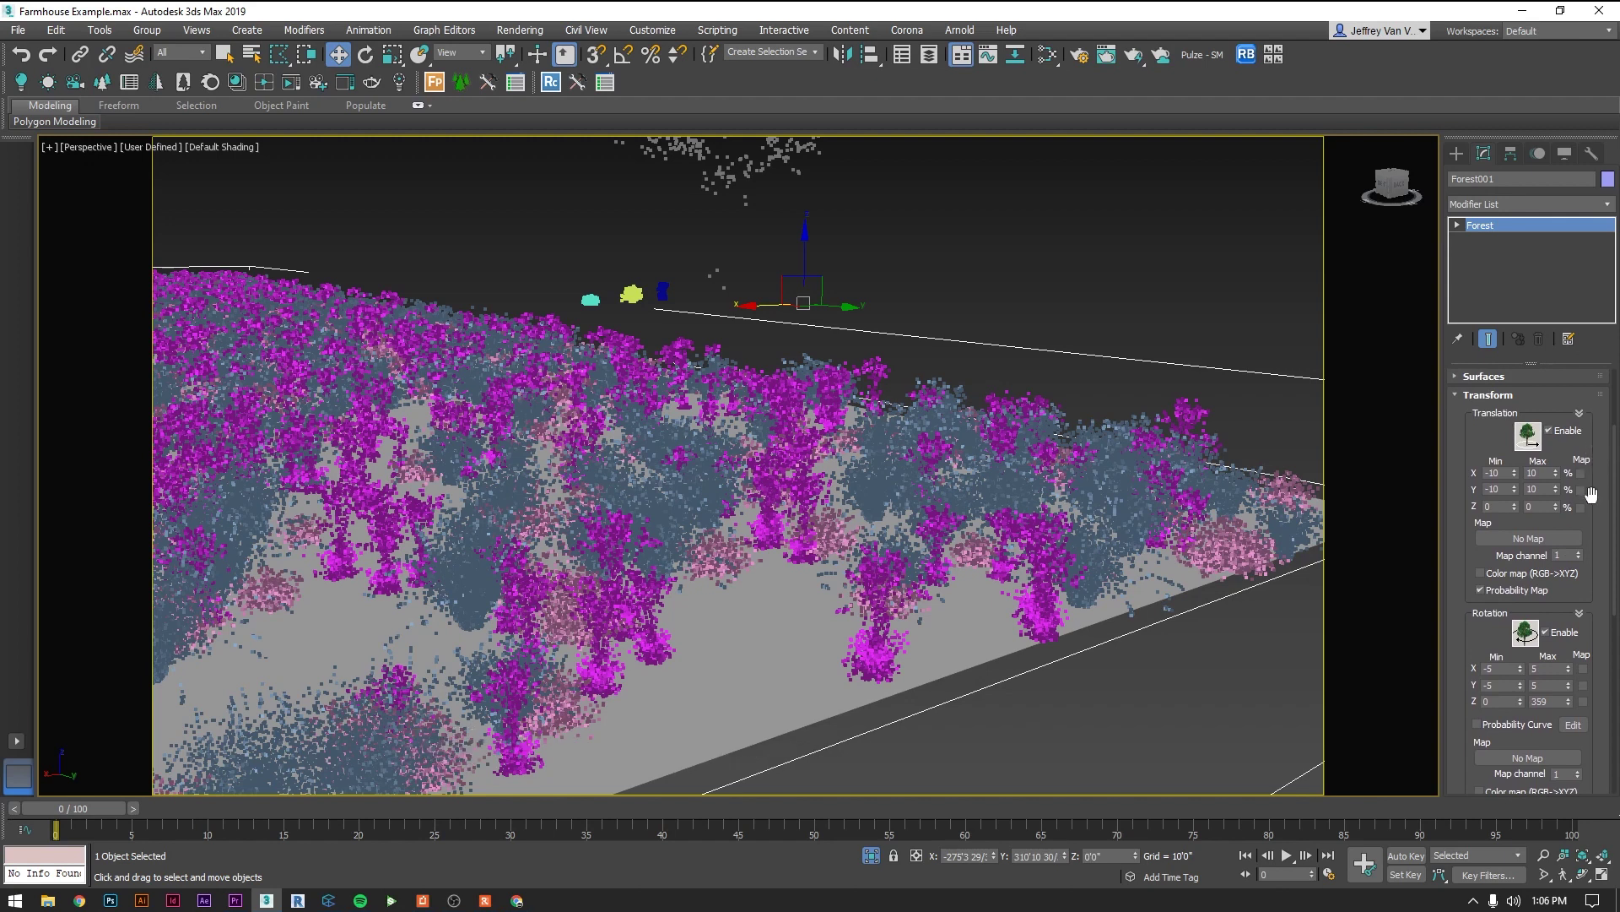
pyautogui.moveTo(1597, 595); pyautogui.dragTo(1587, 479)
pyautogui.click(1560, 483)
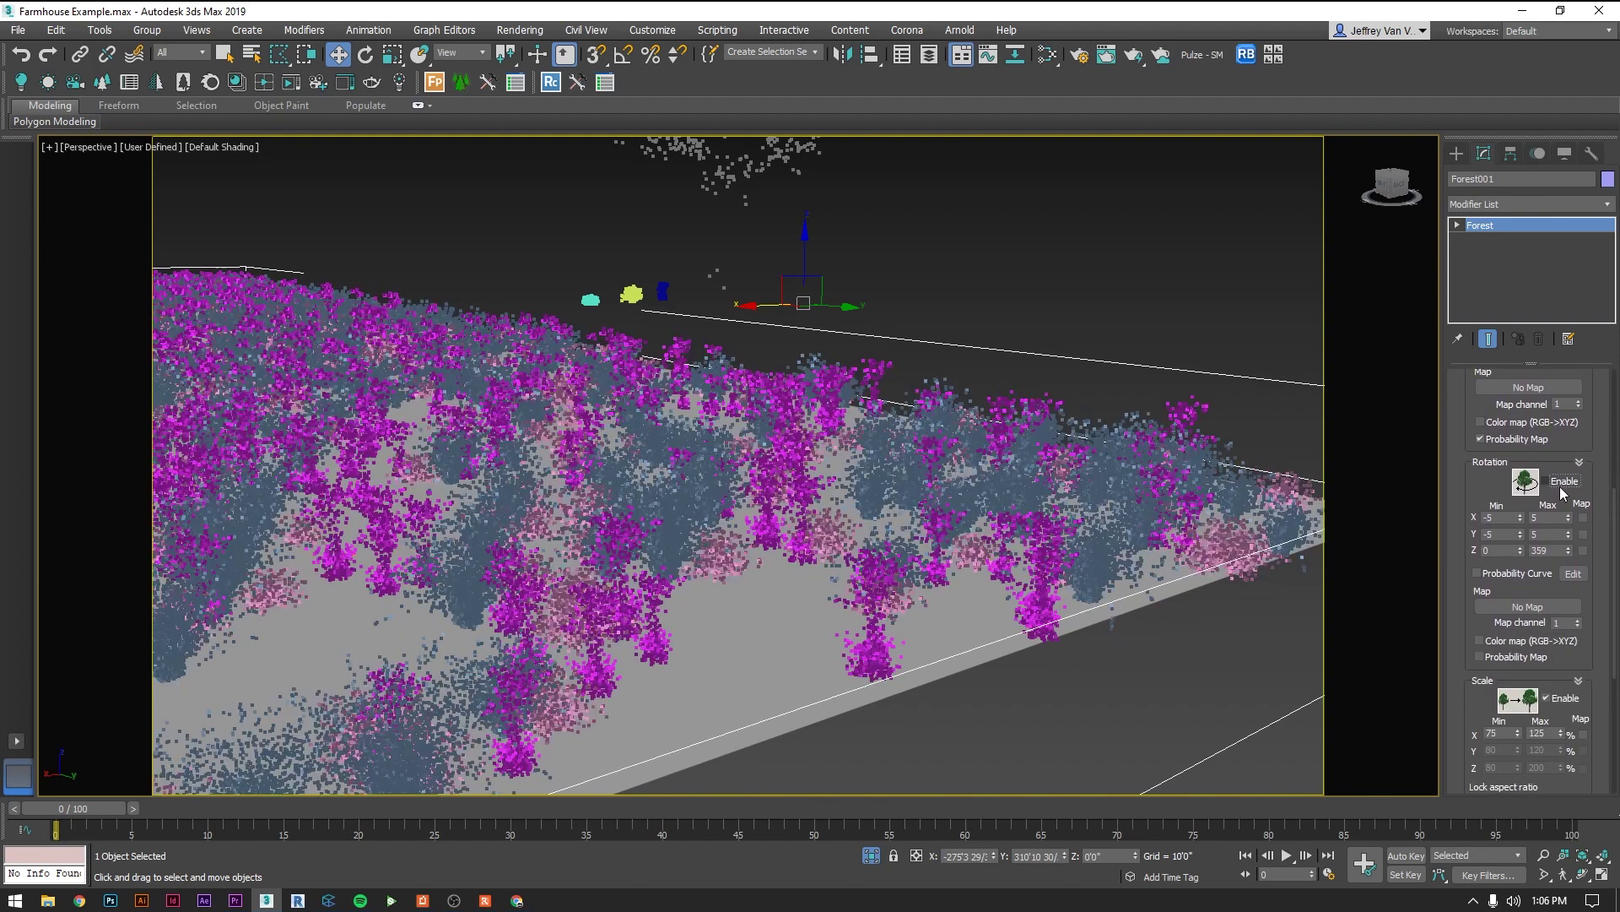
pyautogui.click(1560, 698)
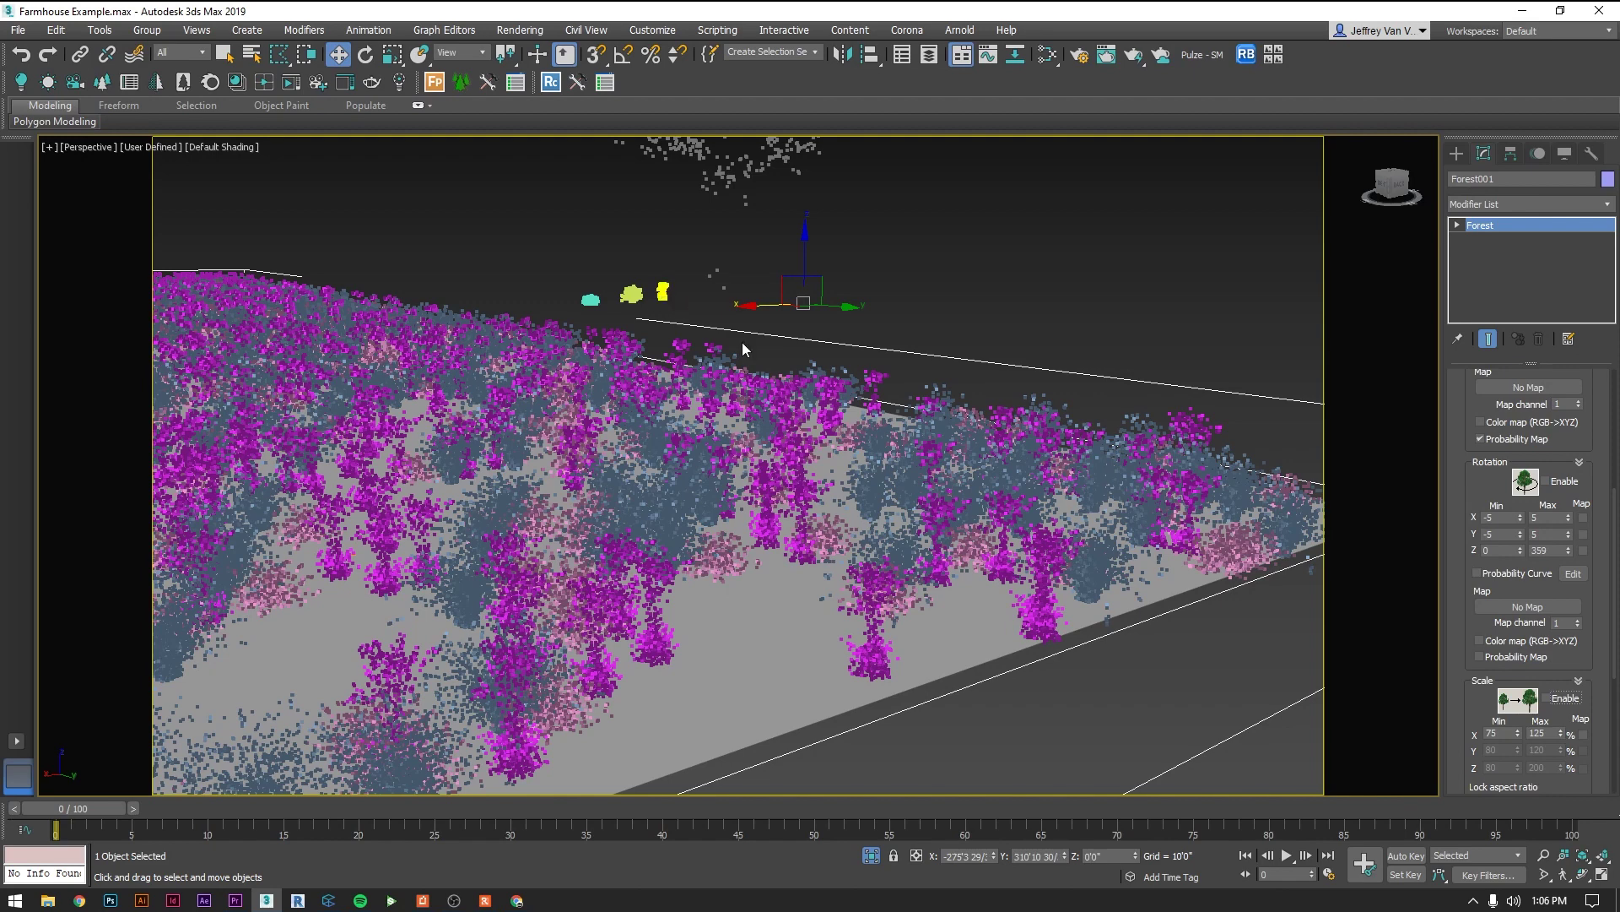
pyautogui.keyDown('alt'); pyautogui.moveTo(1005, 460); pyautogui.dragTo(942, 446, button='middle'); pyautogui.keyUp('alt')
pyautogui.scroll(4, 942, 446)
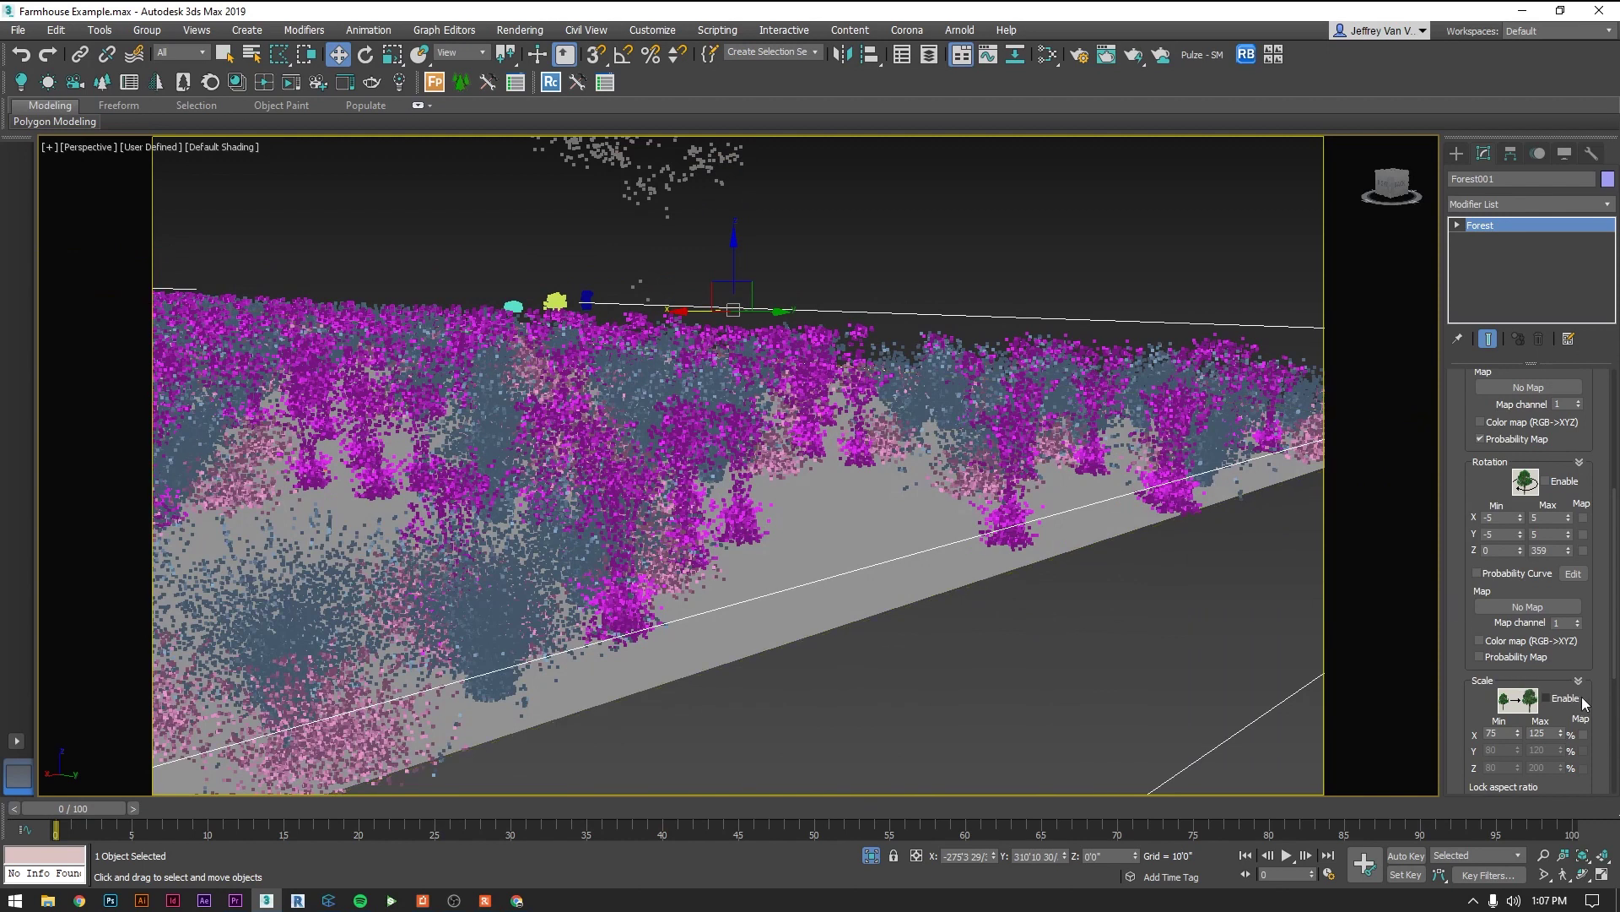
# Step: Re-enable scaling with Min 25% and Max 100%, and turn rotation back on
pyautogui.moveTo(1590, 698); pyautogui.dragTo(1599, 651)
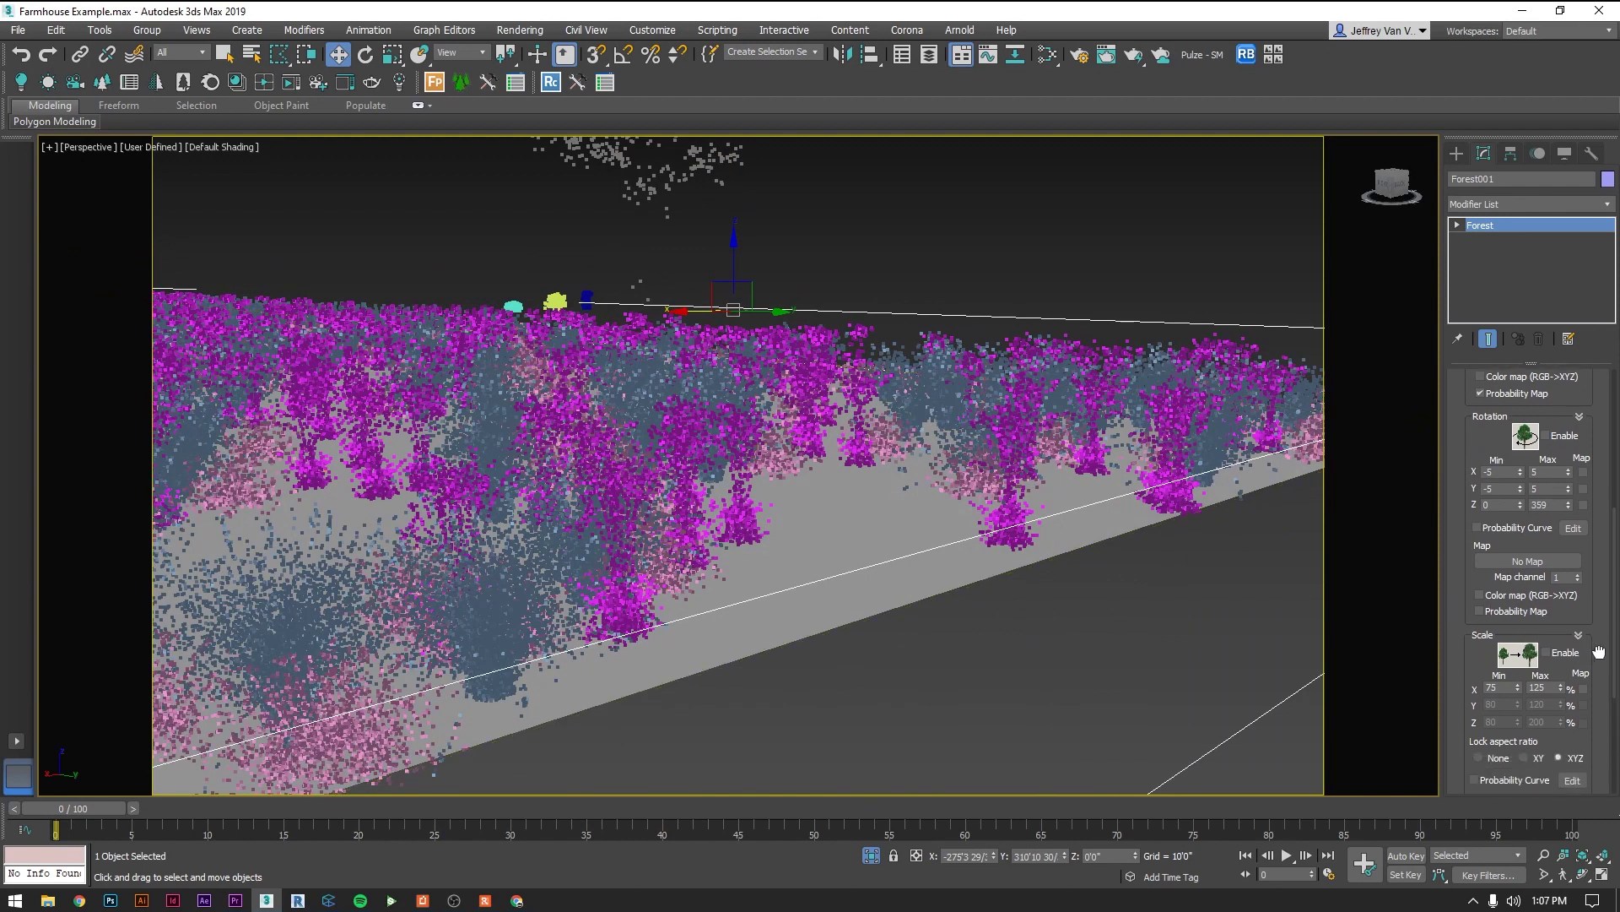
pyautogui.click(1558, 658)
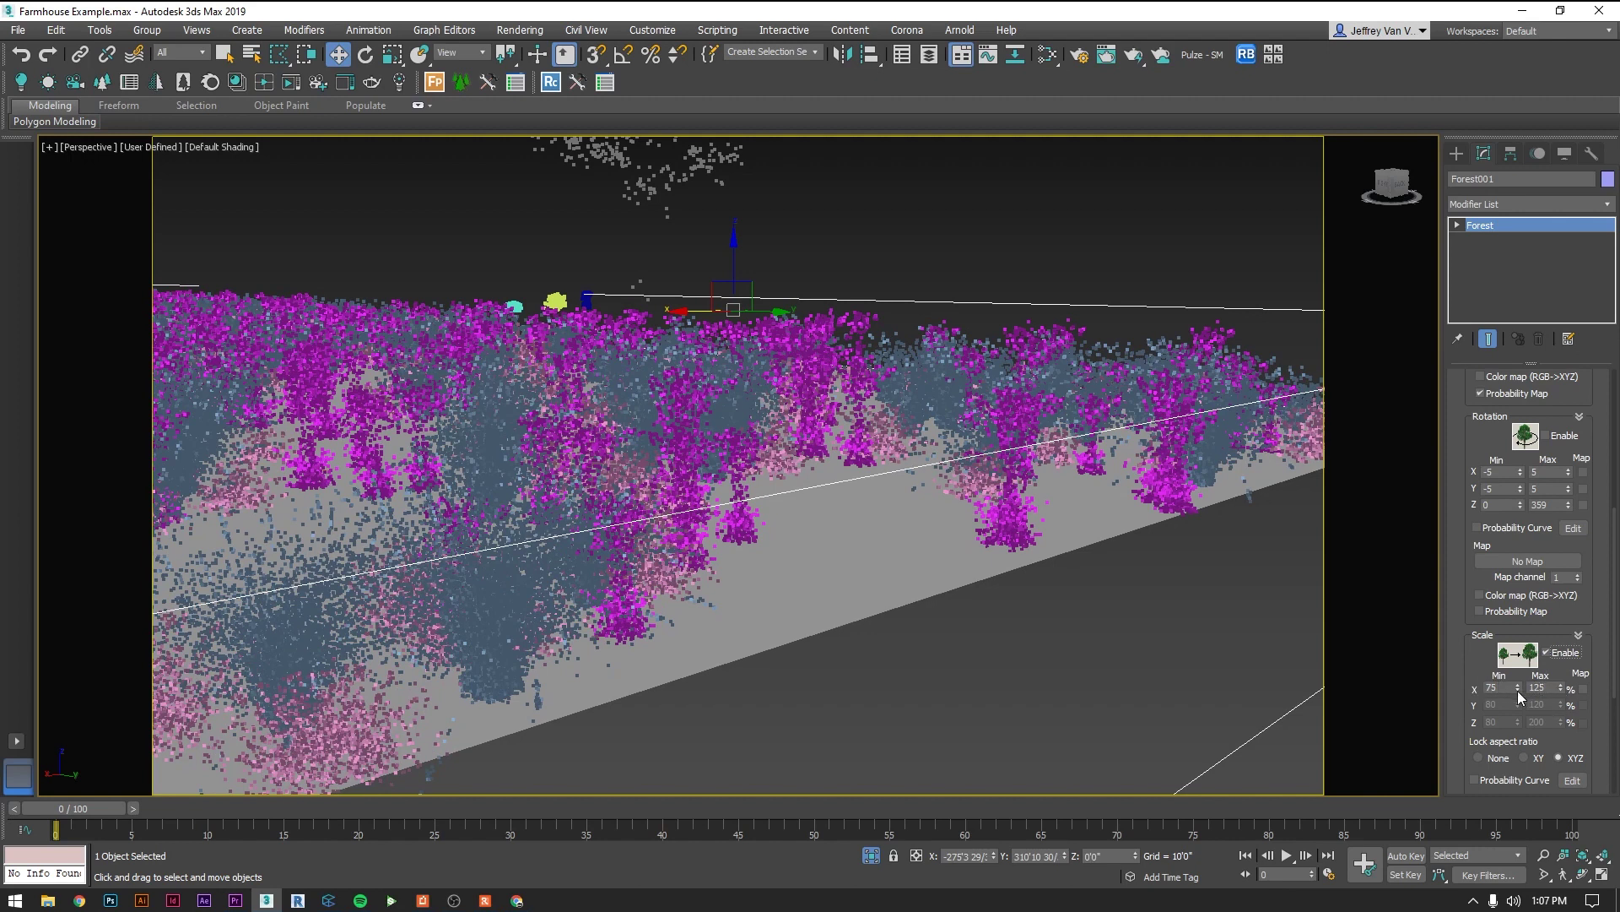
pyautogui.moveTo(1518, 691); pyautogui.dragTo(1525, 748)
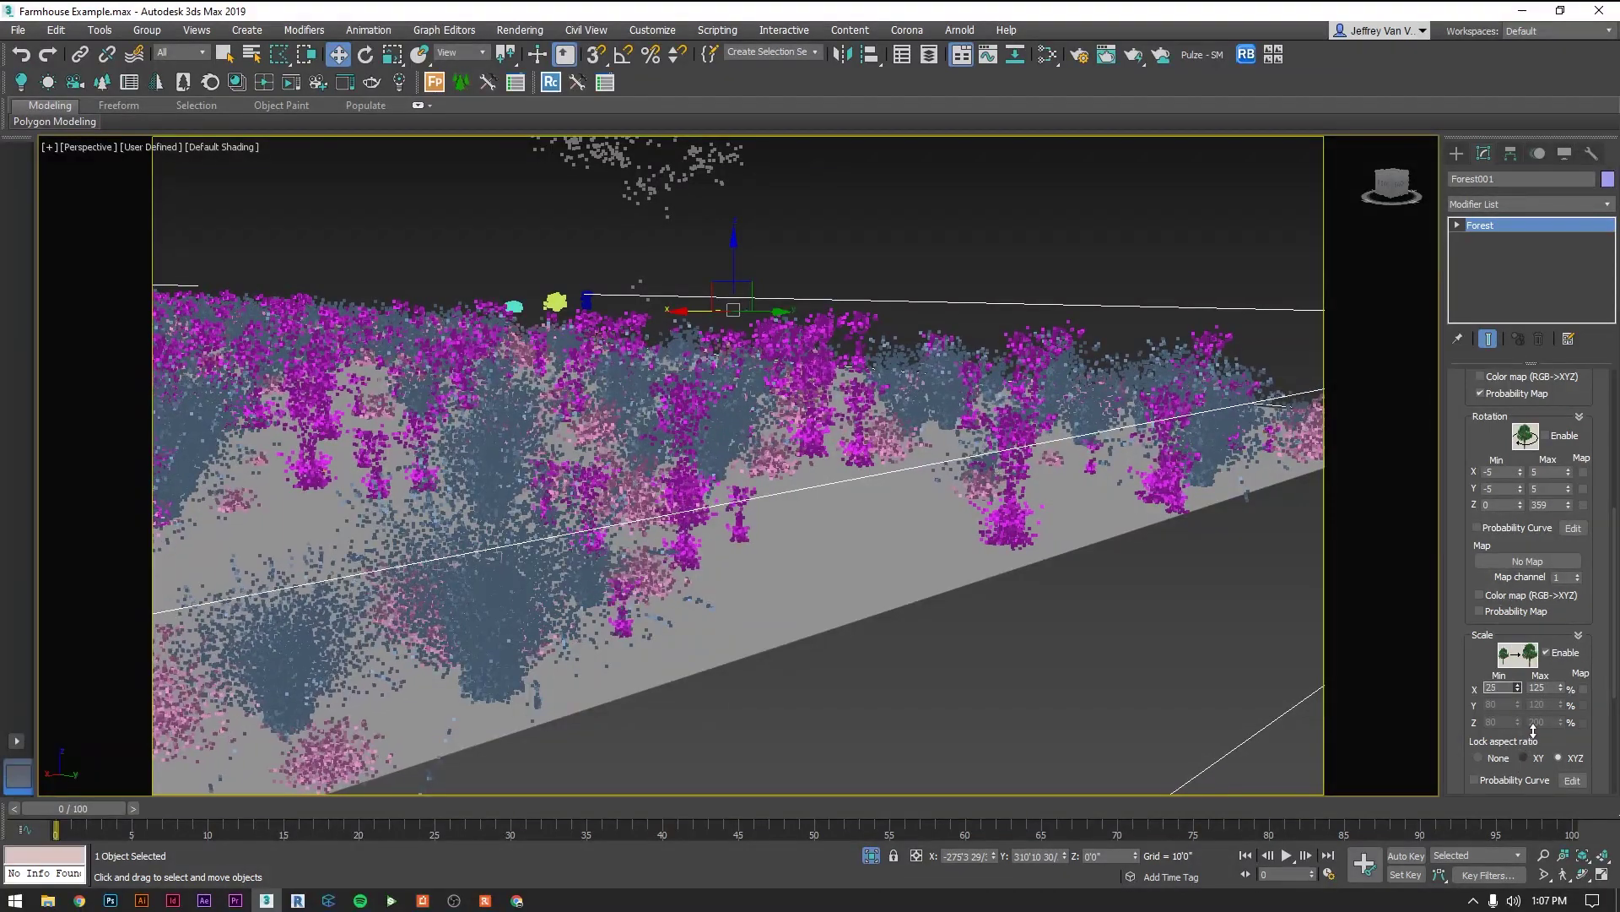
pyautogui.moveTo(1561, 688); pyautogui.dragTo(1591, 701)
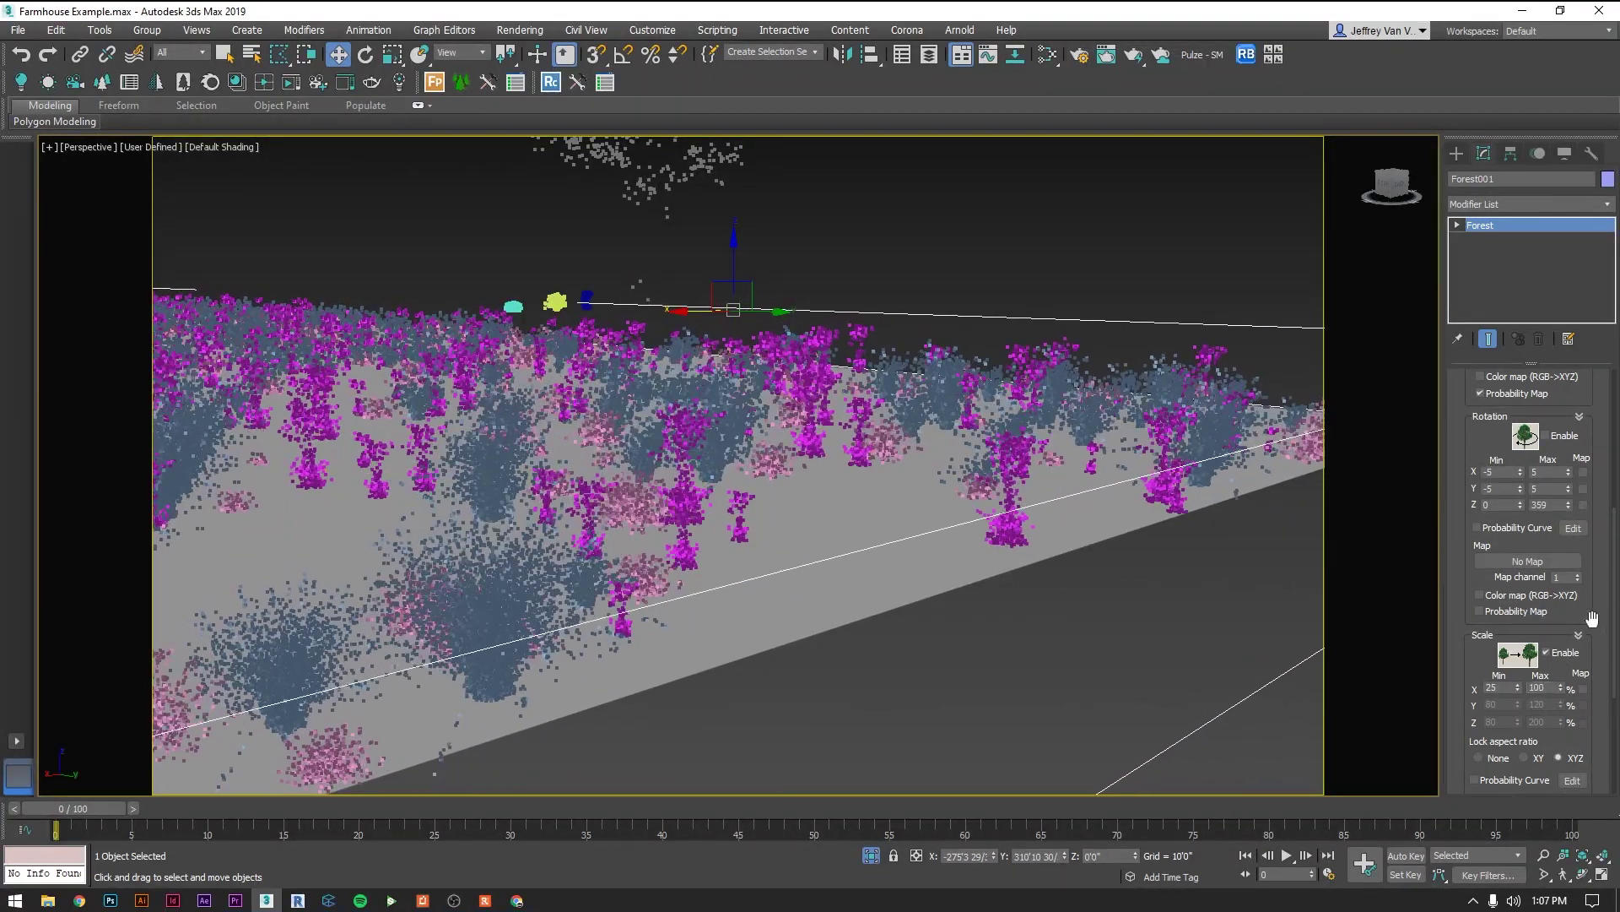
pyautogui.scroll(2, 1593, 540)
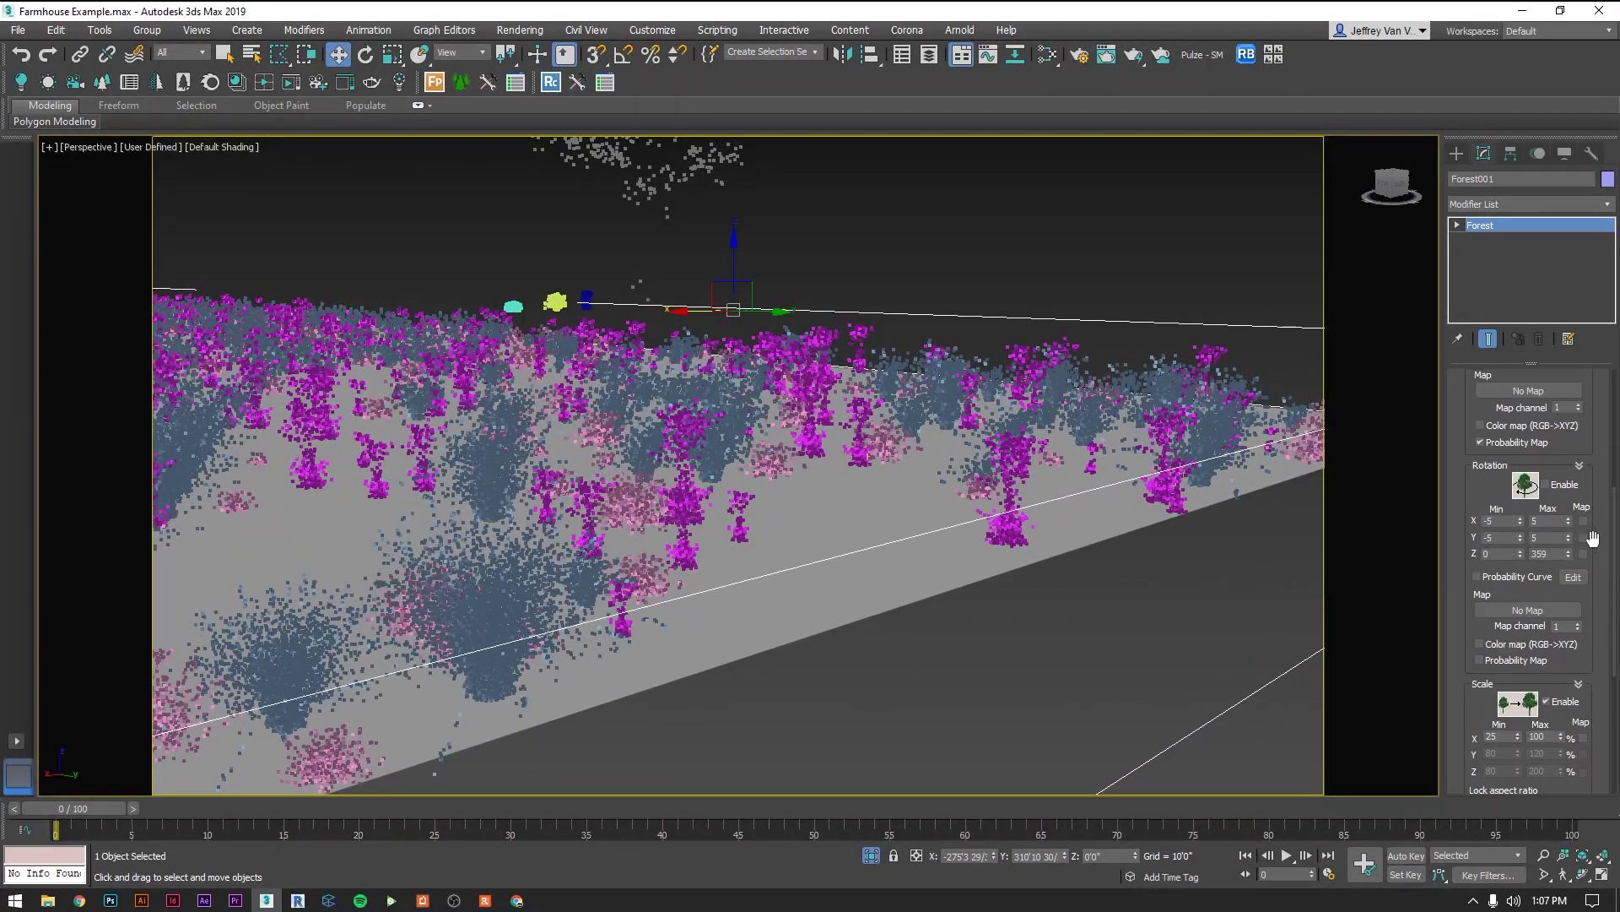
pyautogui.click(1563, 485)
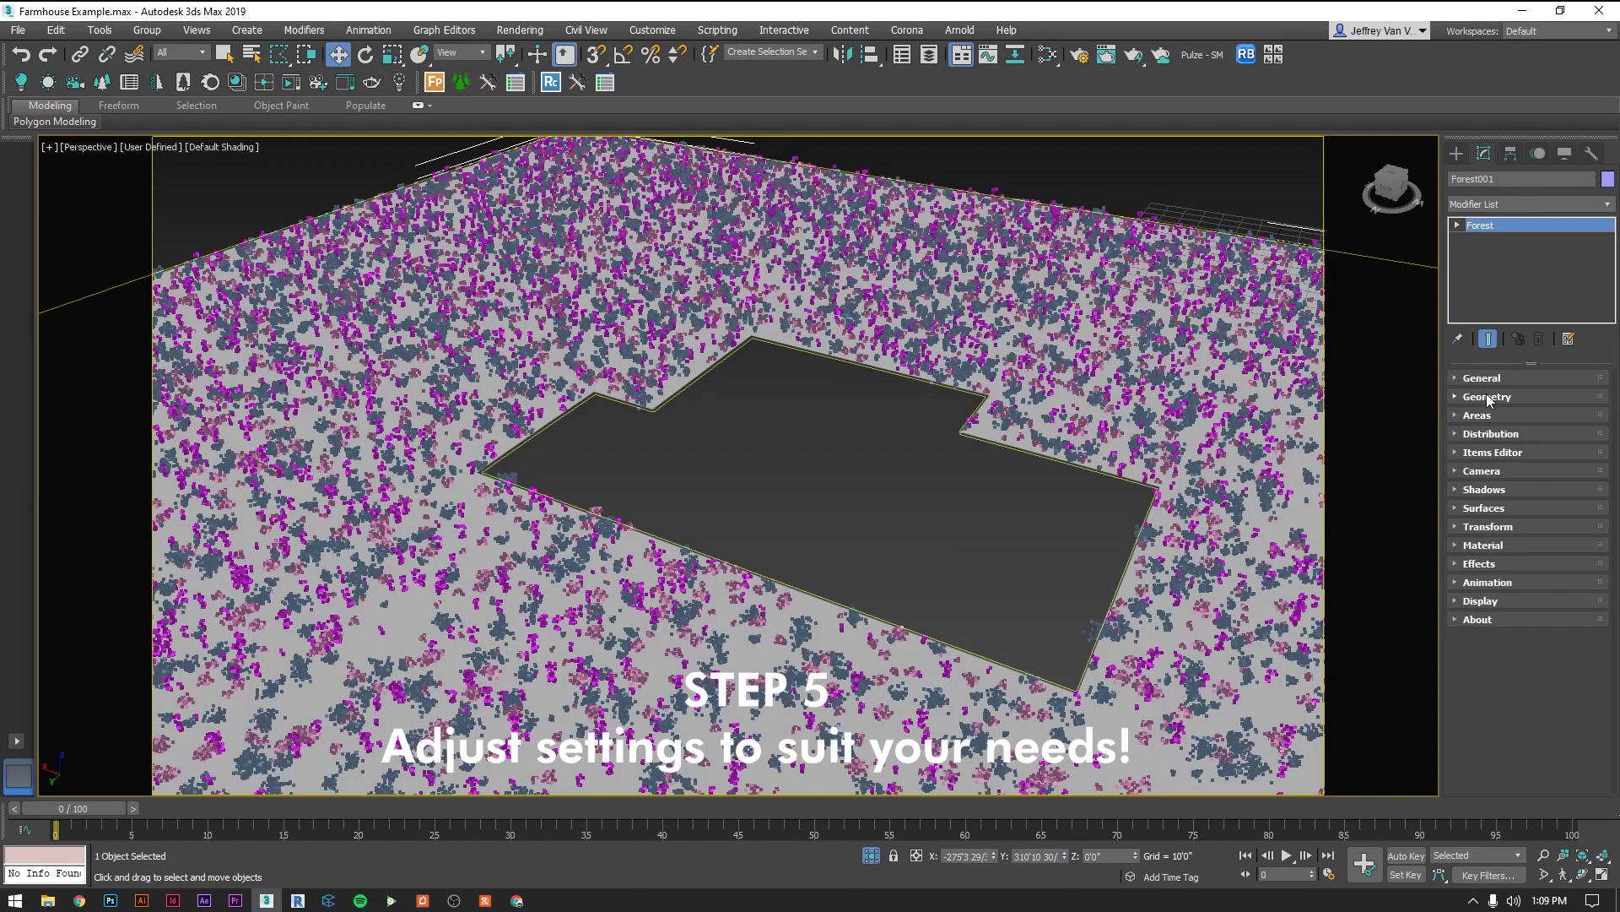
pyautogui.click(1464, 437)
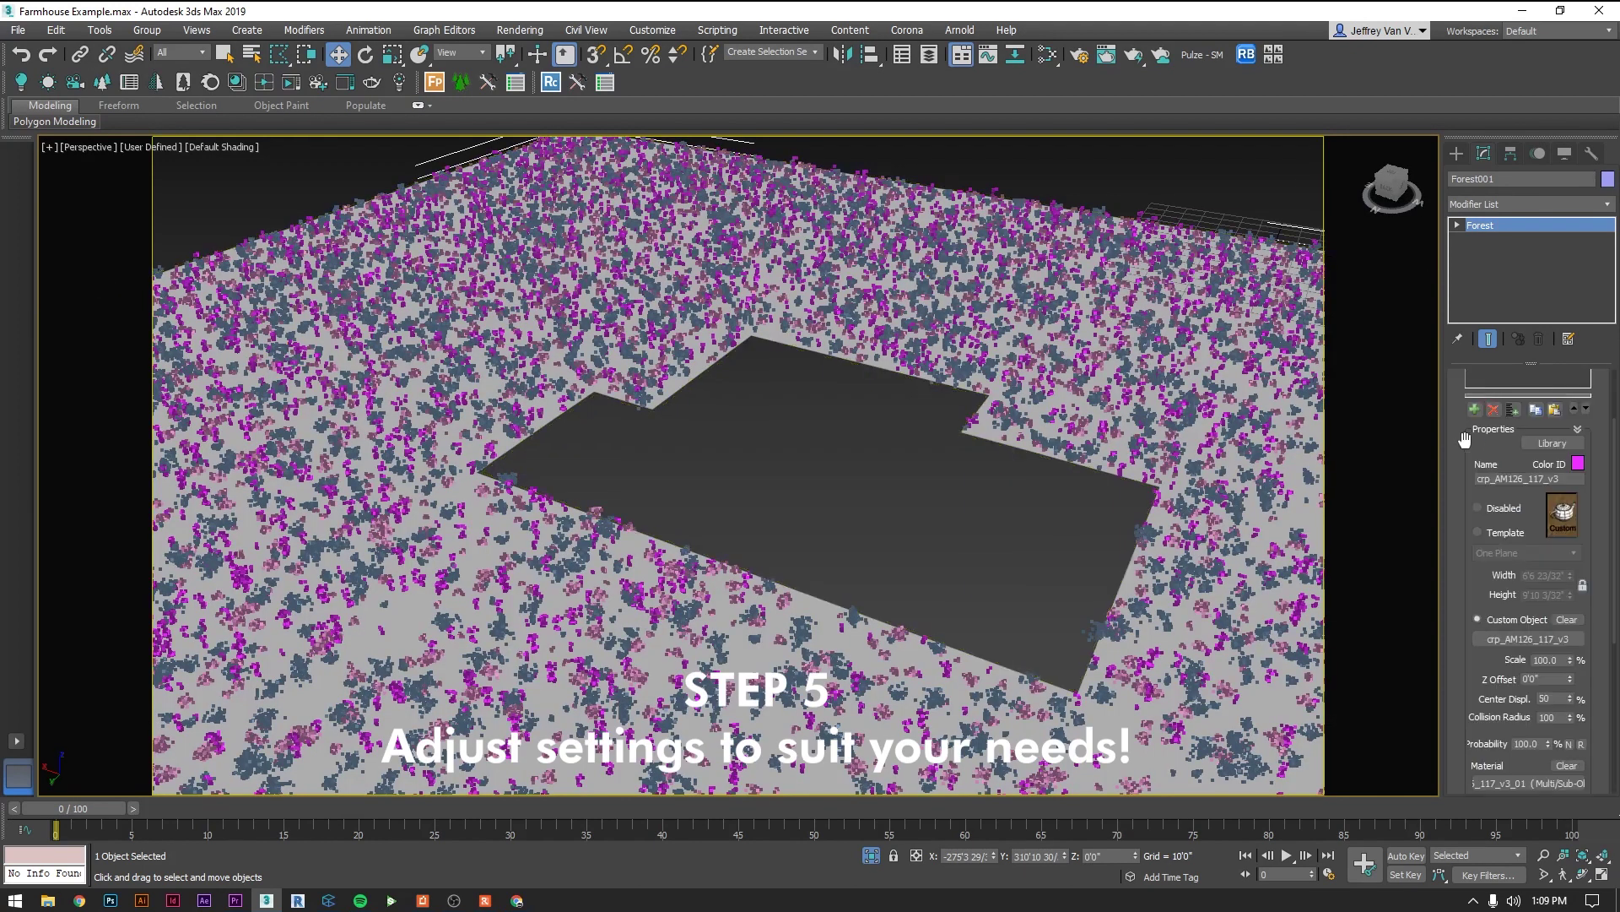
pyautogui.scroll(3, 1467, 456)
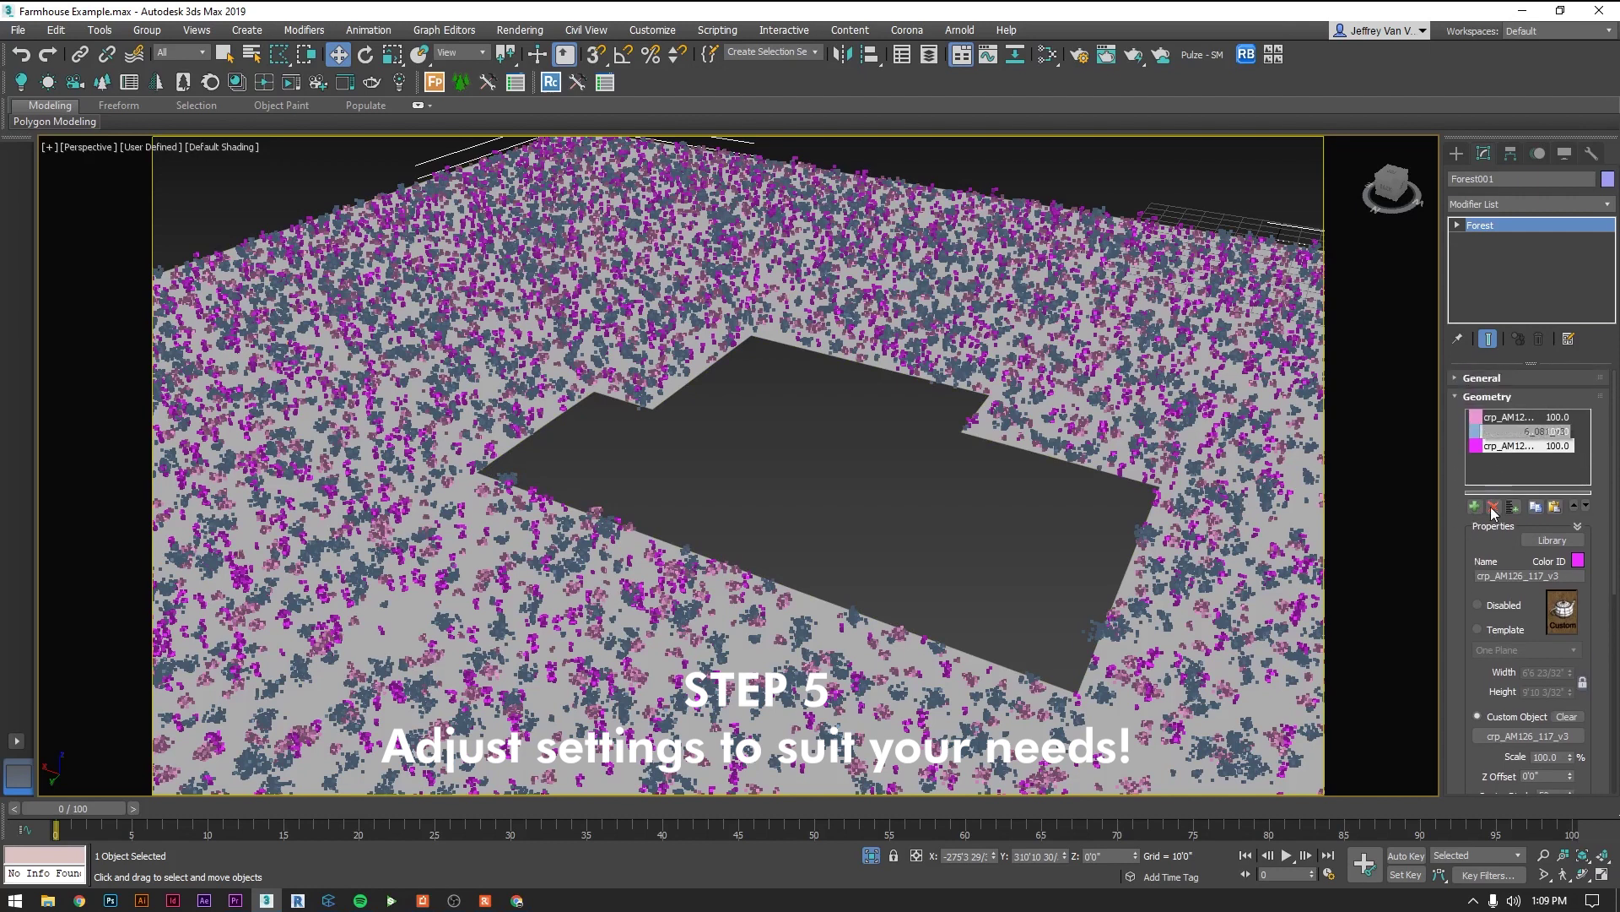
pyautogui.click(1504, 605)
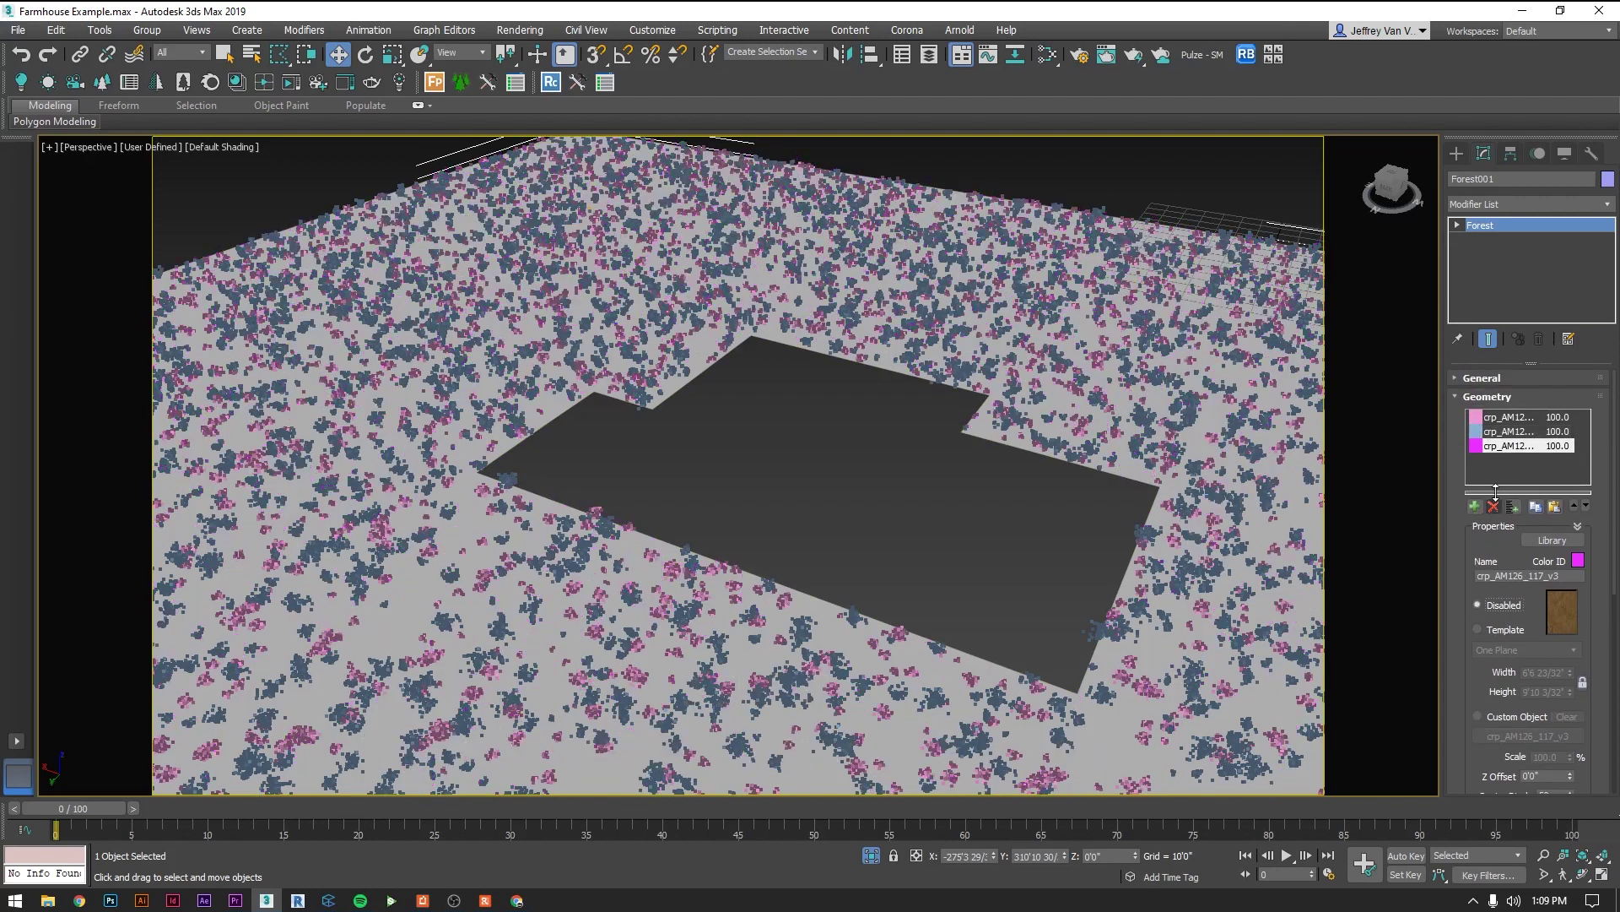
pyautogui.click(1510, 431)
pyautogui.click(1501, 606)
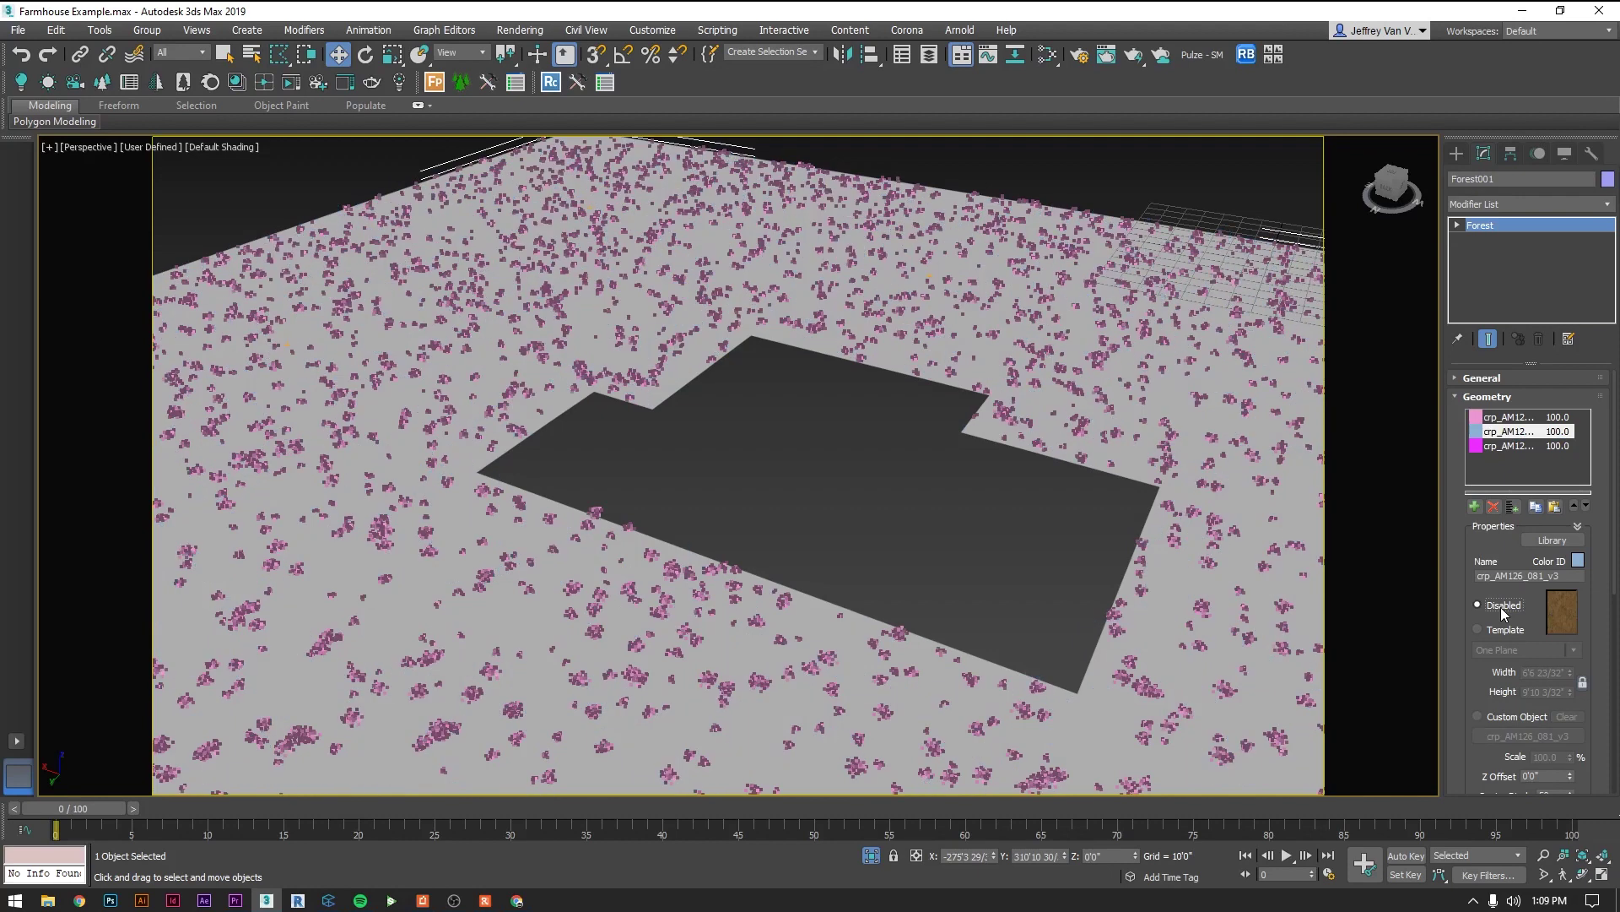
pyautogui.click(1506, 715)
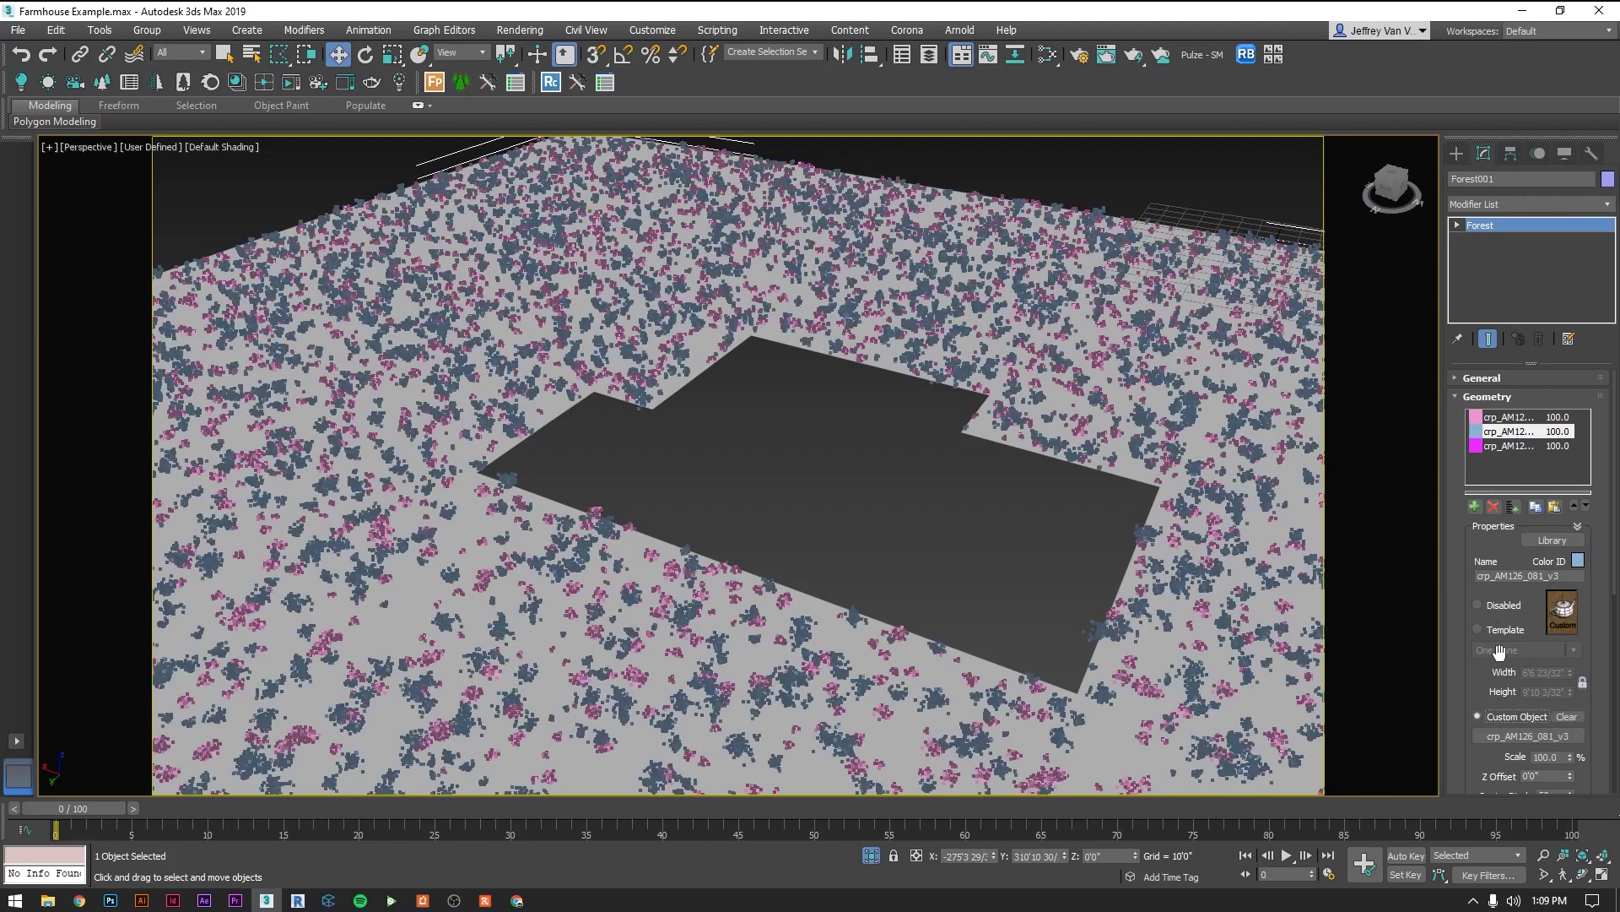
pyautogui.click(1507, 446)
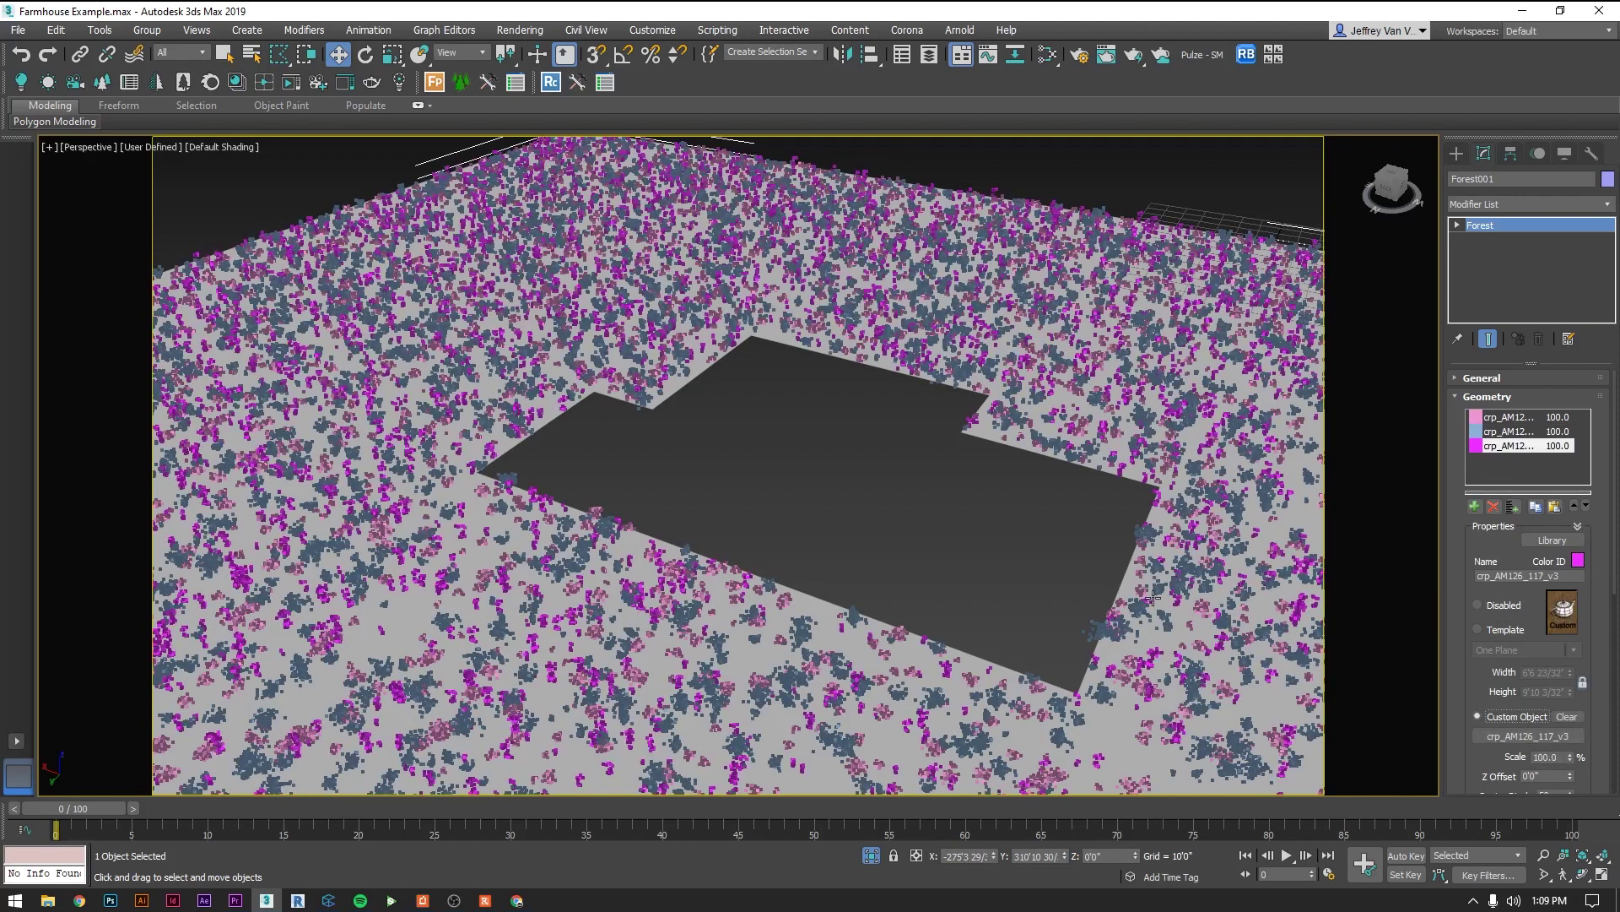
pyautogui.keyDown('alt'); pyautogui.moveTo(1096, 594); pyautogui.dragTo(1164, 481, button='middle'); pyautogui.keyUp('alt')
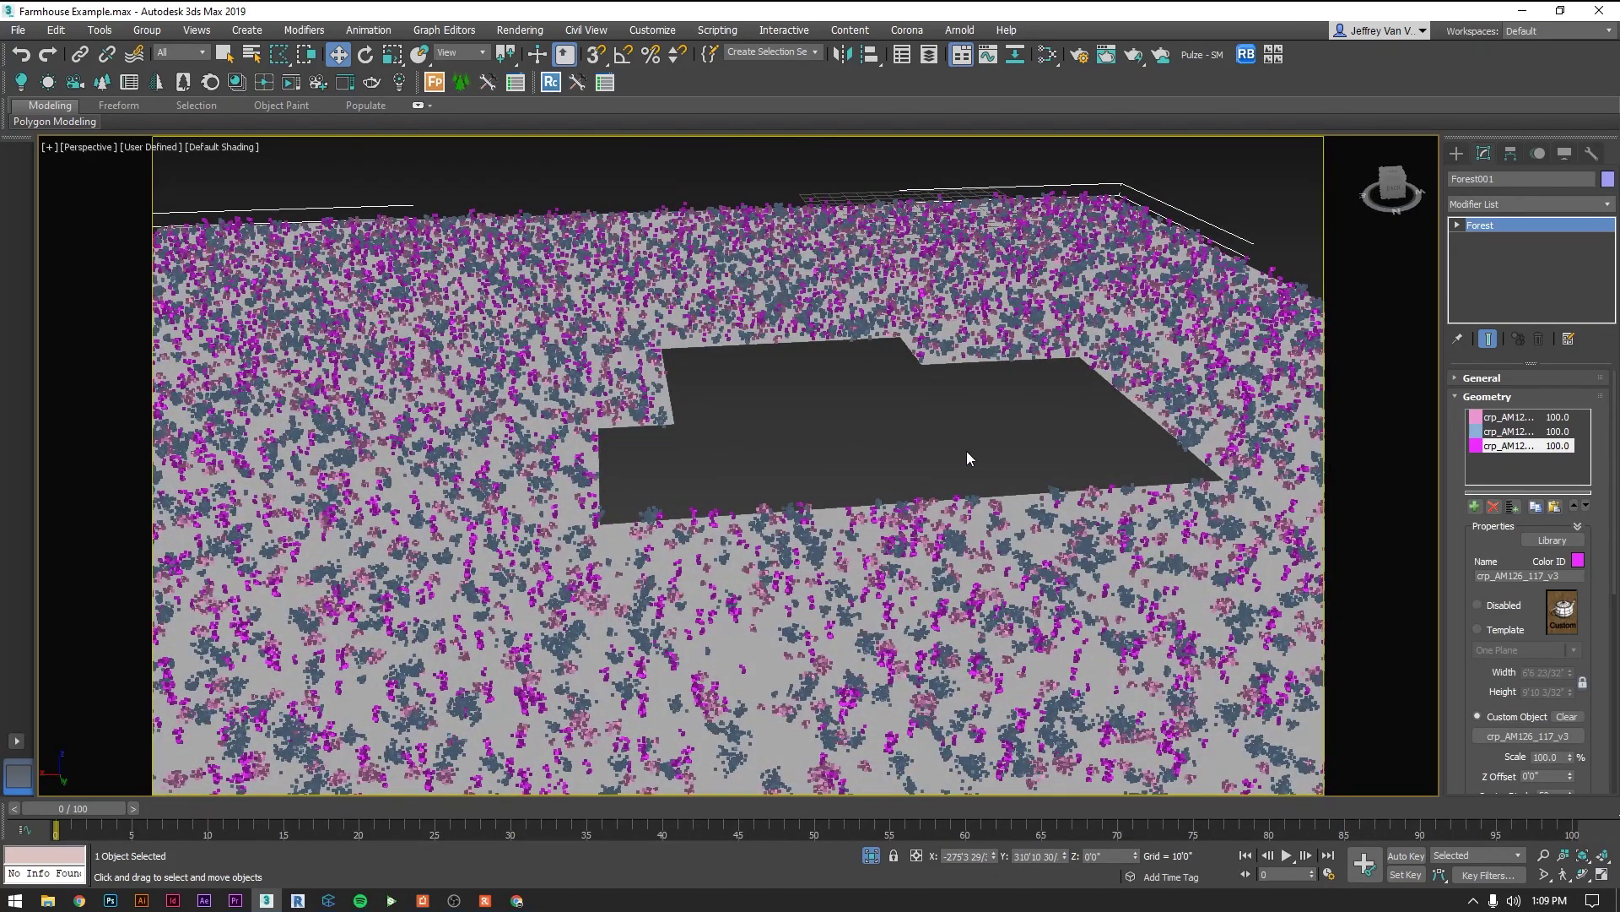
# Step: Turn off Forest001's Surface Area so the site plane is left bare
pyautogui.click(1490, 406)
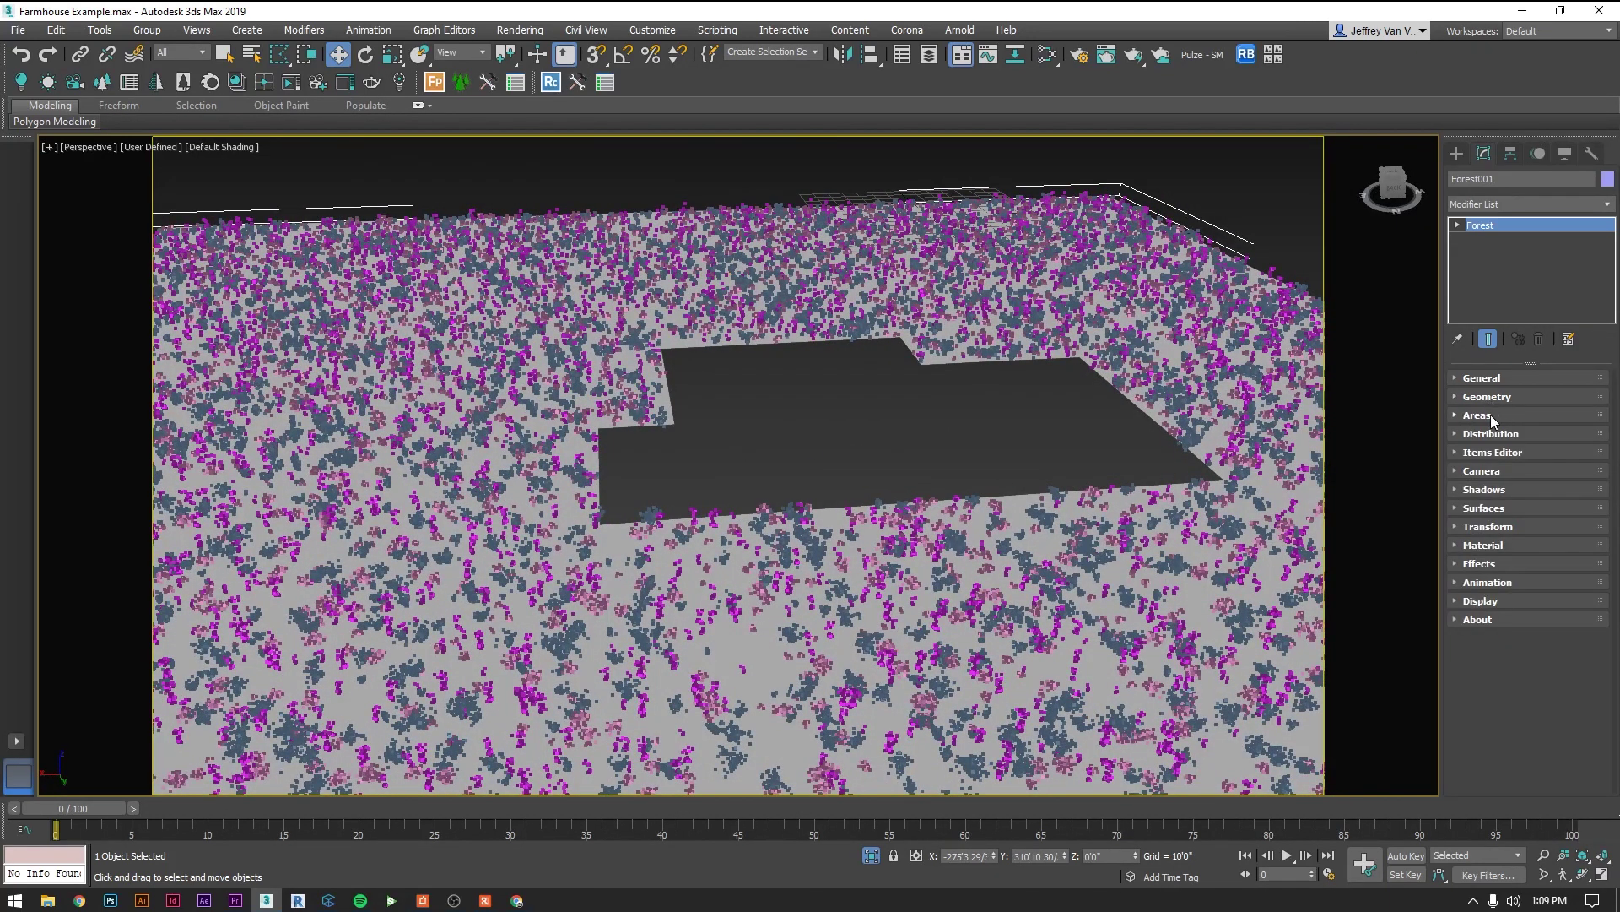
pyautogui.click(1481, 413)
pyautogui.moveTo(1462, 420); pyautogui.dragTo(1469, 604)
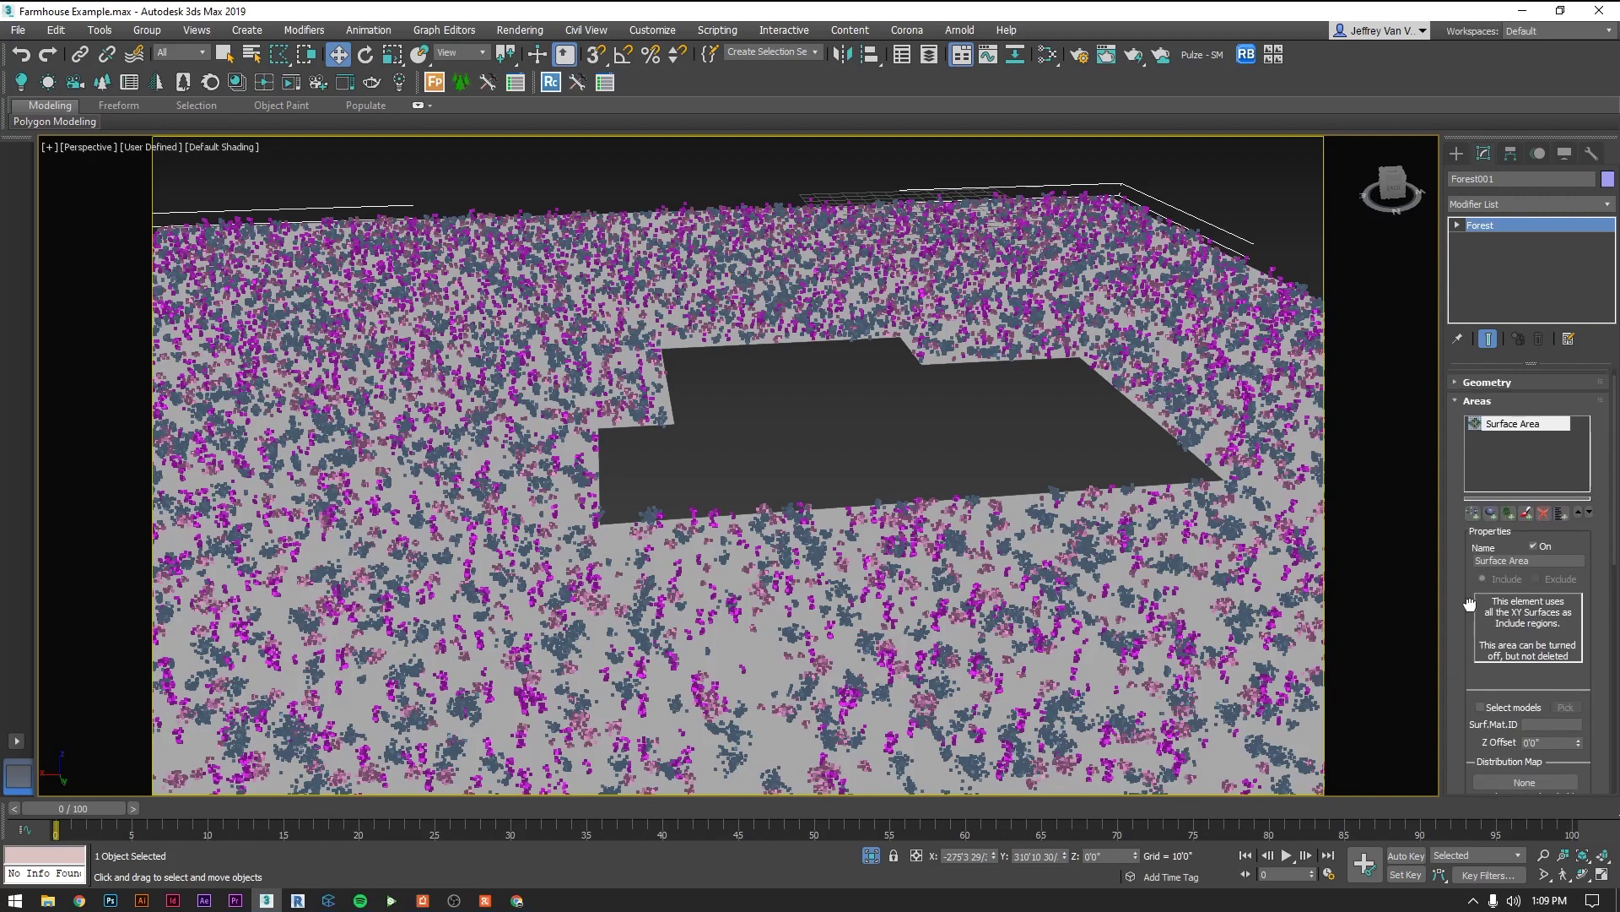
pyautogui.click(1534, 546)
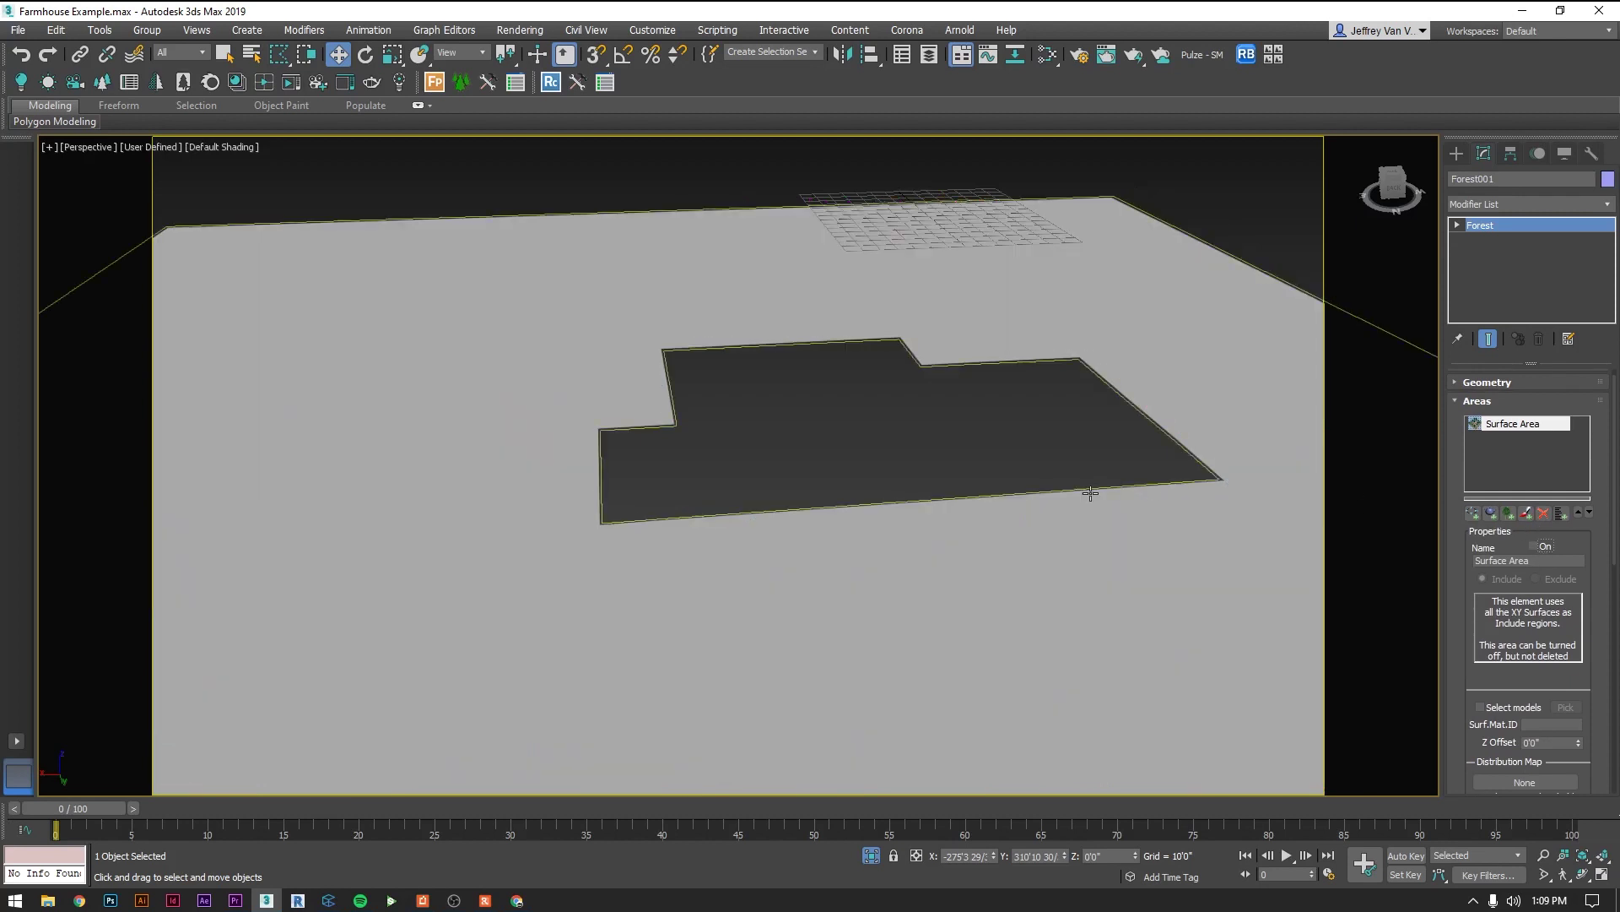
pyautogui.moveTo(1089, 492); pyautogui.dragTo(1125, 546, button='middle')
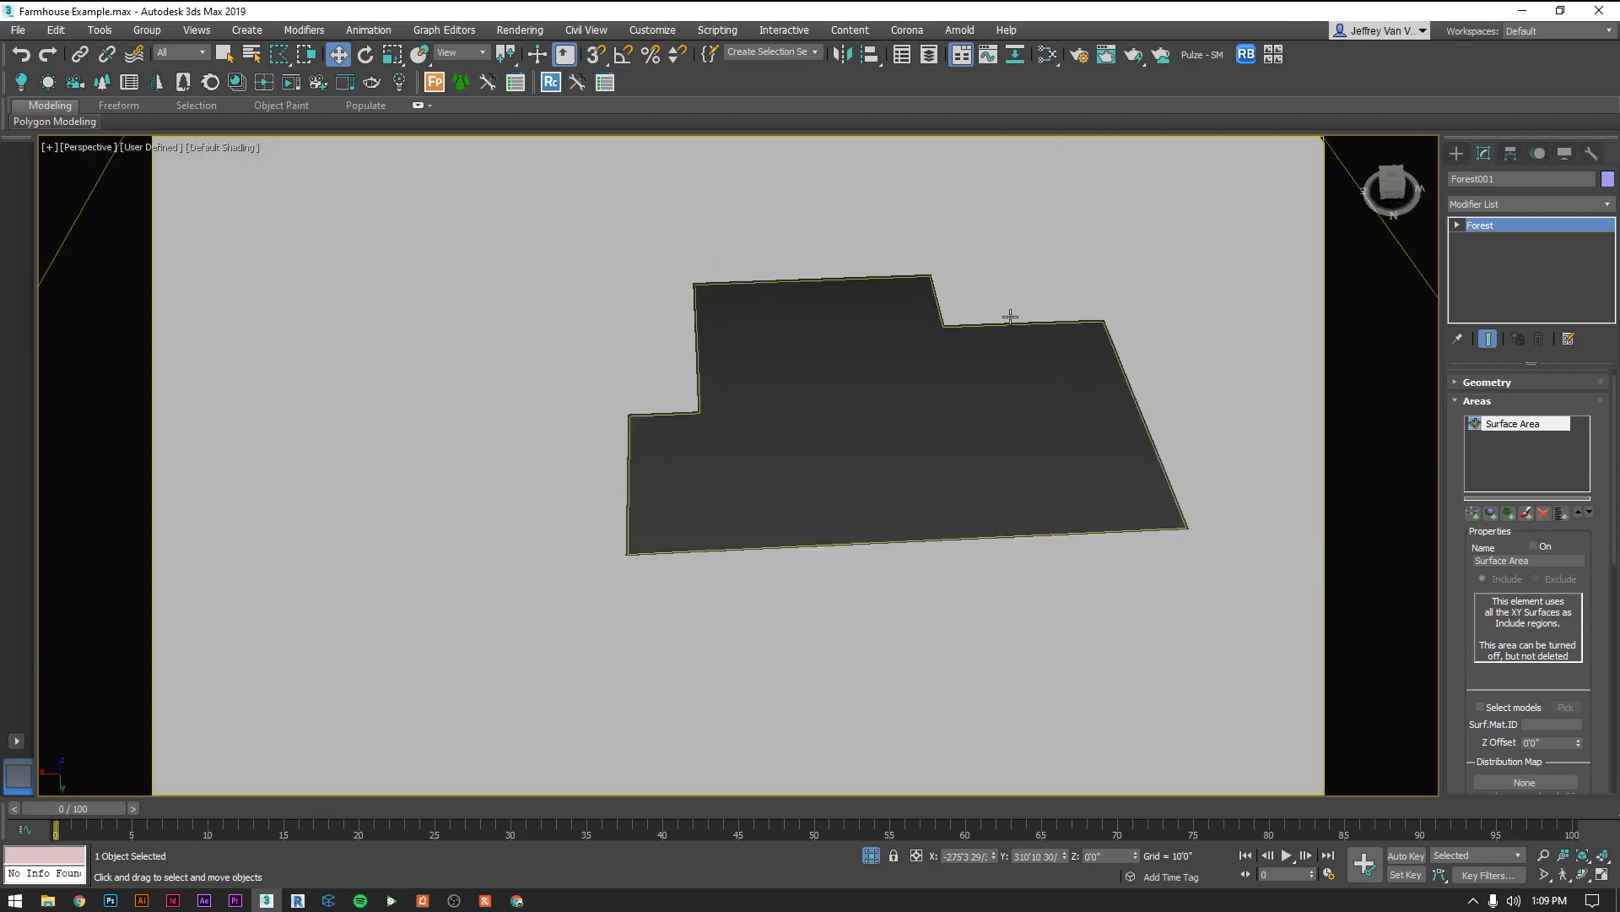
# Step: Add a New paint area, enable the paint brush and bring up Painter Options
pyautogui.click(1525, 514)
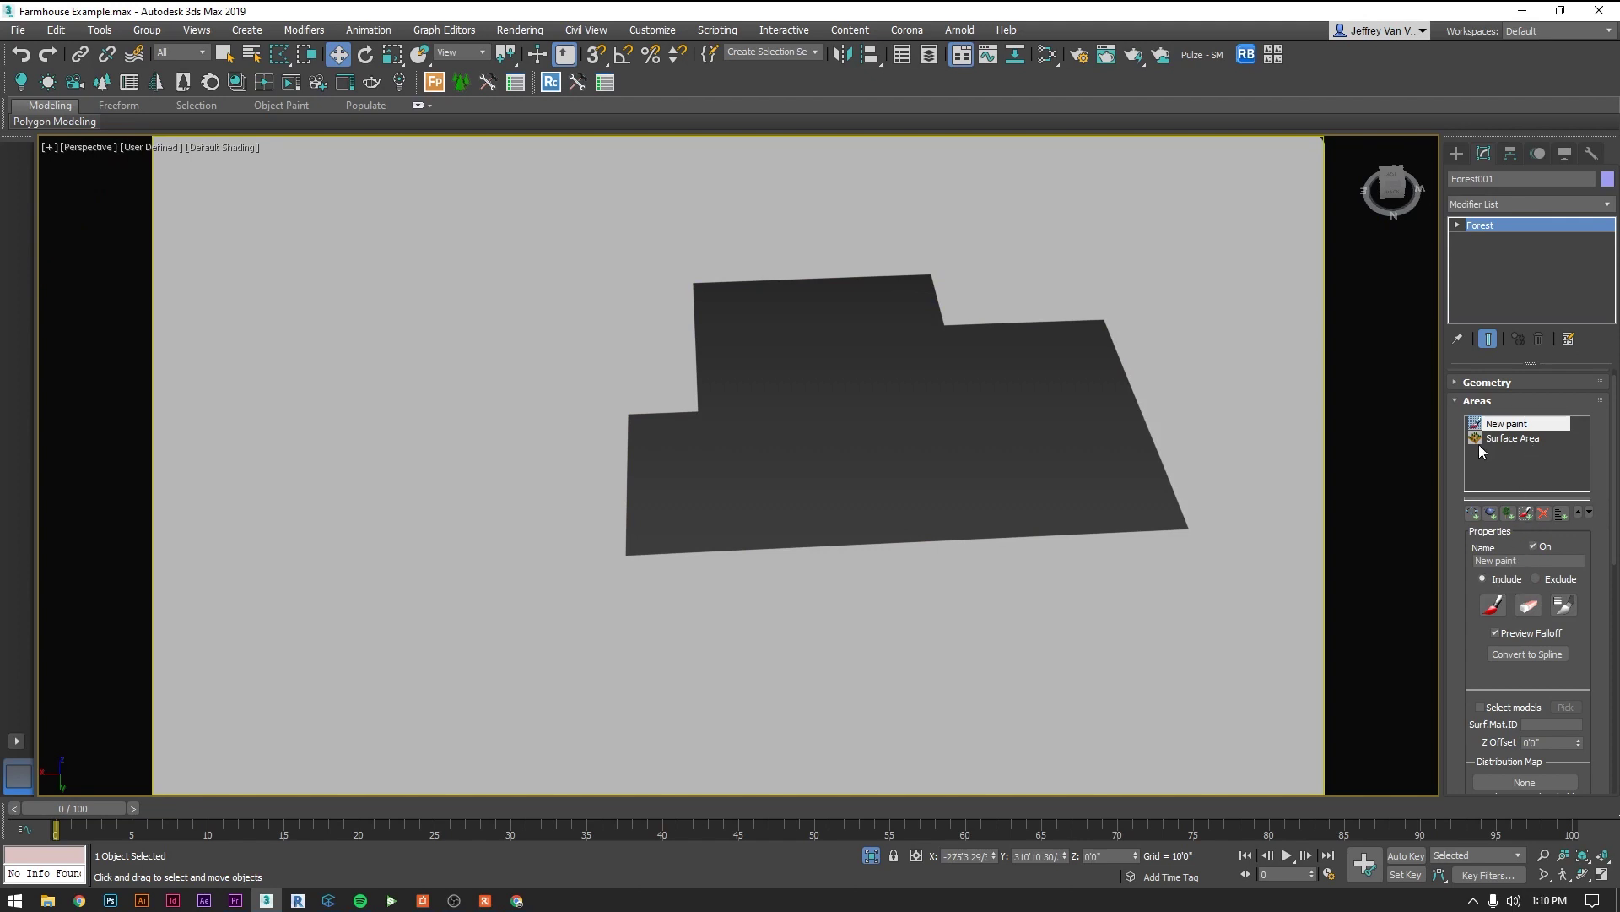
pyautogui.click(1494, 604)
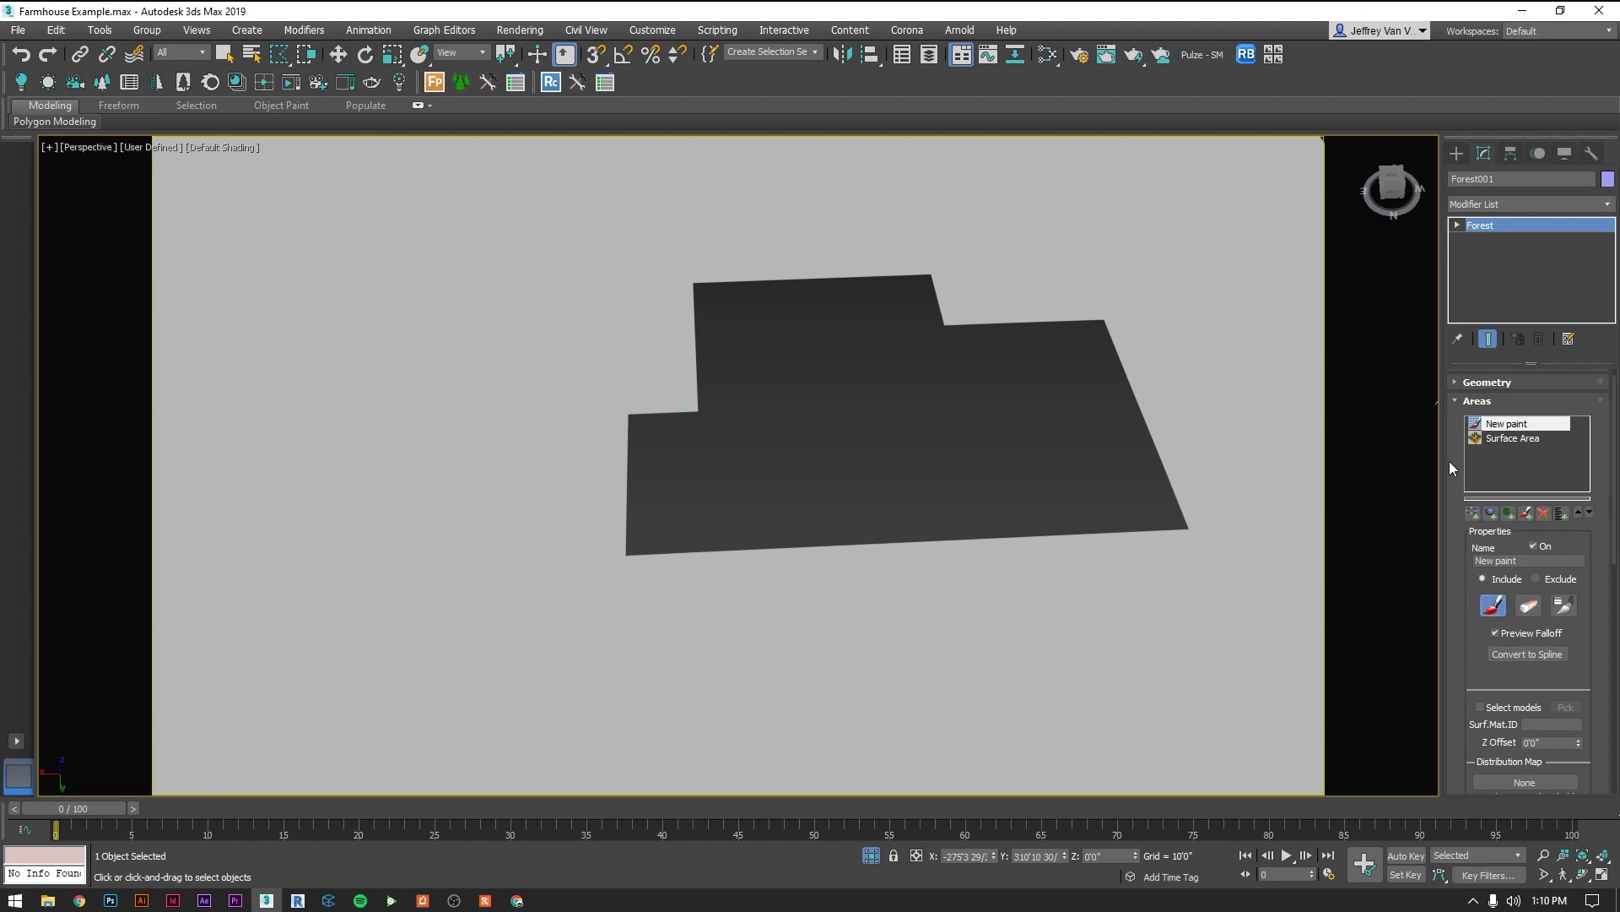
pyautogui.click(1561, 607)
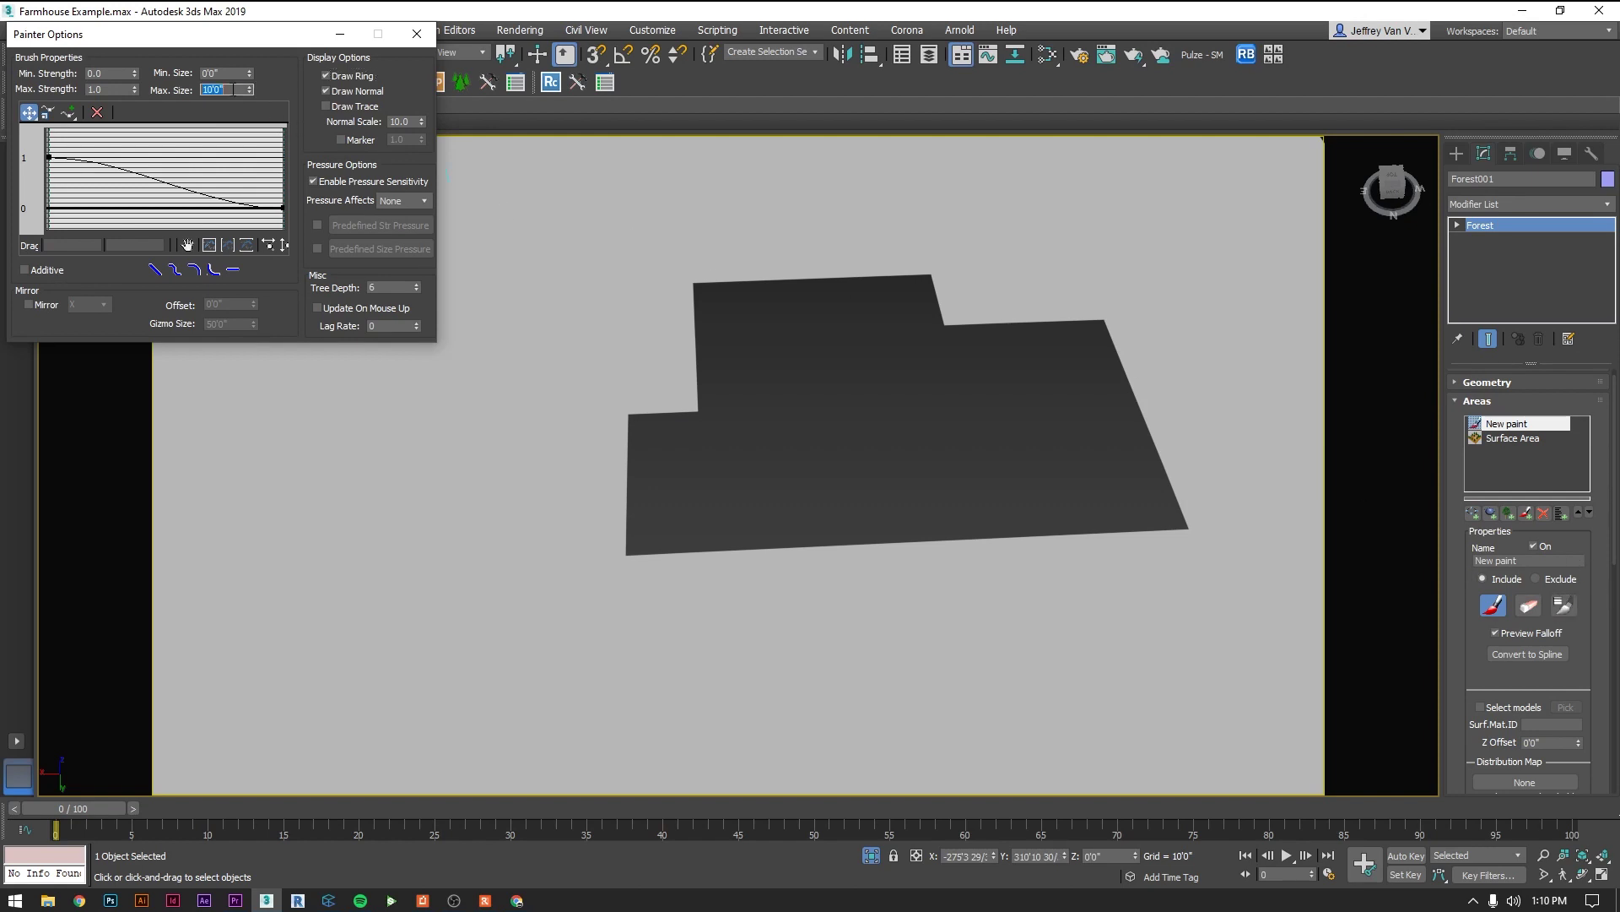
# Step: Brush a narrow strip of bushes onto the ground beside the dark footprint, then exit painting
pyautogui.scroll(3, 608, 422)
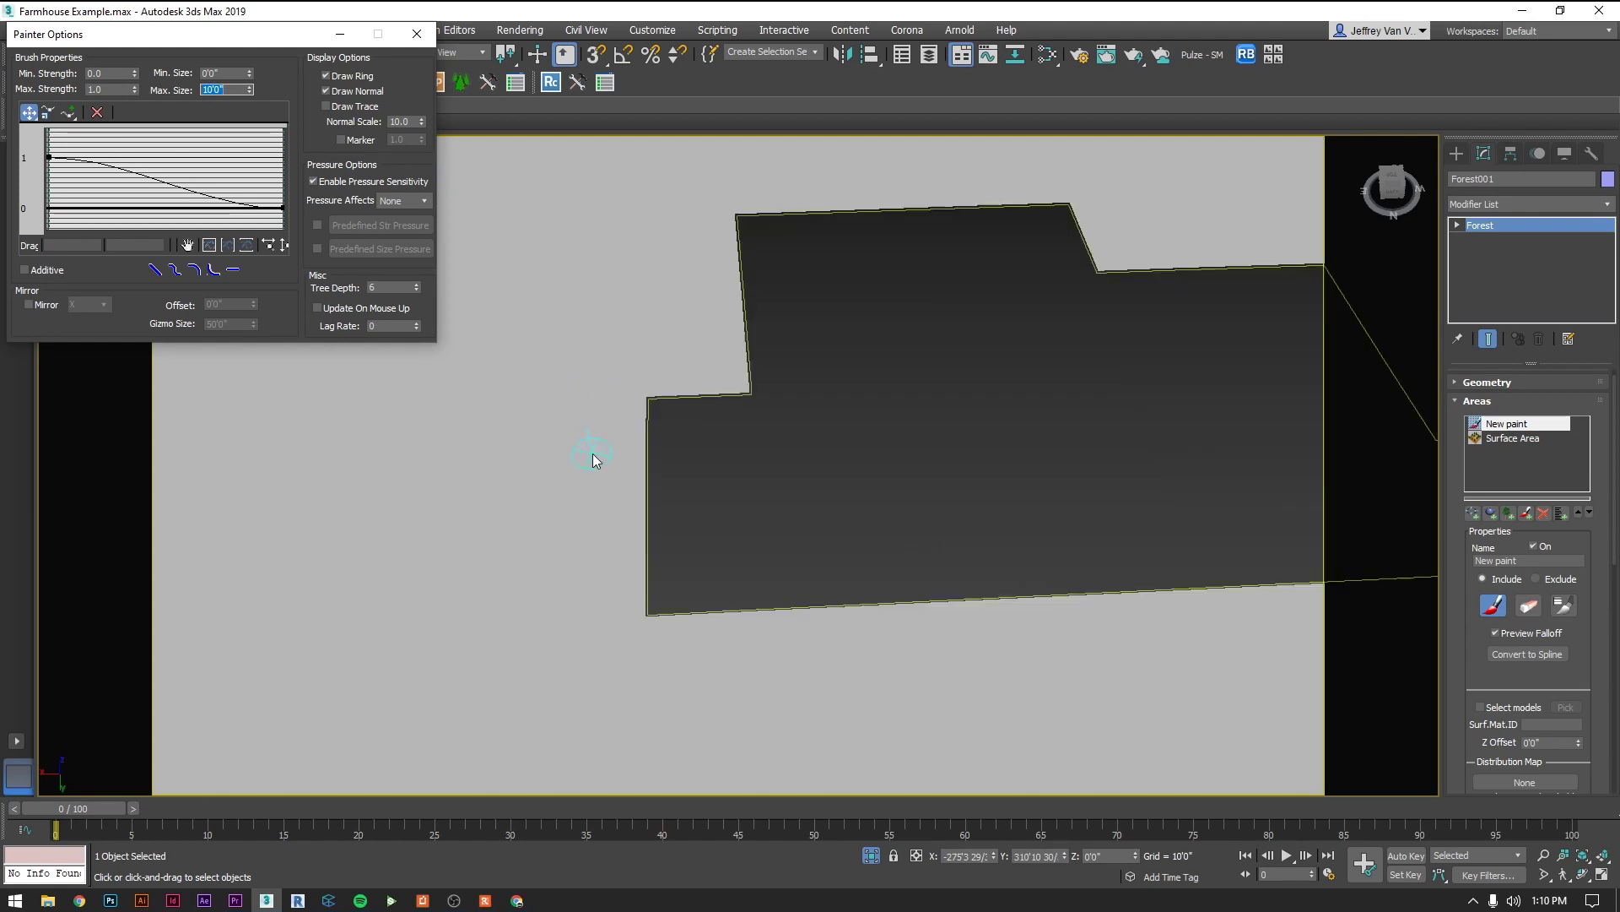
pyautogui.moveTo(597, 453); pyautogui.dragTo(673, 363, button='middle')
pyautogui.moveTo(666, 347)
pyautogui.mouseDown()
pyautogui.moveTo(572, 651)
pyautogui.moveTo(650, 254)
pyautogui.moveTo(679, 405)
pyautogui.moveTo(625, 675)
pyautogui.moveTo(675, 509)
pyautogui.moveTo(666, 464)
pyautogui.moveTo(682, 458)
pyautogui.moveTo(571, 482)
pyautogui.moveTo(582, 392)
pyautogui.mouseUp()
pyautogui.rightClick(583, 393)
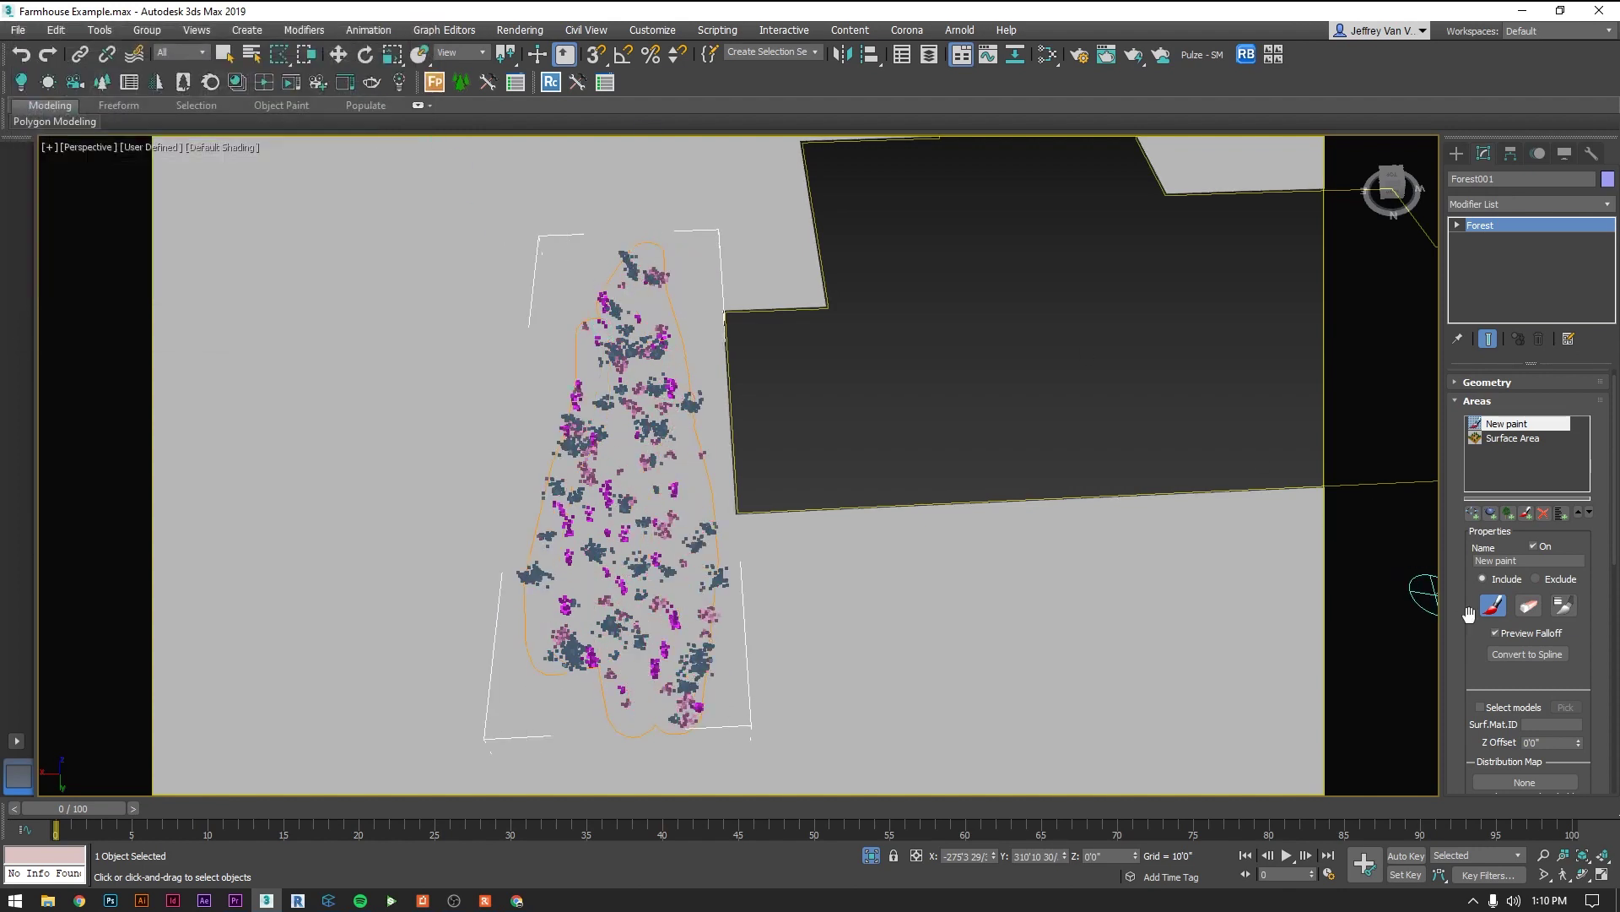
pyautogui.click(1478, 412)
pyautogui.keyDown('alt'); pyautogui.moveTo(1317, 362); pyautogui.dragTo(1279, 467, button='middle'); pyautogui.keyUp('alt')
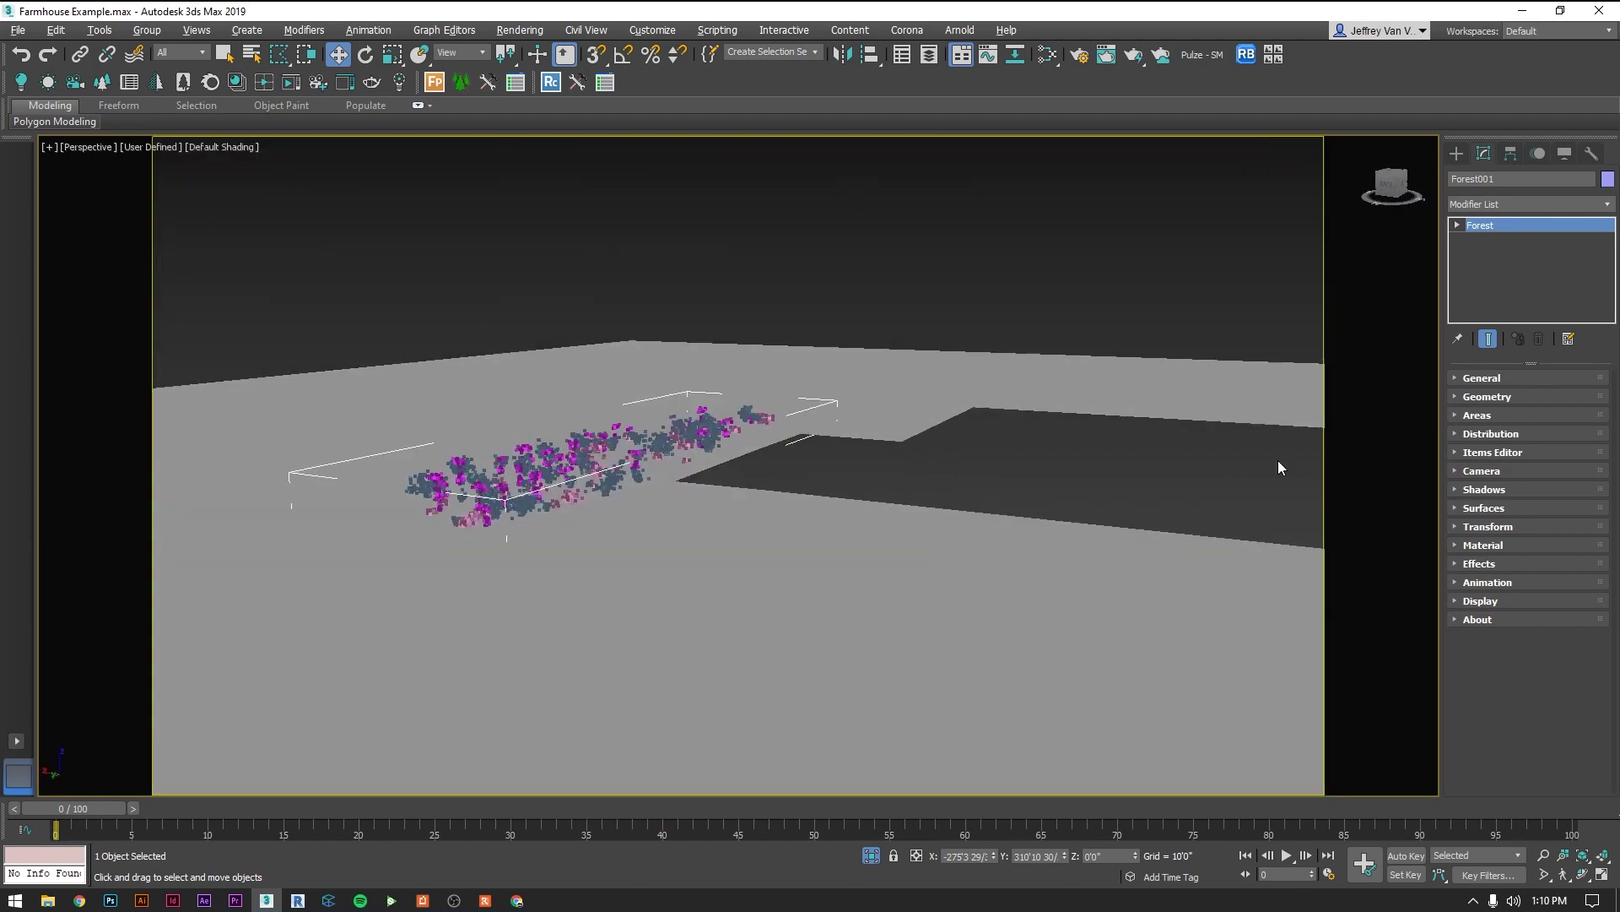
# Step: Lower Forest001's distribution density units from 207'10" to about 149'7"
pyautogui.click(1491, 434)
pyautogui.scroll(-3, 1498, 433)
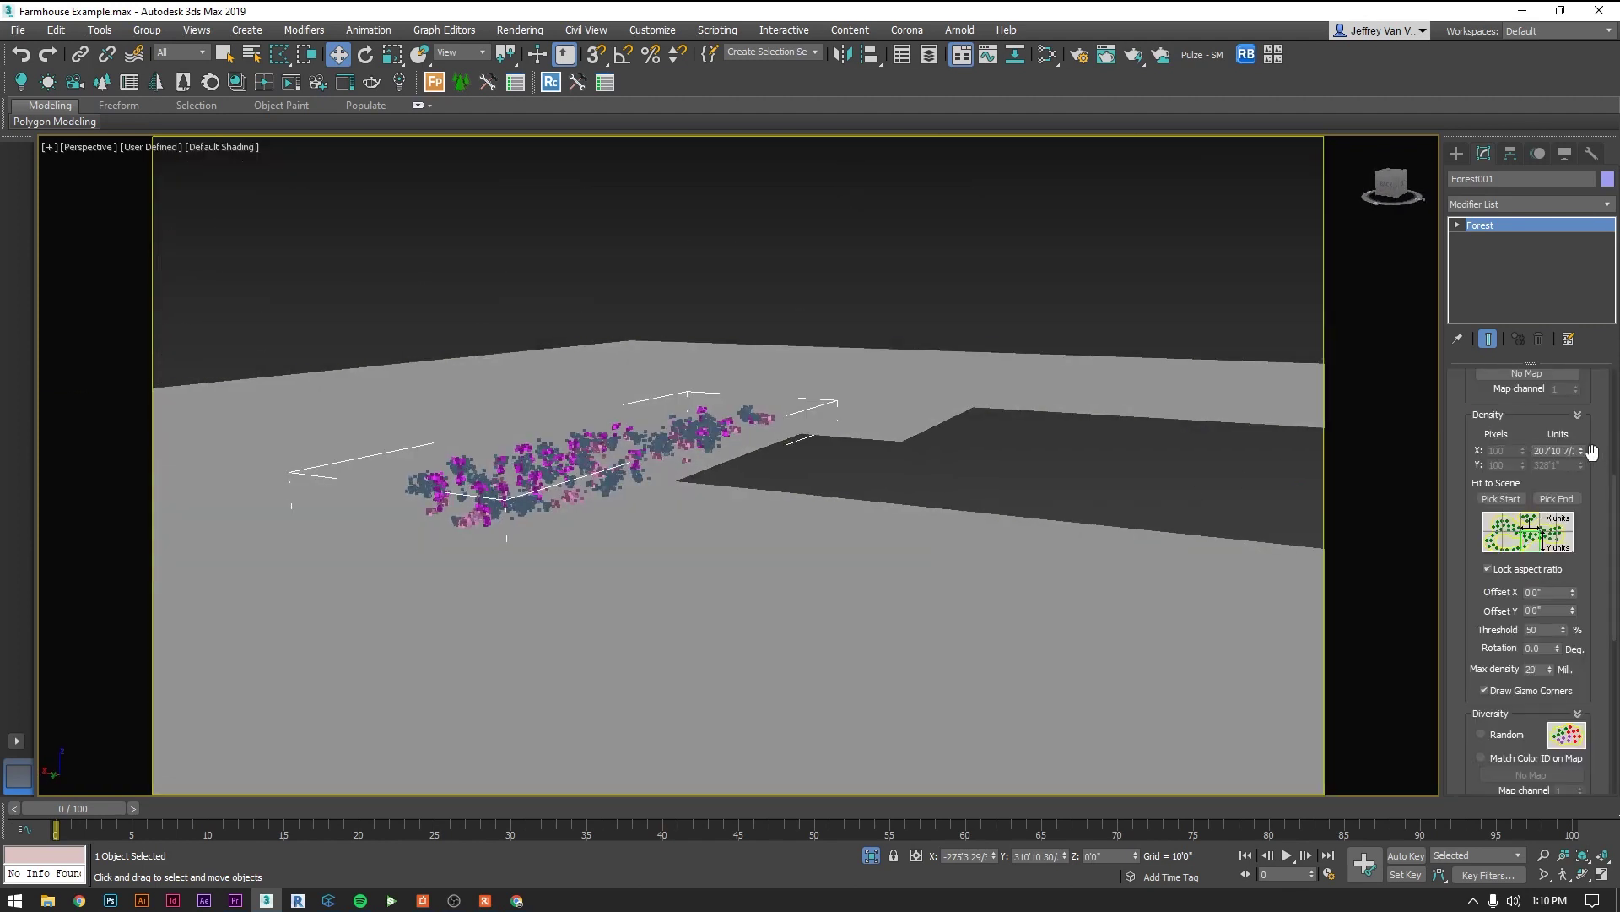
pyautogui.moveTo(1581, 451); pyautogui.dragTo(1590, 474)
# Step: View through the Still - Back Left camera and end Isolate Selection to show the whole scene
pyautogui.press('c')
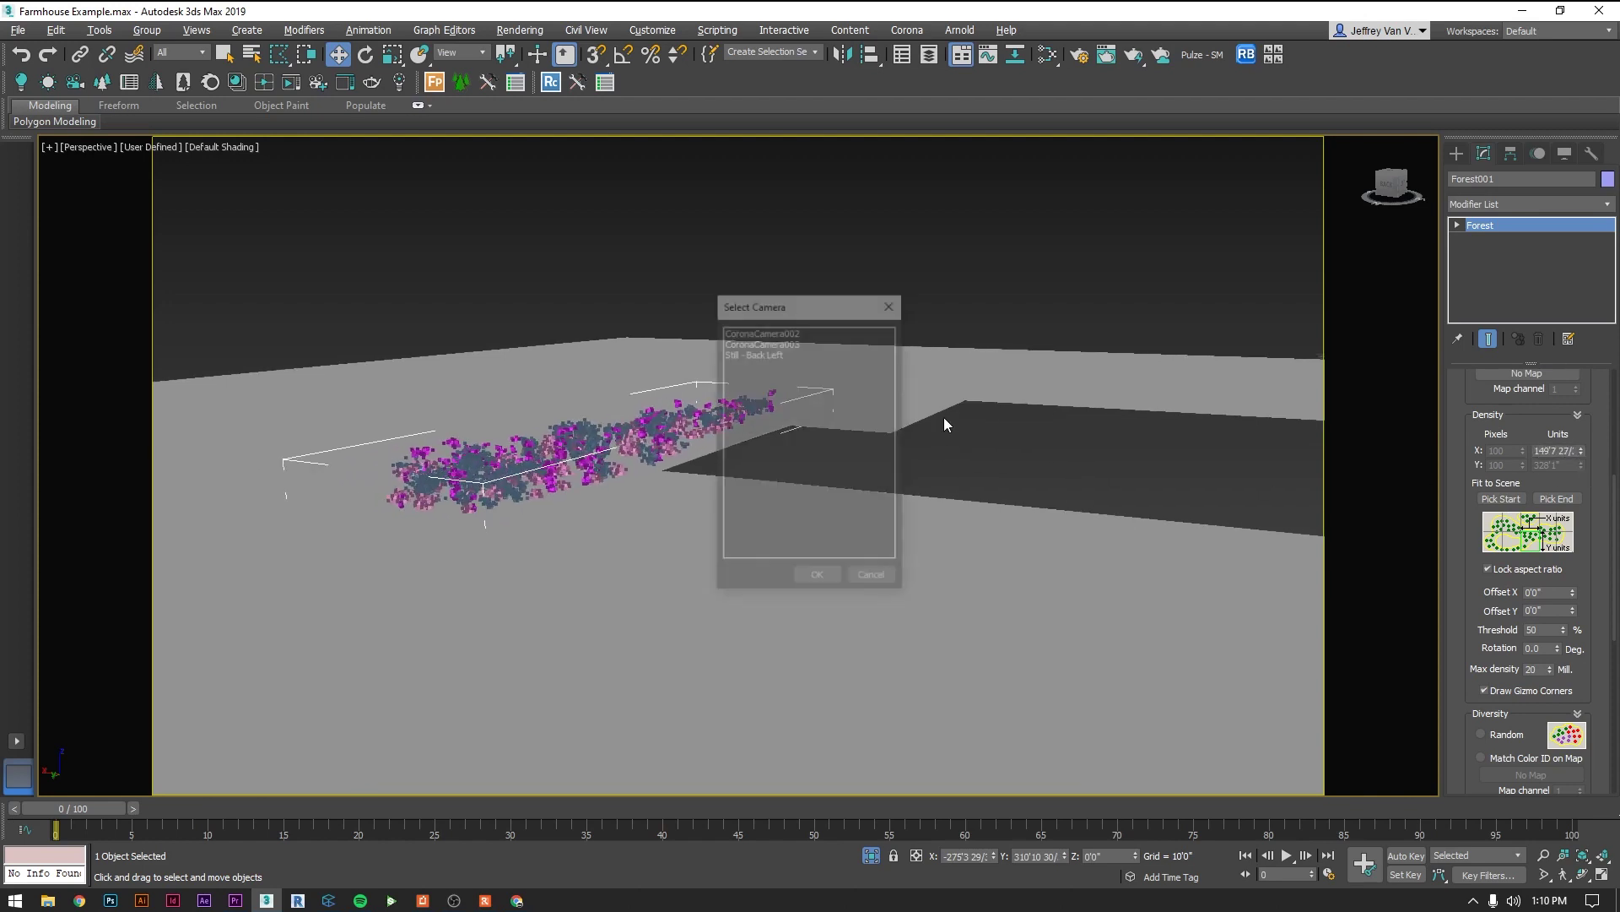
pyautogui.click(777, 354)
pyautogui.doubleClick(778, 353)
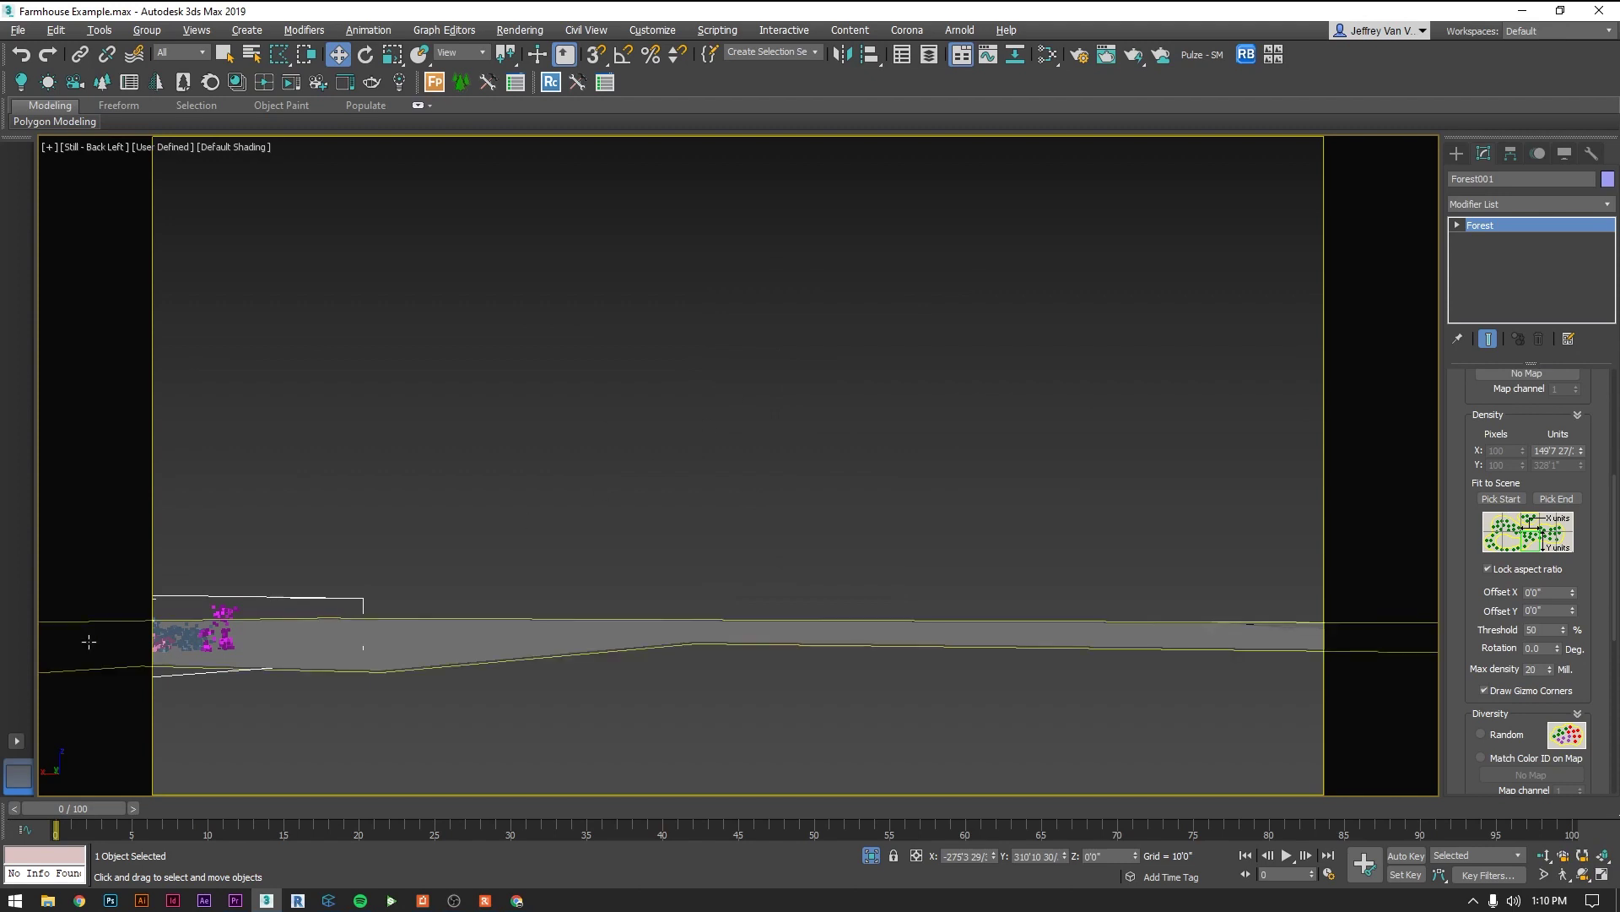
pyautogui.rightClick(537, 419)
pyautogui.click(634, 283)
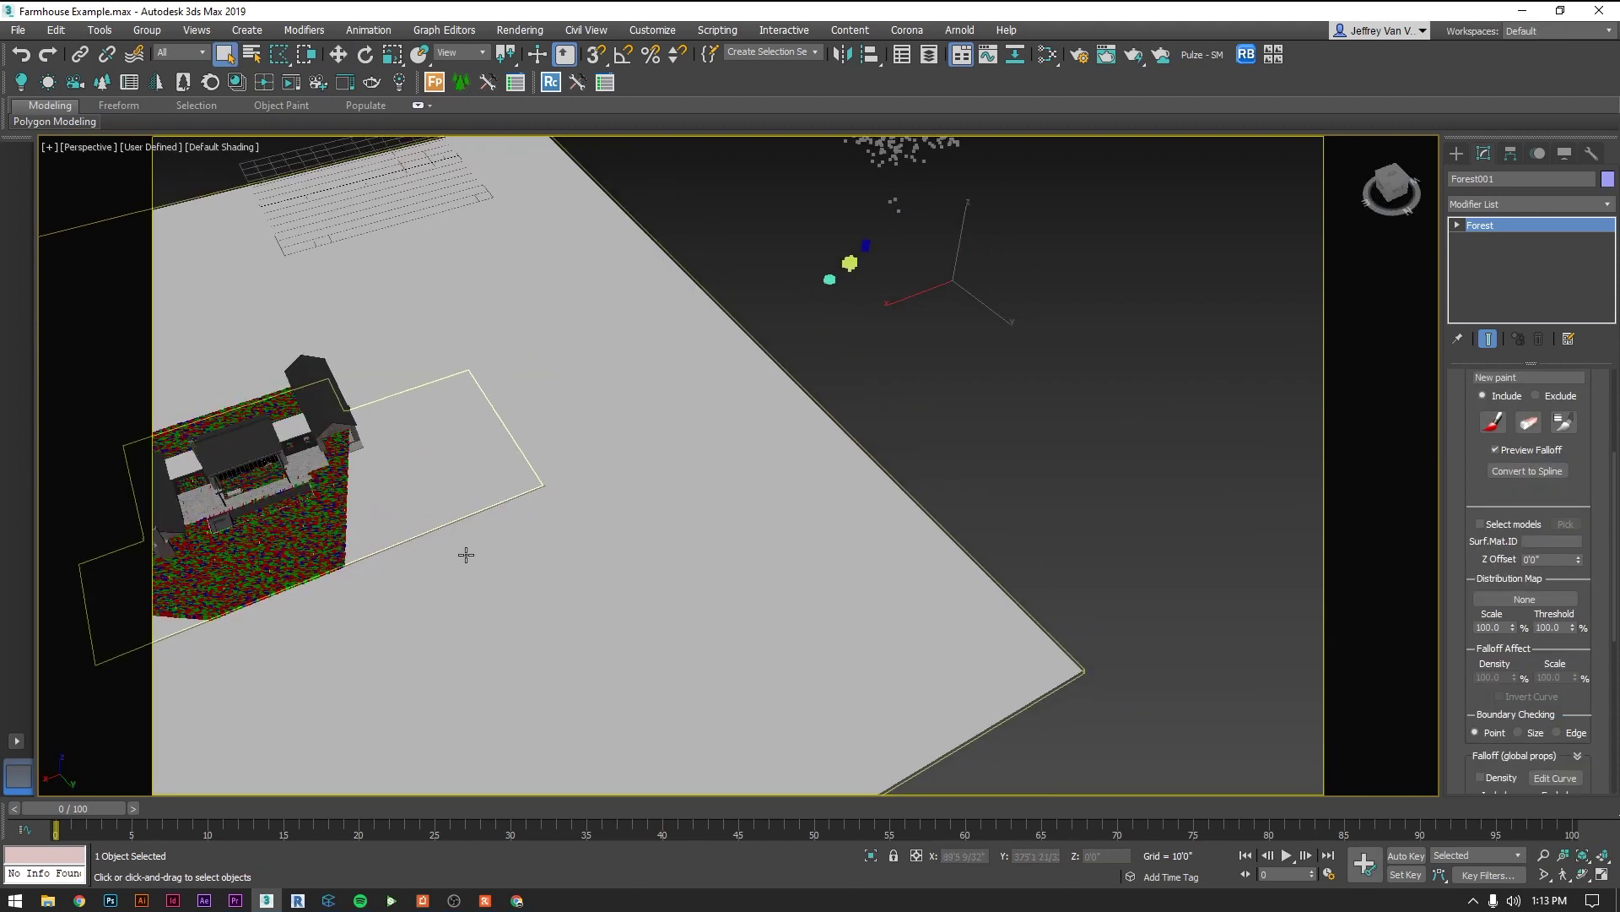
pyautogui.keyDown('alt'); pyautogui.moveTo(467, 552); pyautogui.dragTo(1049, 408, button='middle'); pyautogui.keyUp('alt')
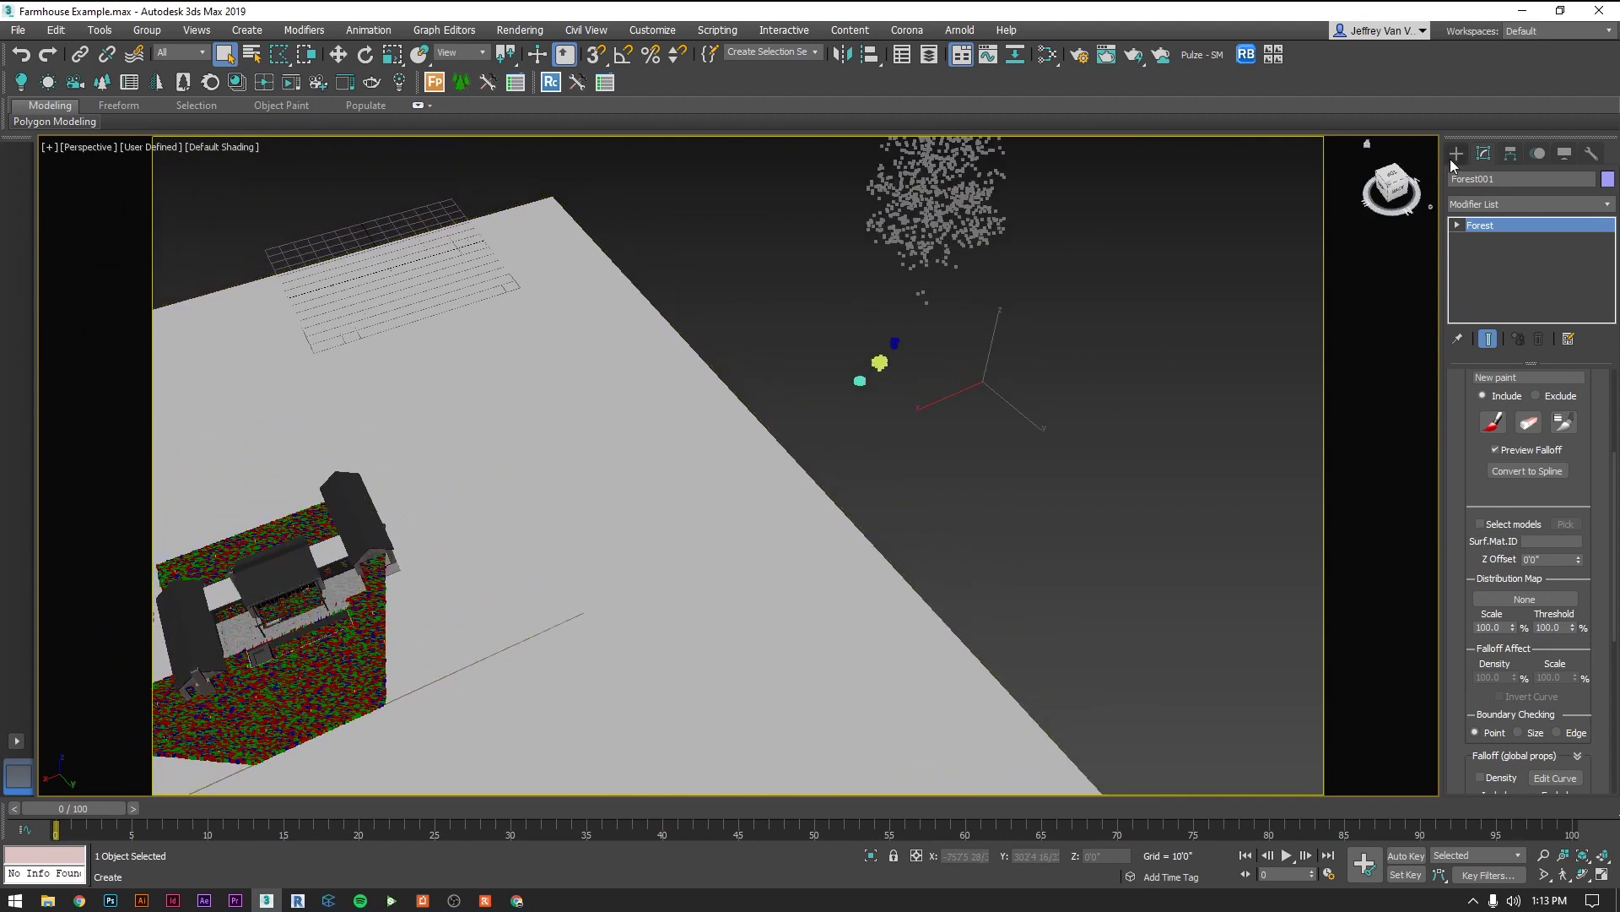
# Step: Place a new Forest Pro object, accepting the rescale prompt, and name it Trees
pyautogui.click(434, 81)
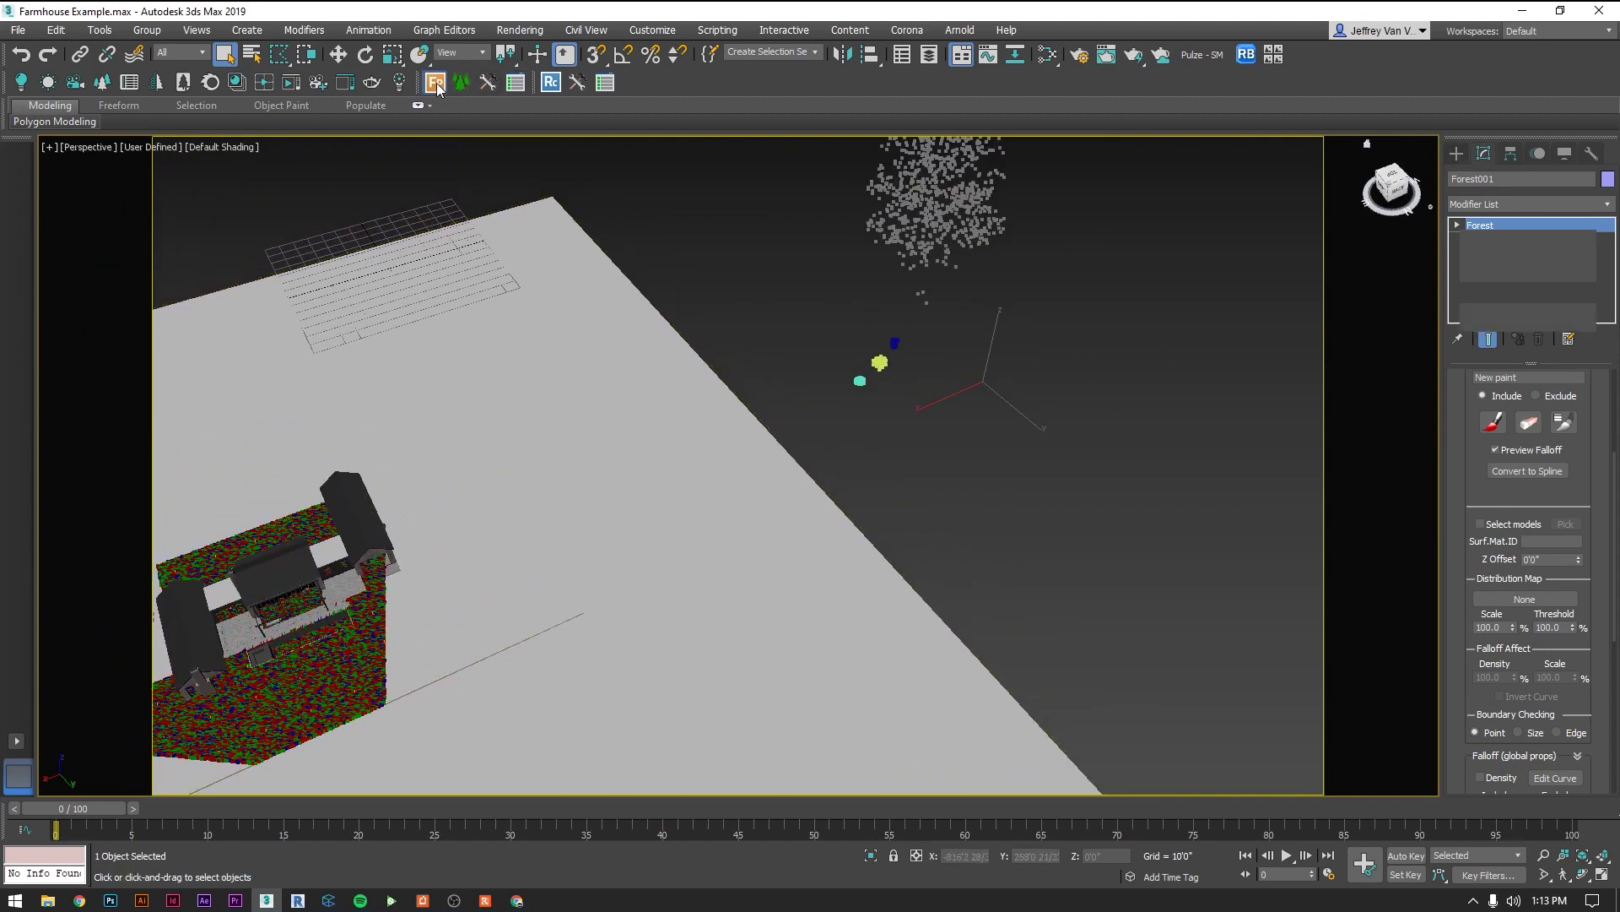
pyautogui.click(1190, 467)
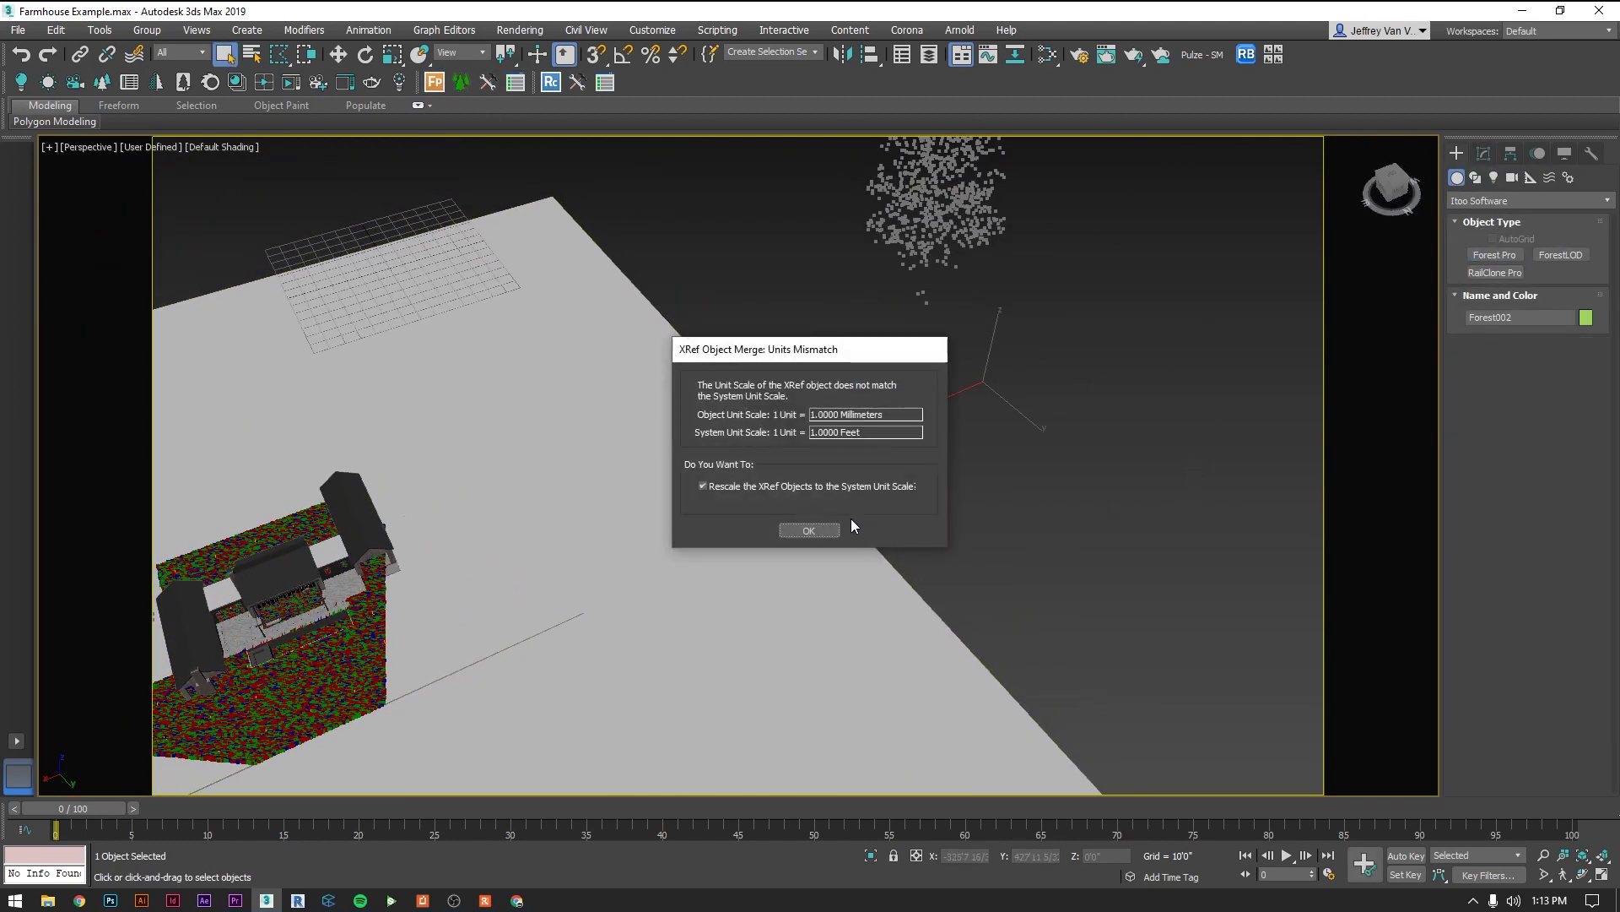
pyautogui.click(851, 520)
pyautogui.rightClick(1110, 462)
pyautogui.click(1484, 153)
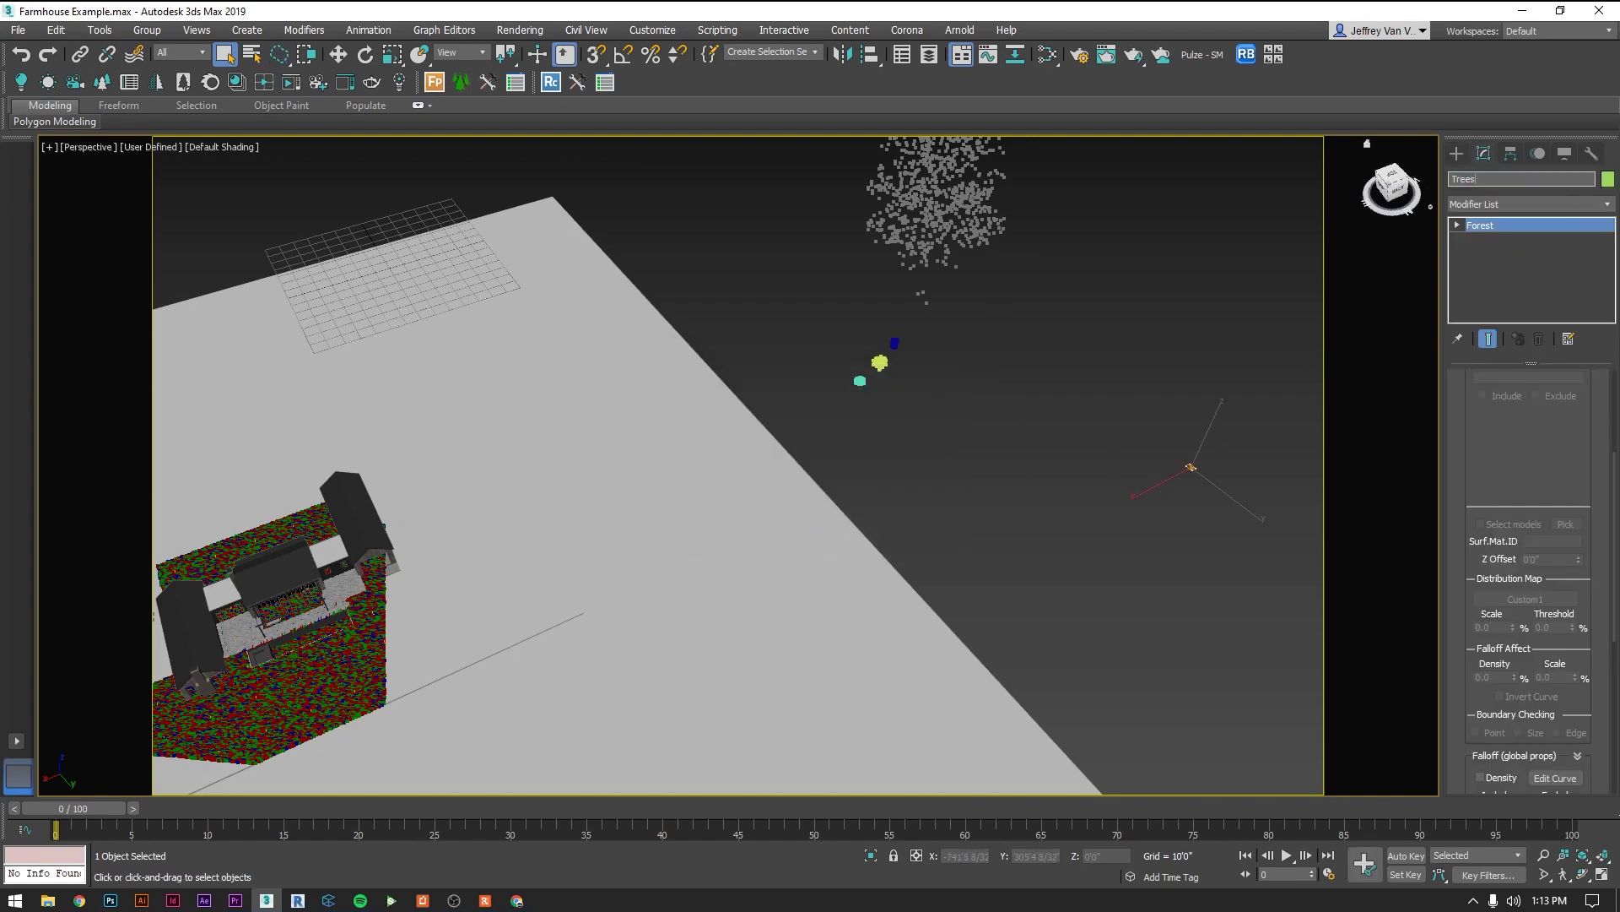
pyautogui.press('Return')
# Step: Add an item to Trees and move the grey tree proxy beside the big tree
pyautogui.scroll(5, 1499, 422)
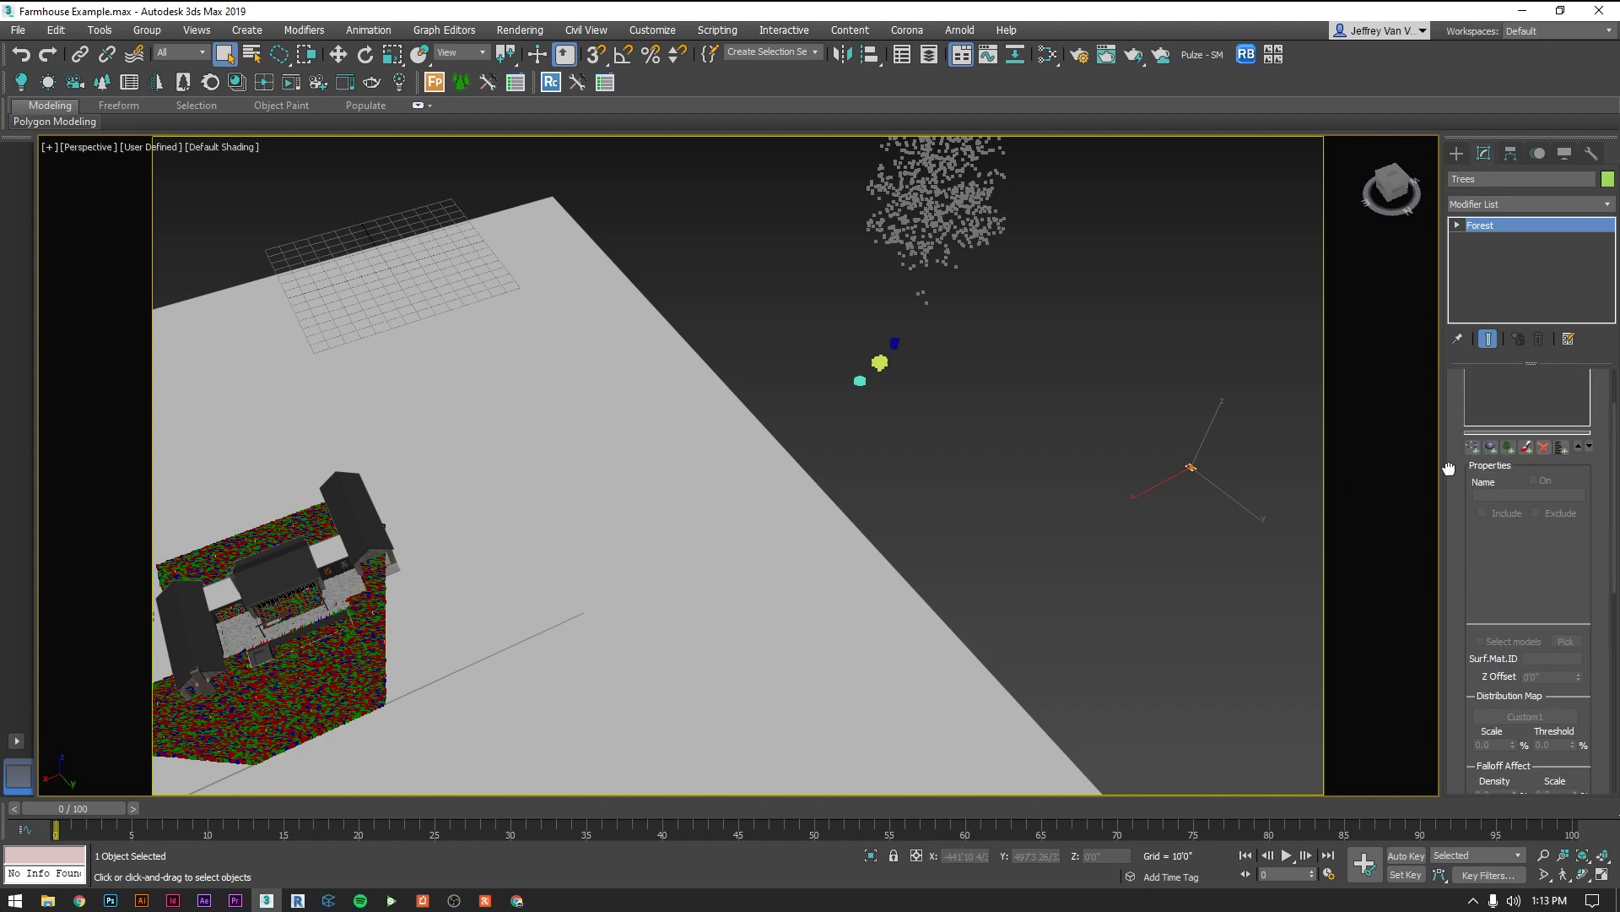
pyautogui.click(1499, 415)
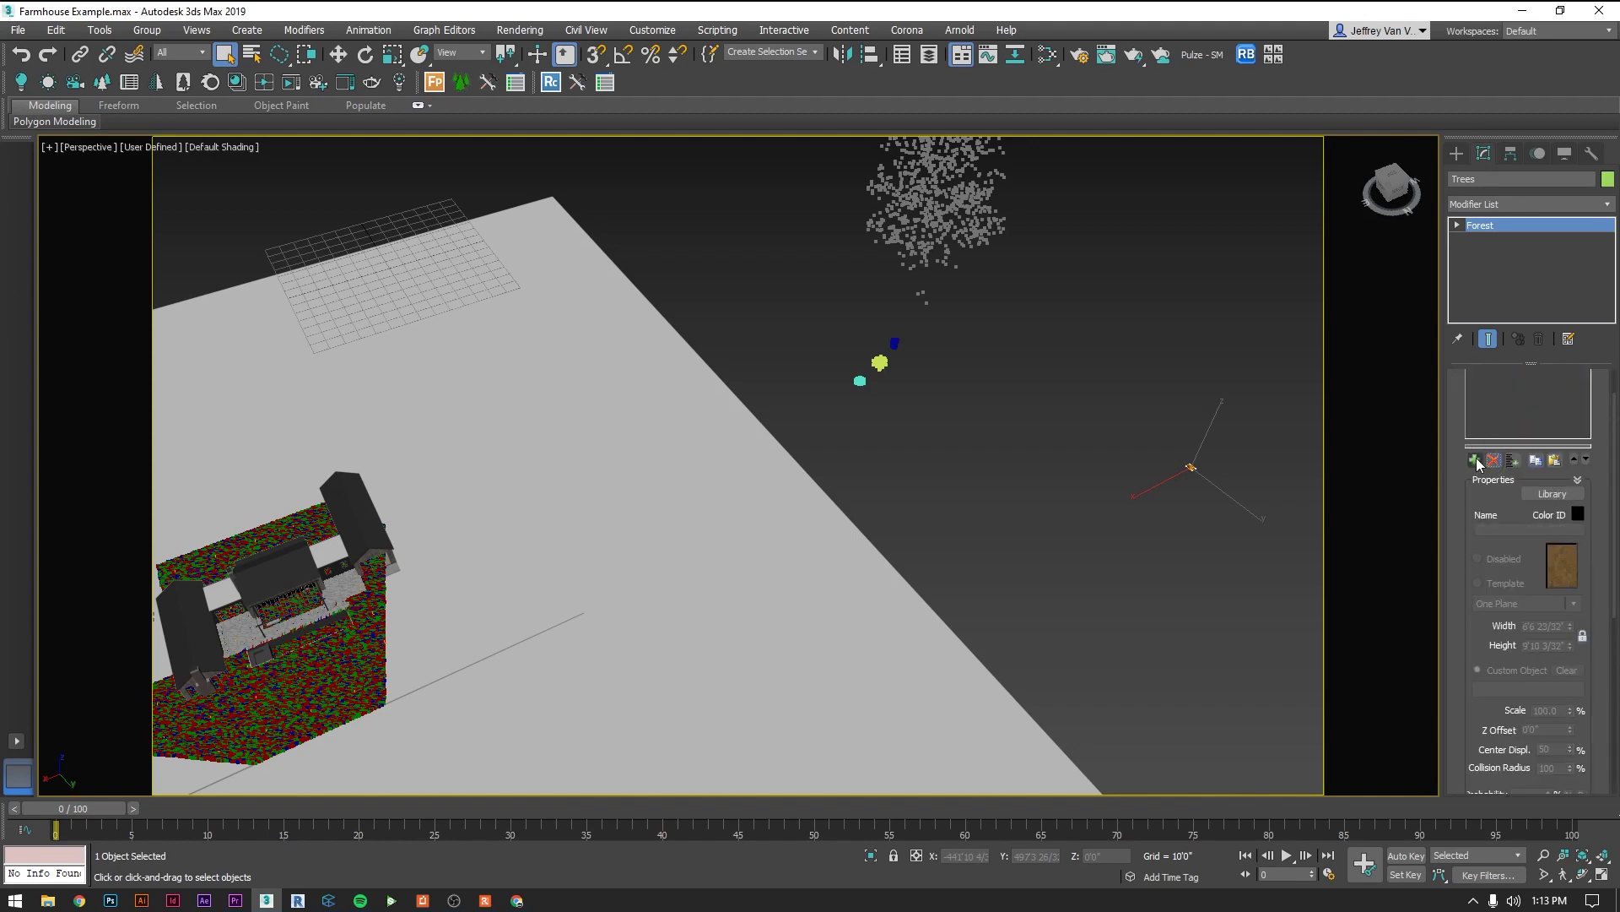
pyautogui.click(935, 207)
pyautogui.scroll(-5, 799, 419)
pyautogui.scroll(3, 799, 419)
pyautogui.click(604, 411)
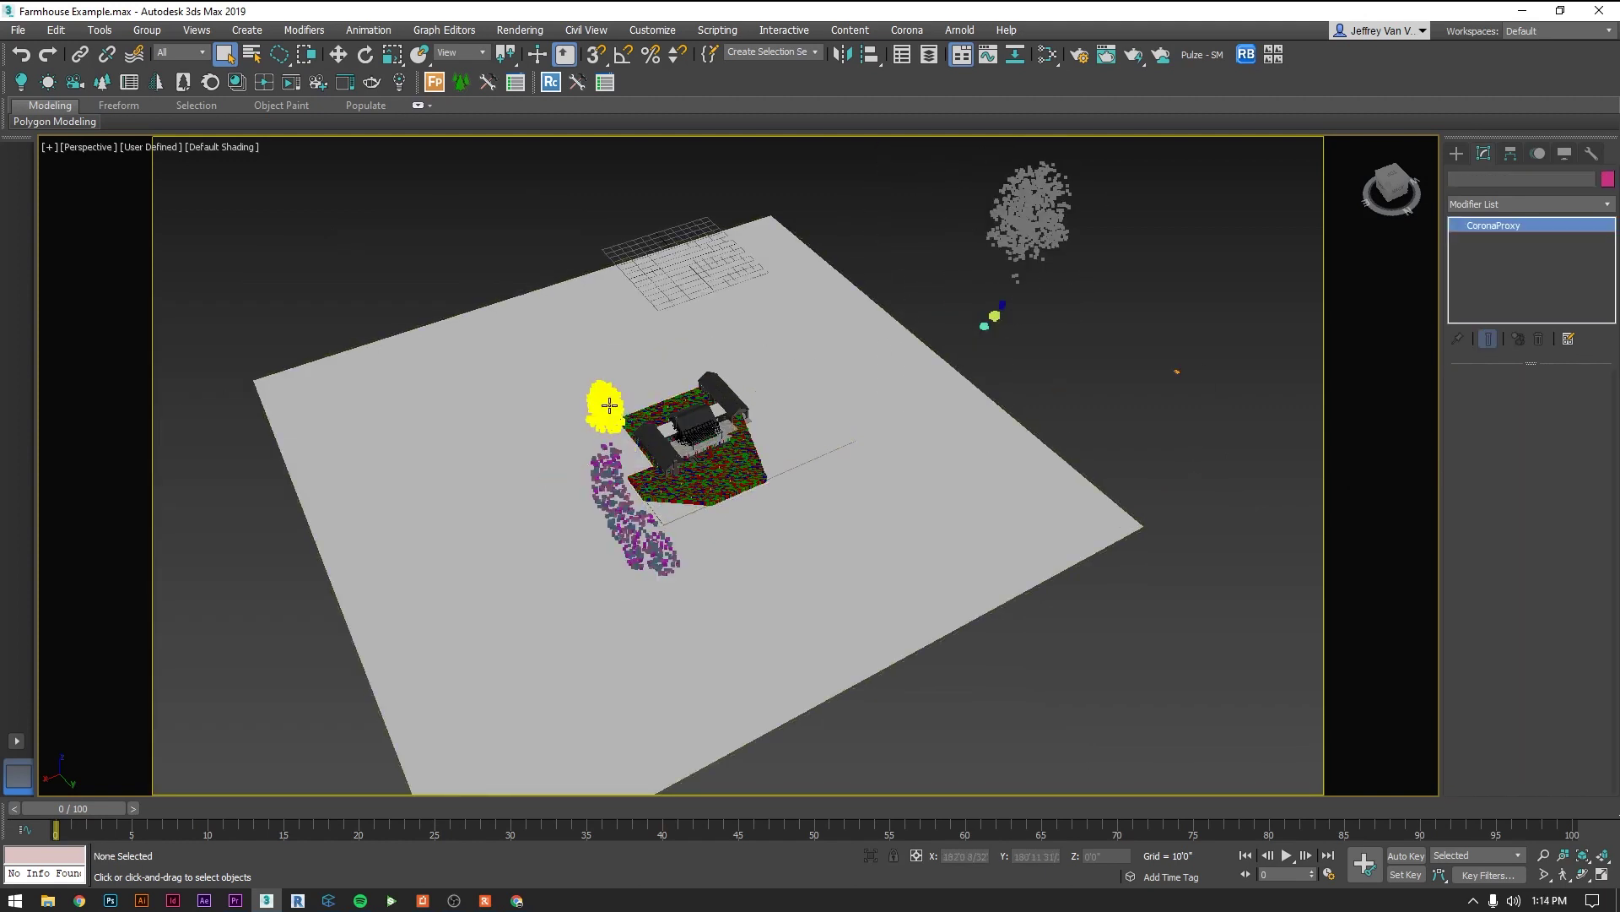
pyautogui.moveTo(604, 411); pyautogui.dragTo(953, 270)
pyautogui.press('r')
pyautogui.click(1036, 341)
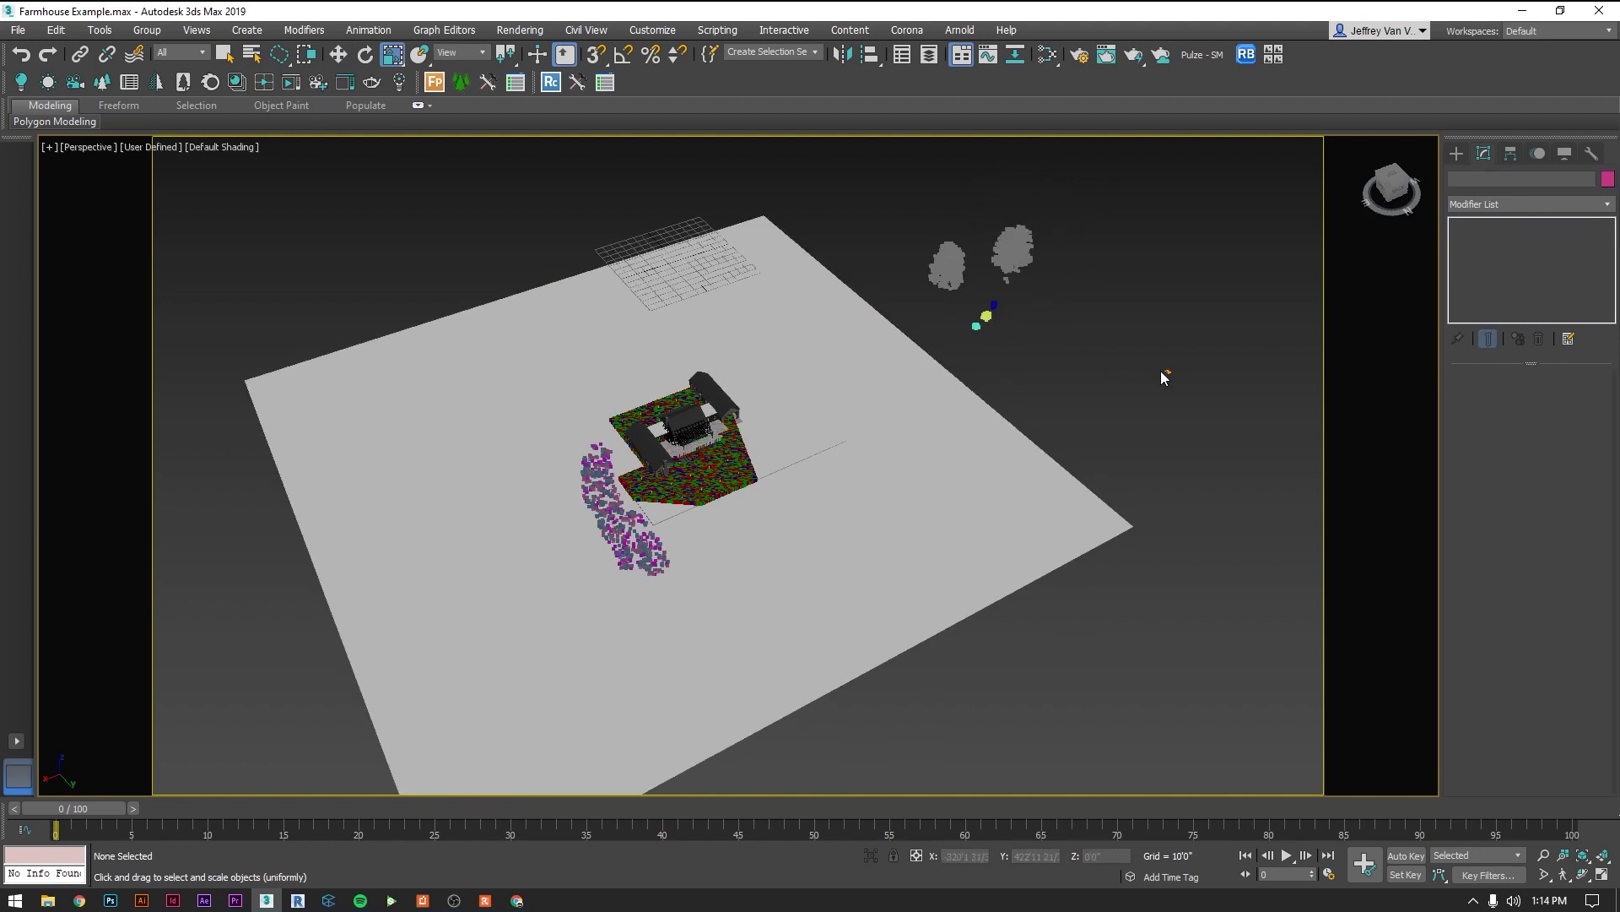
# Step: Set two Trees geometry items to Custom Object, picking the tree proxy models
pyautogui.click(1460, 396)
pyautogui.click(1478, 715)
pyautogui.click(1528, 735)
pyautogui.click(945, 263)
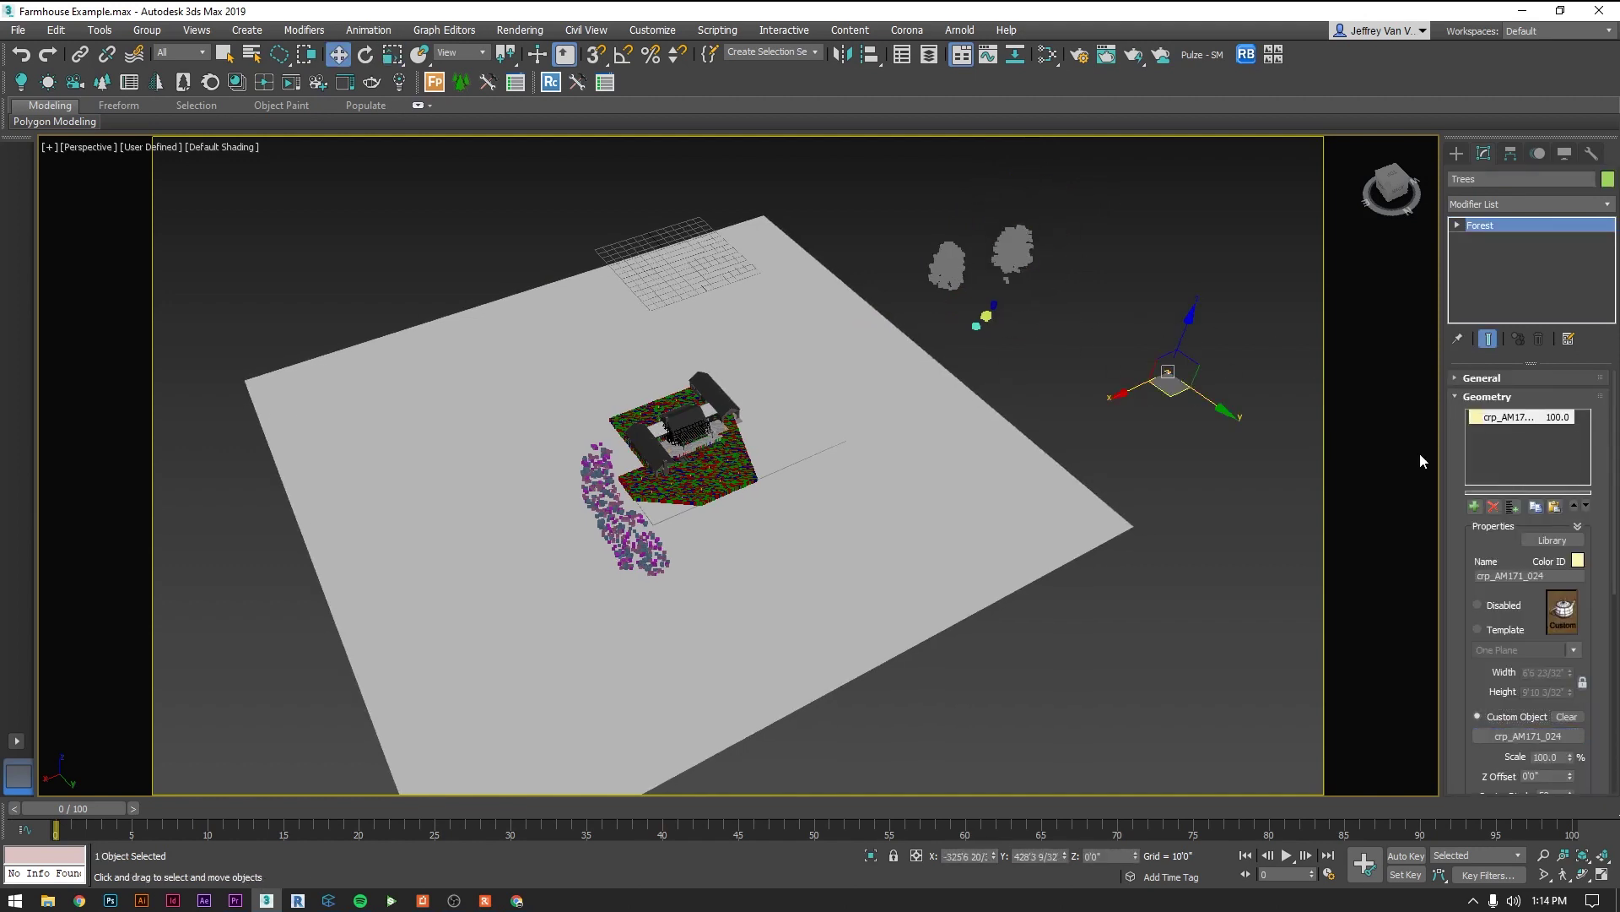
pyautogui.click(1475, 505)
pyautogui.click(1478, 715)
pyautogui.click(1527, 735)
pyautogui.click(945, 265)
pyautogui.click(1455, 398)
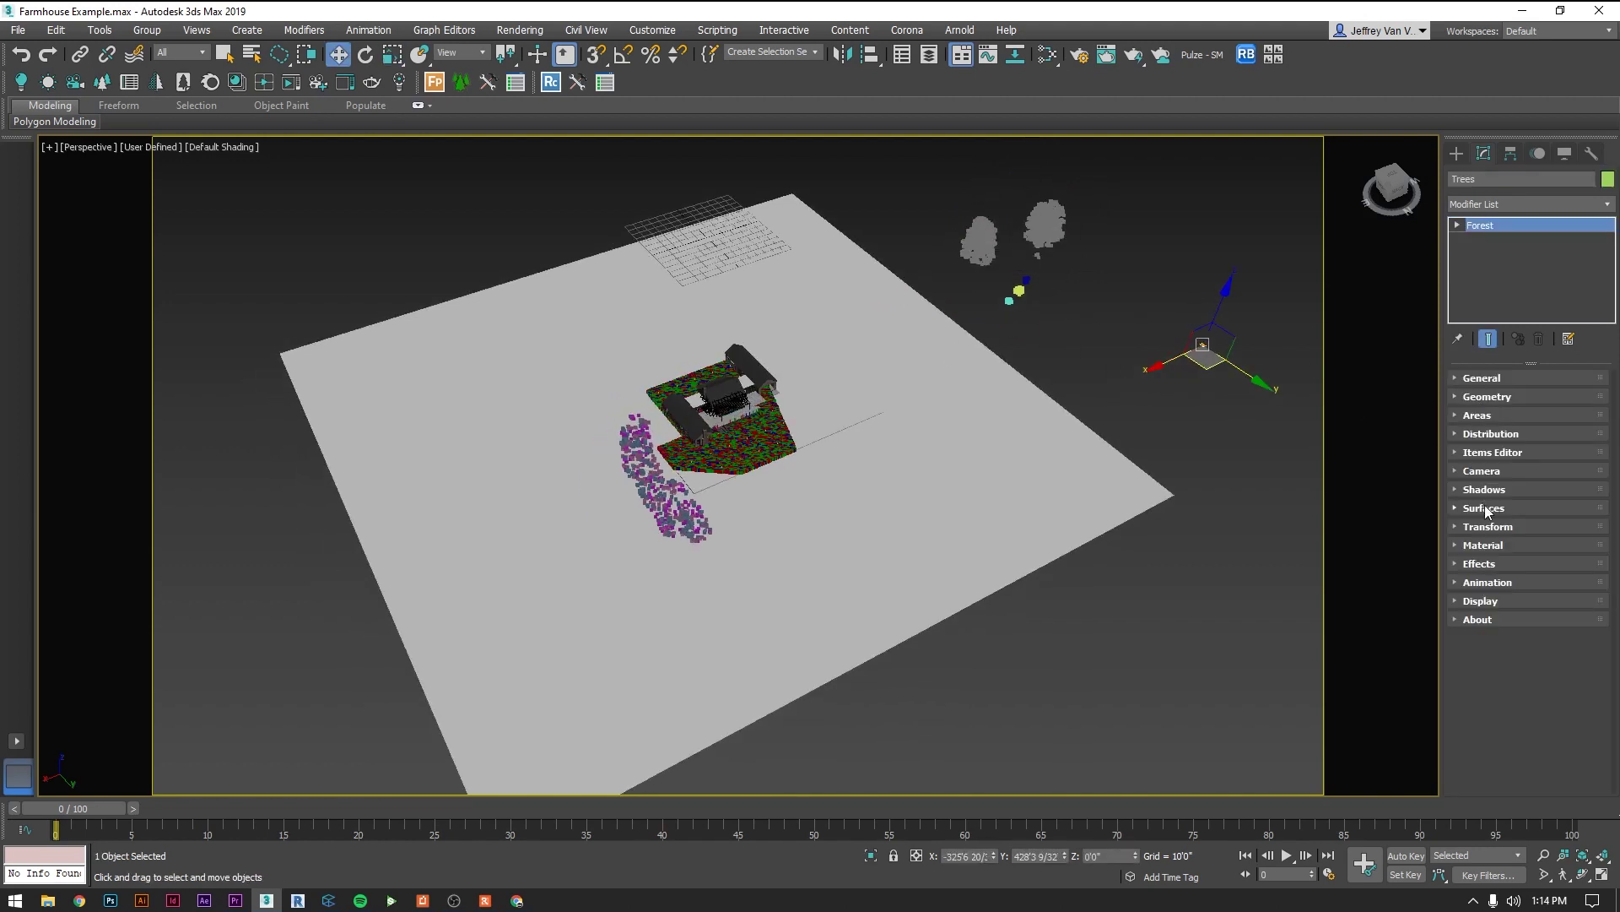
# Step: Add a New paint area to the Trees object
pyautogui.click(1483, 508)
pyautogui.scroll(-1, 1519, 506)
pyautogui.press('w')
pyautogui.click(1484, 468)
pyautogui.click(1477, 375)
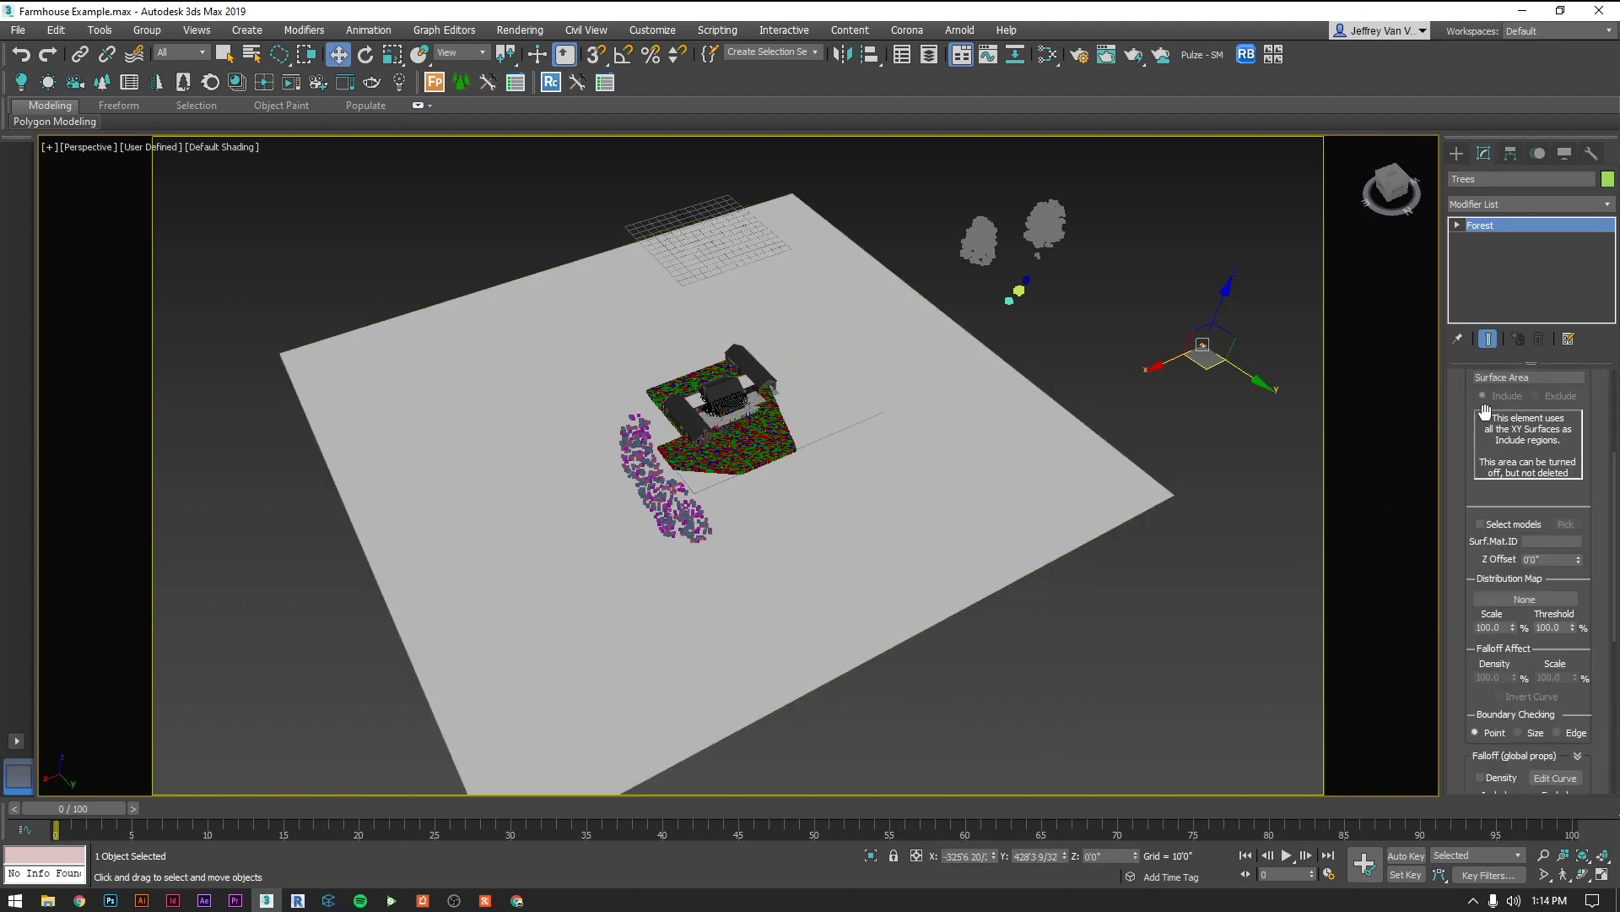
pyautogui.scroll(1, 1497, 439)
pyautogui.click(1510, 524)
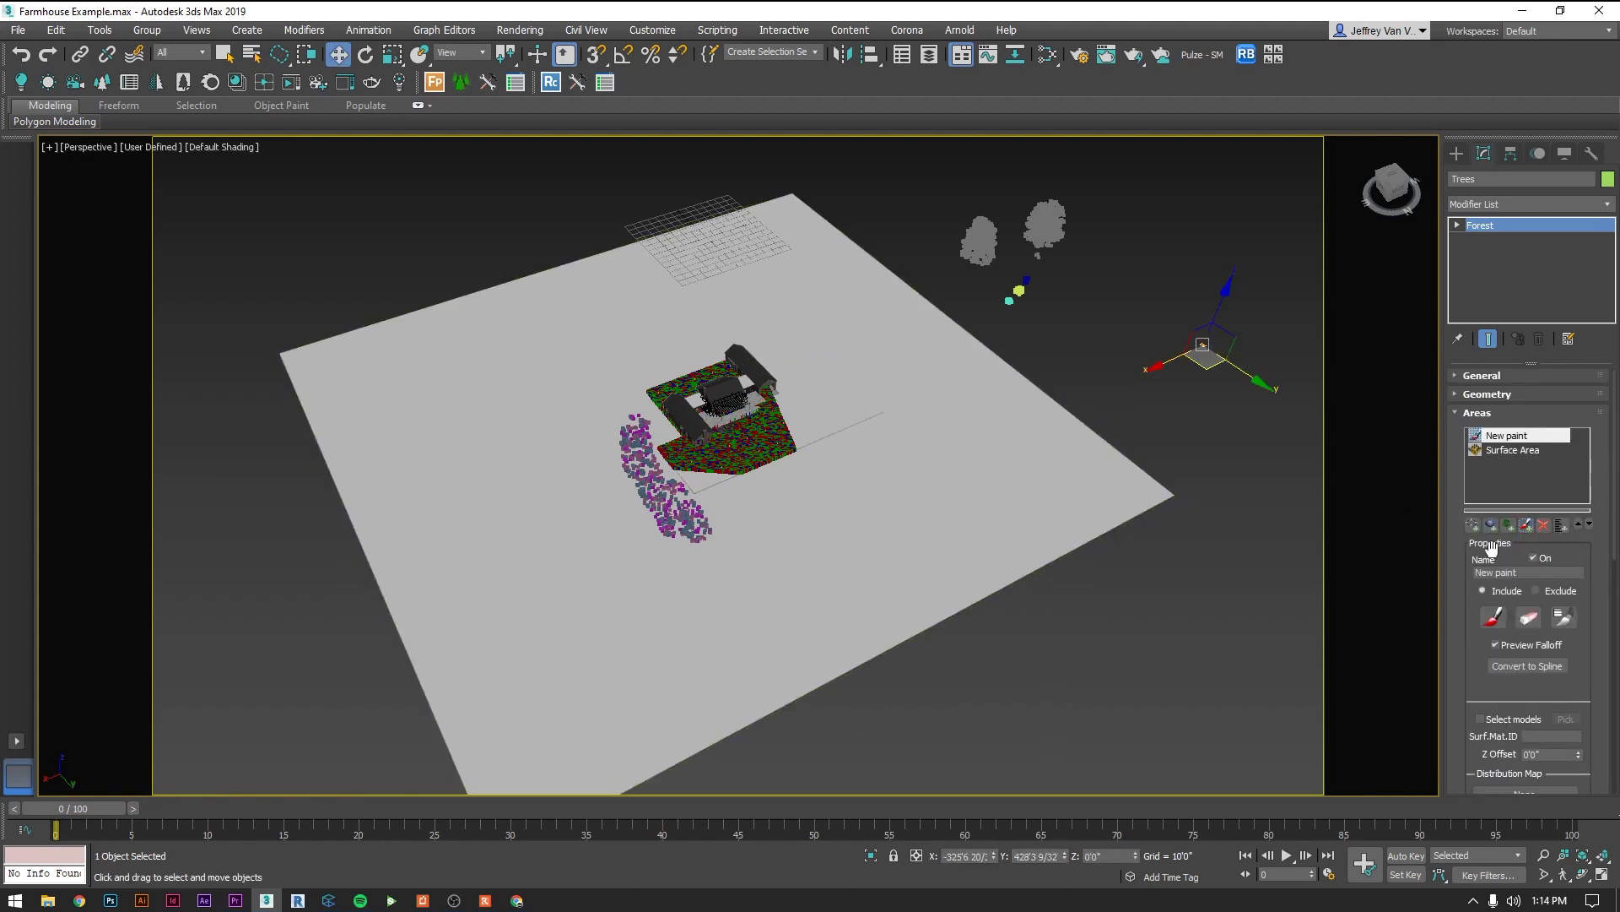
# Step: Paint a large patch of trees to the left of the farmhouse
pyautogui.click(1564, 617)
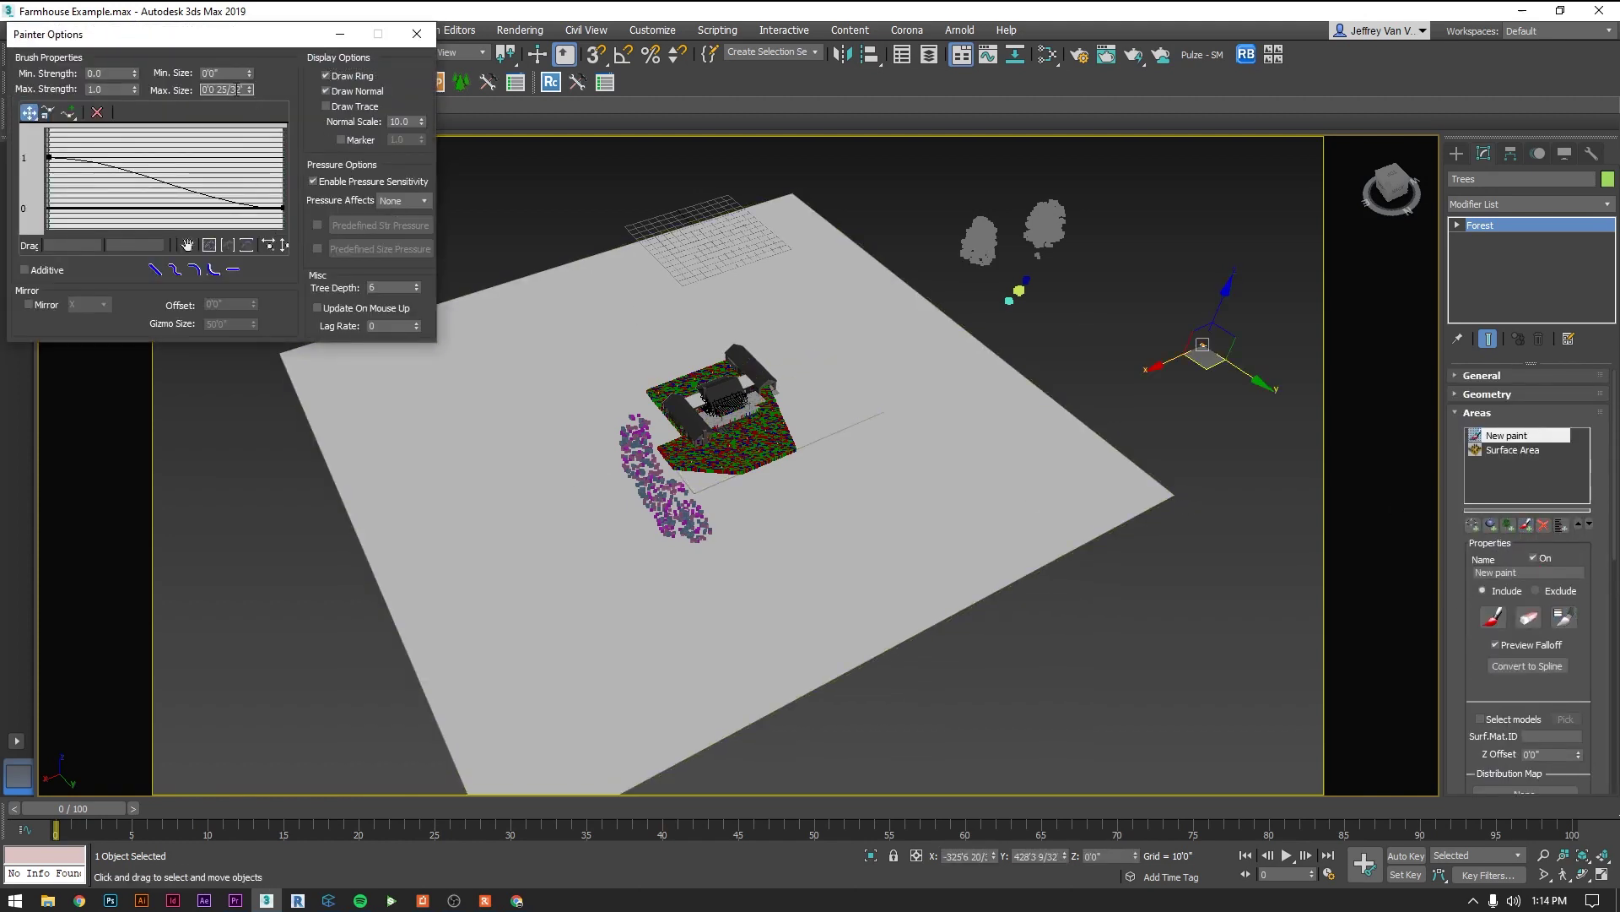
pyautogui.click(417, 34)
pyautogui.scroll(3, 988, 485)
pyautogui.moveTo(987, 485)
pyautogui.keyDown('alt'); pyautogui.mouseDown(button='middle')
pyautogui.moveTo(644, 405)
pyautogui.moveTo(706, 466)
pyautogui.mouseUp(button='middle'); pyautogui.keyUp('alt')
pyautogui.scroll(2, 706, 466)
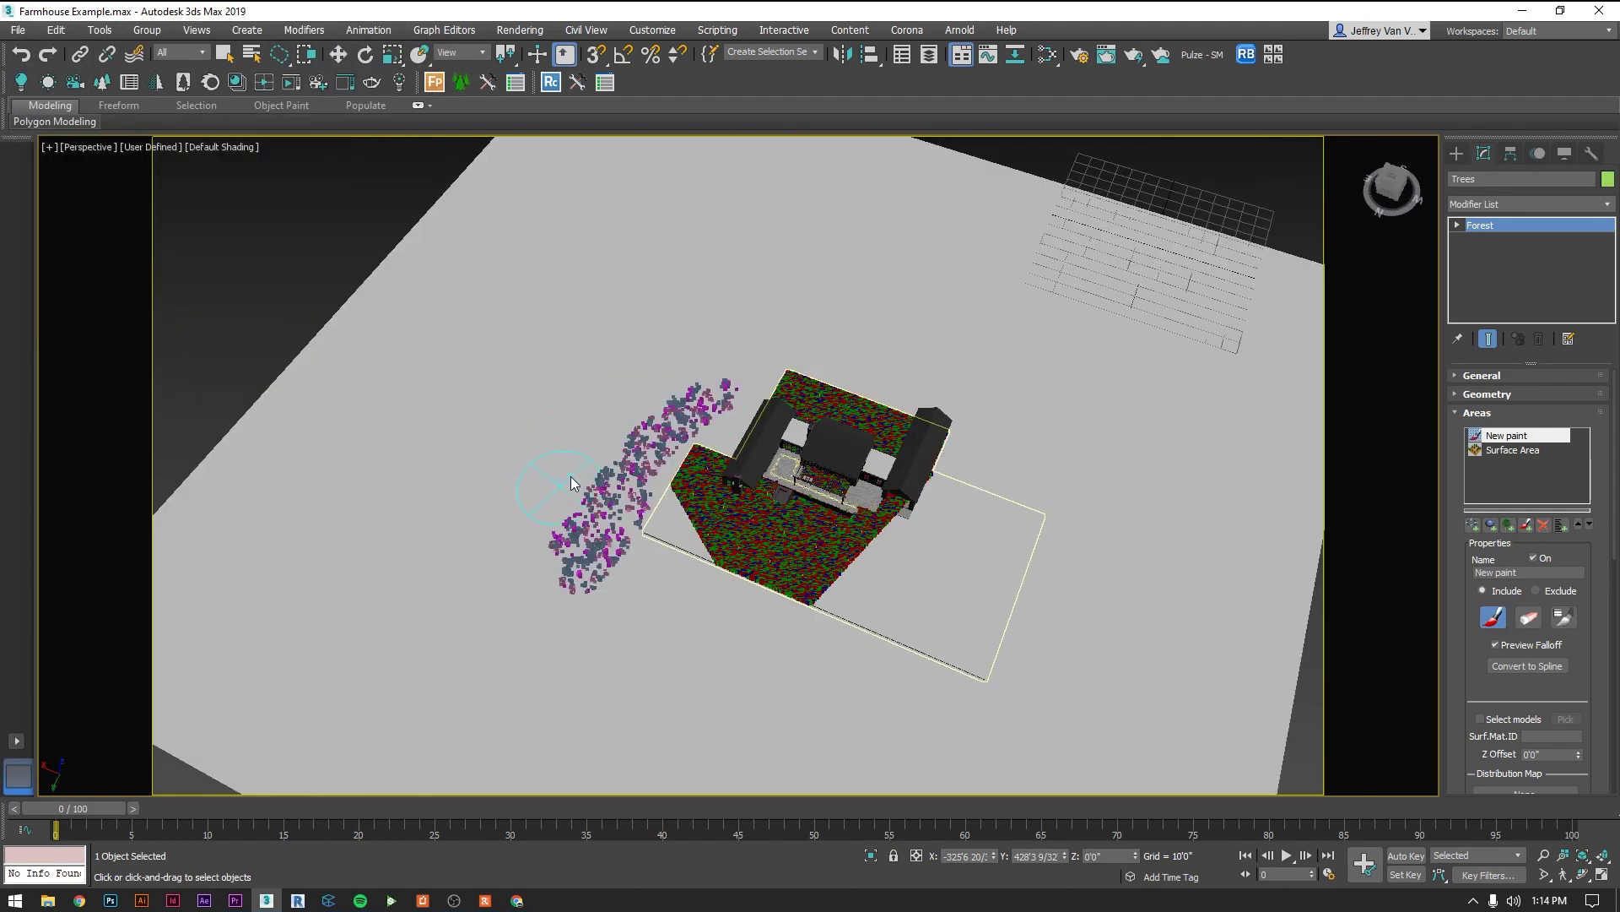
pyautogui.moveTo(714, 338)
pyautogui.mouseDown()
pyautogui.moveTo(762, 311)
pyautogui.moveTo(589, 423)
pyautogui.moveTo(724, 407)
pyautogui.mouseUp()
pyautogui.click(1459, 414)
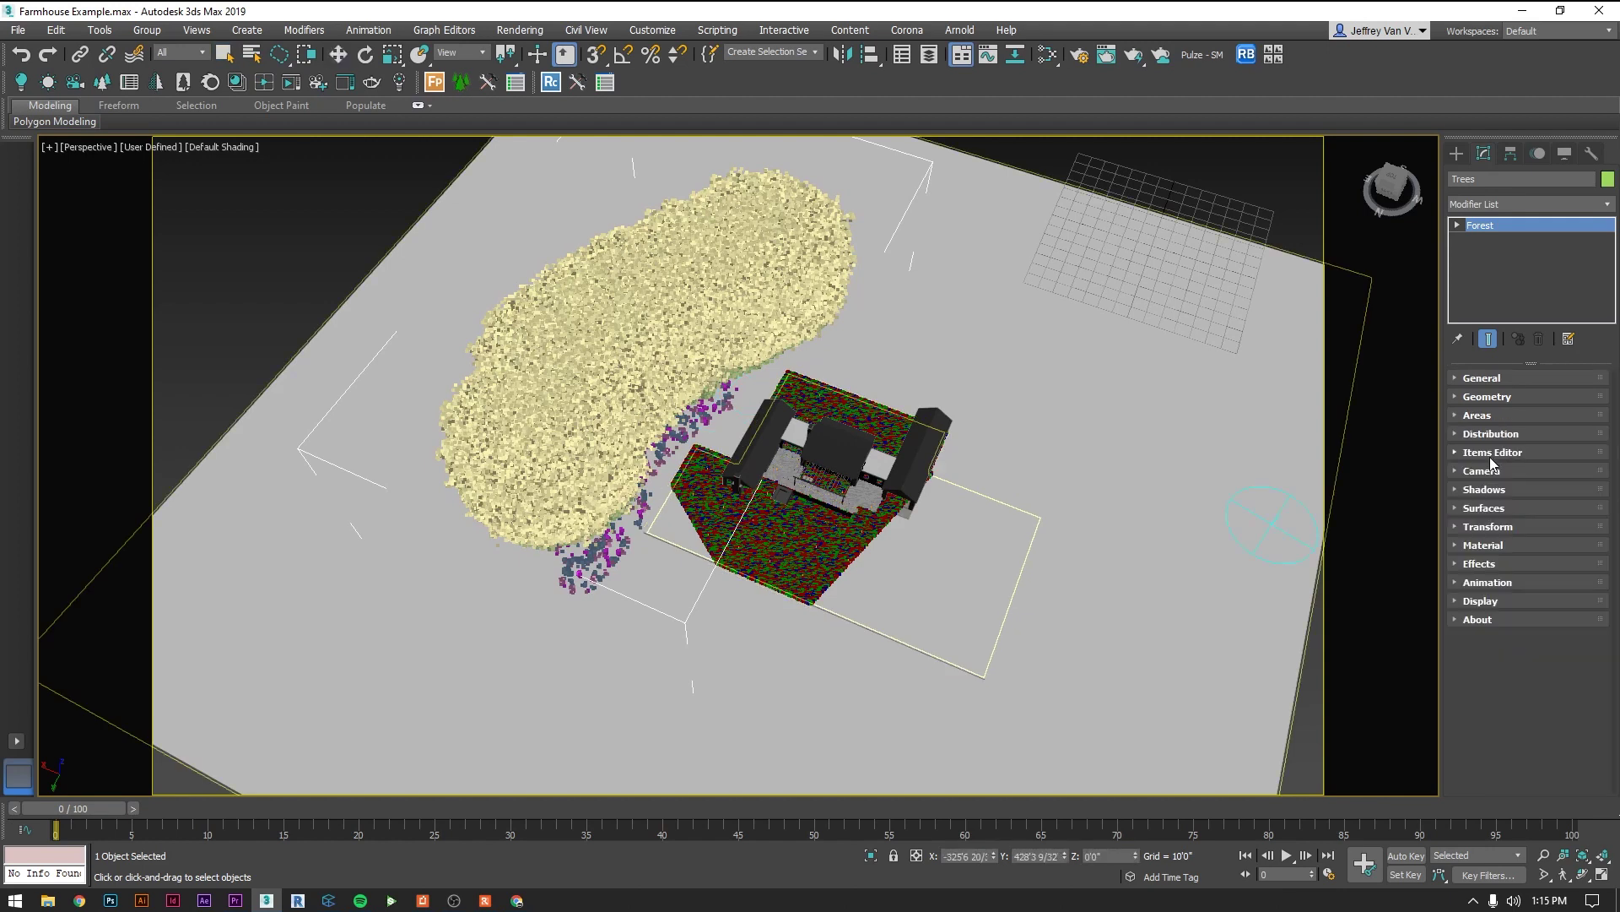
# Step: Set the Trees distribution units to 500' and the map to Very Scattered
pyautogui.click(1490, 458)
pyautogui.moveTo(1543, 464); pyautogui.dragTo(1580, 657)
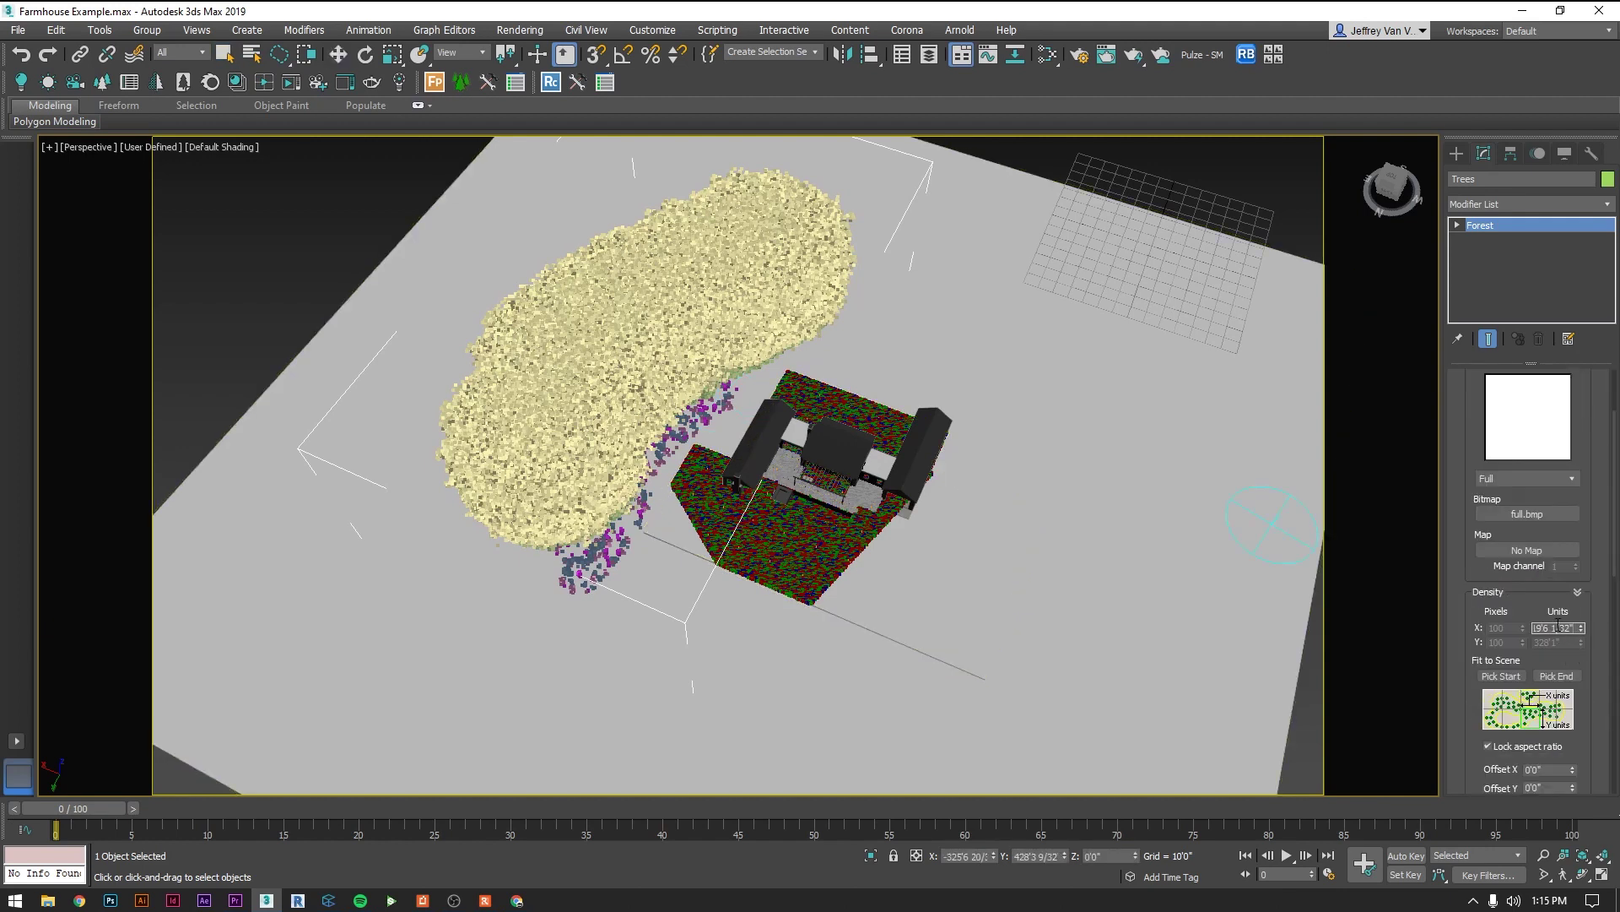
pyautogui.press('Return')
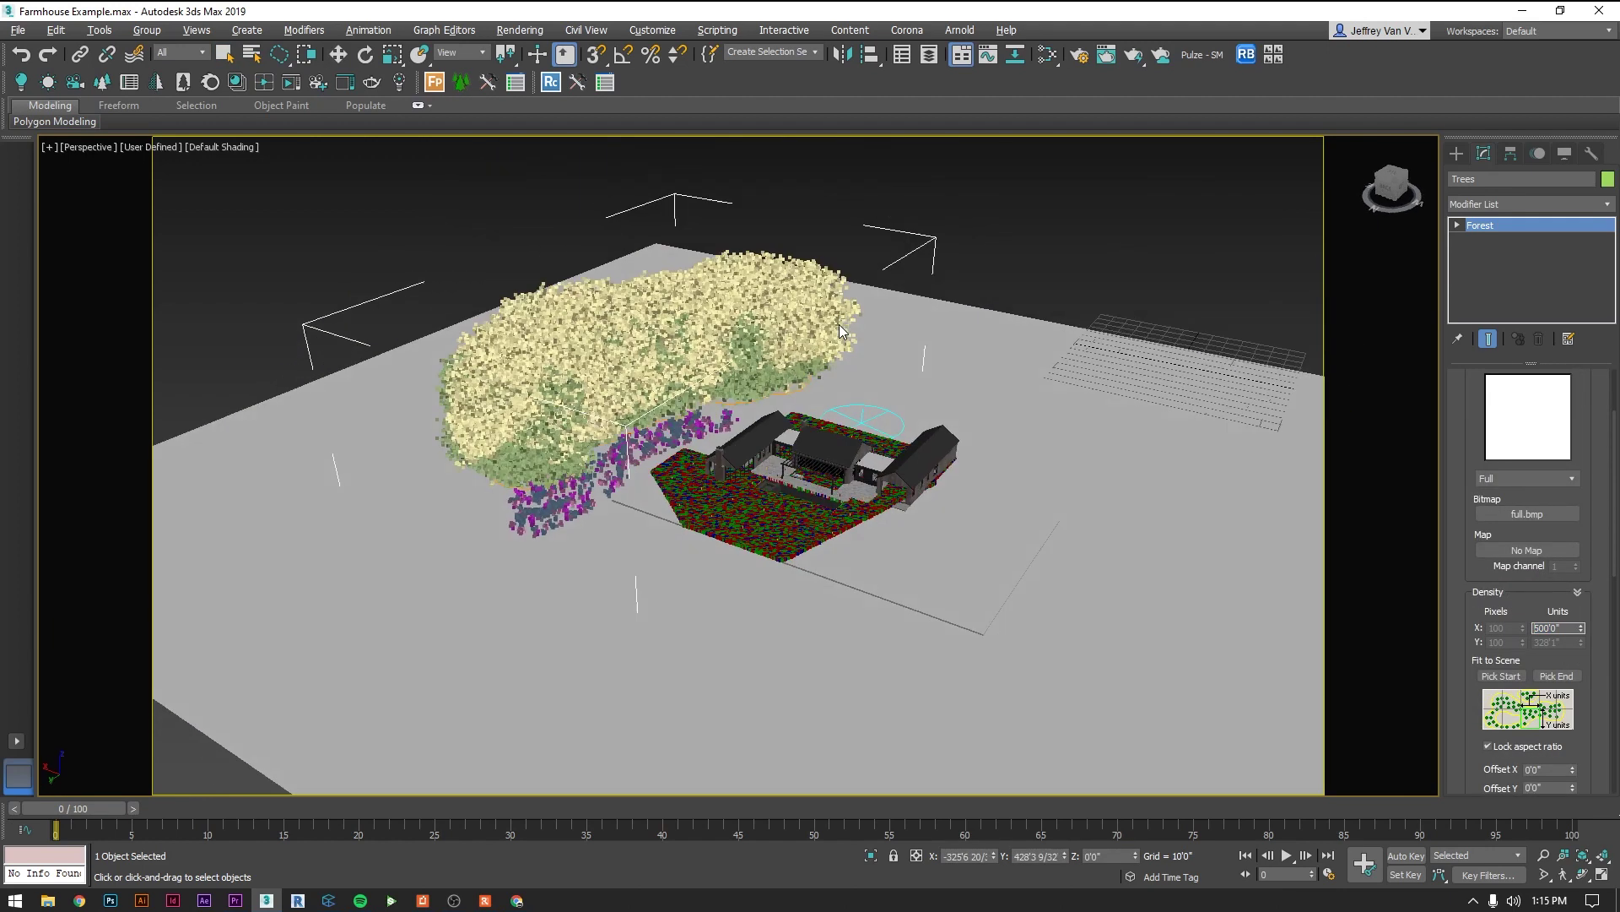
pyautogui.click(1571, 479)
pyautogui.scroll(1, 1517, 515)
pyautogui.click(1518, 498)
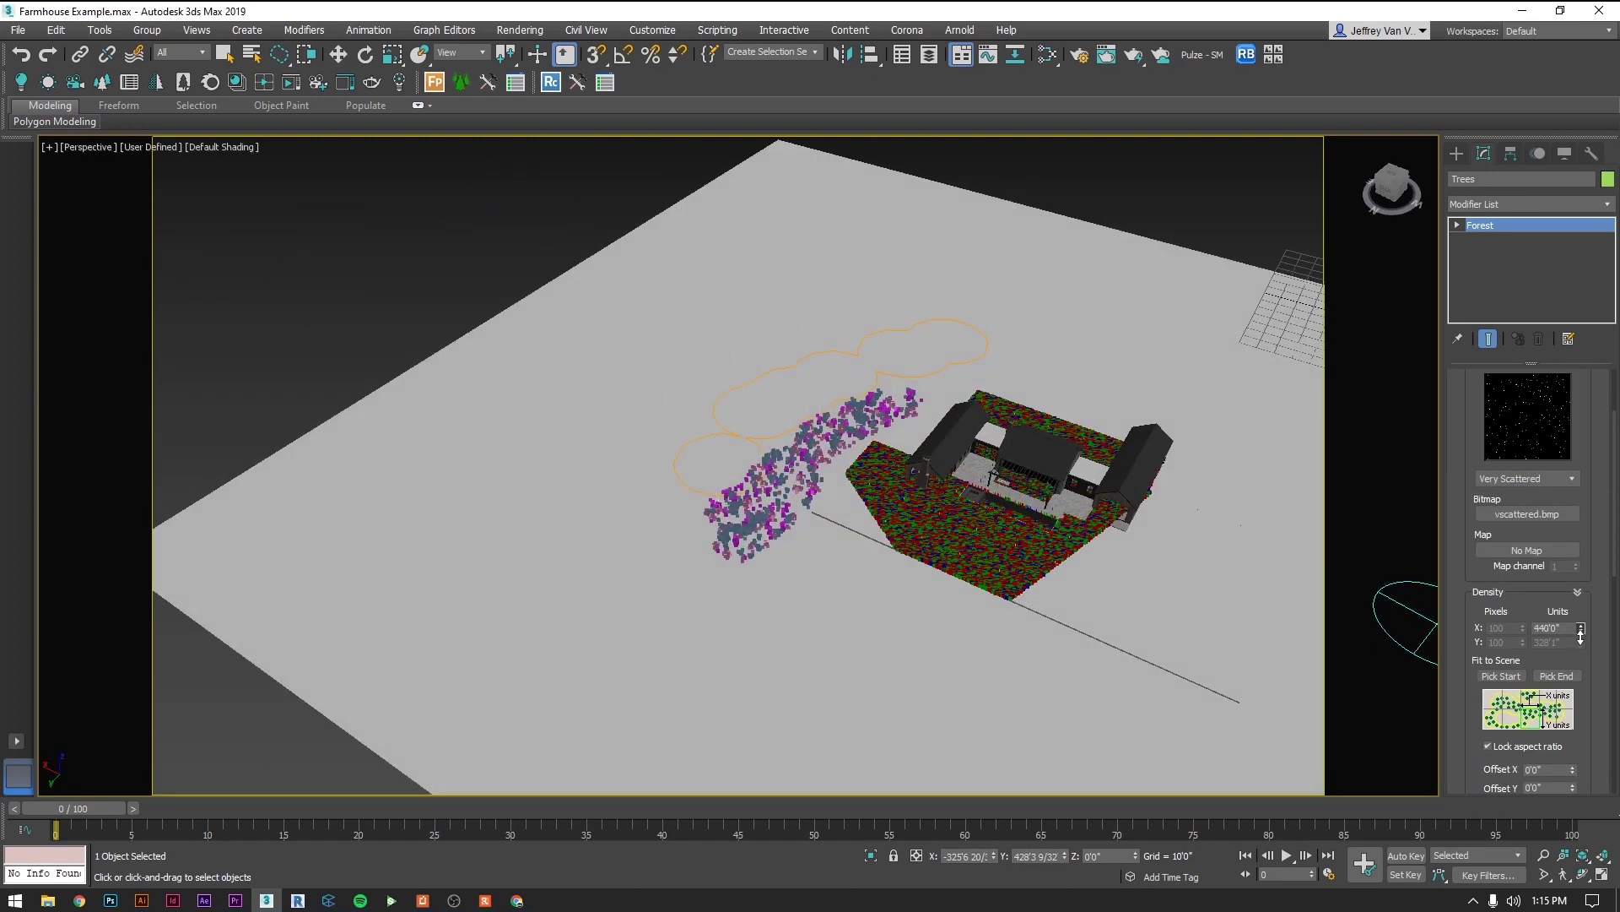
# Step: Paint a curving band of trees behind the house
pyautogui.scroll(5, 1527, 549)
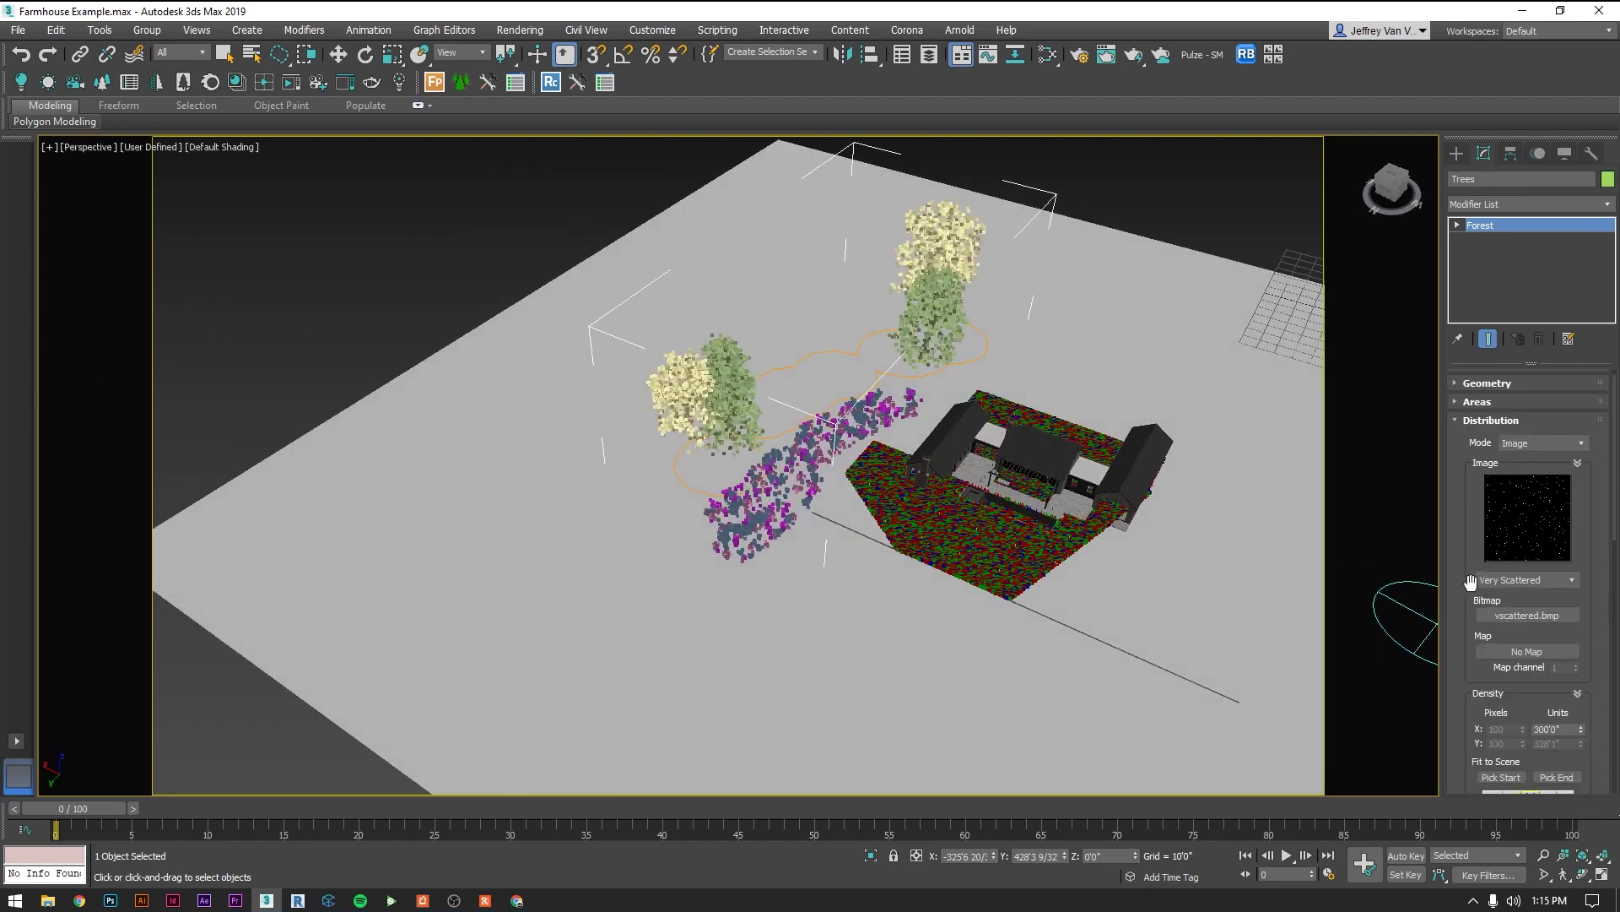
pyautogui.click(1493, 422)
pyautogui.moveTo(861, 386)
pyautogui.mouseDown()
pyautogui.moveTo(667, 506)
pyautogui.moveTo(996, 319)
pyautogui.moveTo(772, 351)
pyautogui.moveTo(920, 168)
pyautogui.mouseUp()
pyautogui.click(1493, 422)
# Step: Switch to the Still - Back Left camera and render it with Corona
pyautogui.press('c')
pyautogui.doubleClick(802, 357)
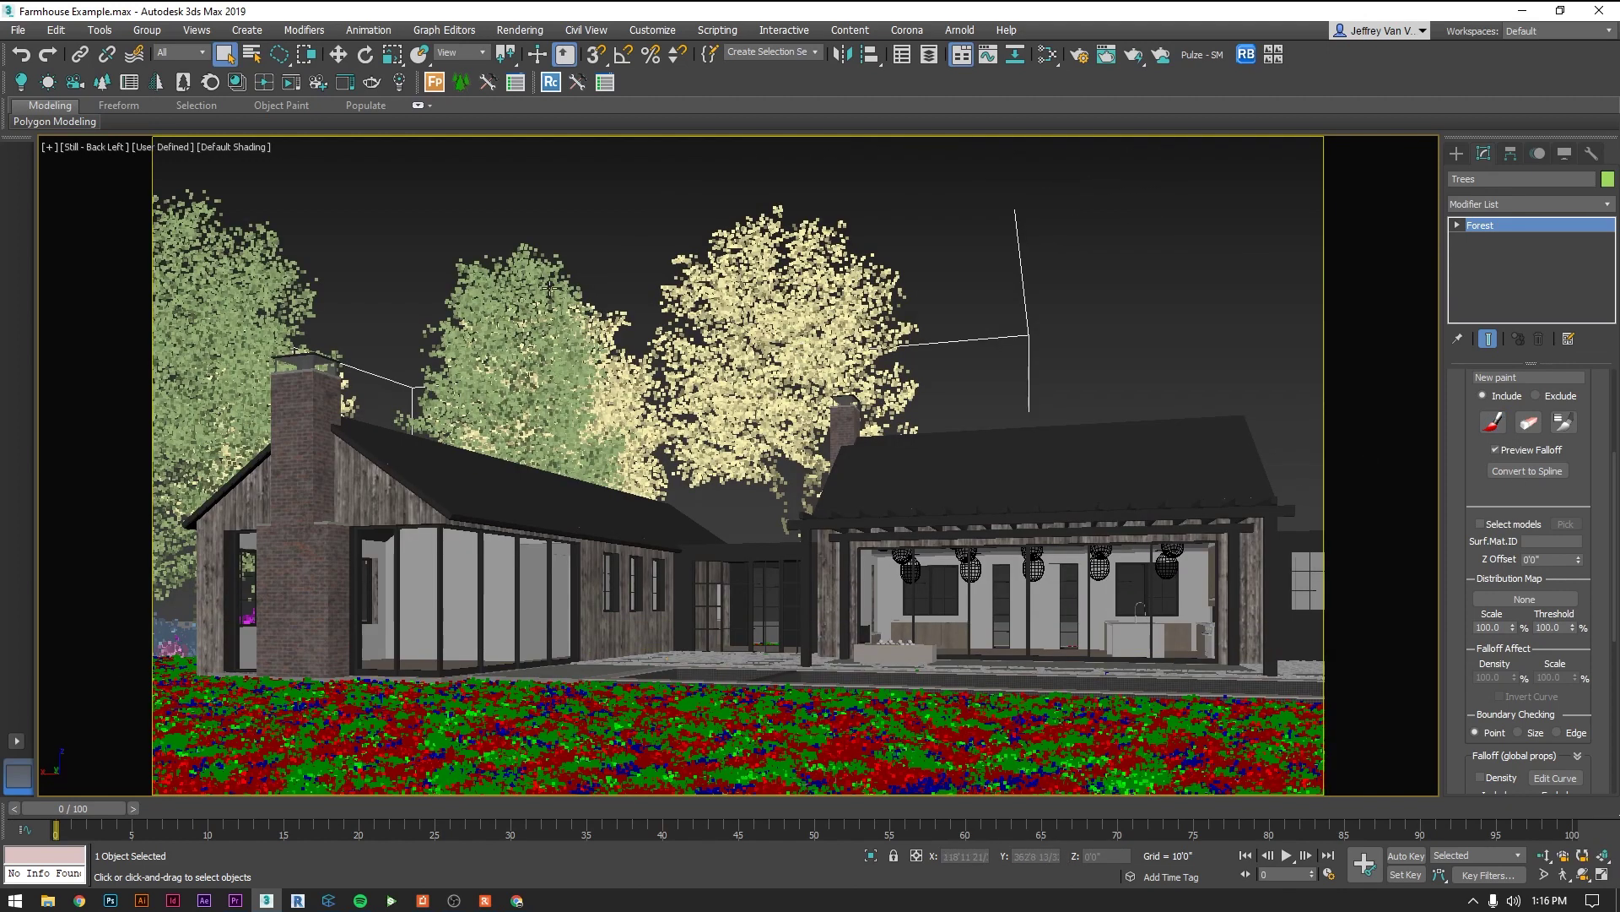
pyautogui.click(586, 211)
pyautogui.hotkey('shift', 'q')
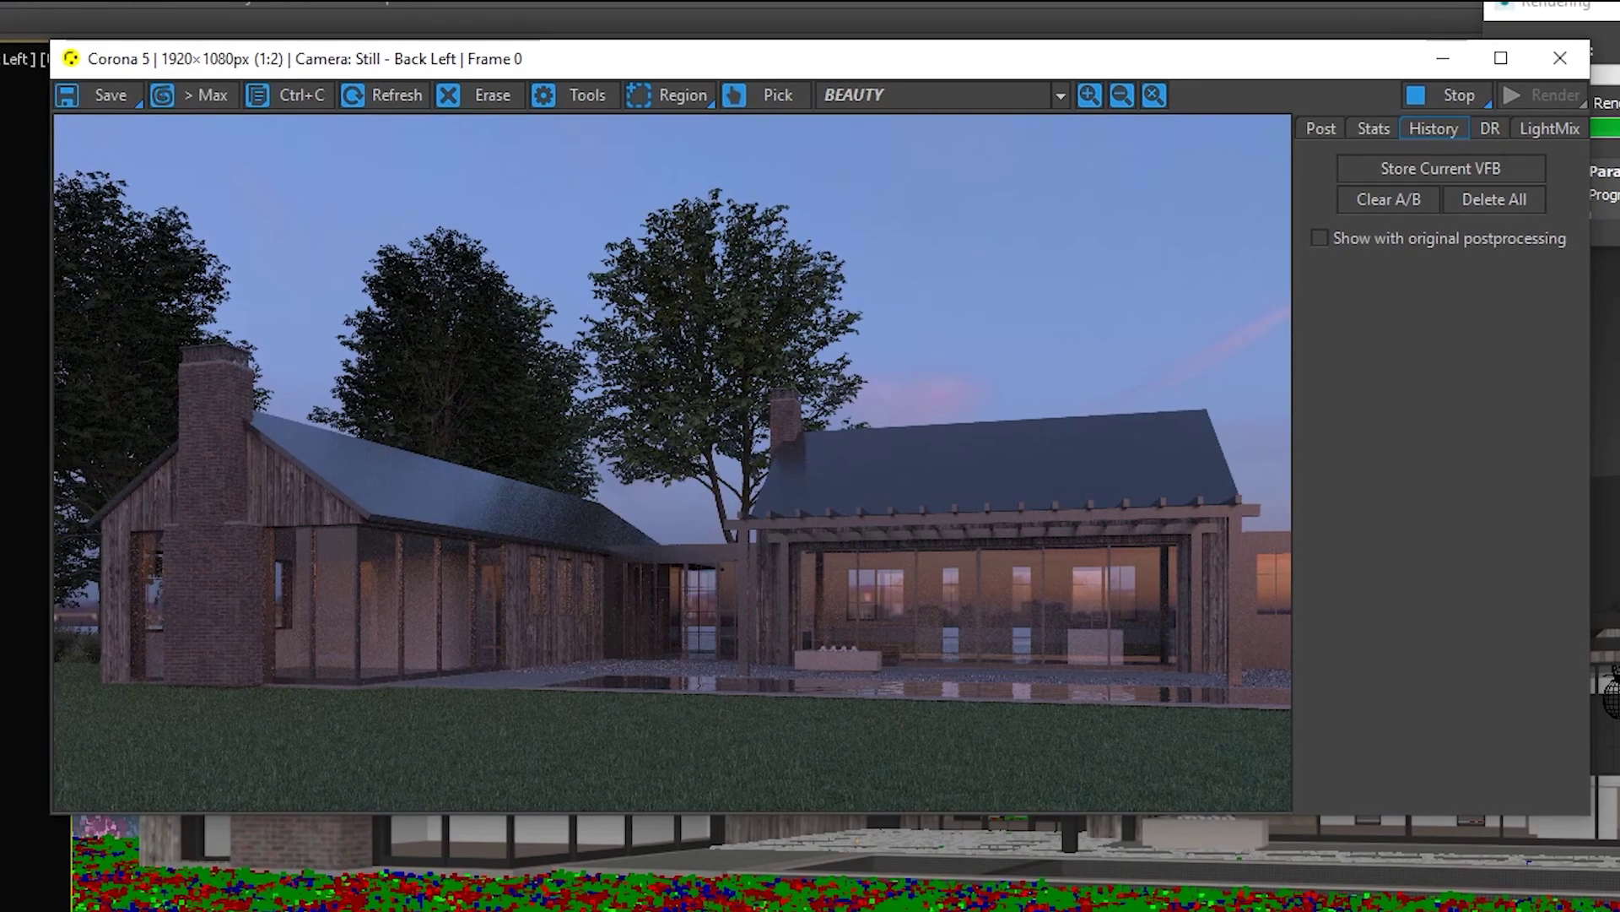